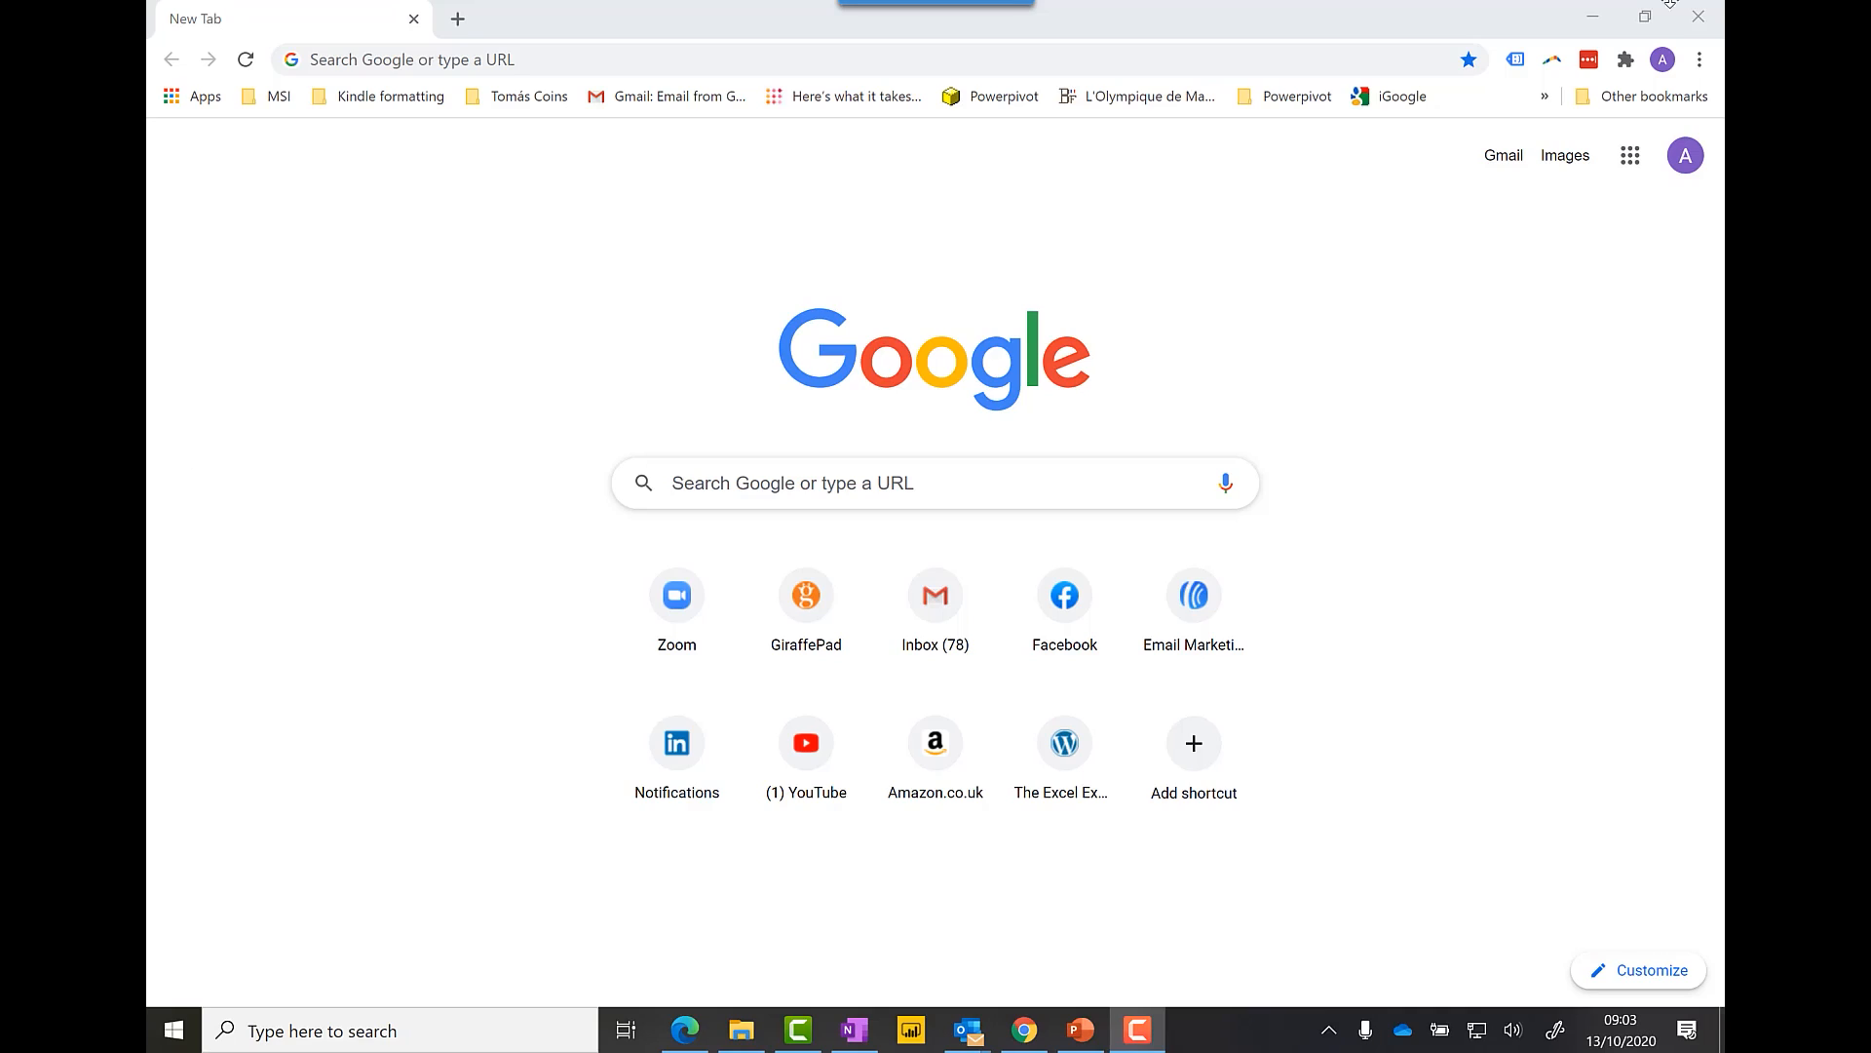
Step: Enter 'forms.o' in the Google search box so the forms.office.com suggestion appears
left_click(933, 499)
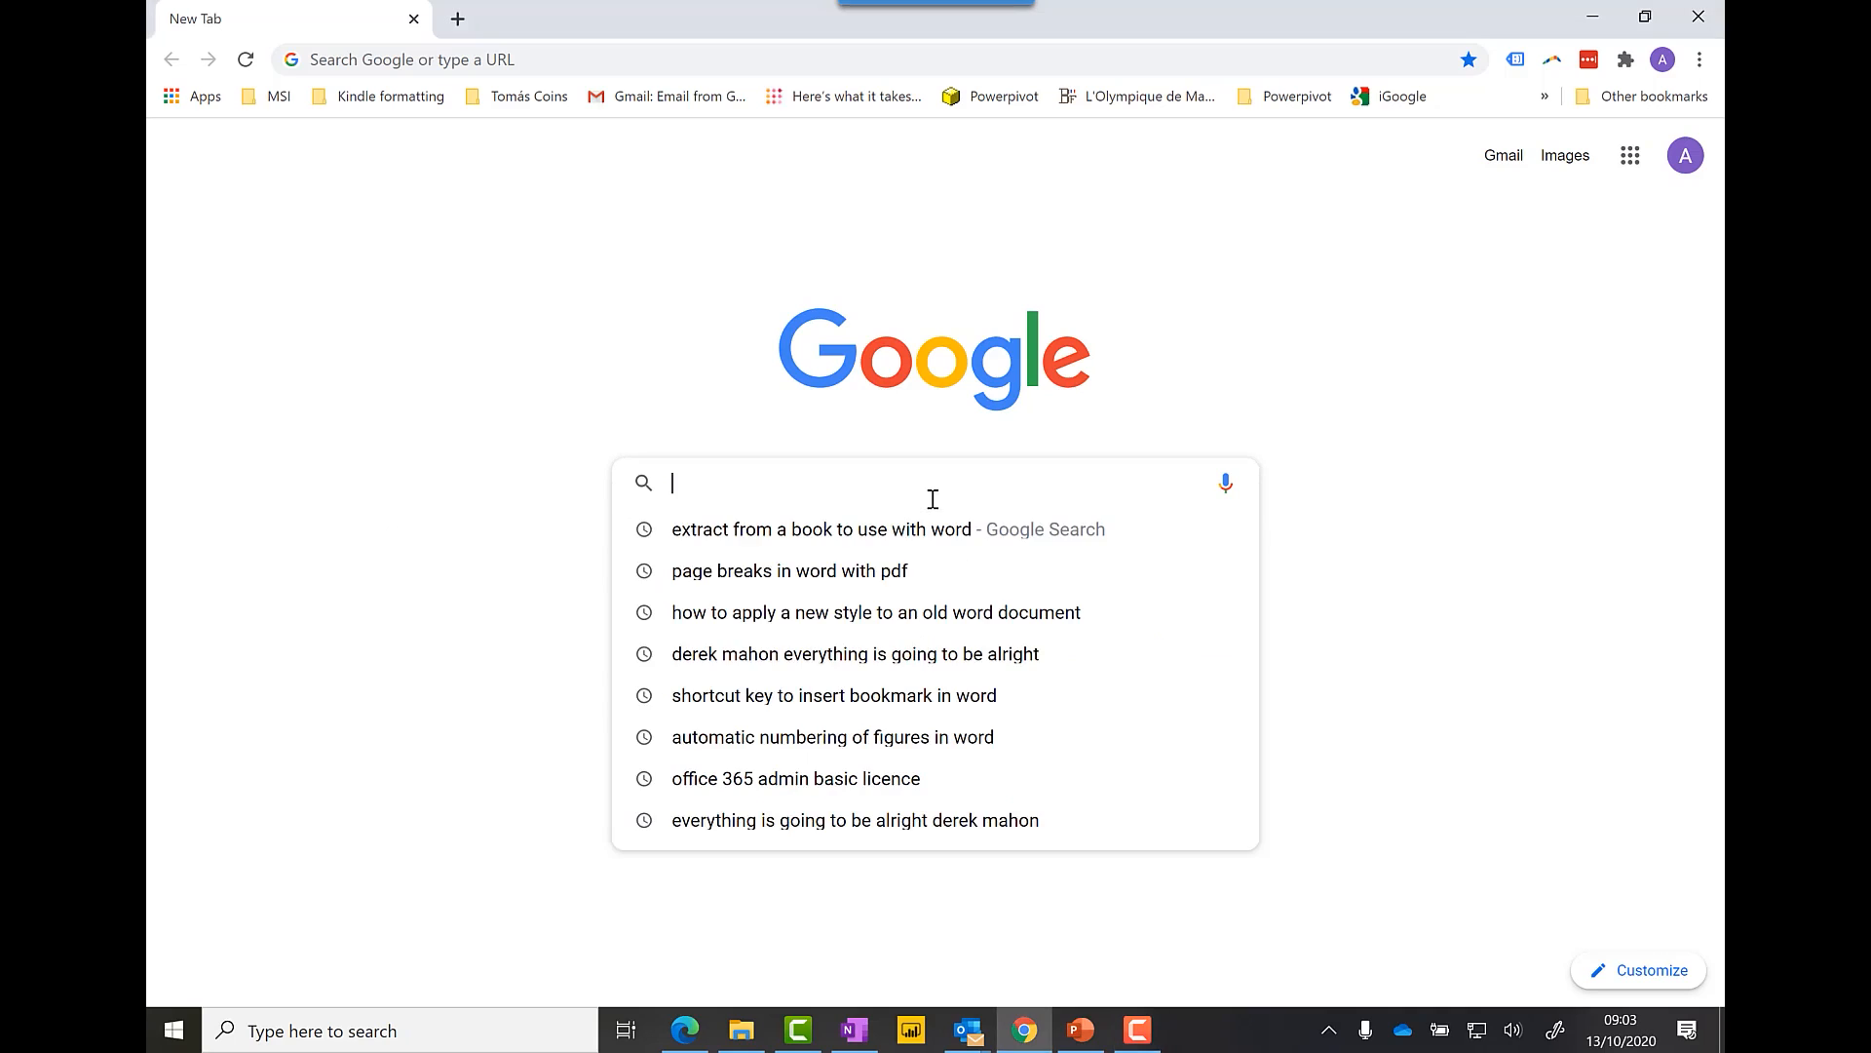
type("forme")
key("BackSpace")
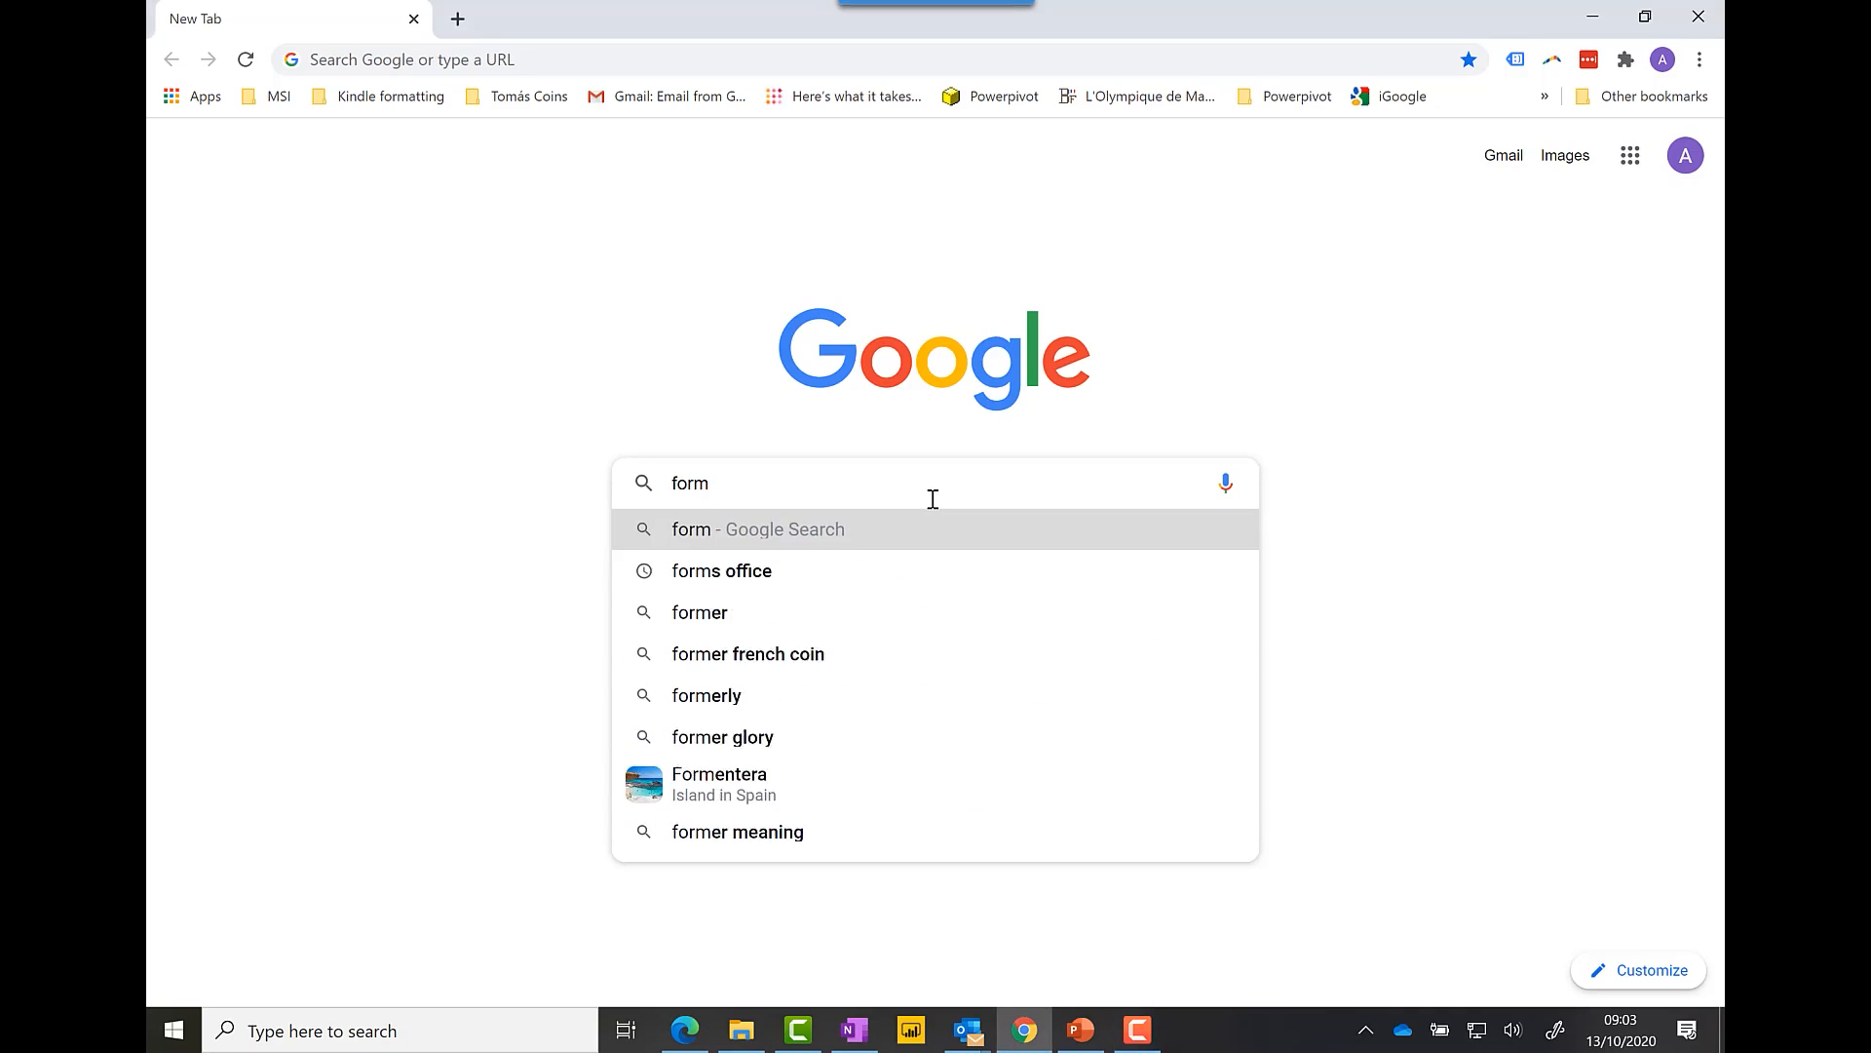
type("s.o")
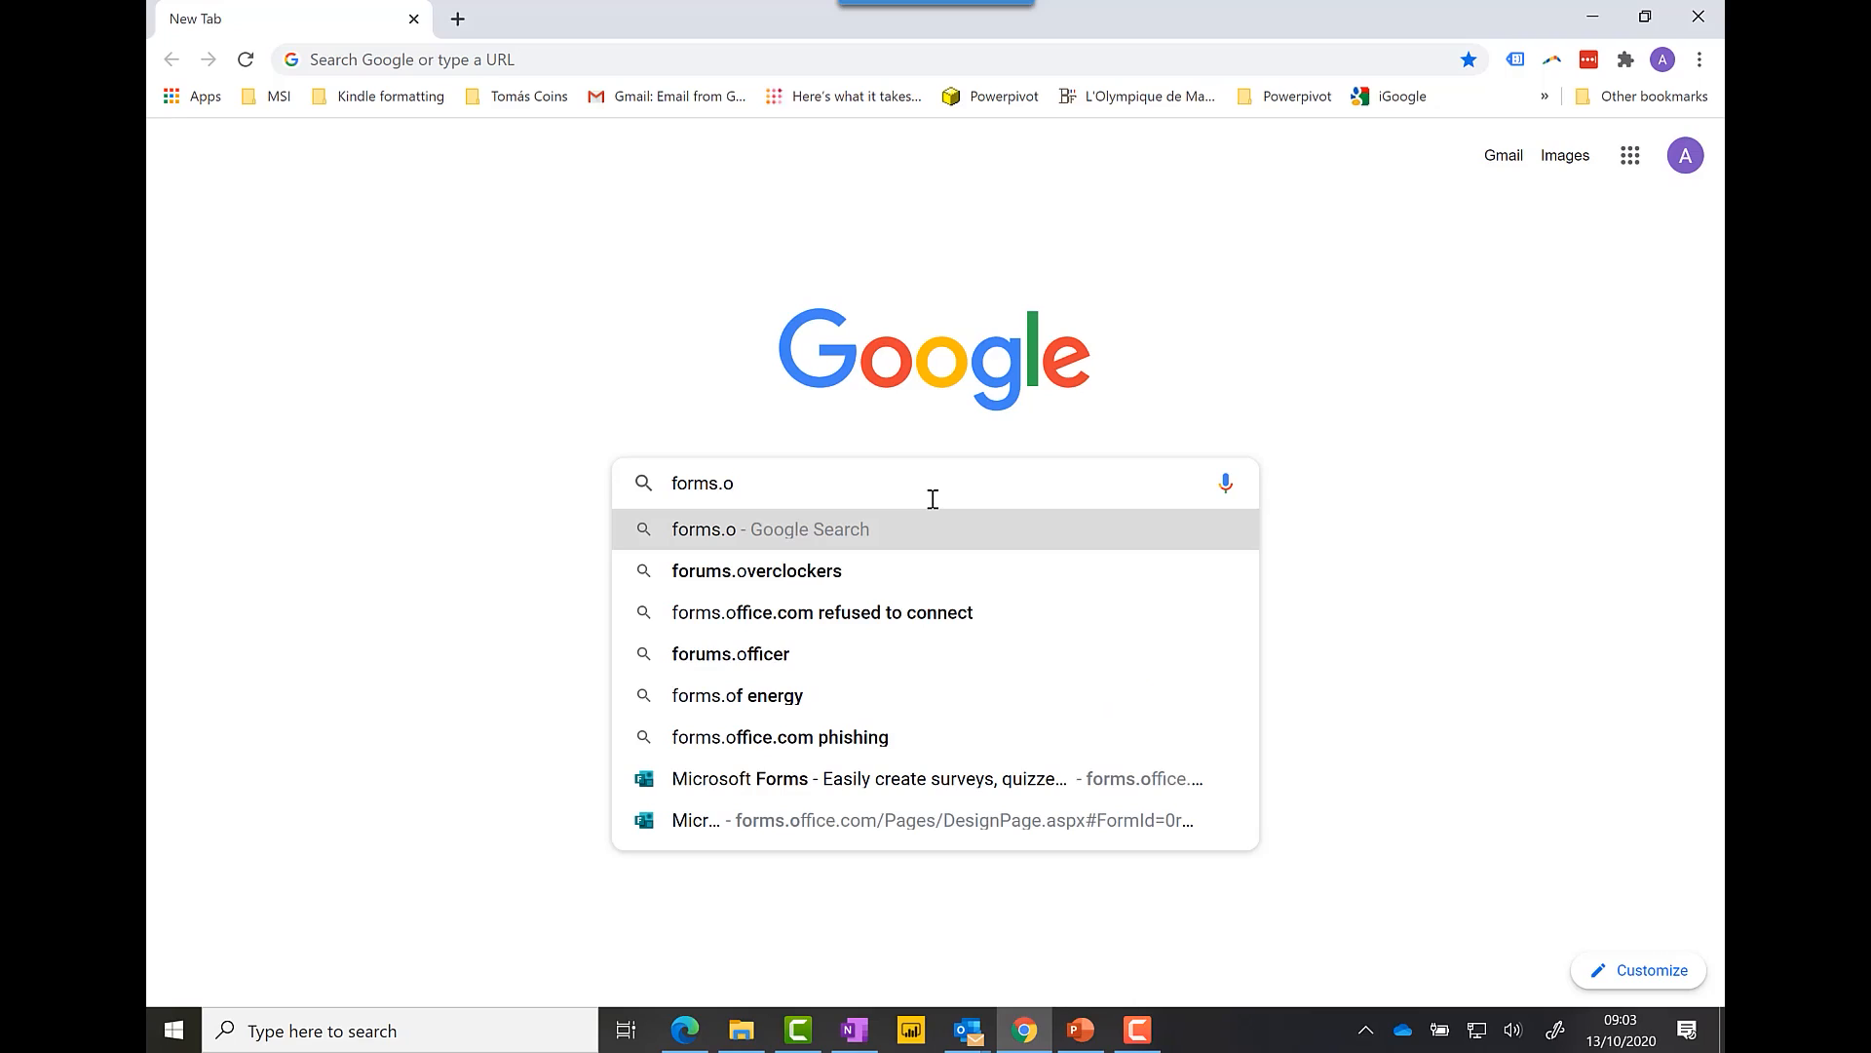
Step: Go to forms.office.com and pick Forms from the Office 365 app launcher
left_click(920, 783)
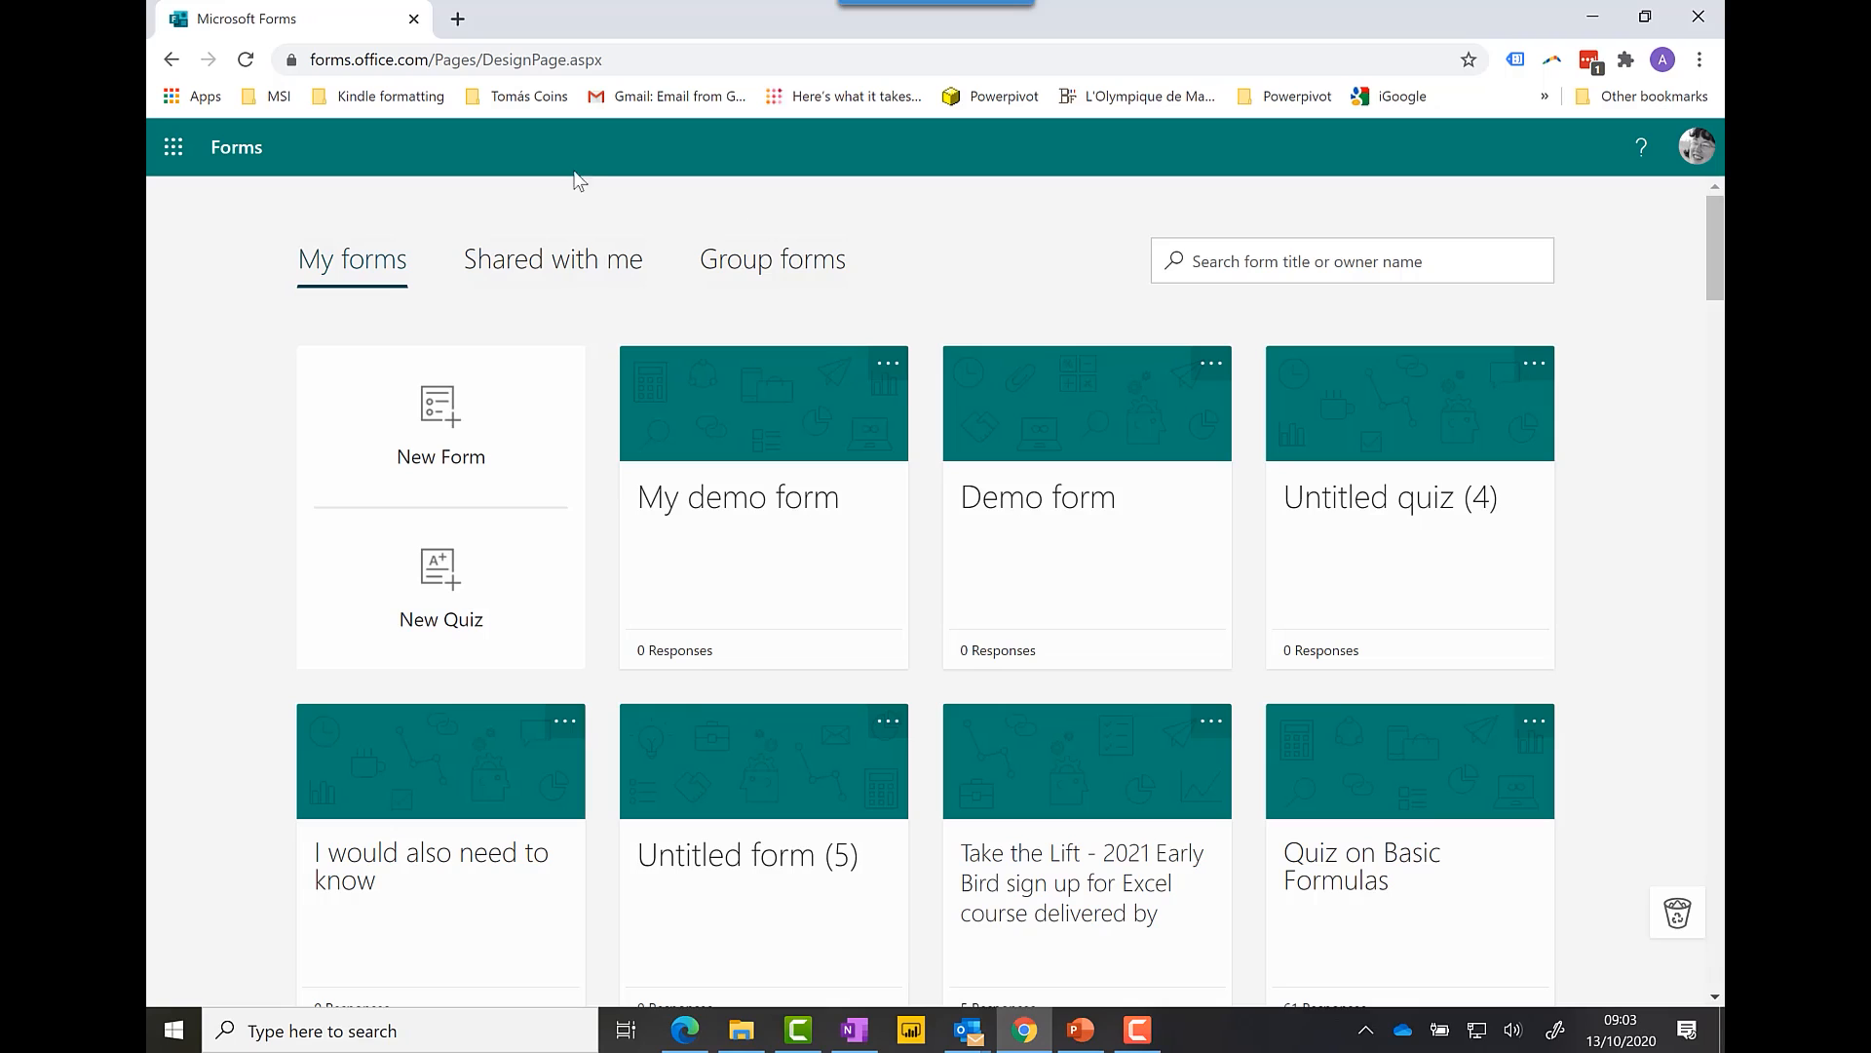
left_click(176, 156)
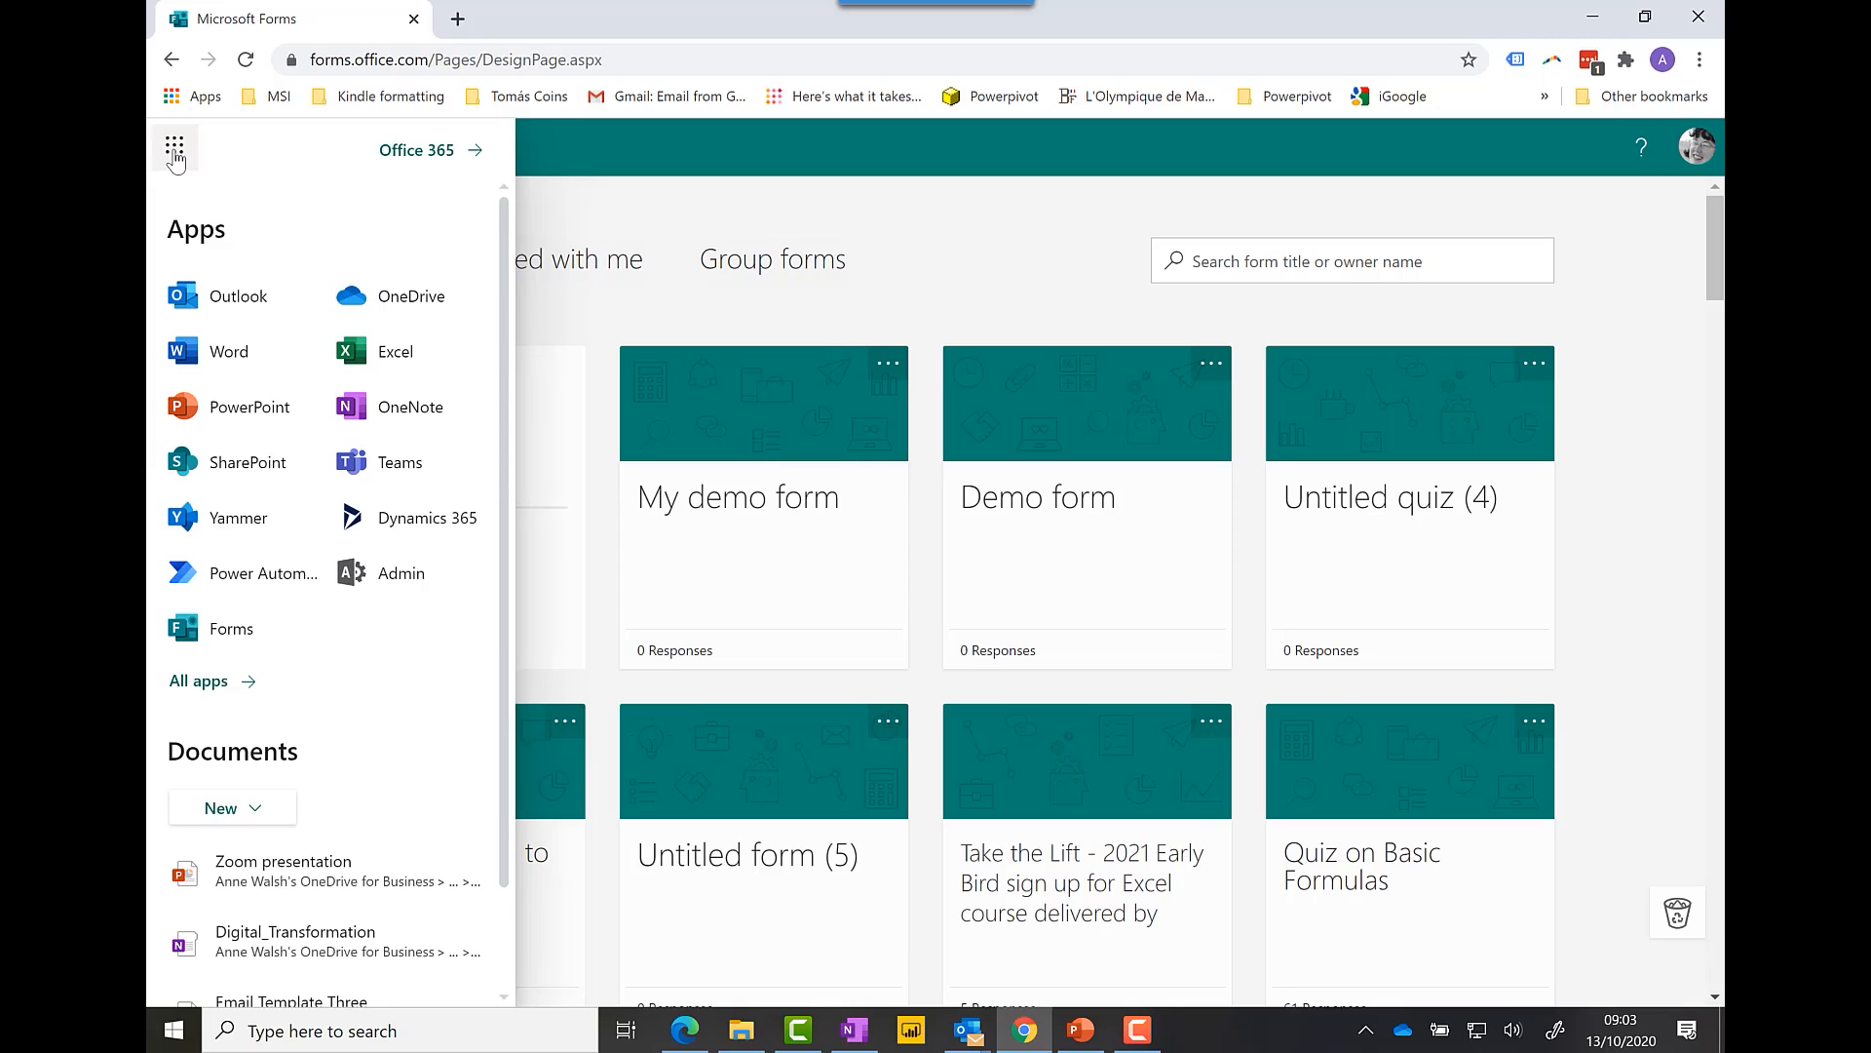
left_click(252, 626)
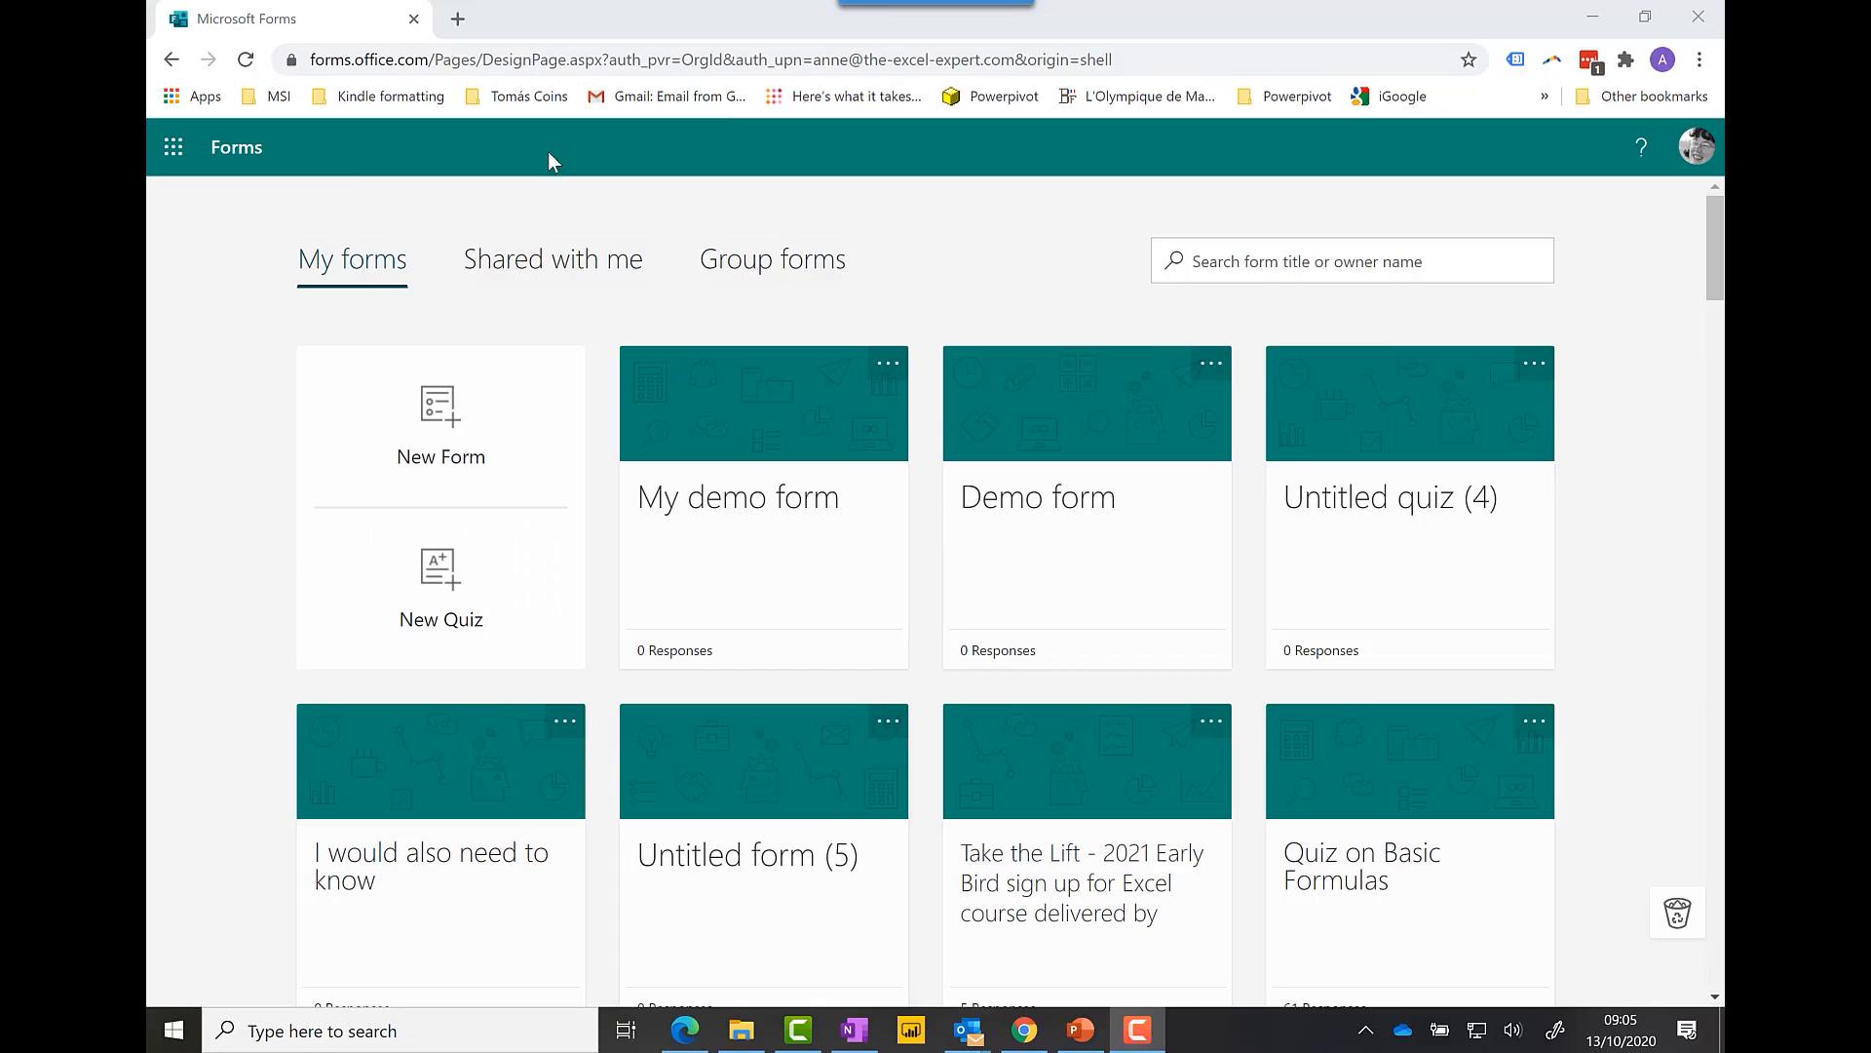
Step: Create a blank form titled 'Demo Form' with the description 'Sample Form'
left_click(474, 460)
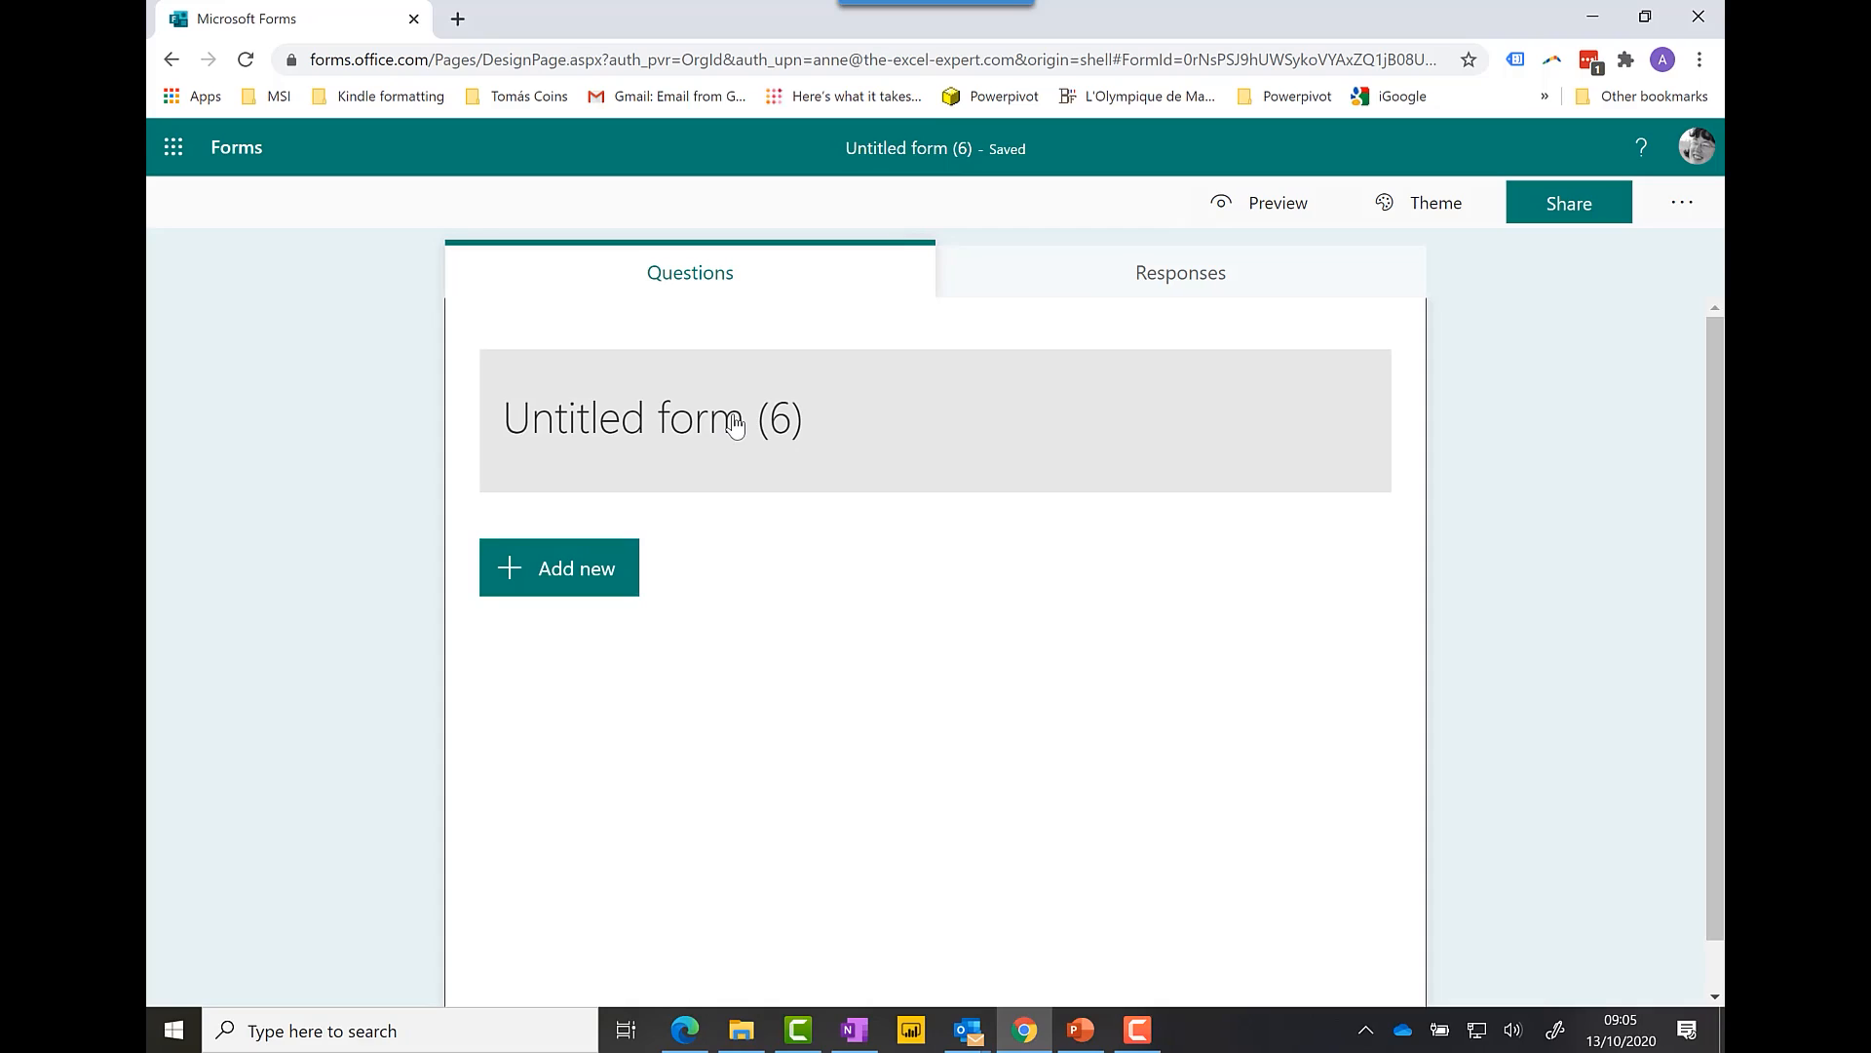
left_click(735, 425)
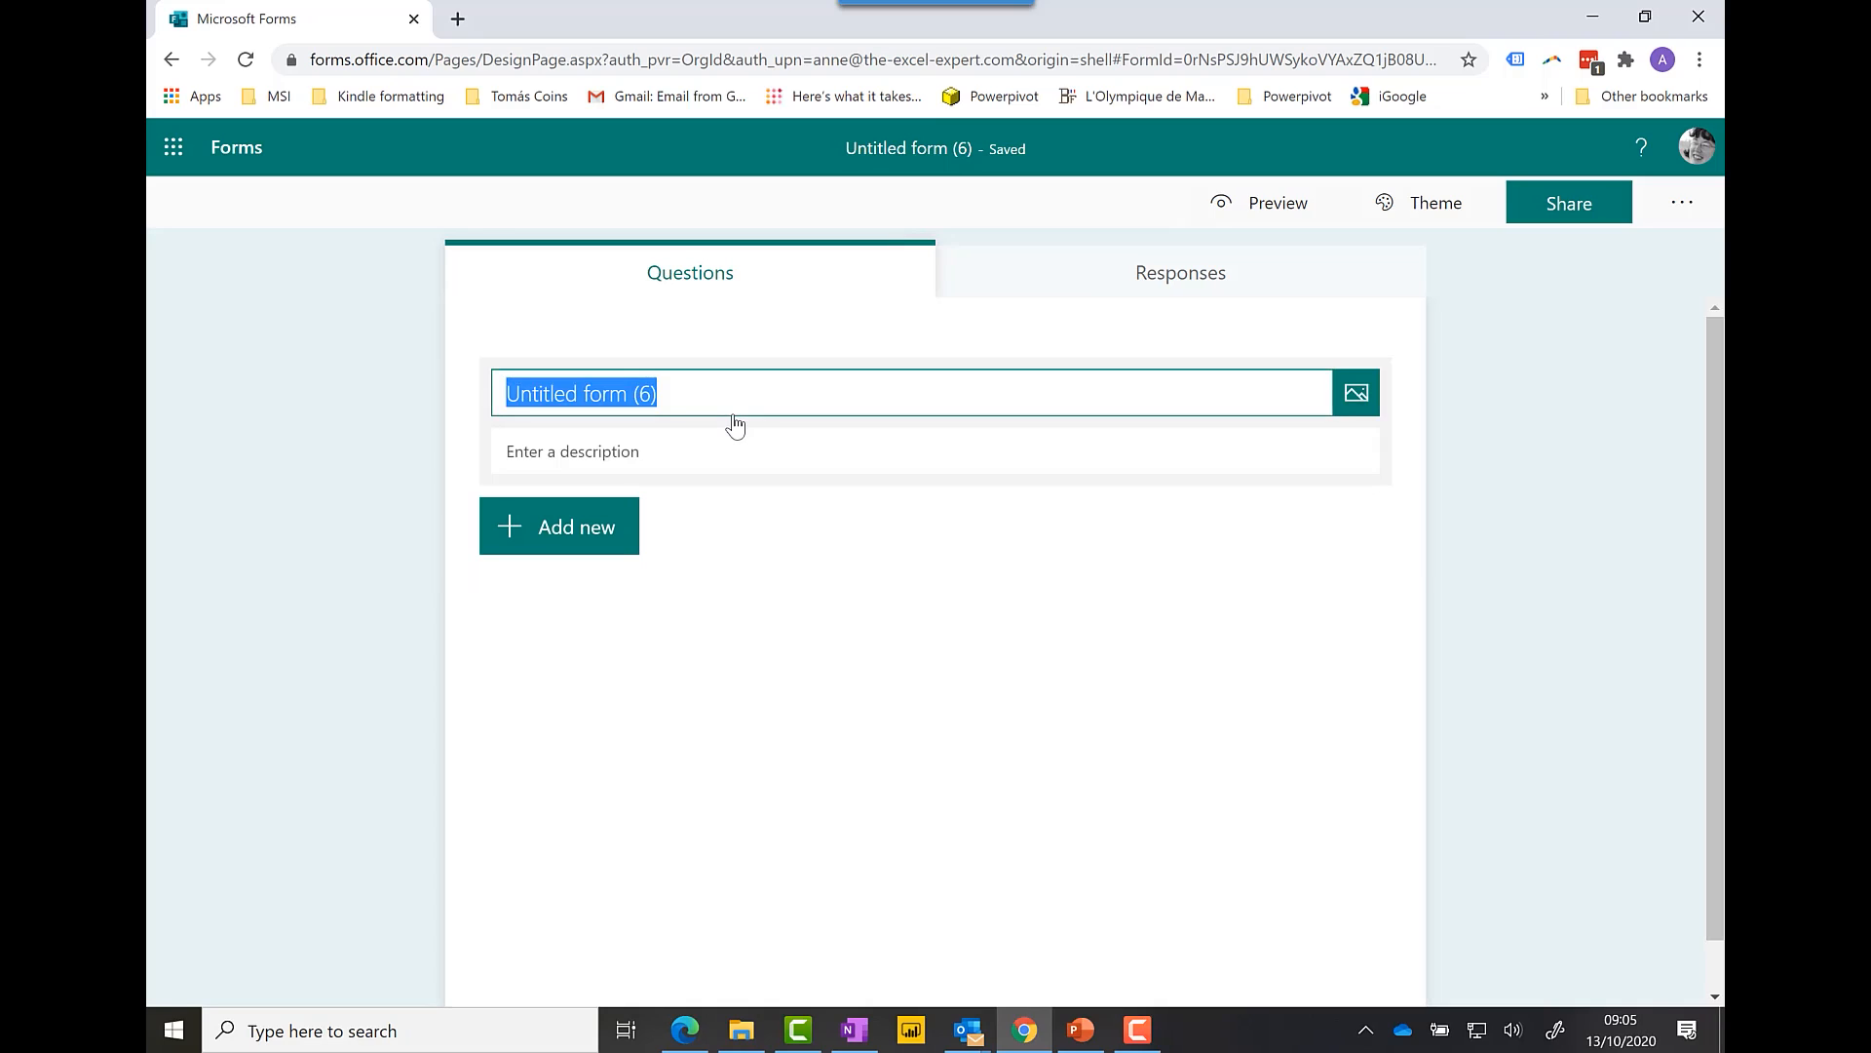
type("Demo Form")
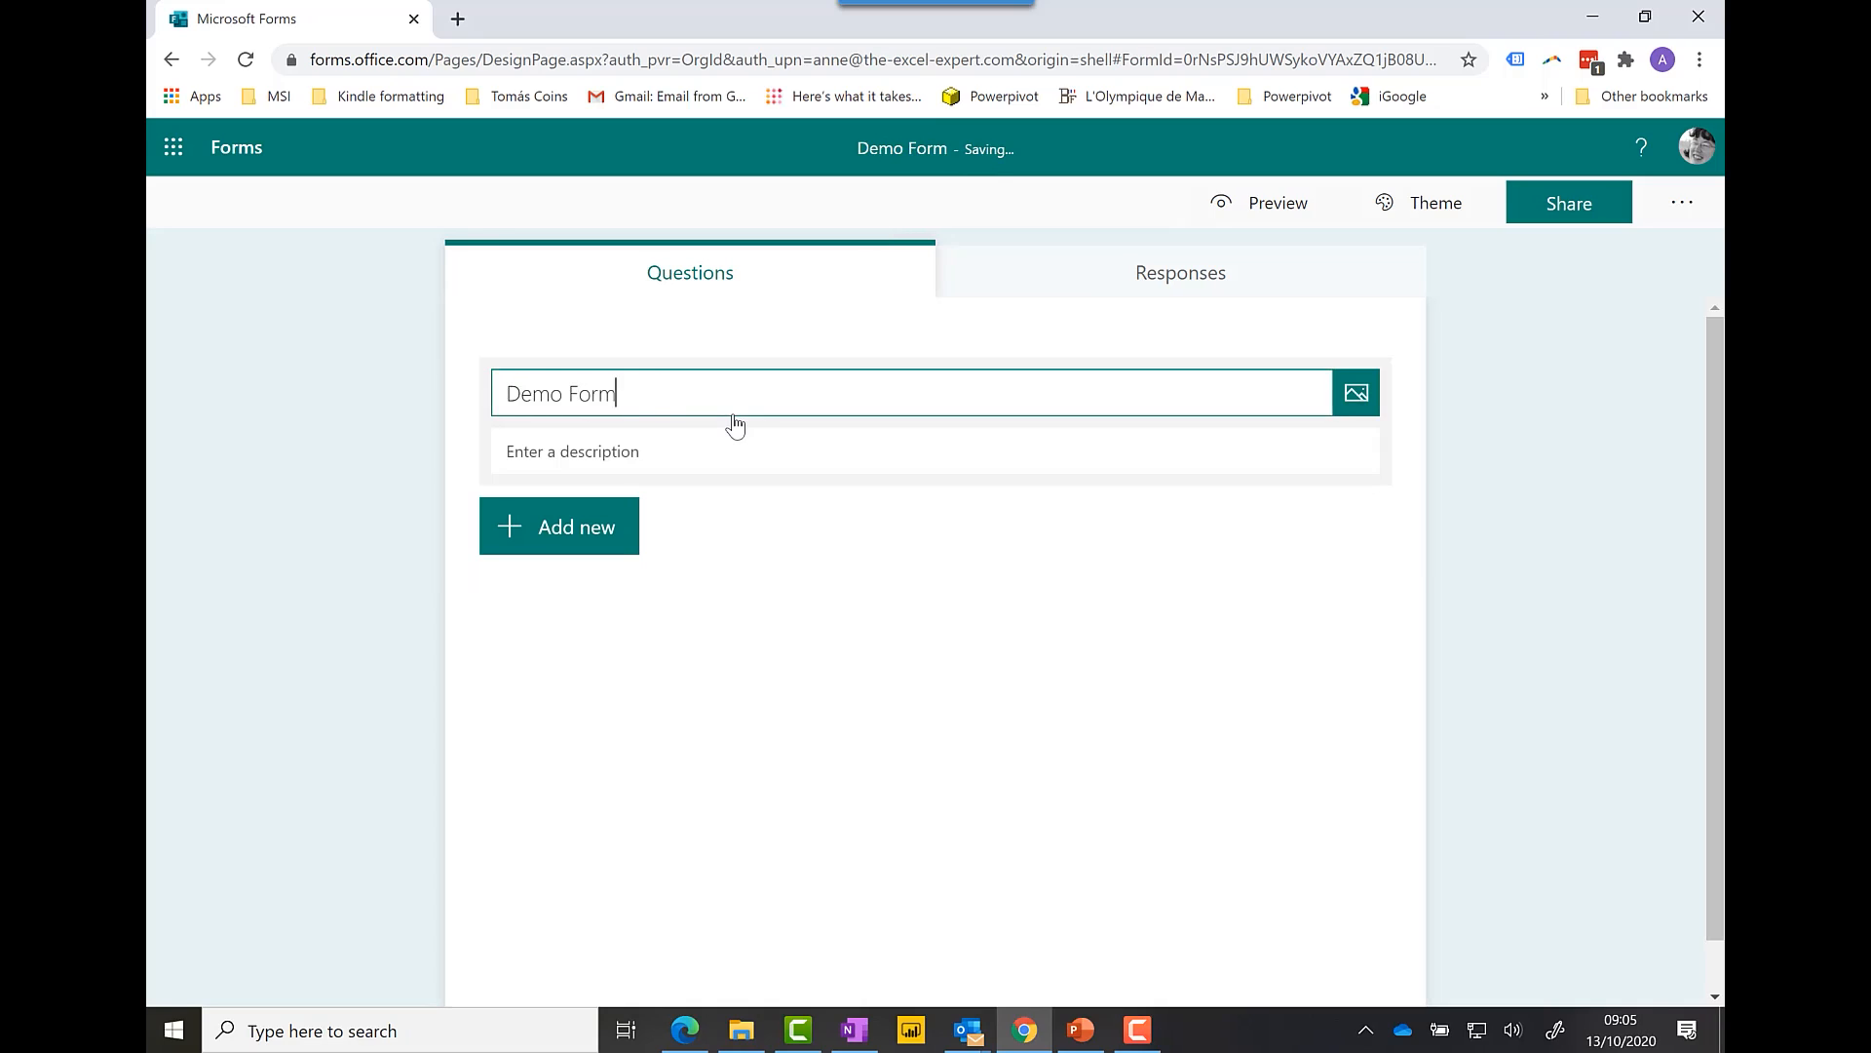
left_click(708, 462)
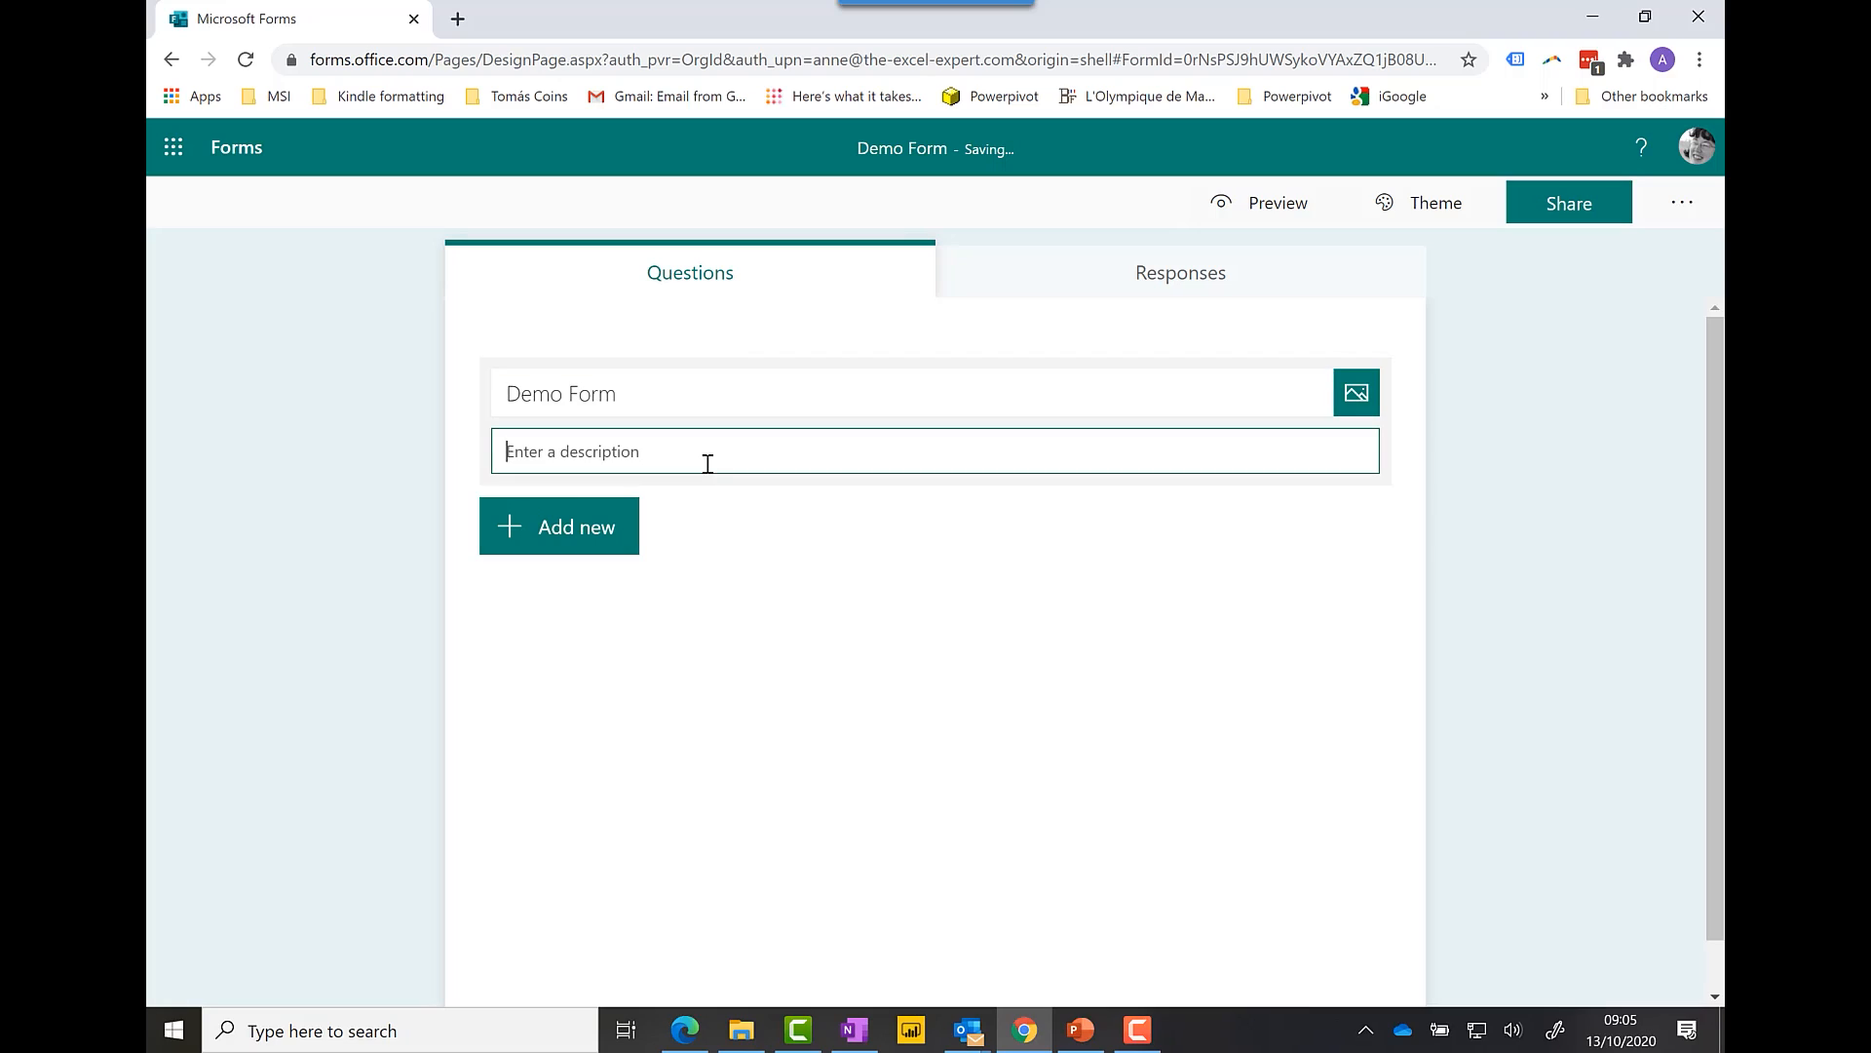
type("Sample Form")
left_click(611, 549)
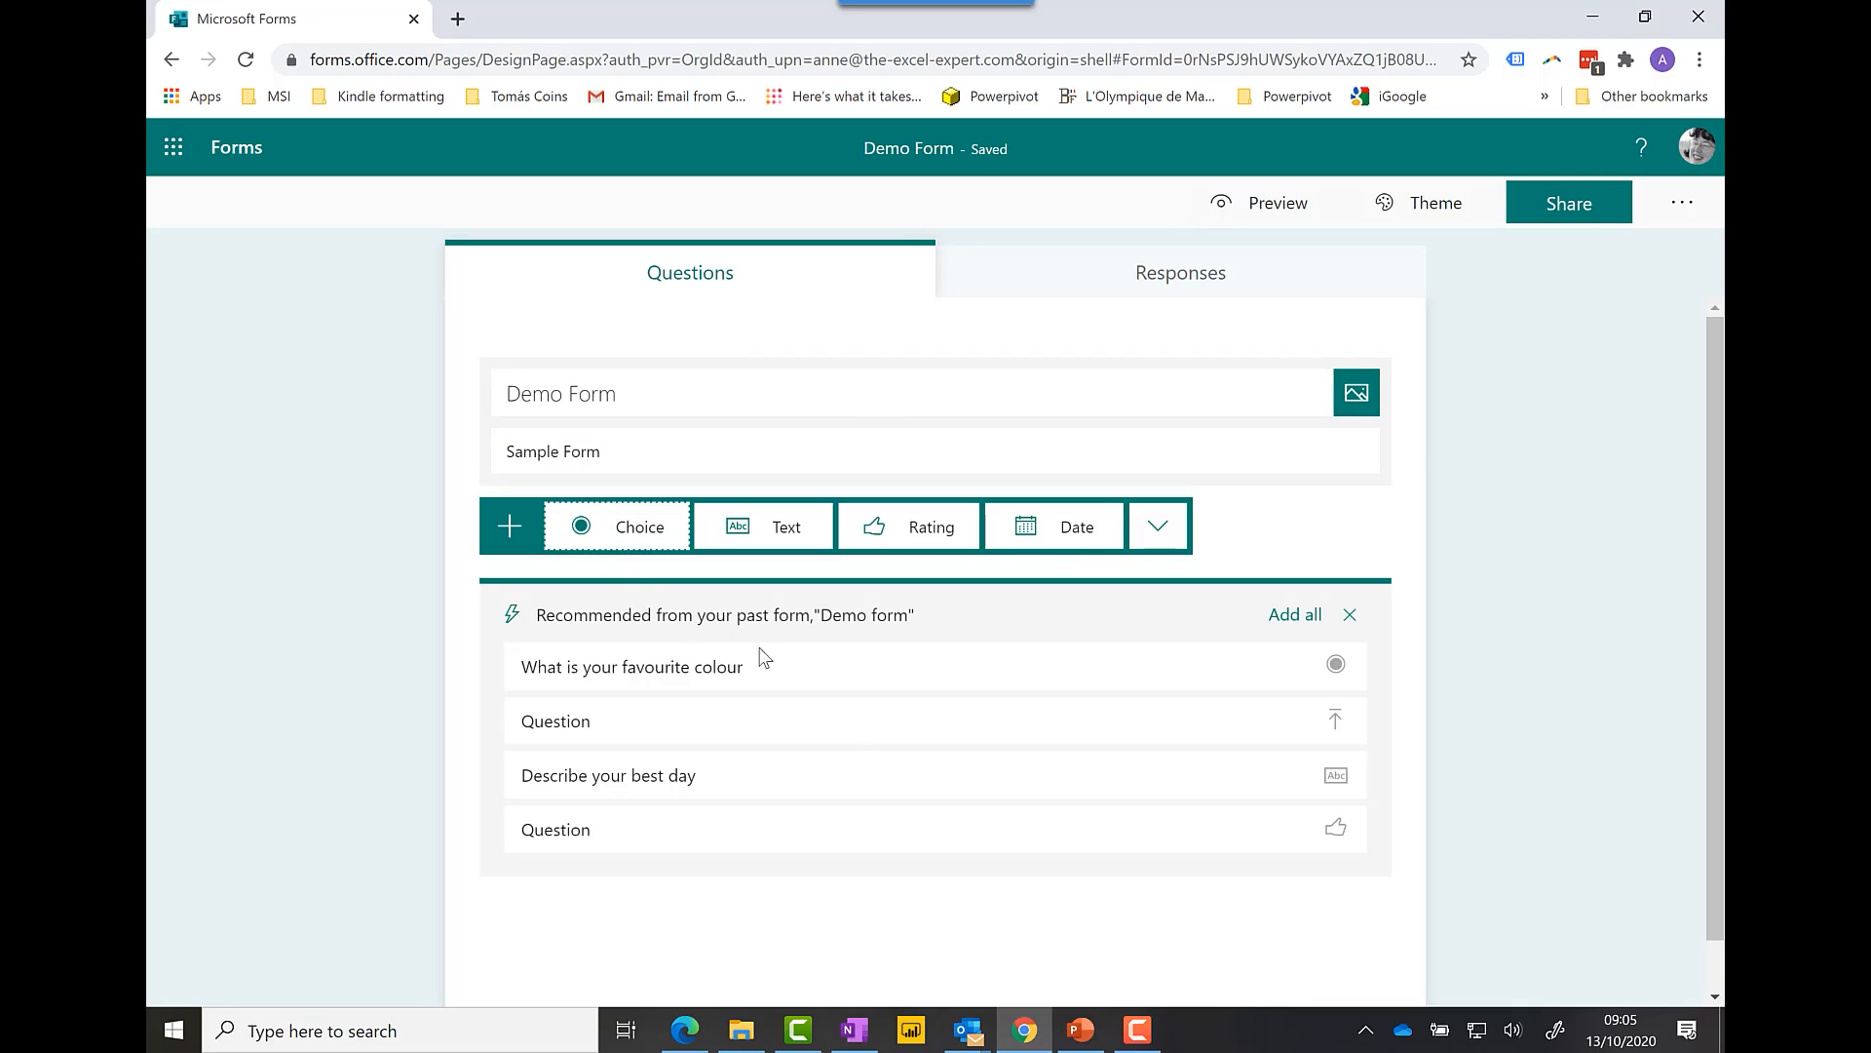
Step: Dismiss the past-form recommended questions and briefly check the extra question types
left_click(1351, 616)
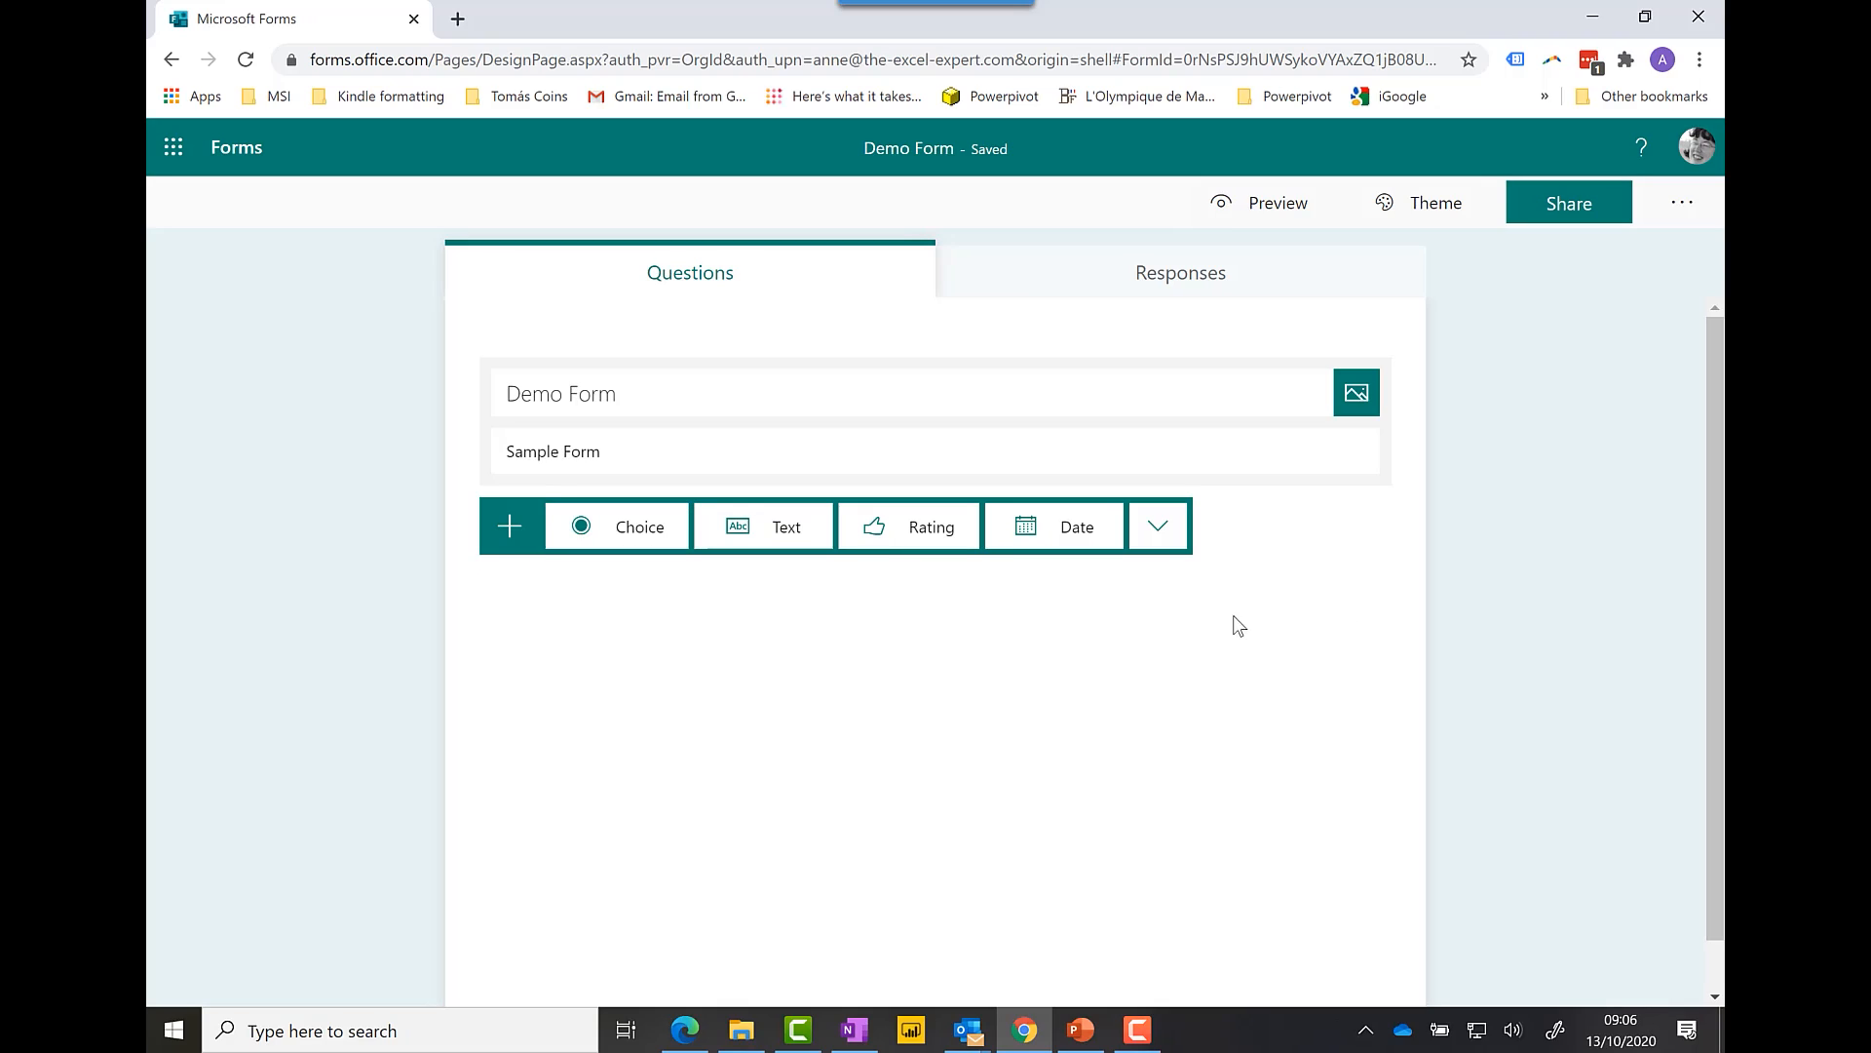
left_click(1173, 544)
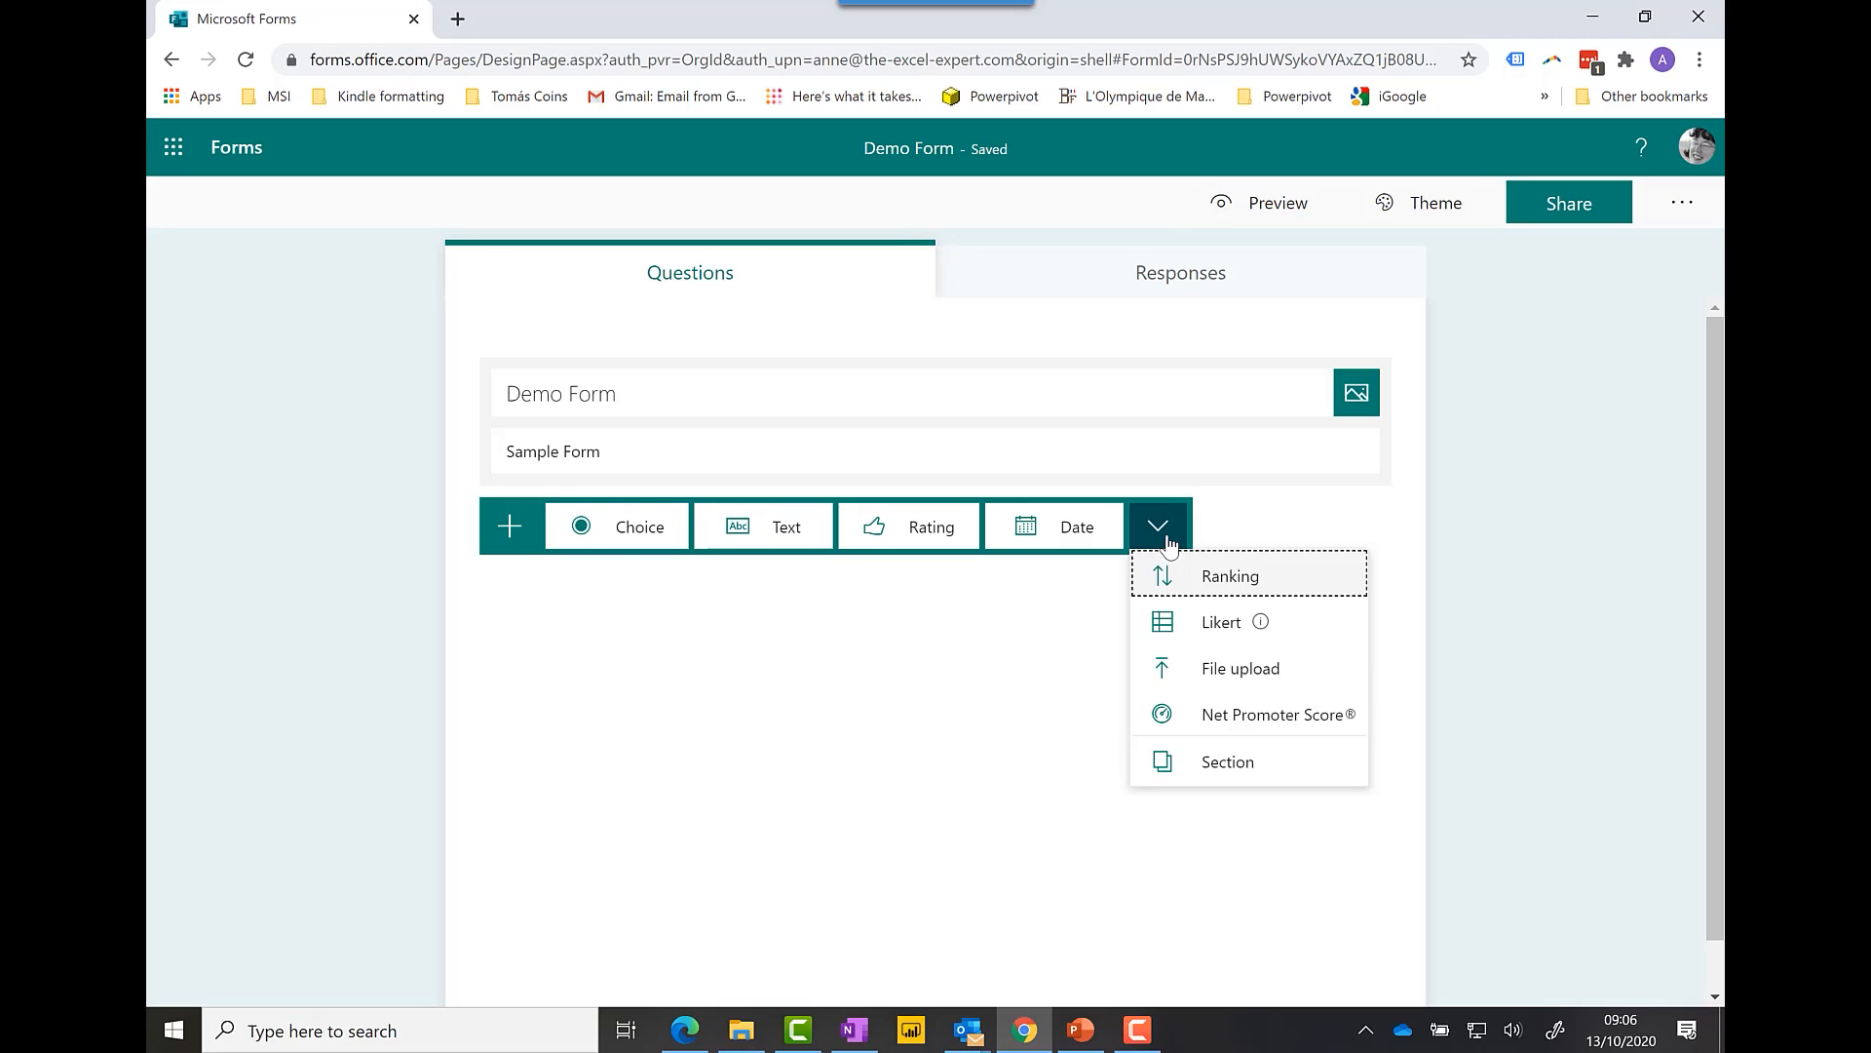
left_click(1170, 544)
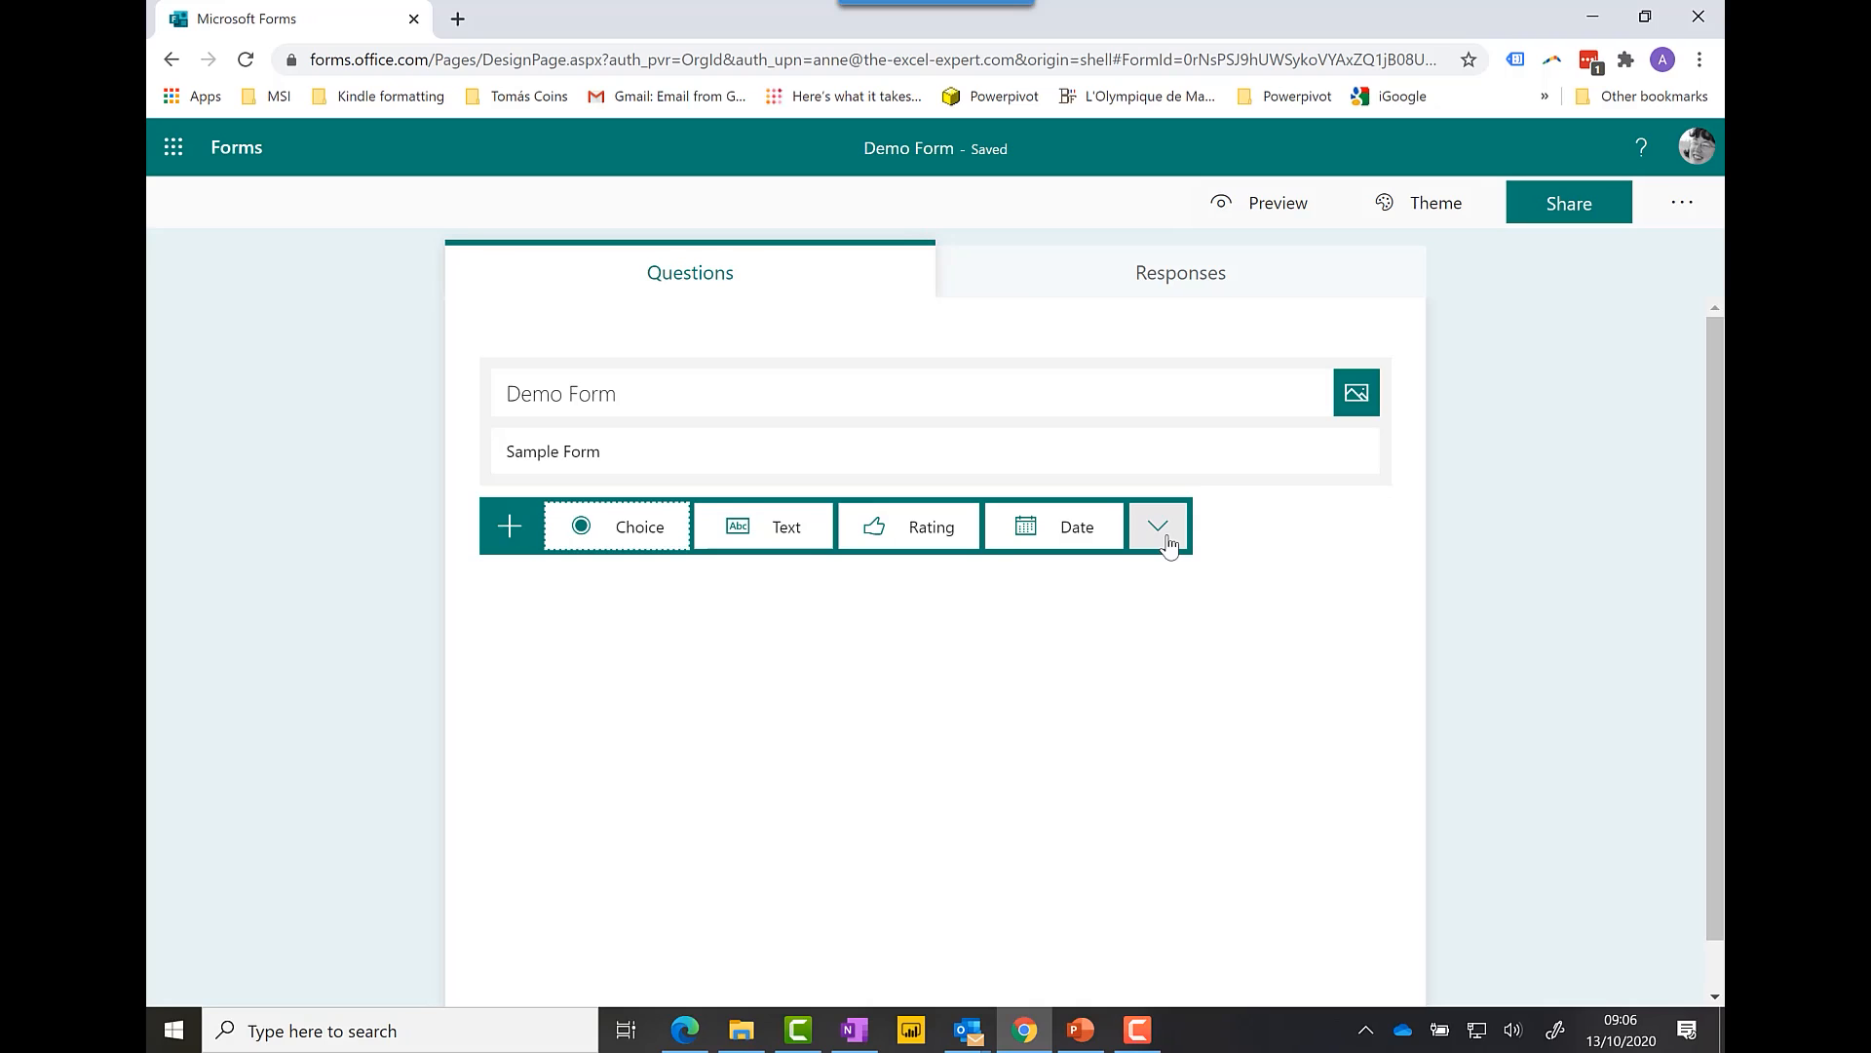
Step: Add a text question 'Type in your name' and mark it required
left_click(781, 527)
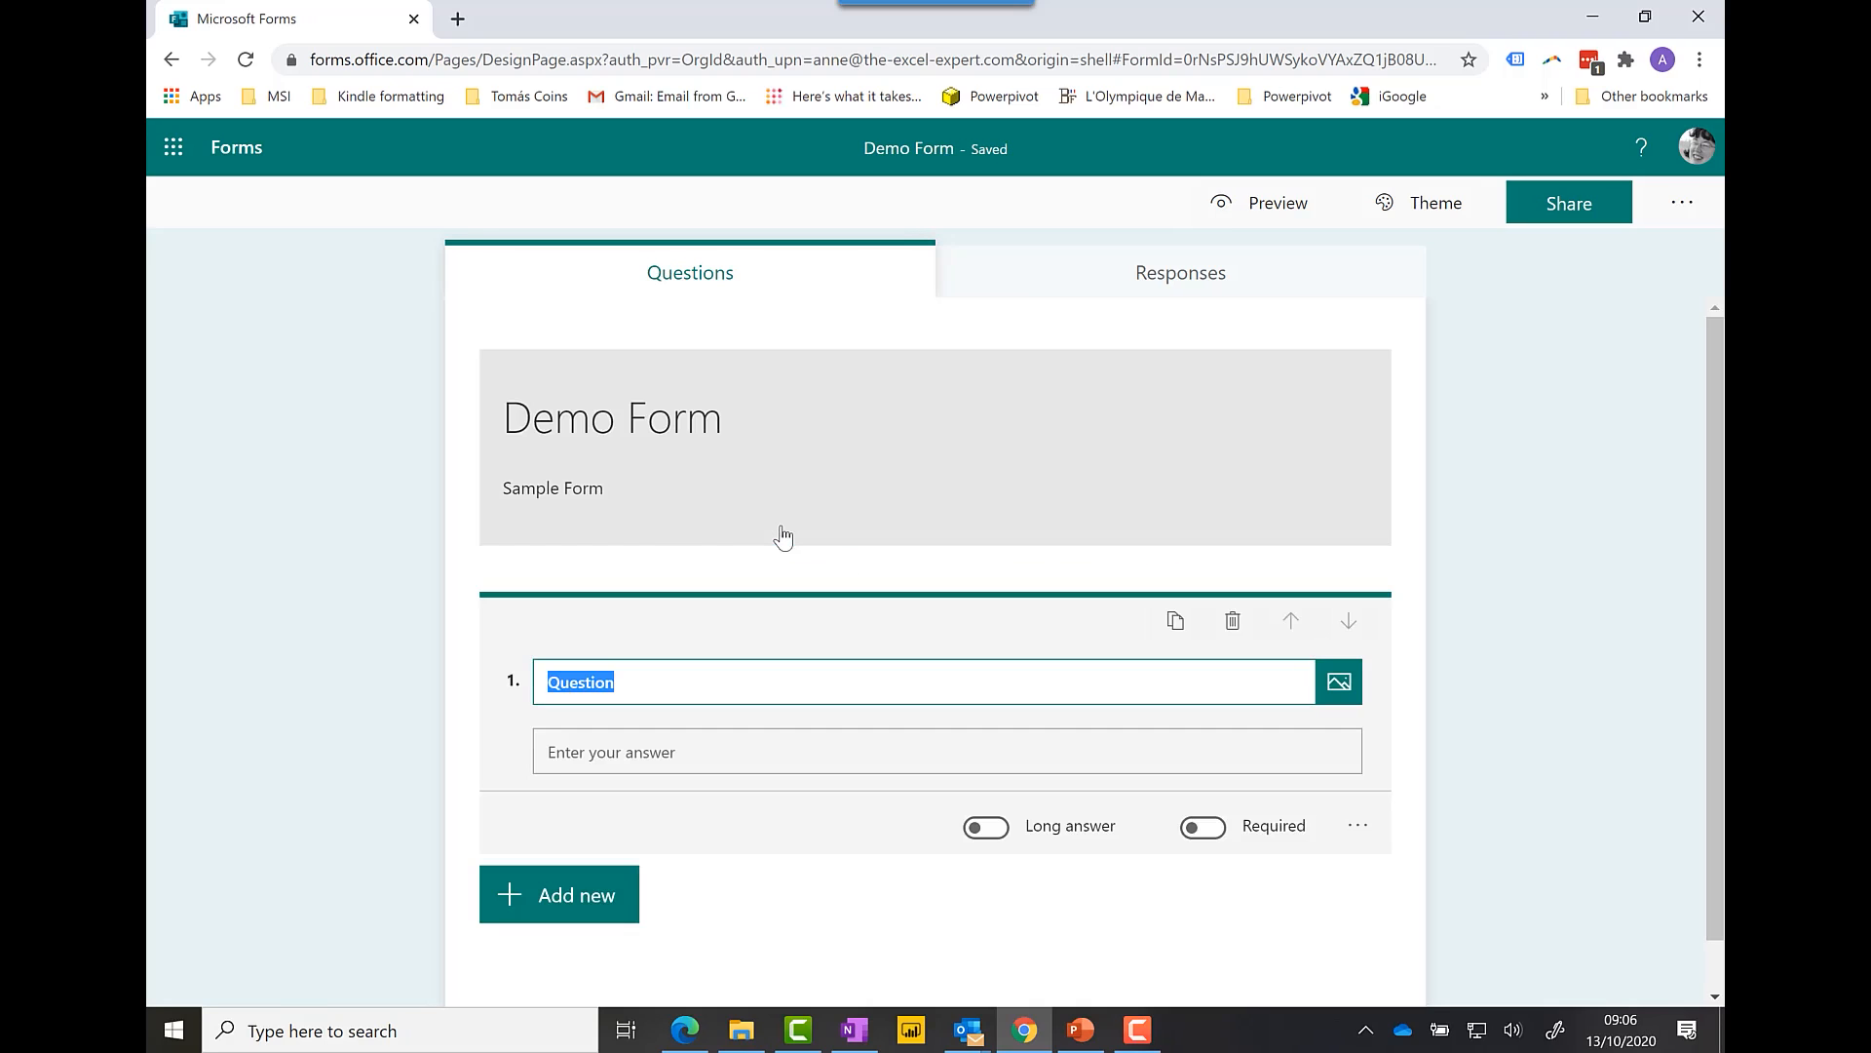
type("Type")
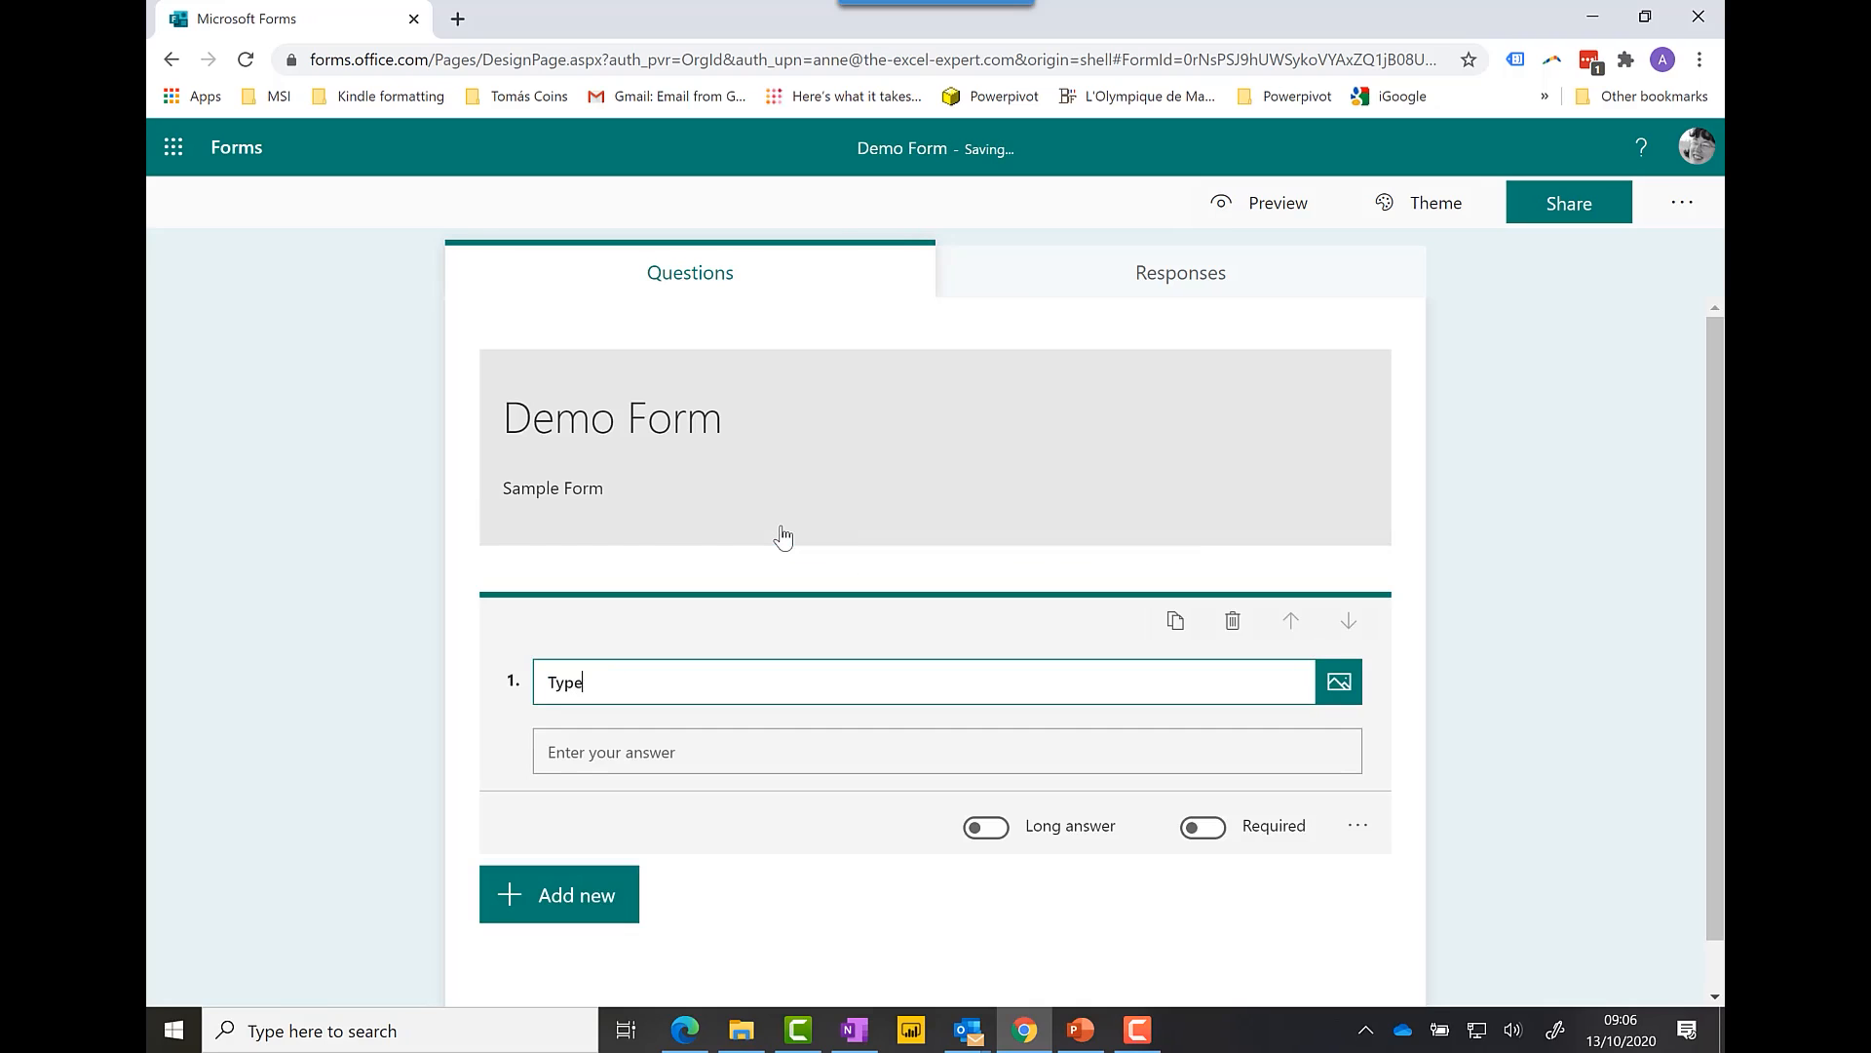
type(" in your name")
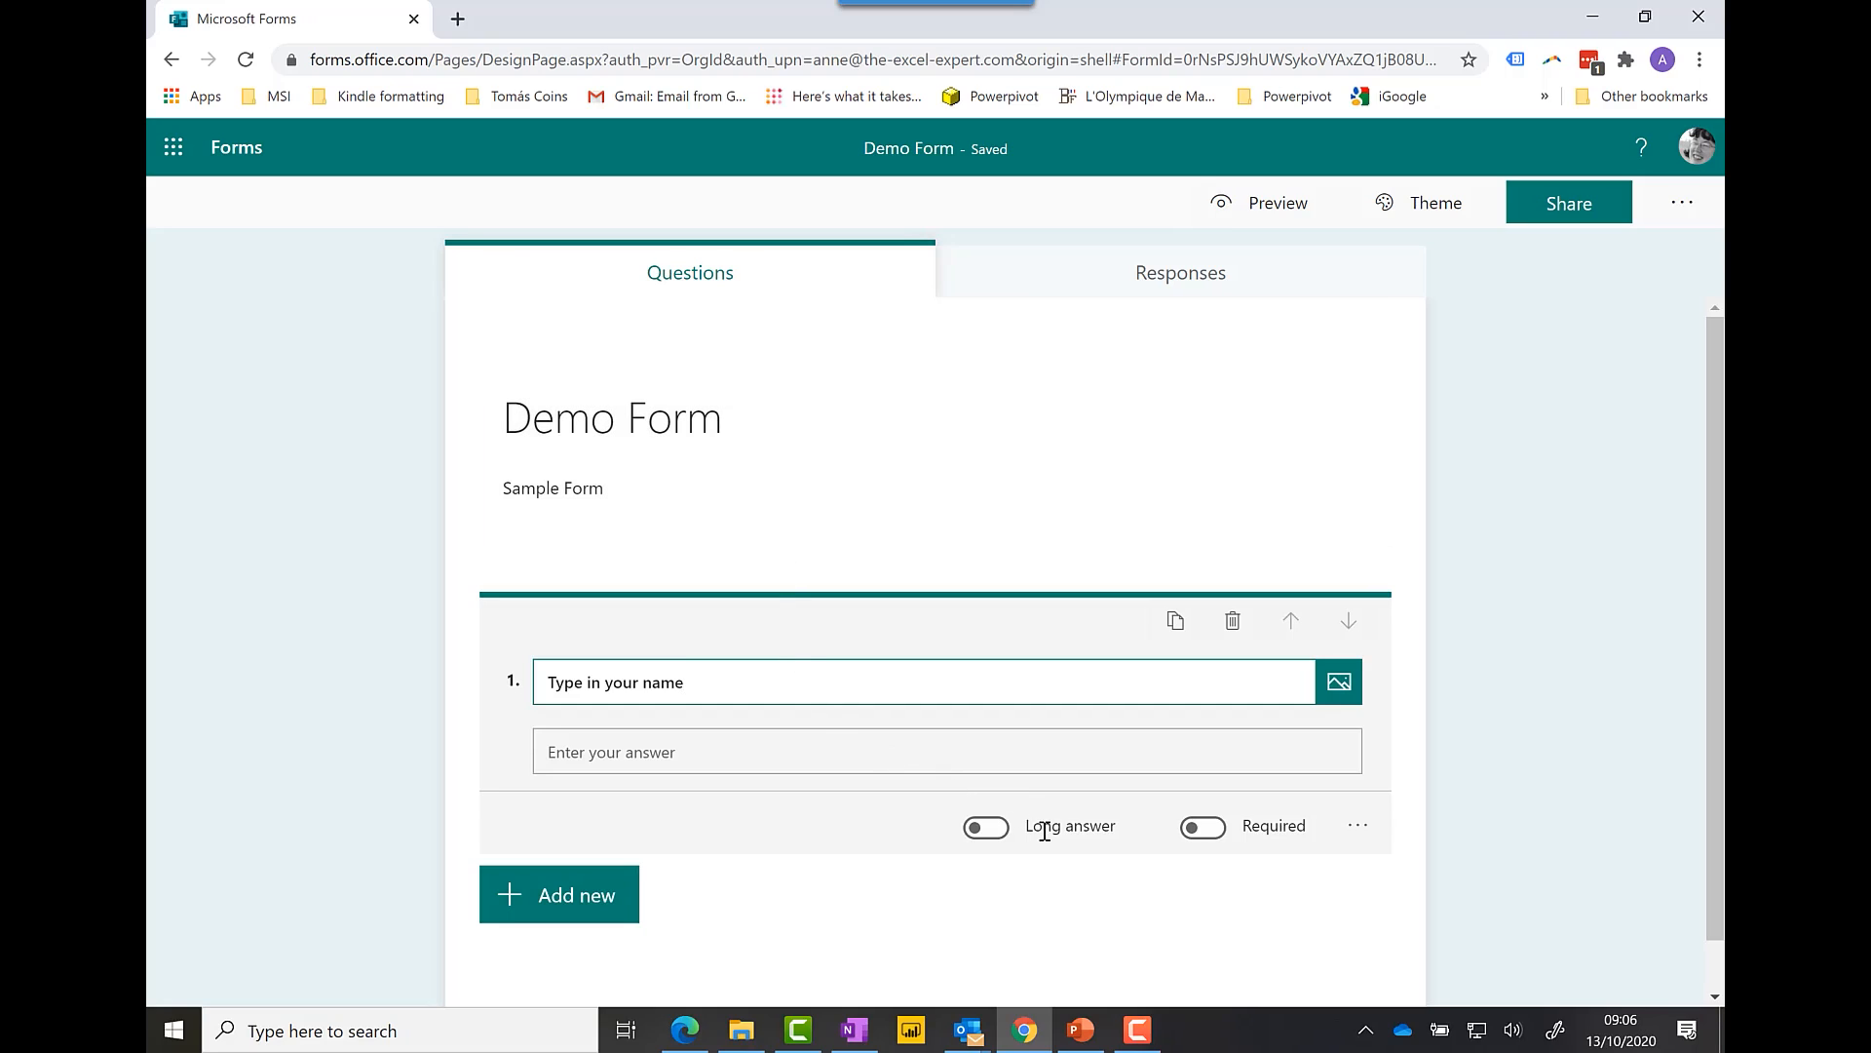
left_click(1210, 830)
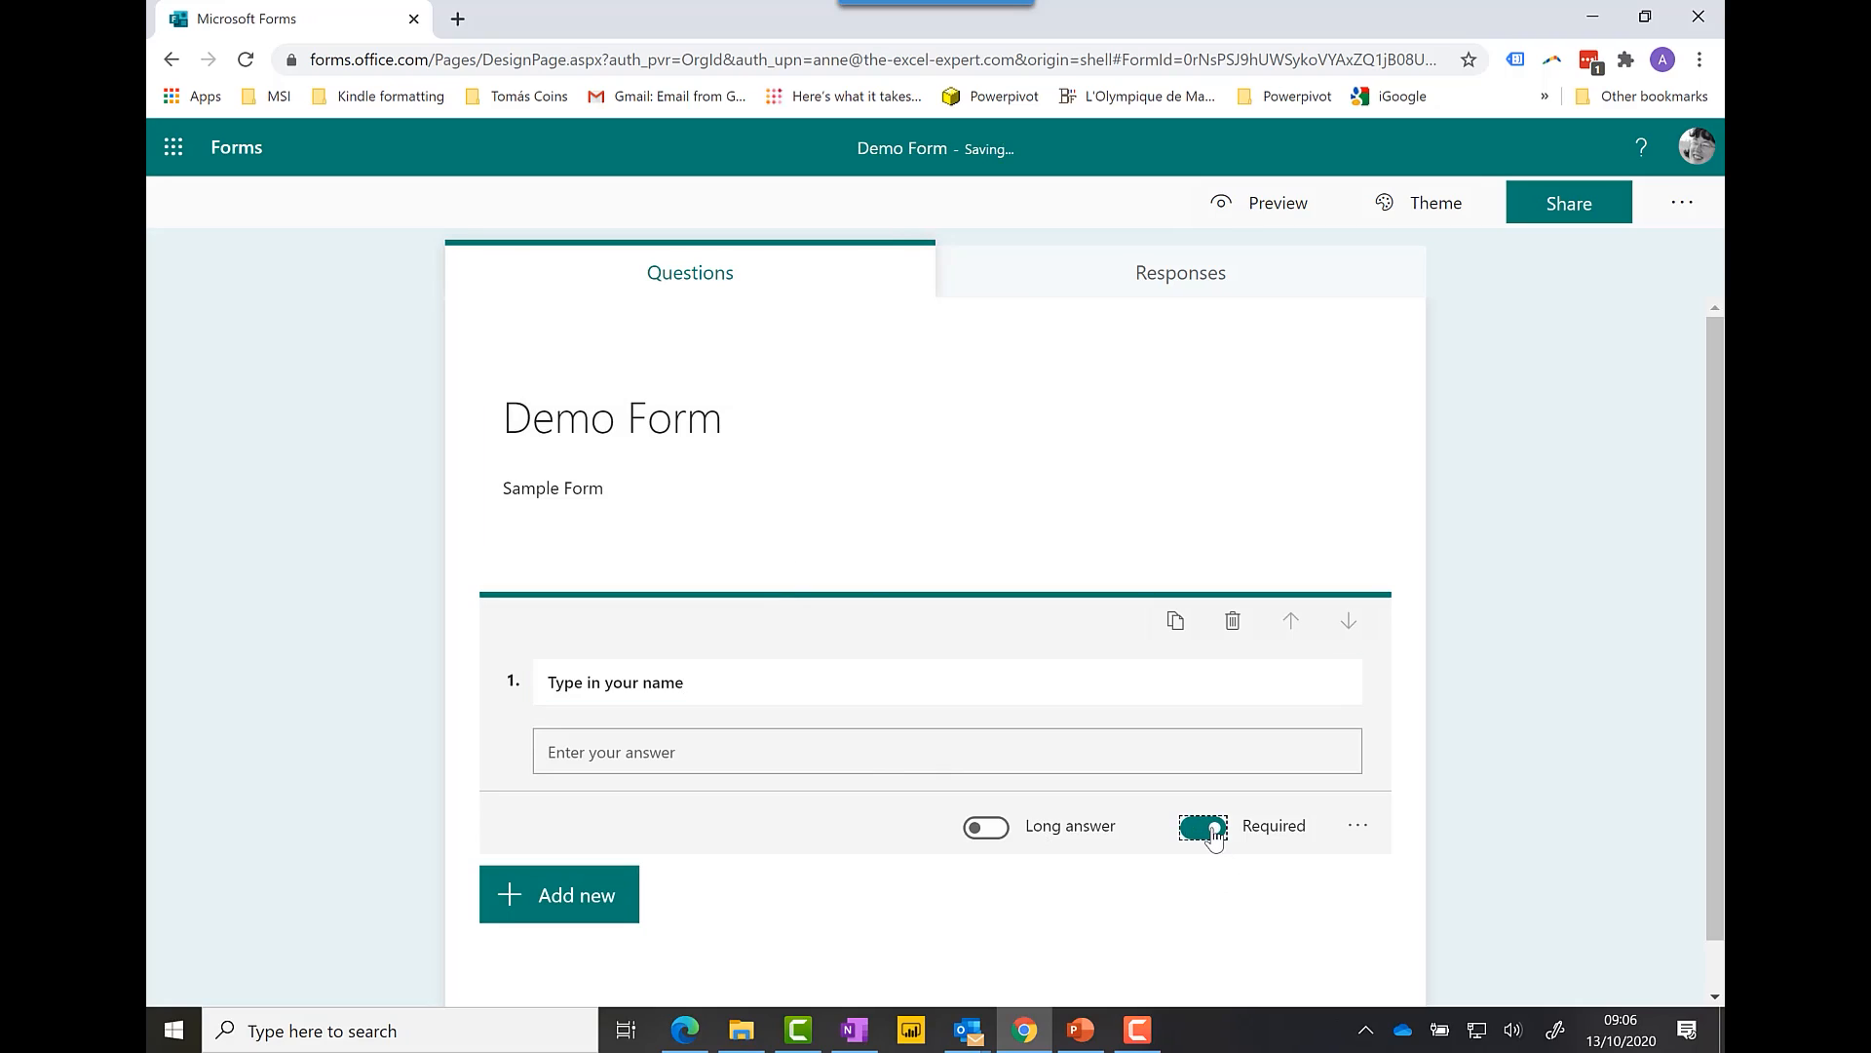
left_click(587, 905)
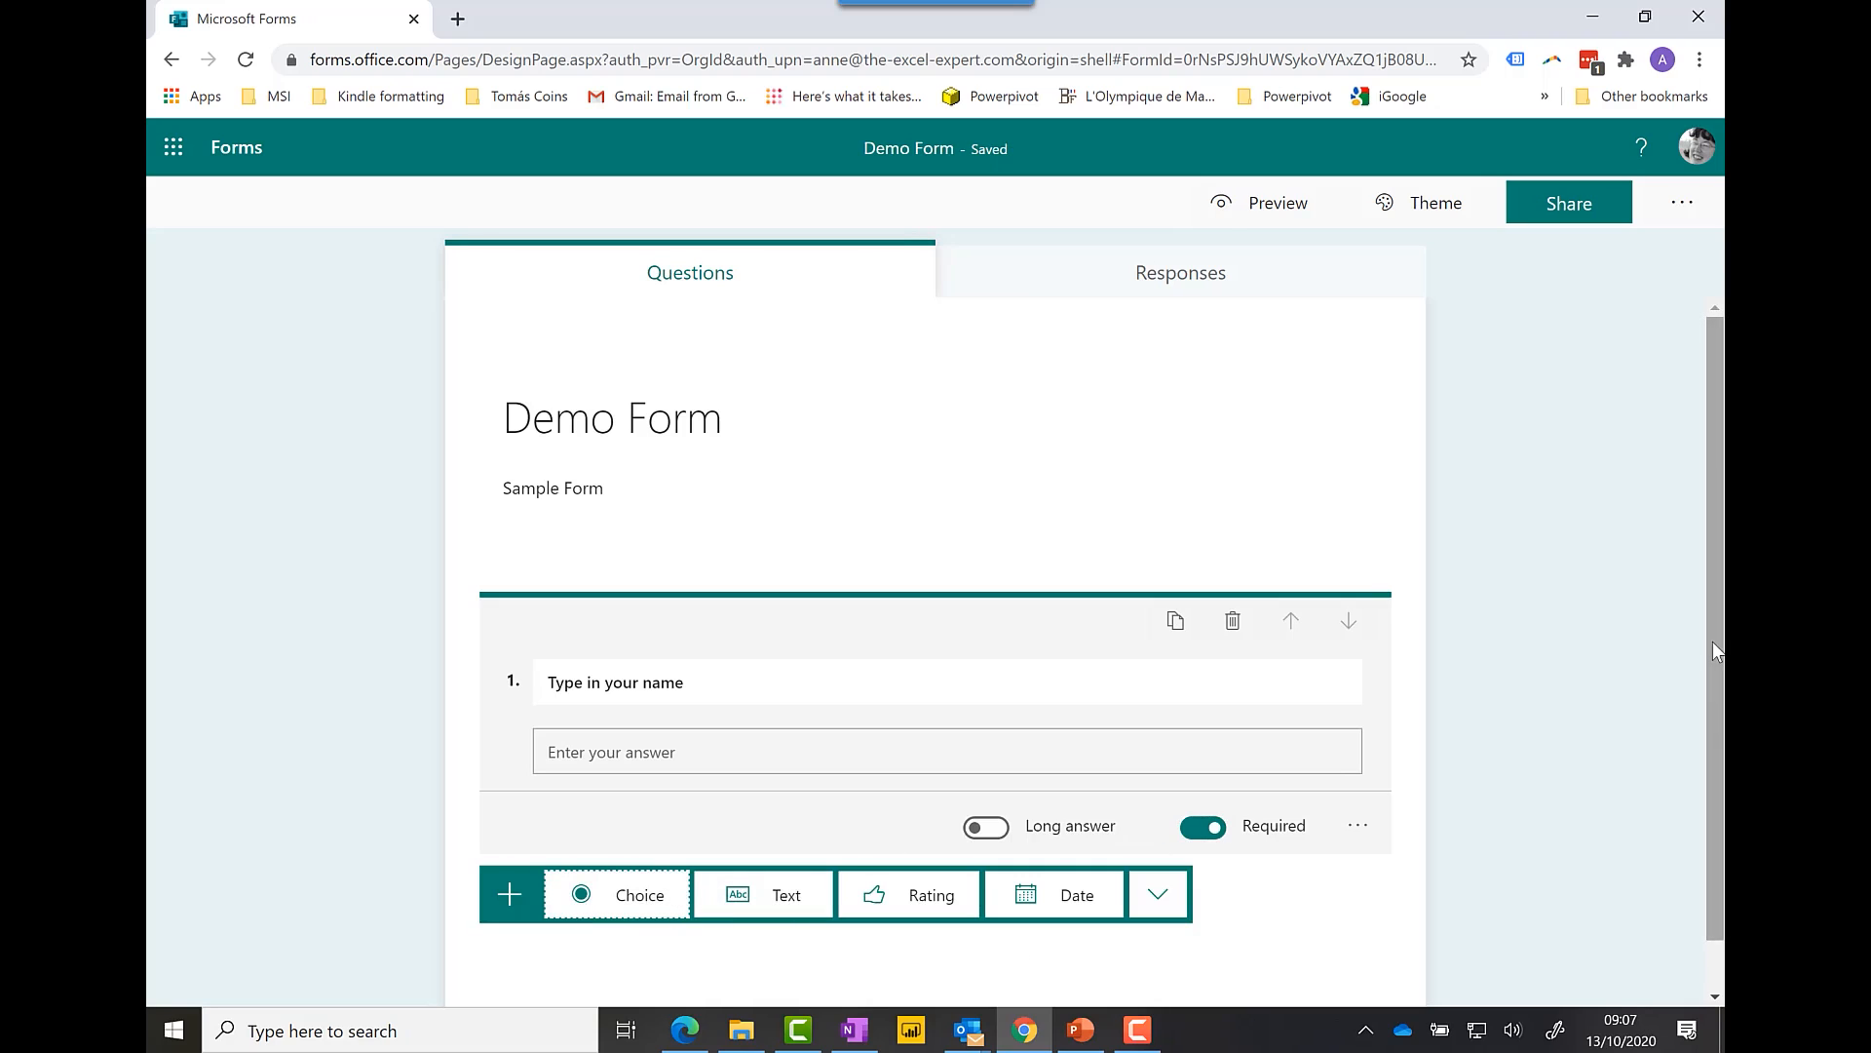
left_click_drag(1712, 641, 1720, 729)
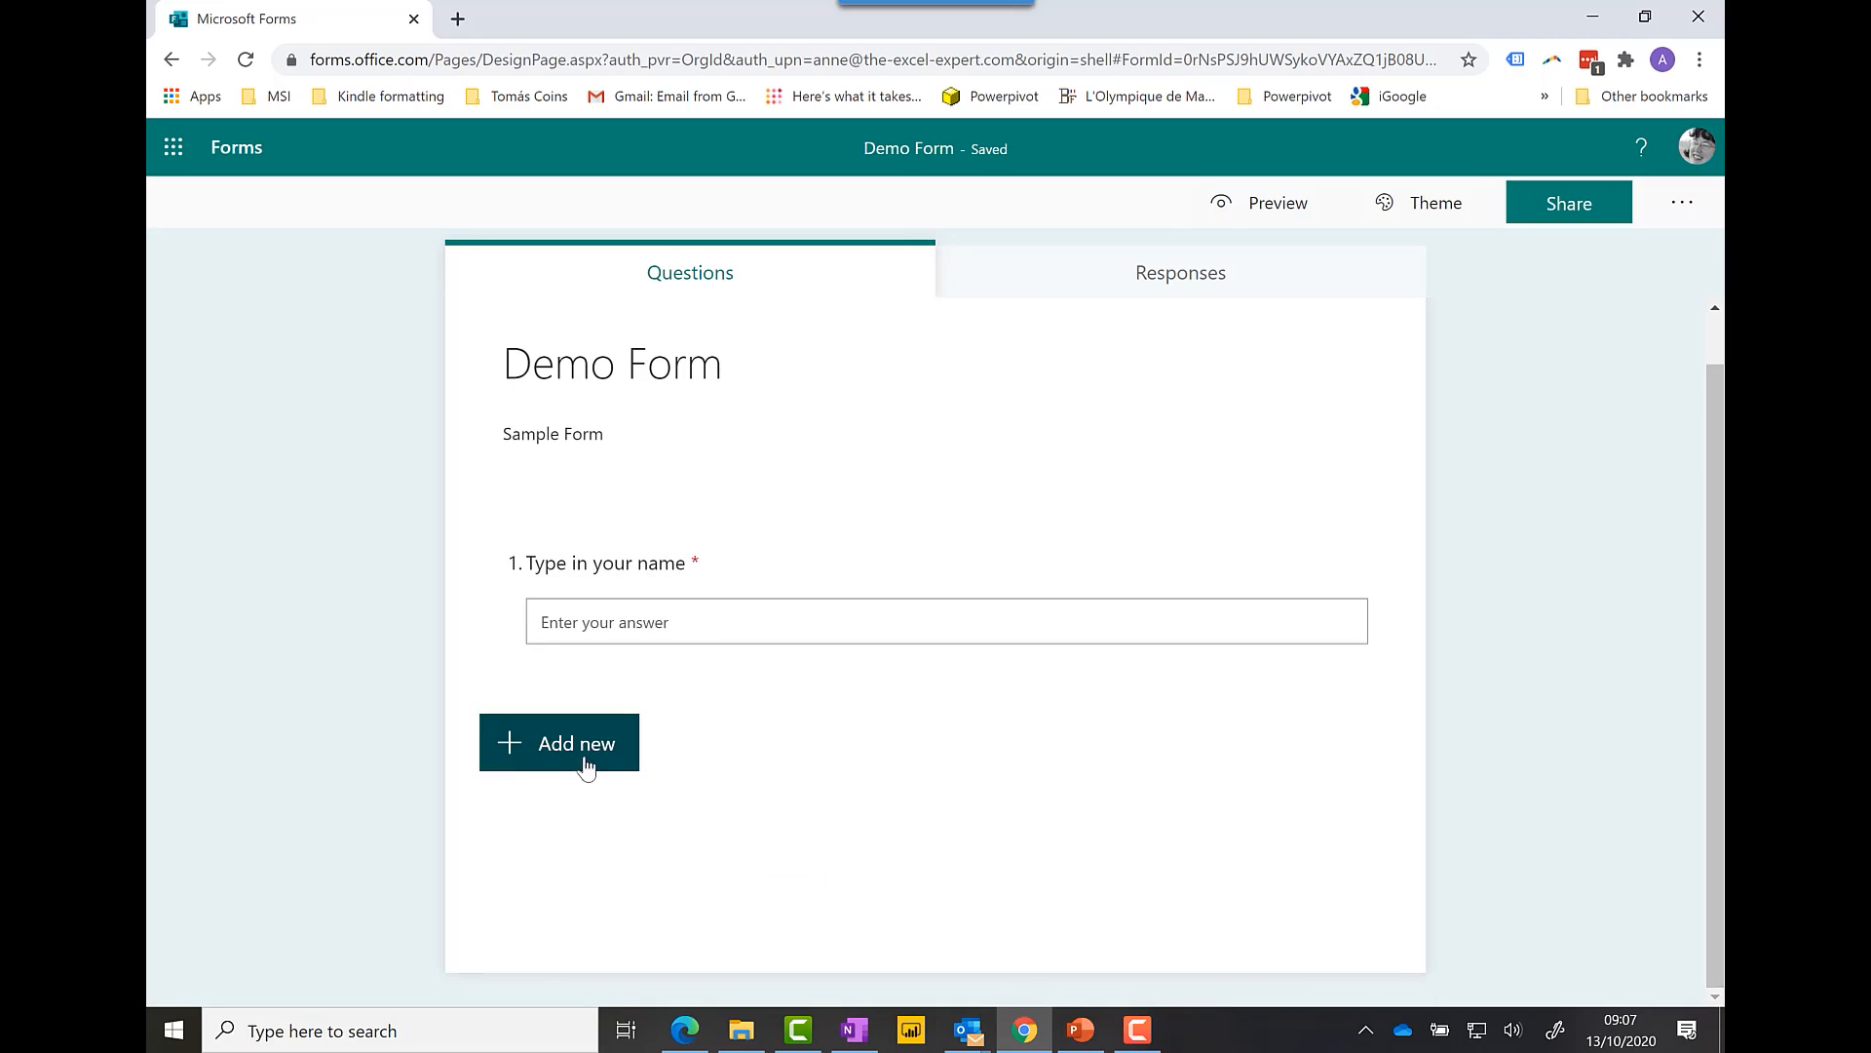
Step: Add a second text question titled 'Type in your email address' and dismiss the branching tip
left_click(588, 761)
left_click(760, 750)
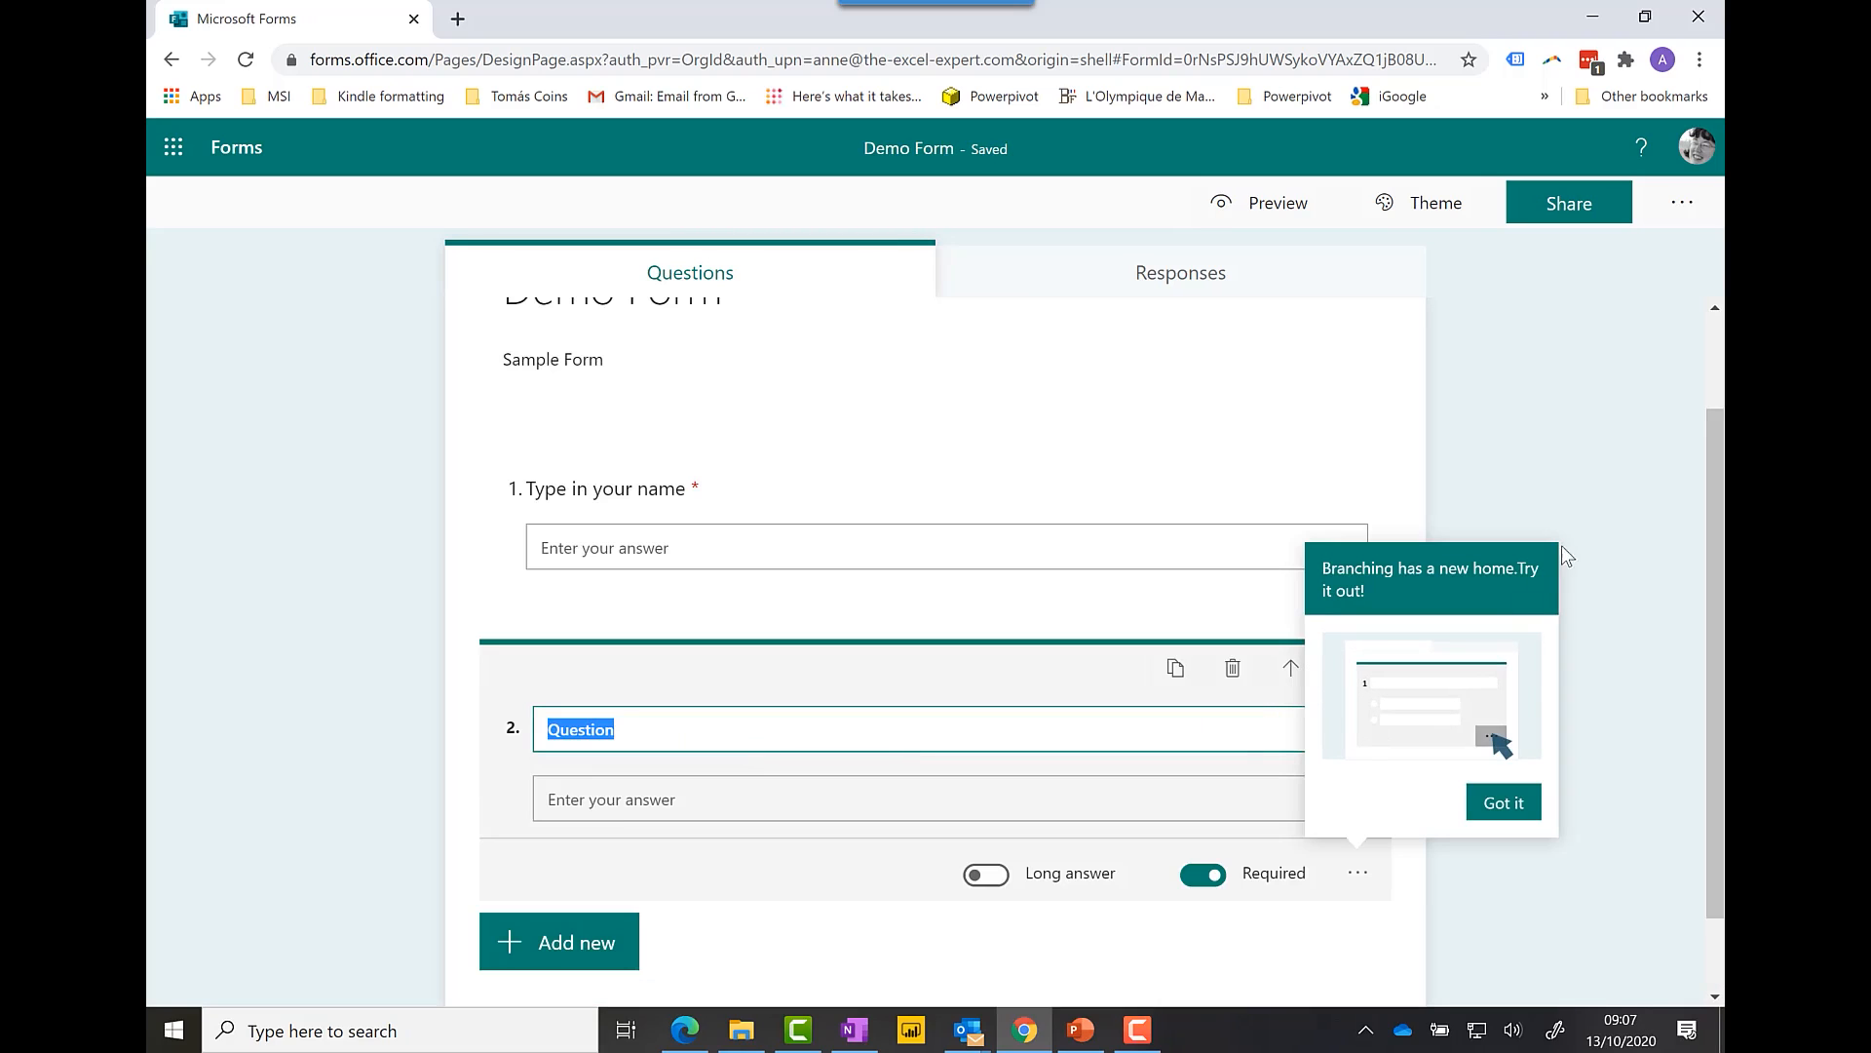
left_click(1503, 802)
left_click(641, 731)
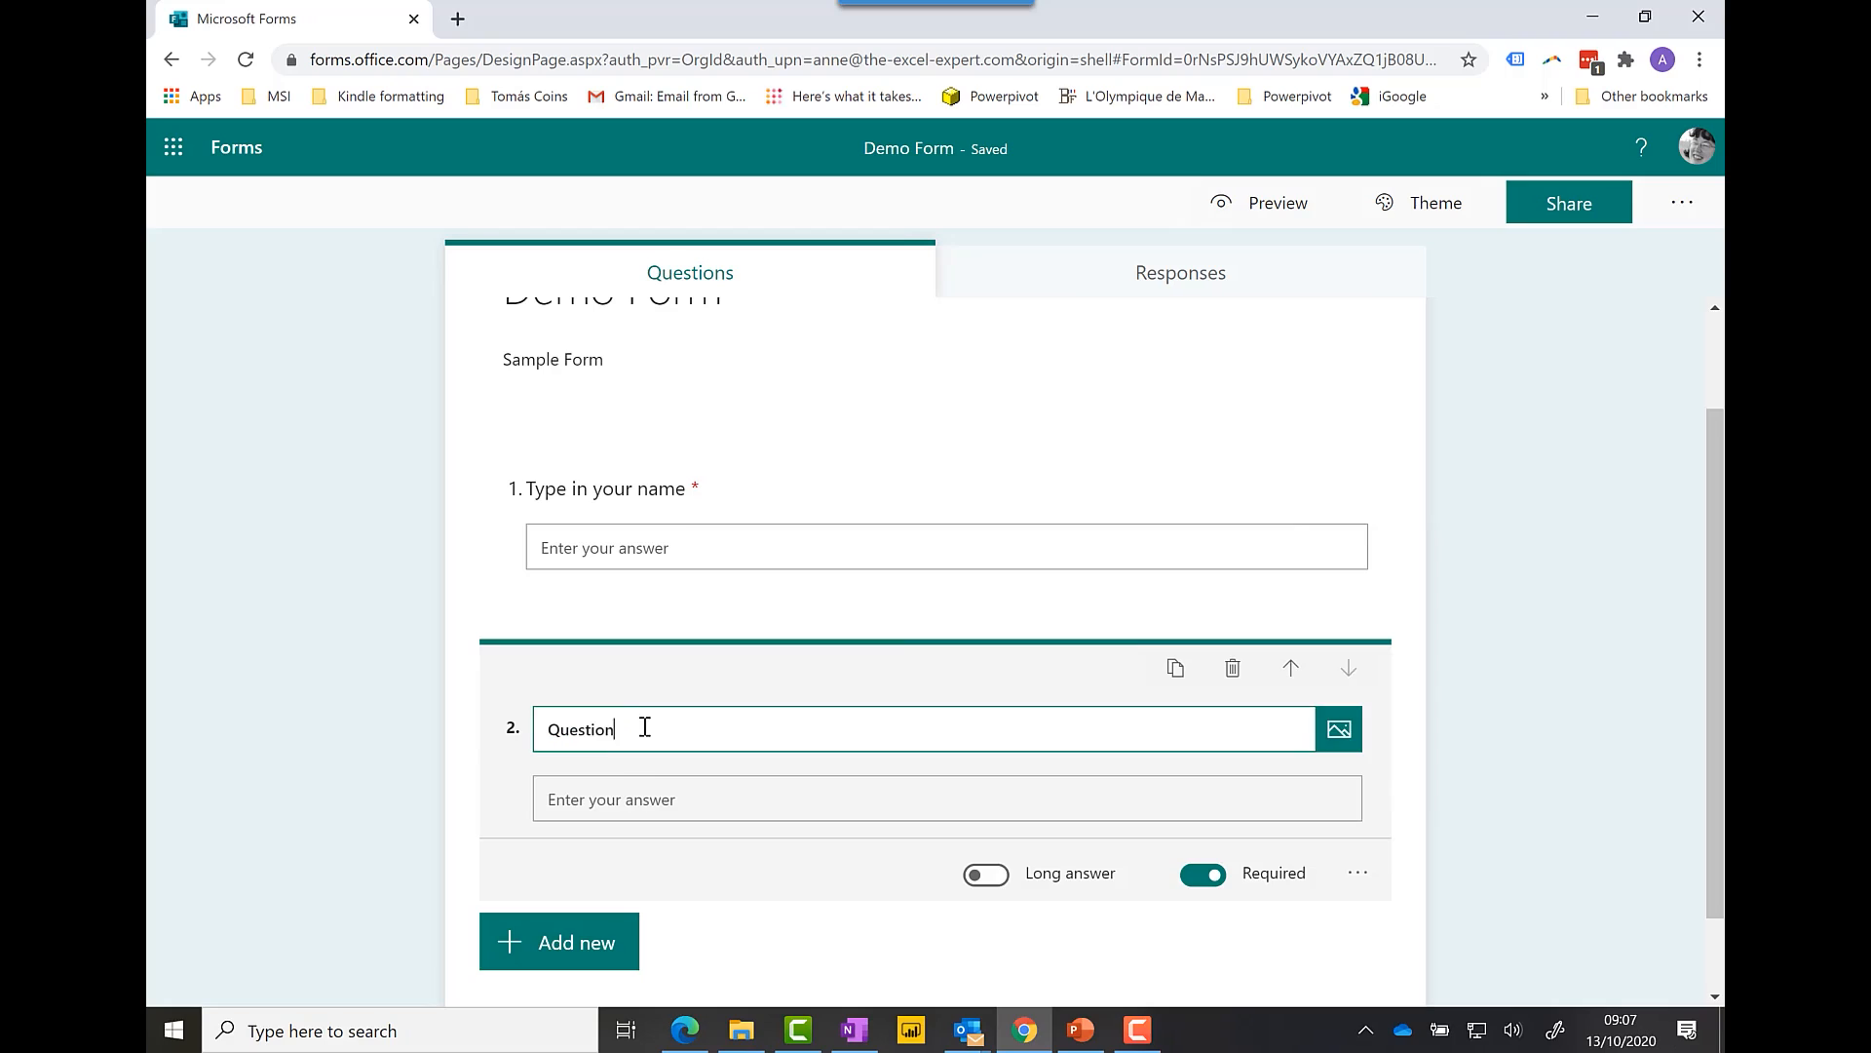
key("BackSpace")
key("BackSpace")
key("BackSpace")
key("BackSpace")
key("BackSpace")
key("BackSpace")
key("BackSpace")
key("BackSpace")
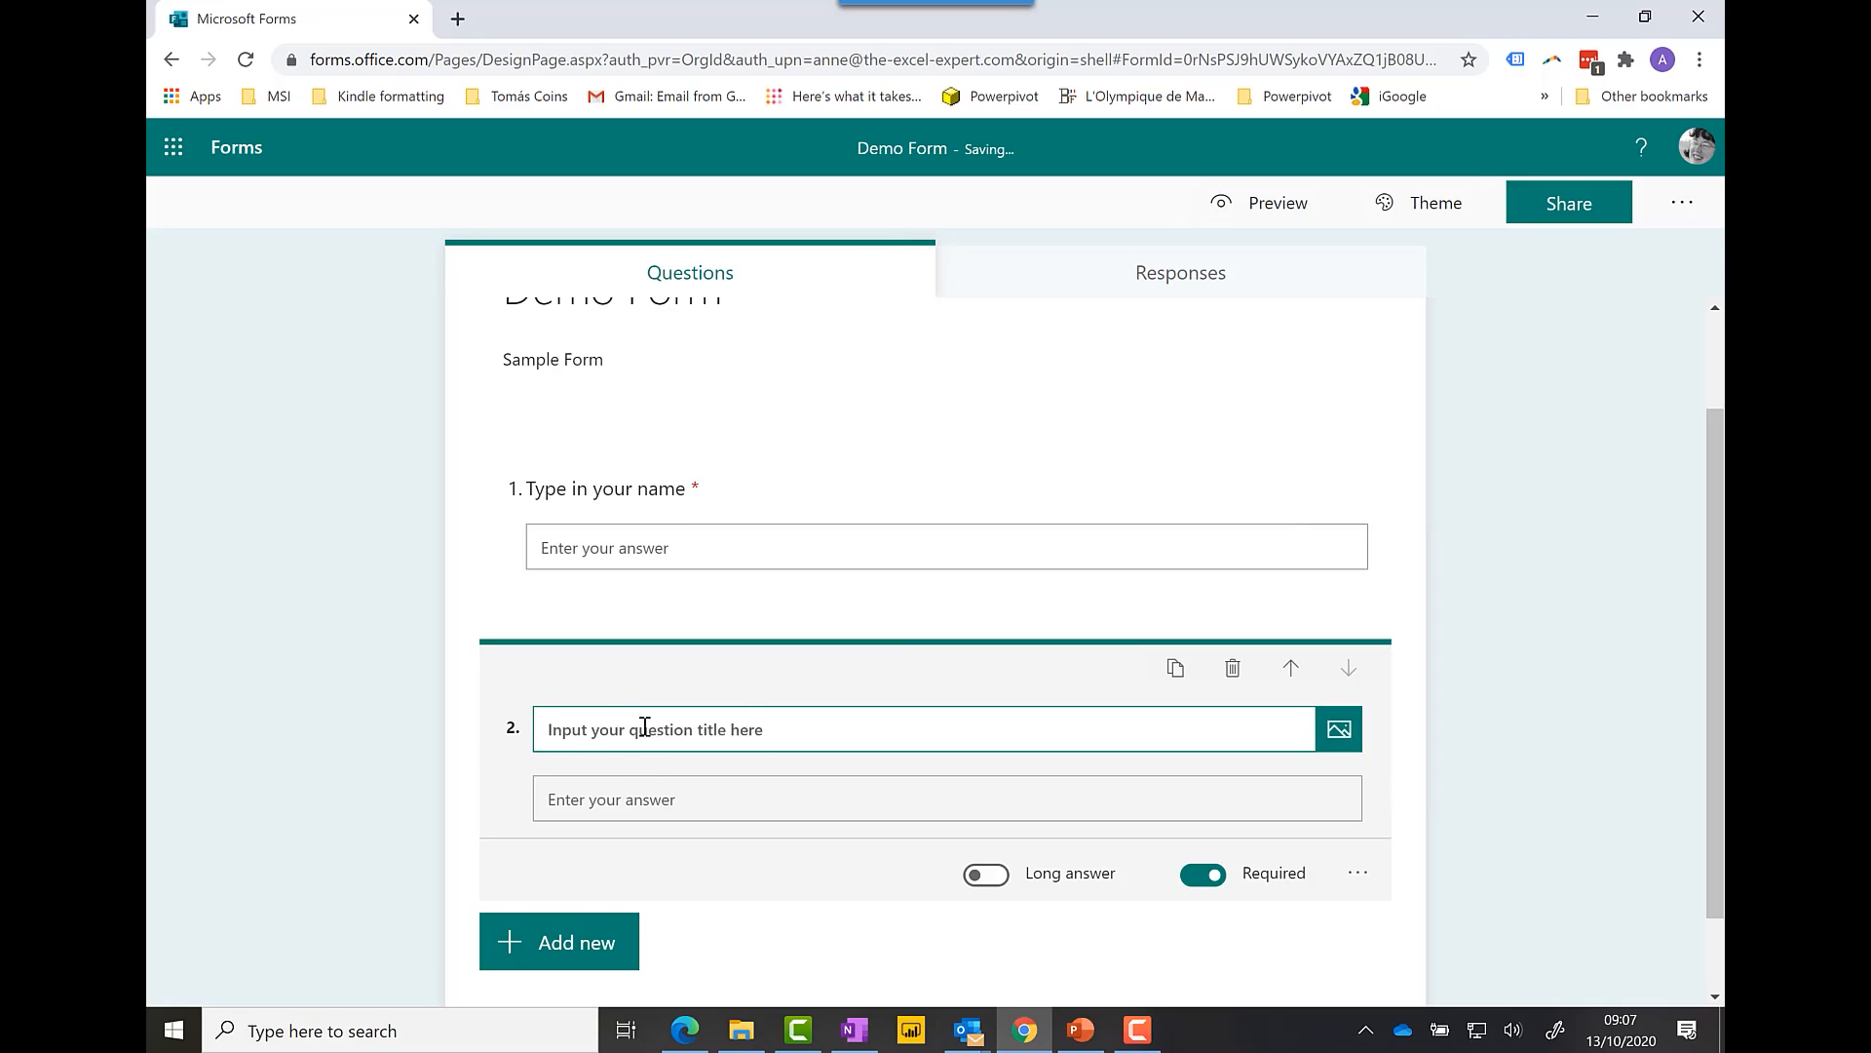
type("Type in your email address")
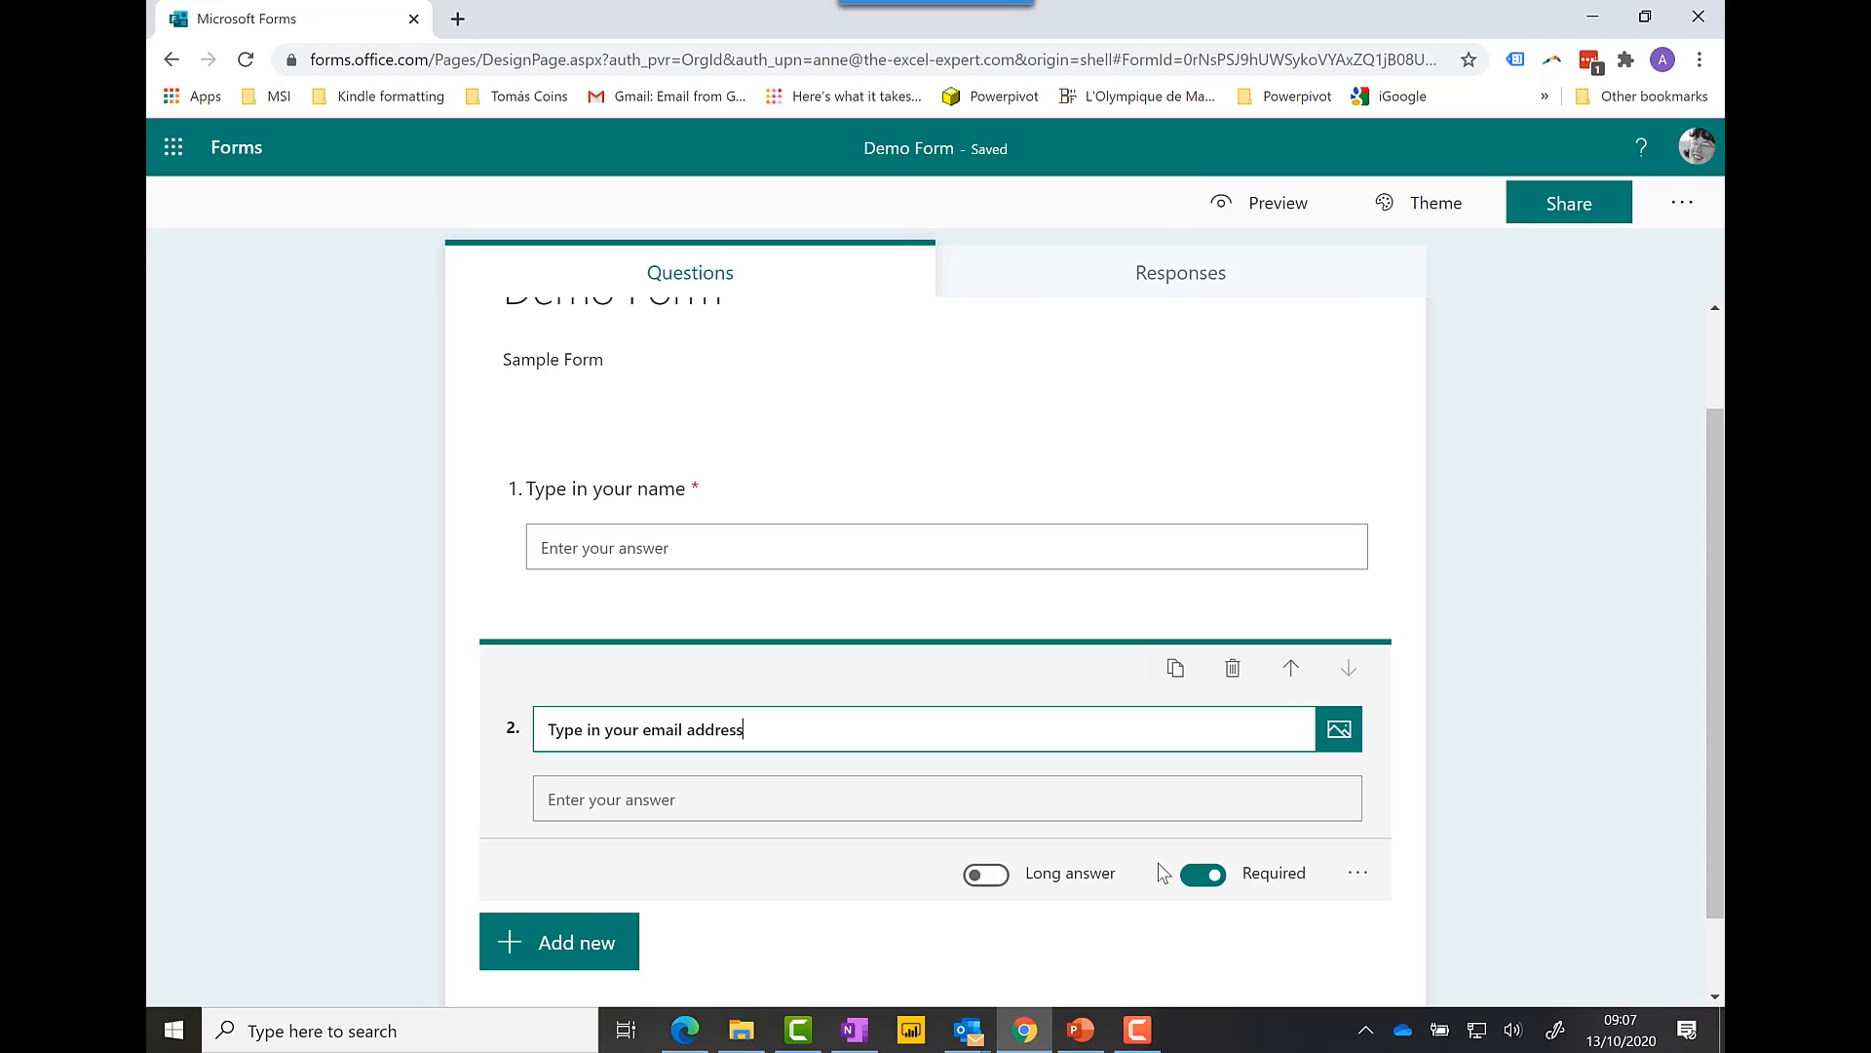
left_click(1706, 748)
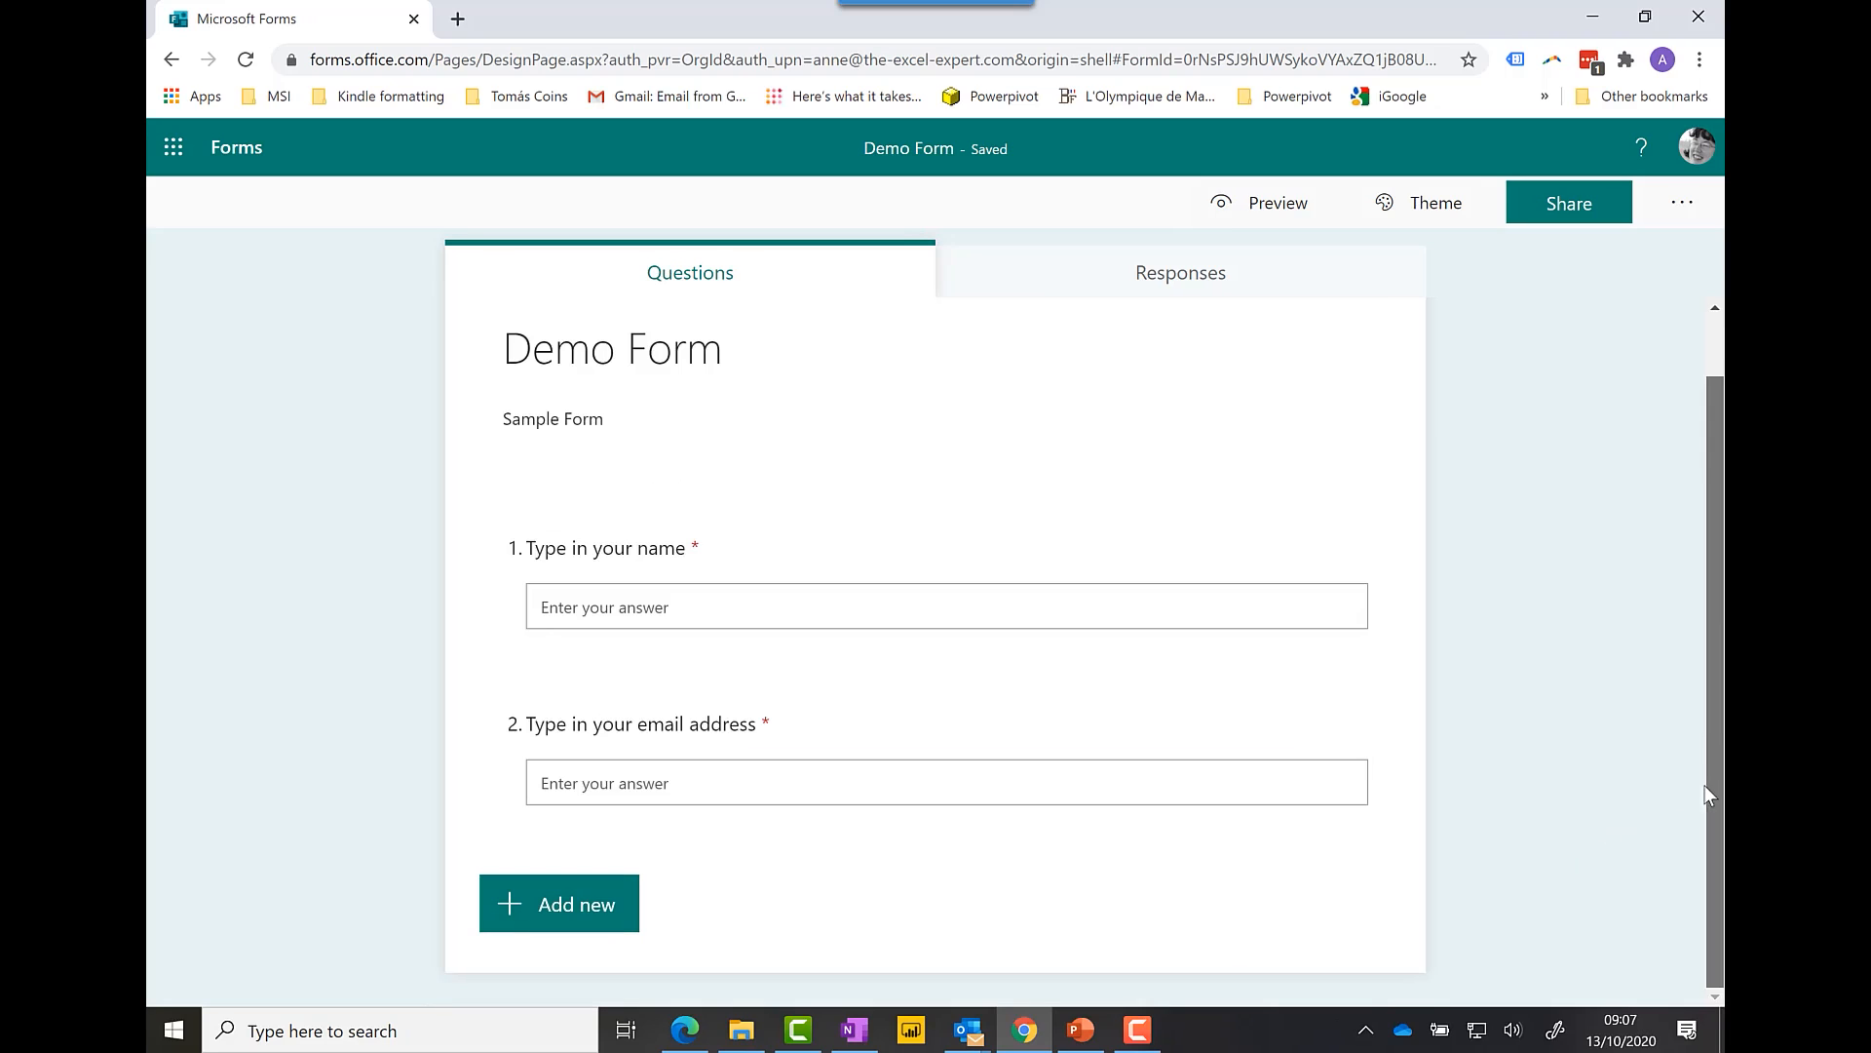
left_click(598, 907)
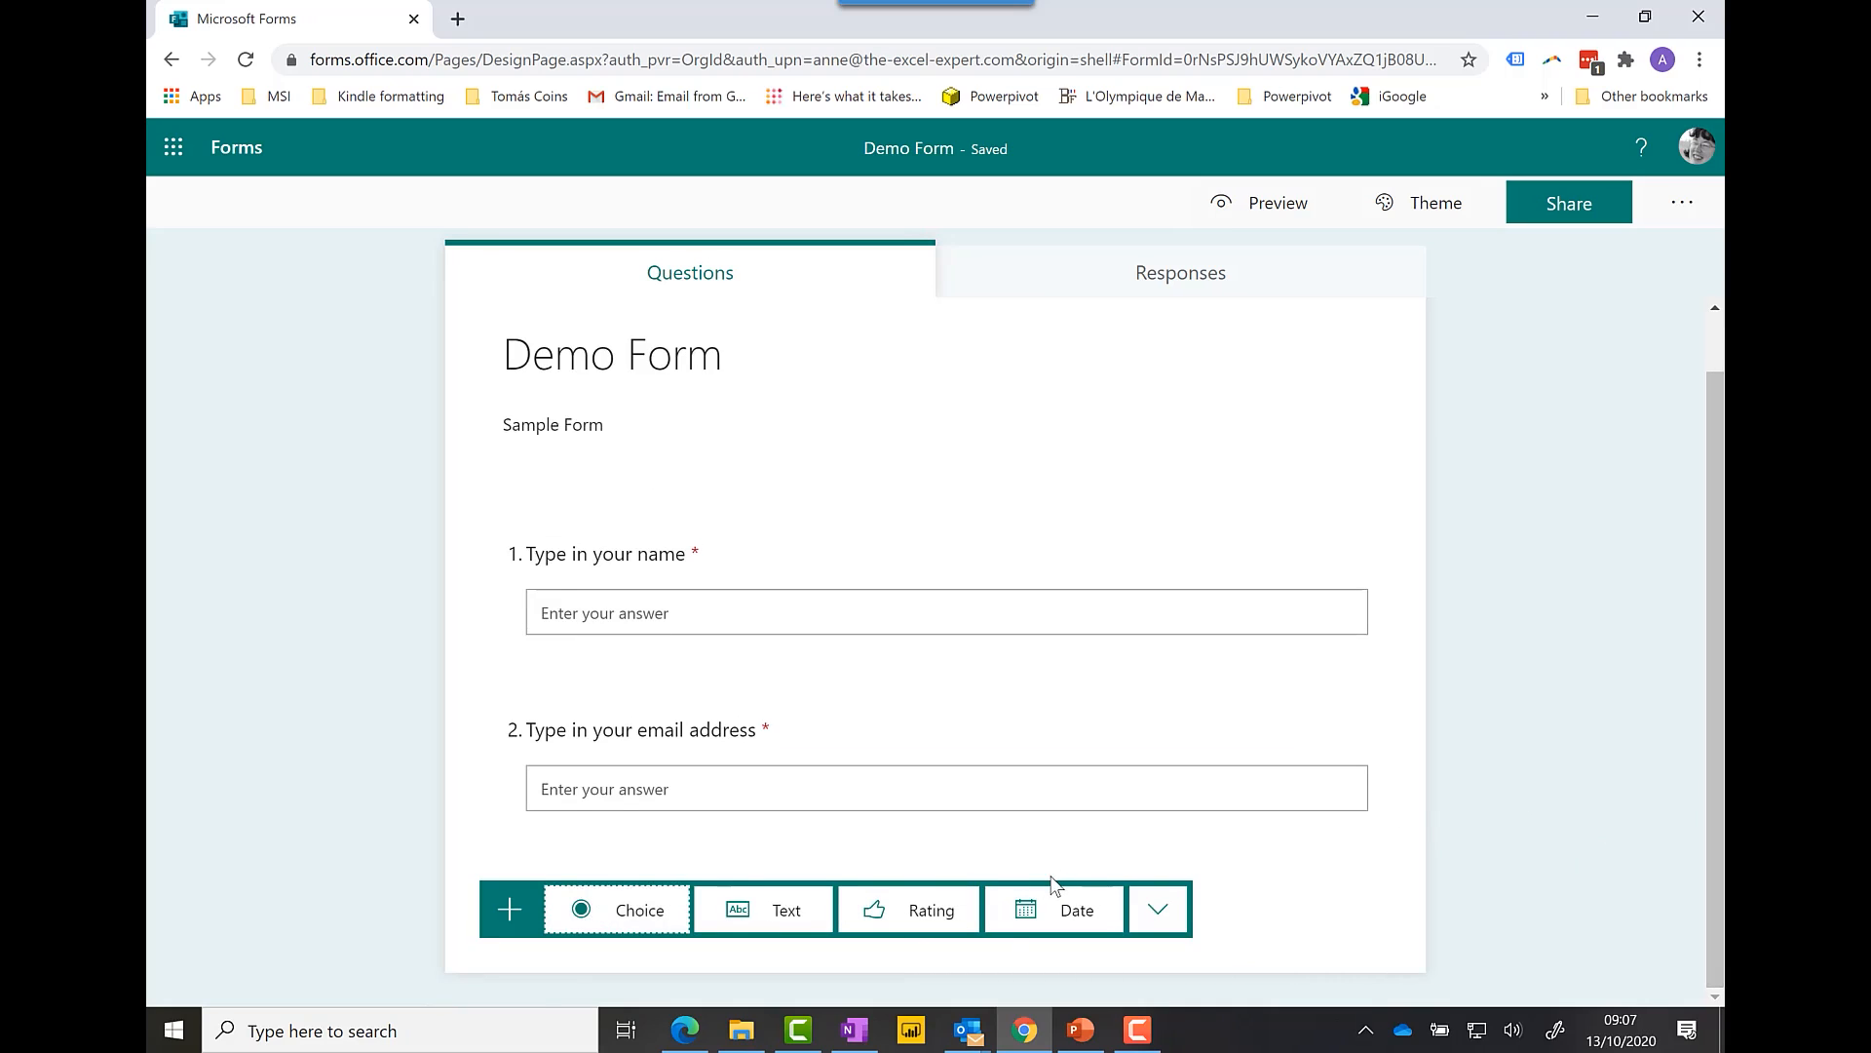
Step: Add choice question 'What is your location' with options Location A and Location B
left_click(642, 912)
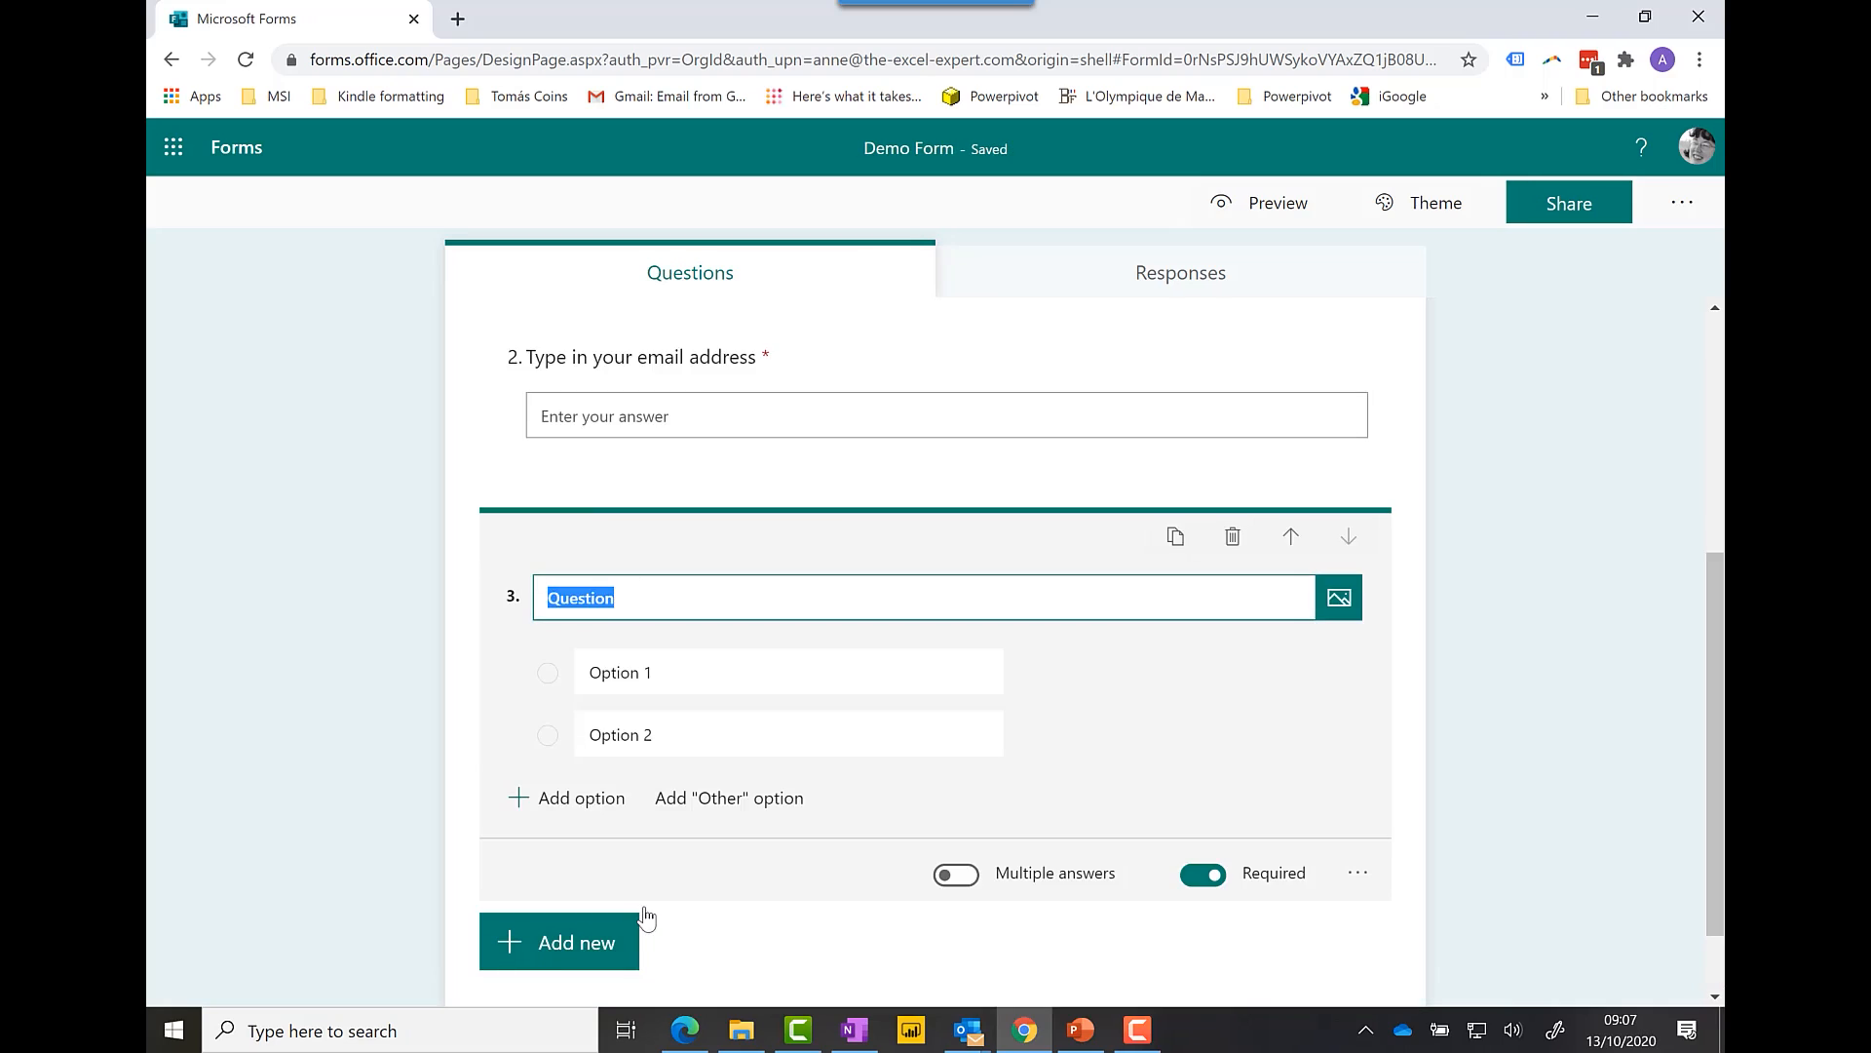
type("What is your ")
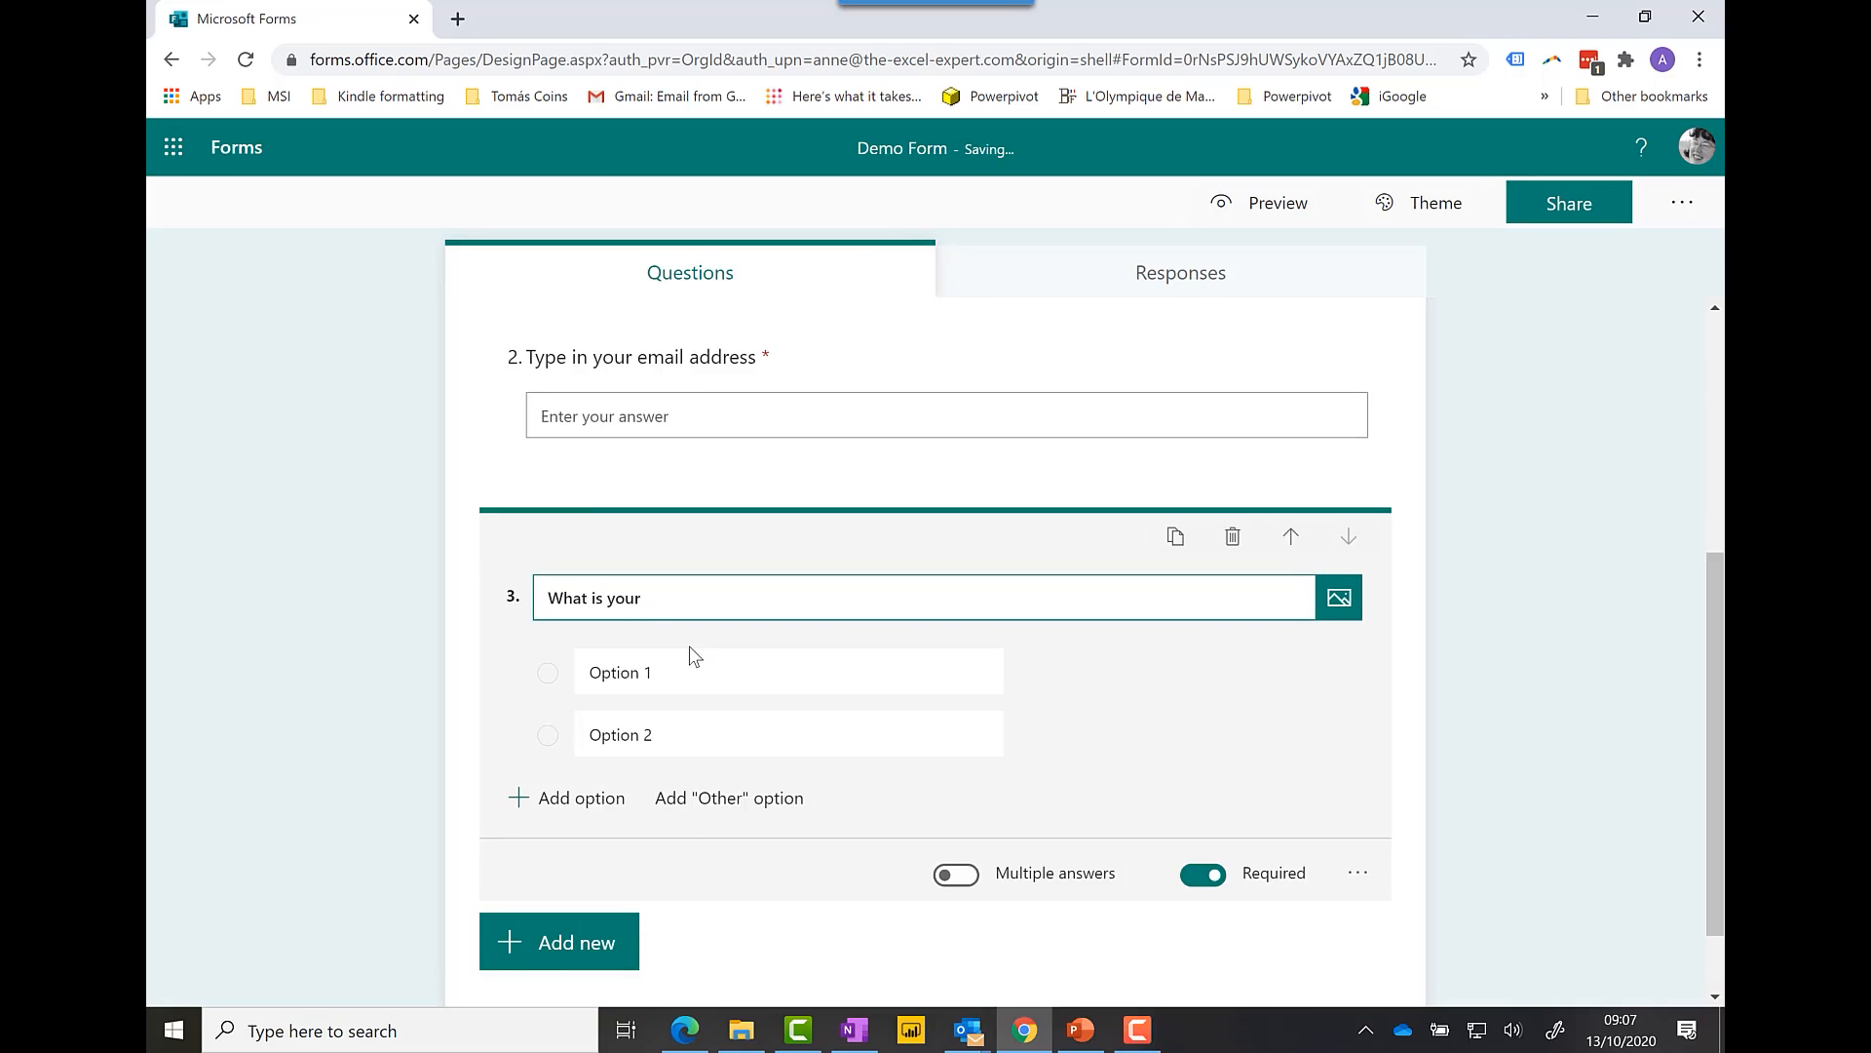
type("location")
left_click(666, 679)
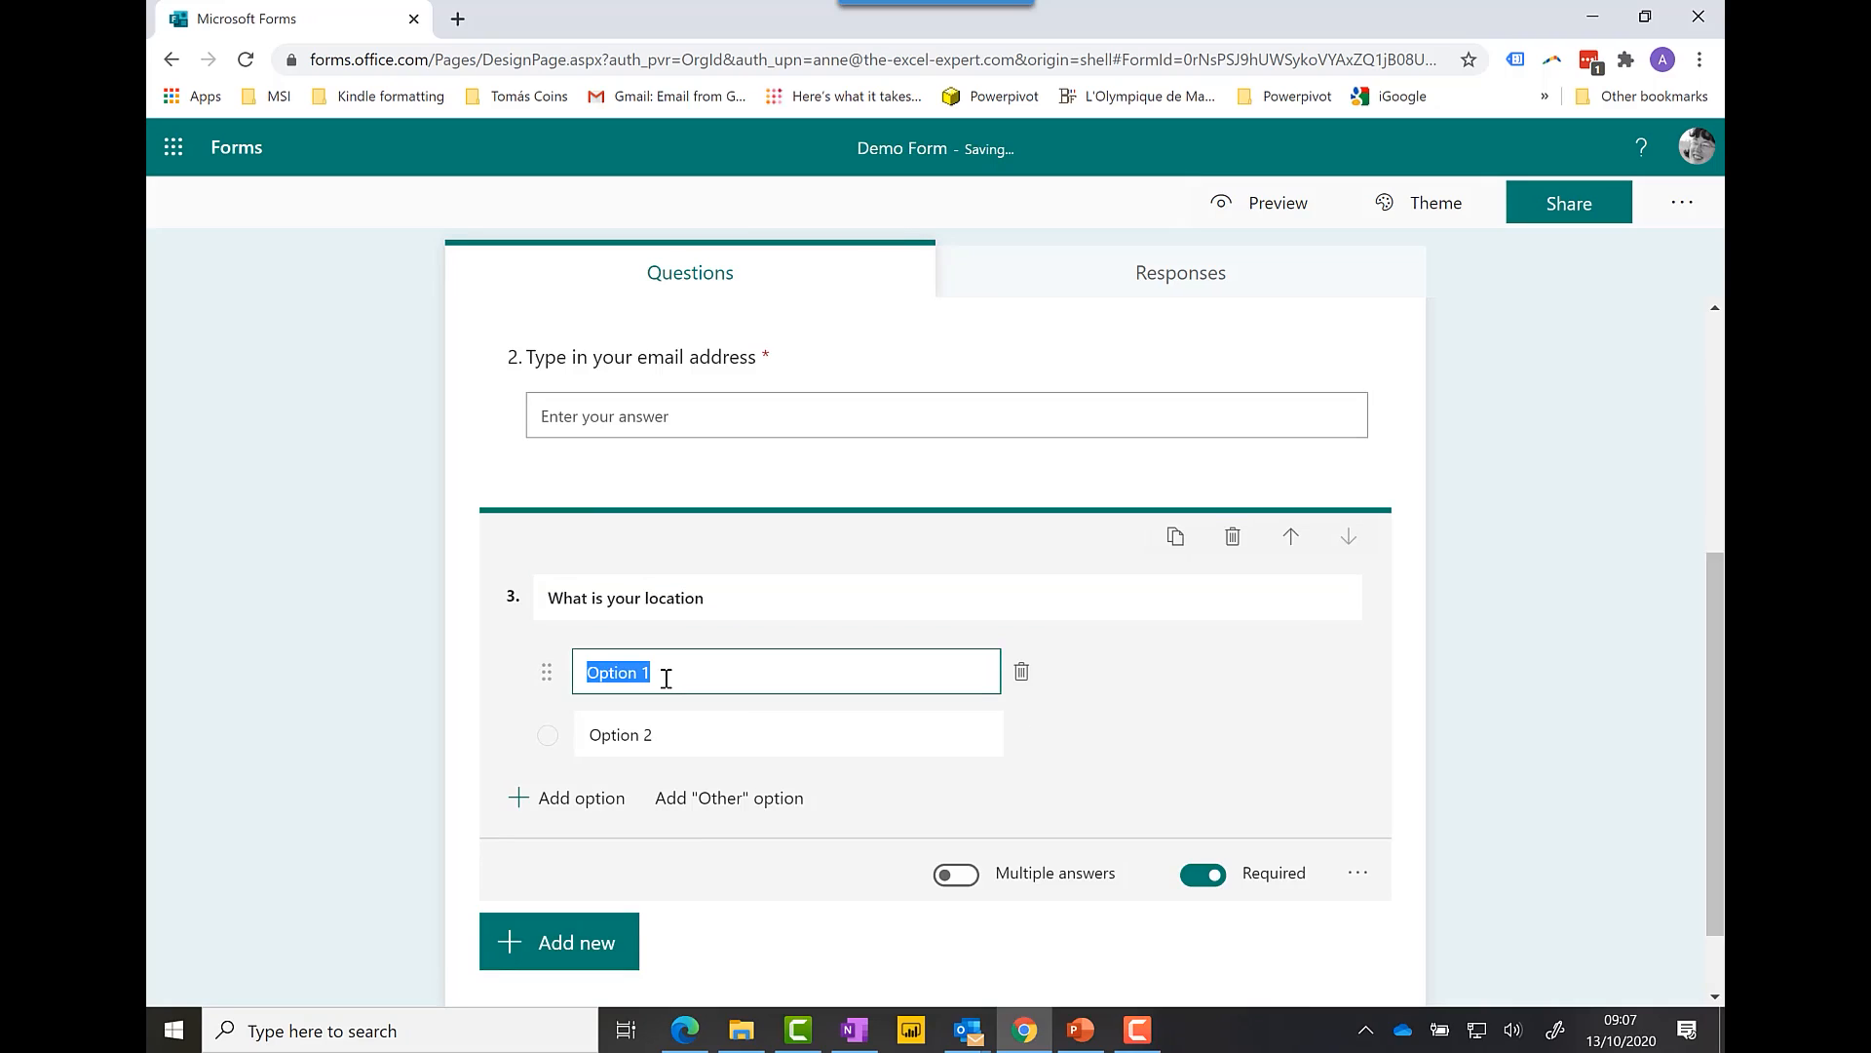
type("Location A")
left_click(673, 741)
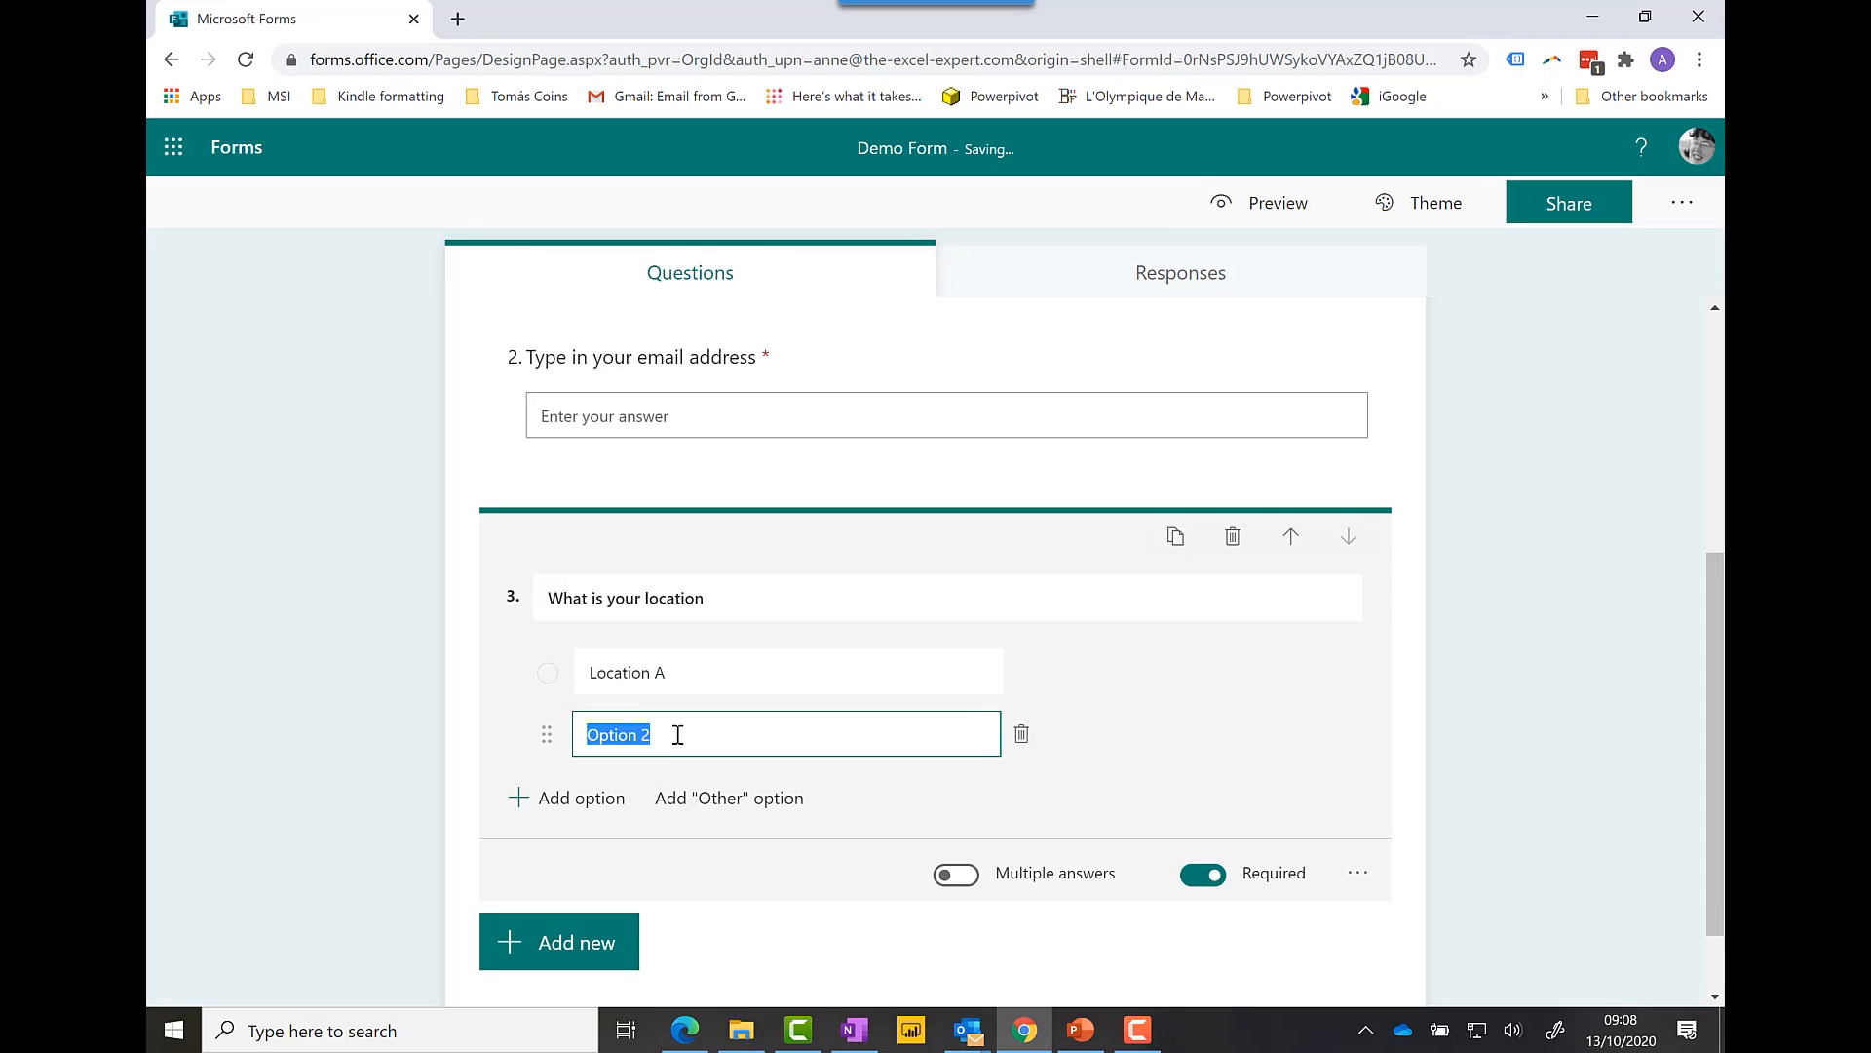
type("Location B")
Step: Add Location C, Location D and an Other option, and make it a drop-down
left_click(593, 809)
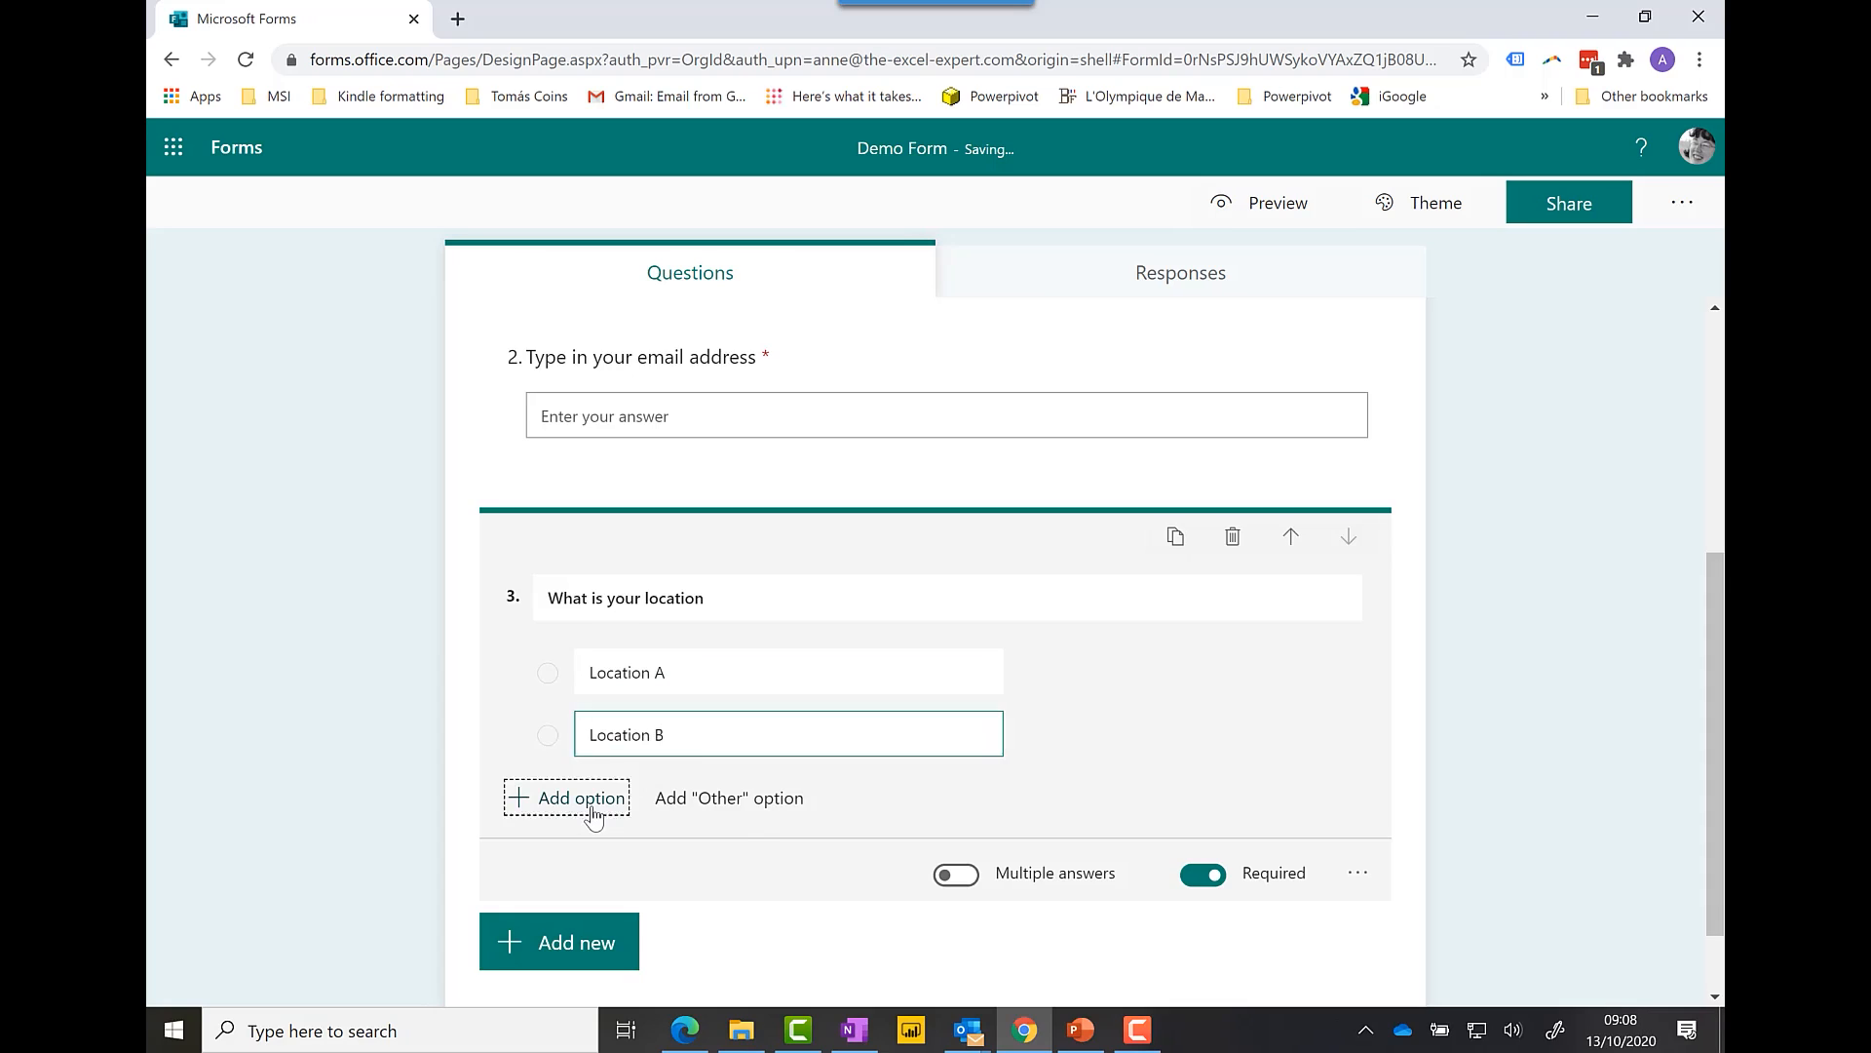
type("Location C")
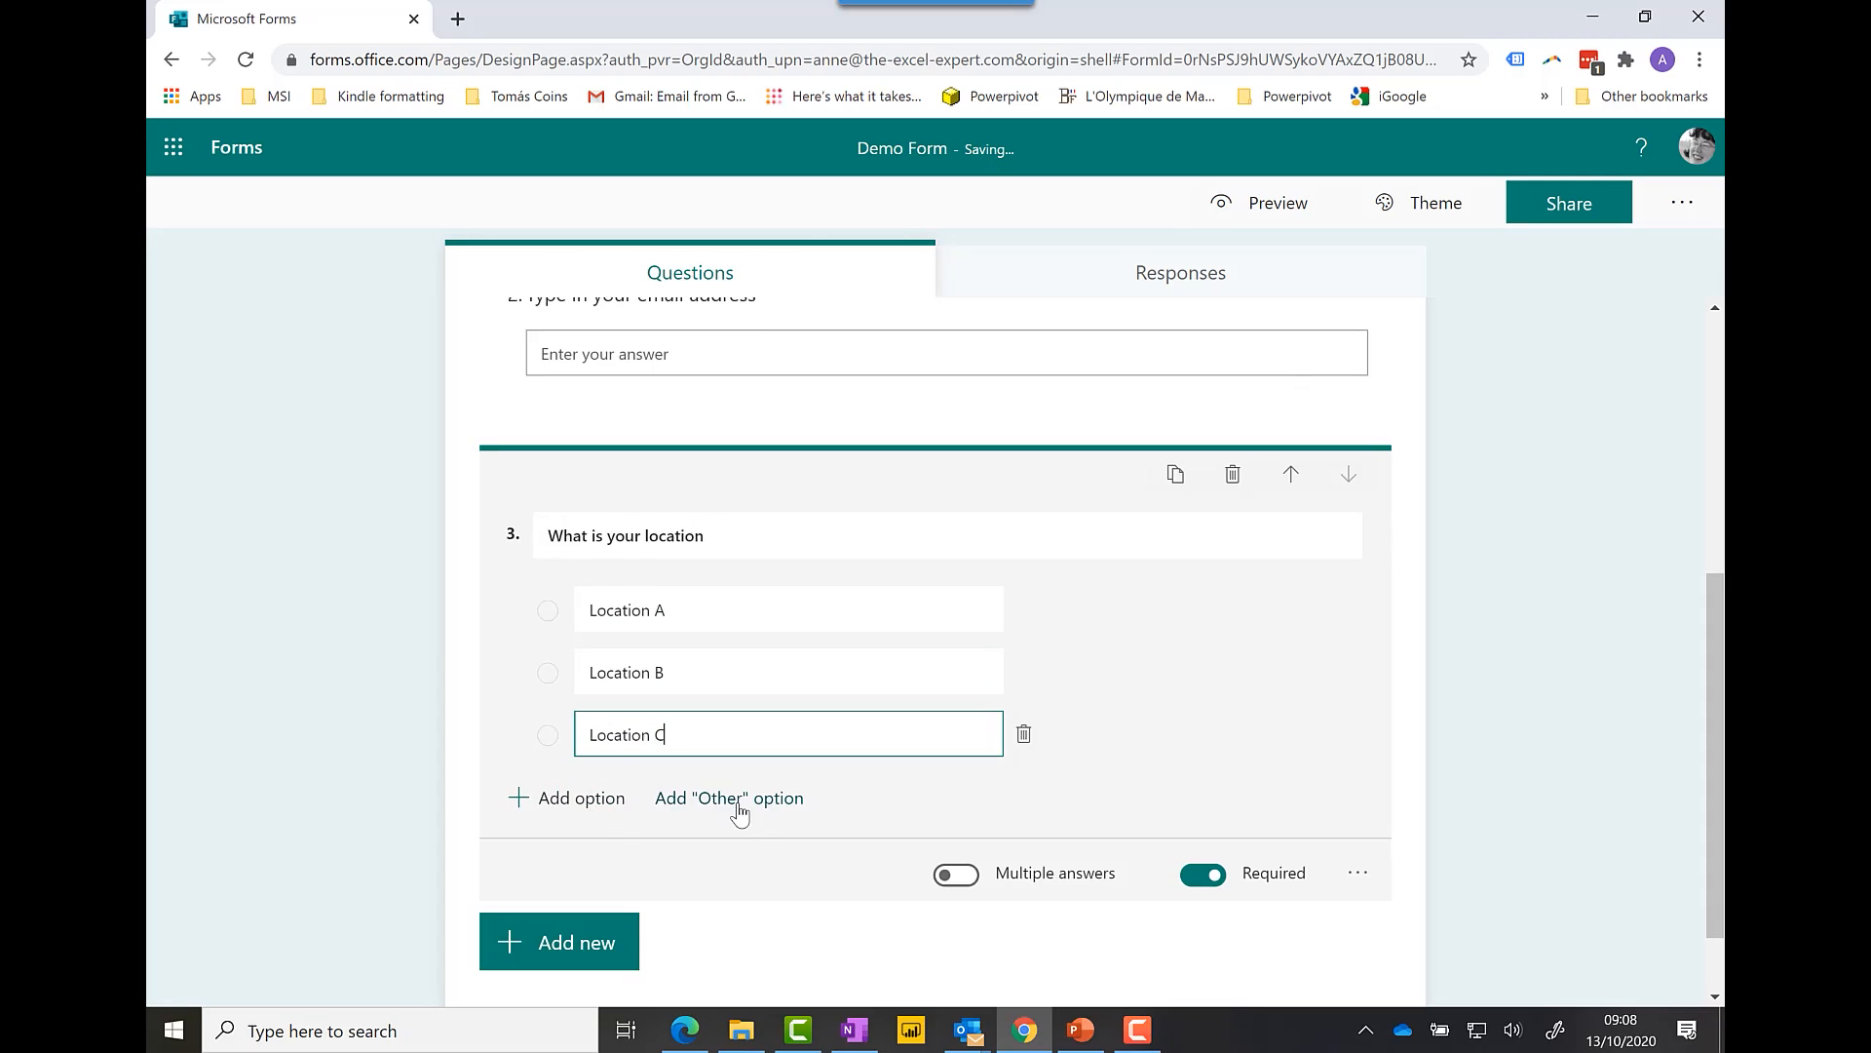
left_click(582, 800)
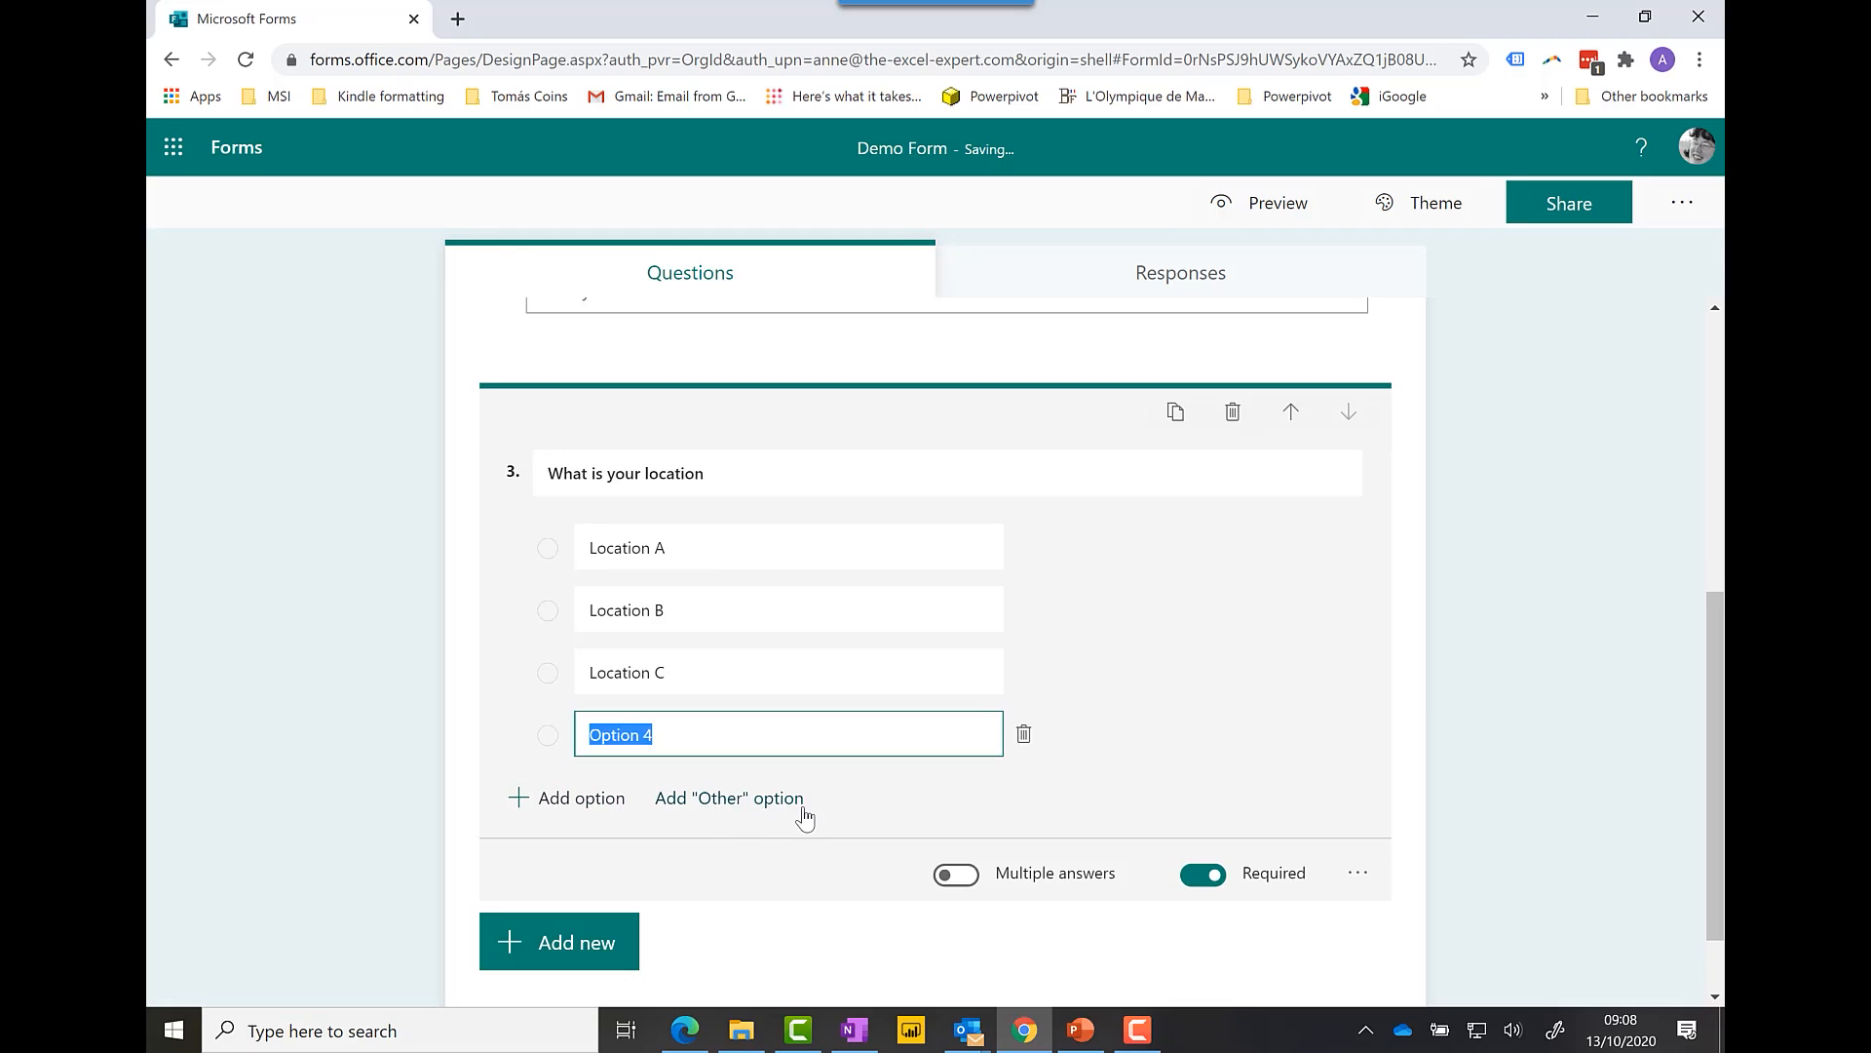
type("Location D")
left_click(777, 805)
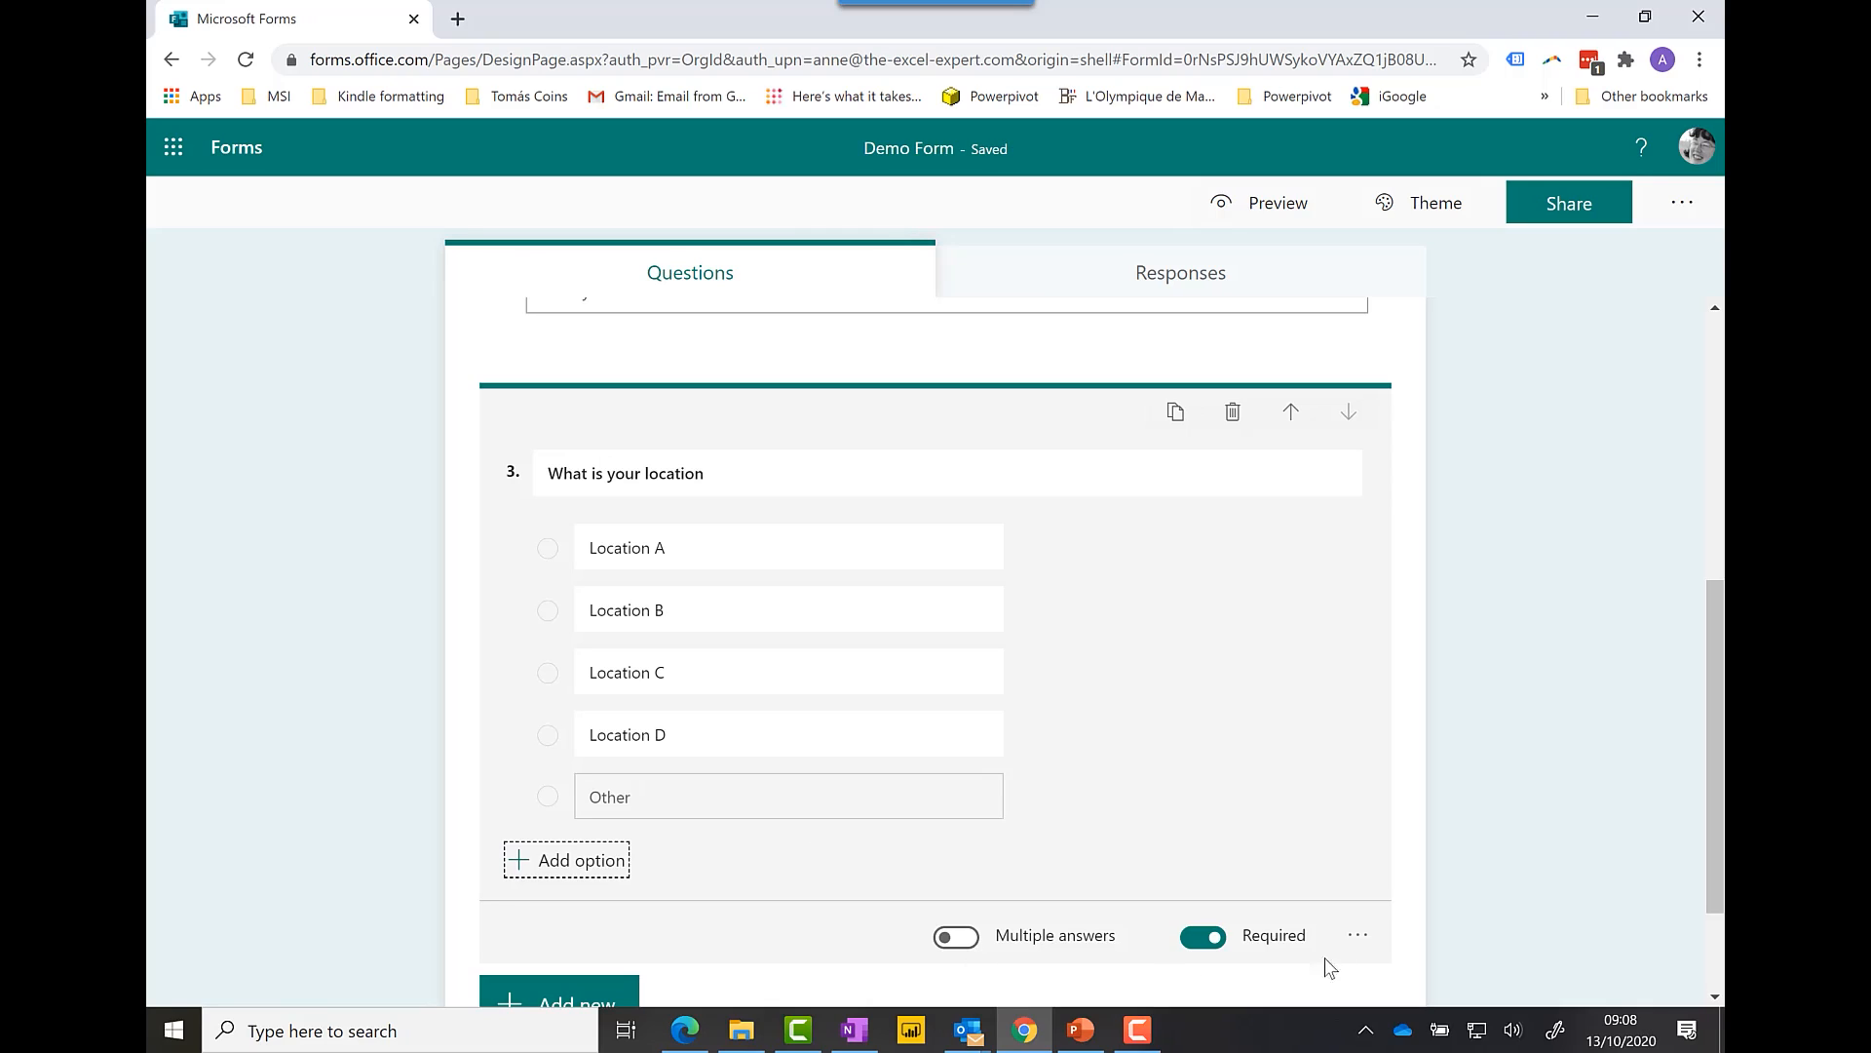
left_click(1358, 936)
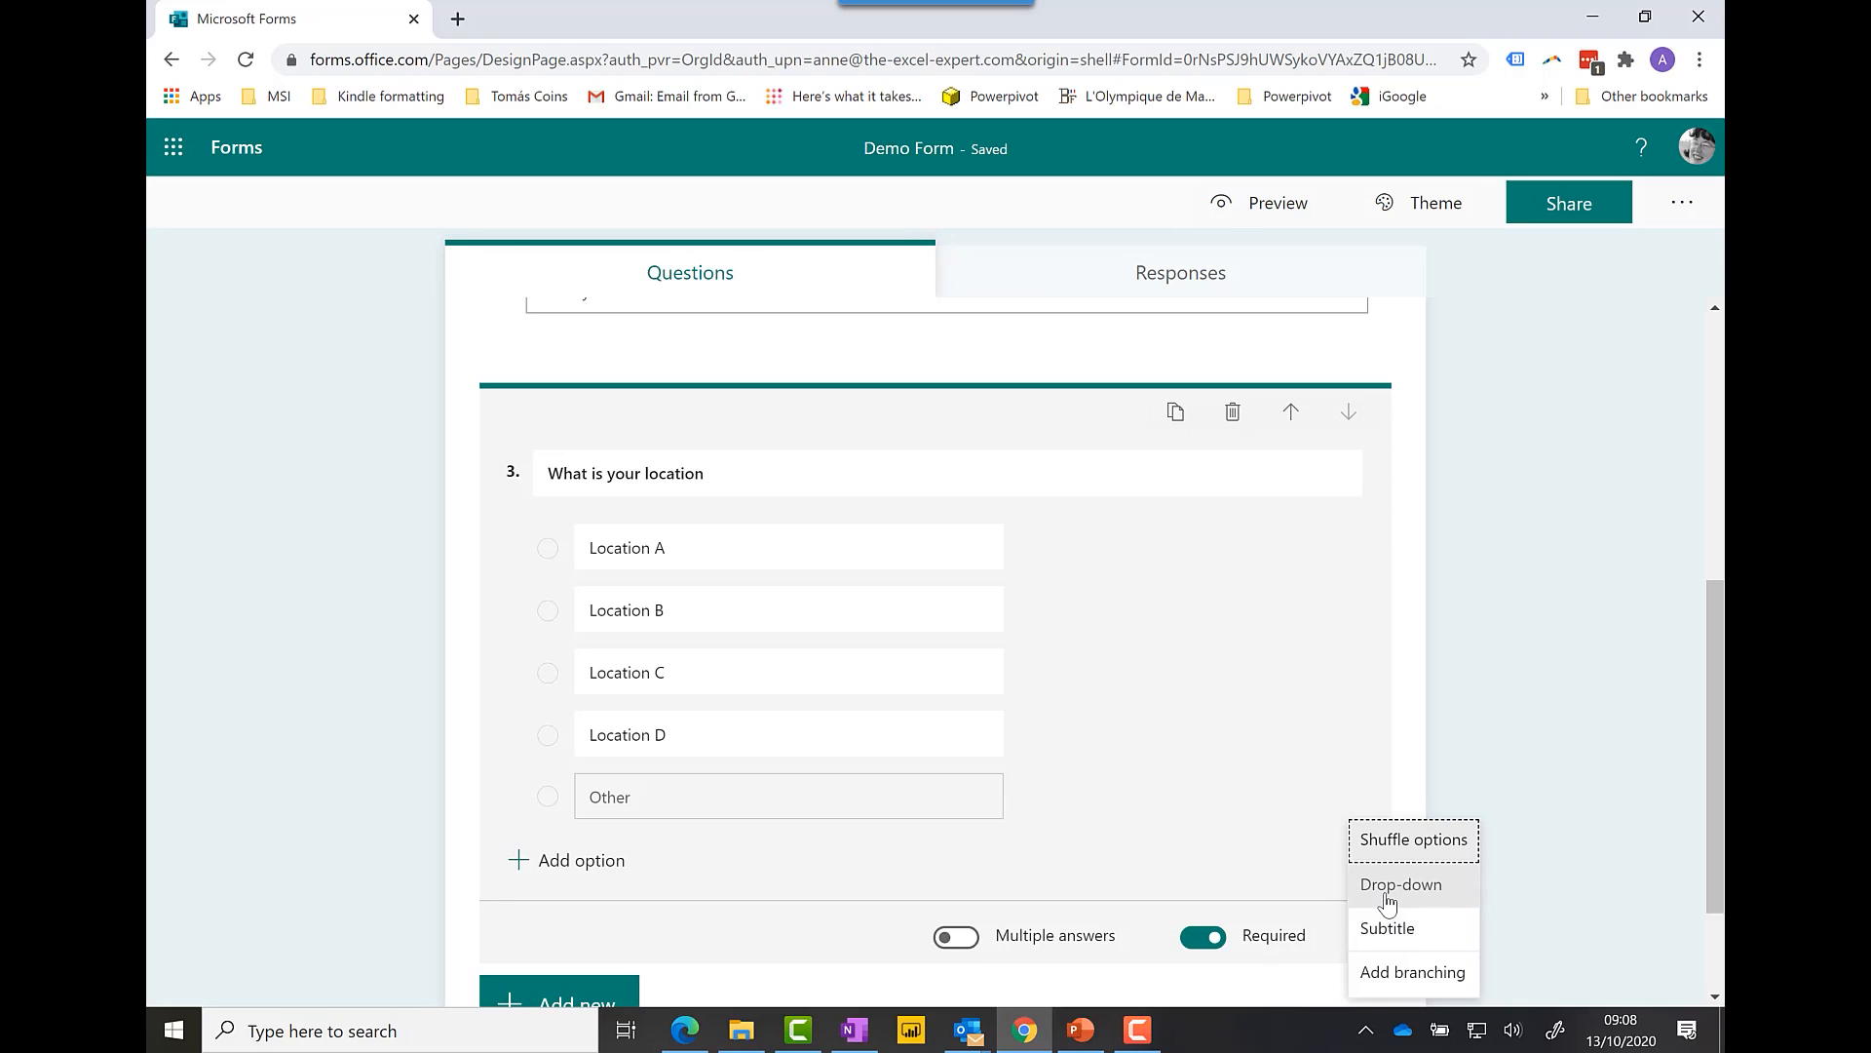
left_click(1388, 902)
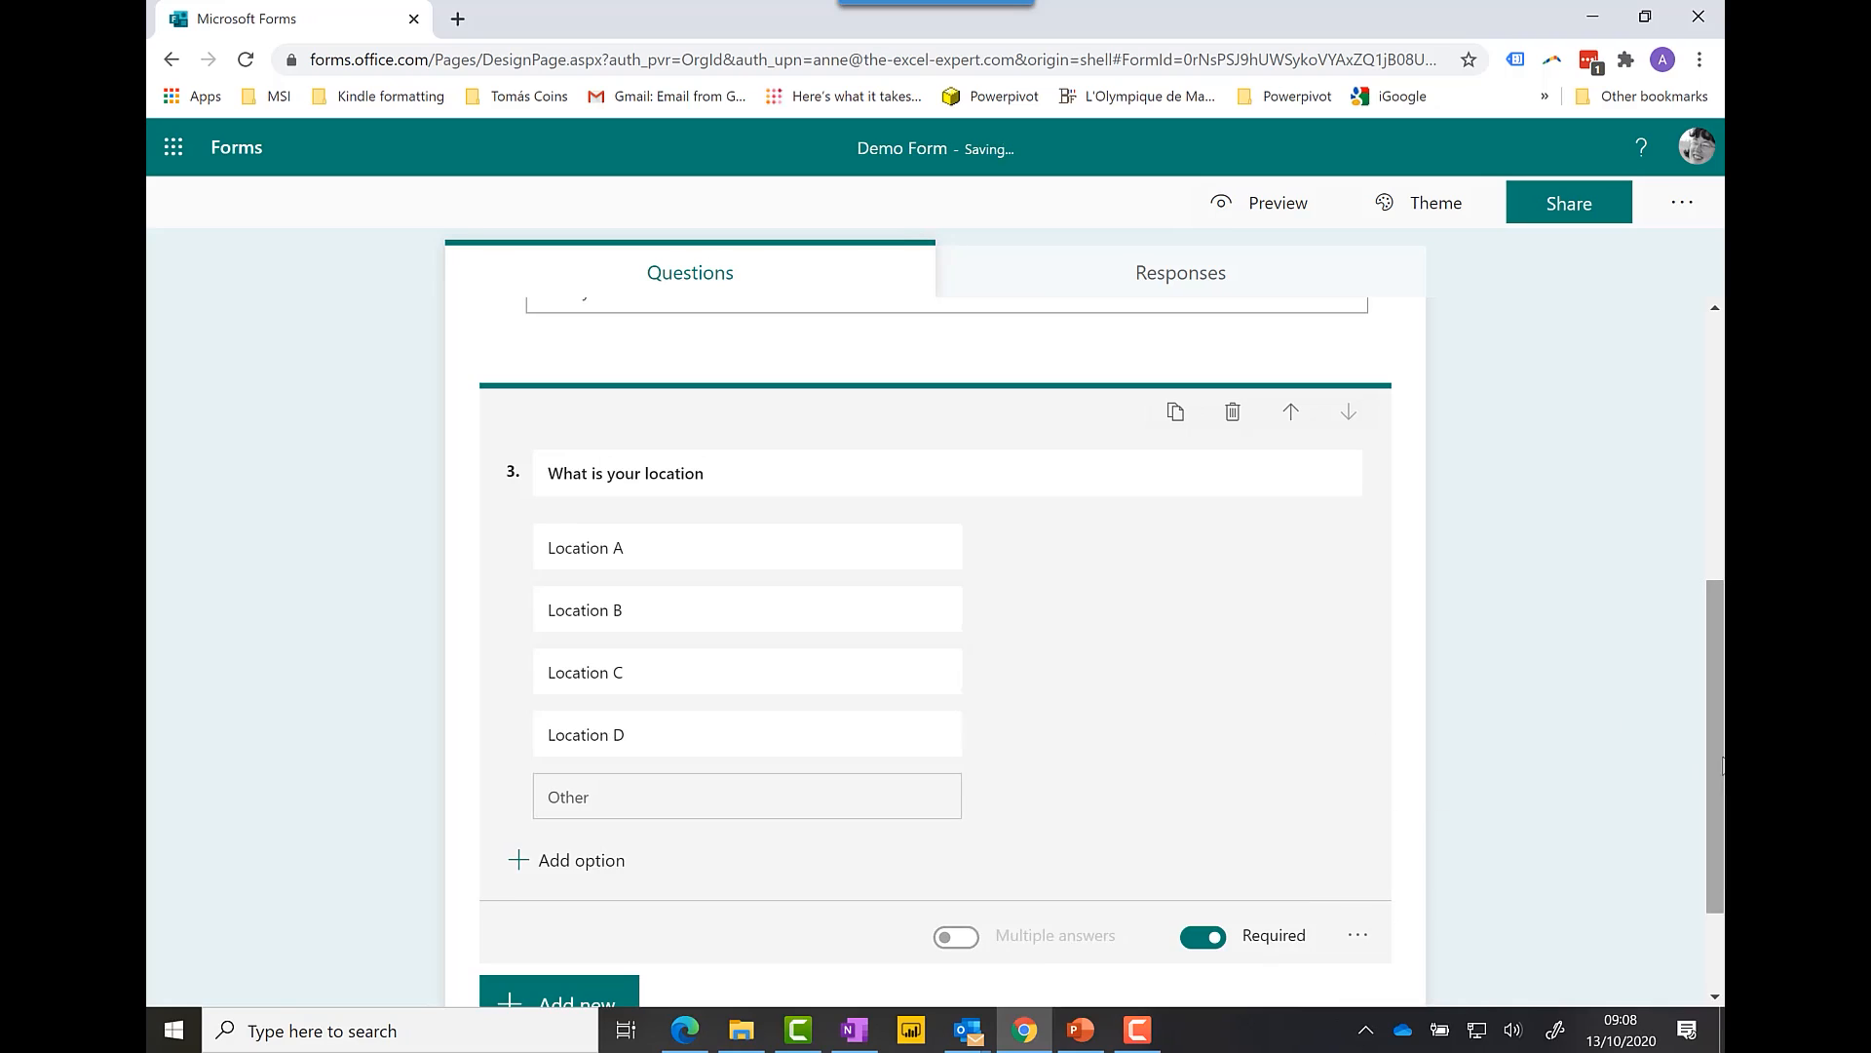
left_click_drag(1713, 757, 1712, 775)
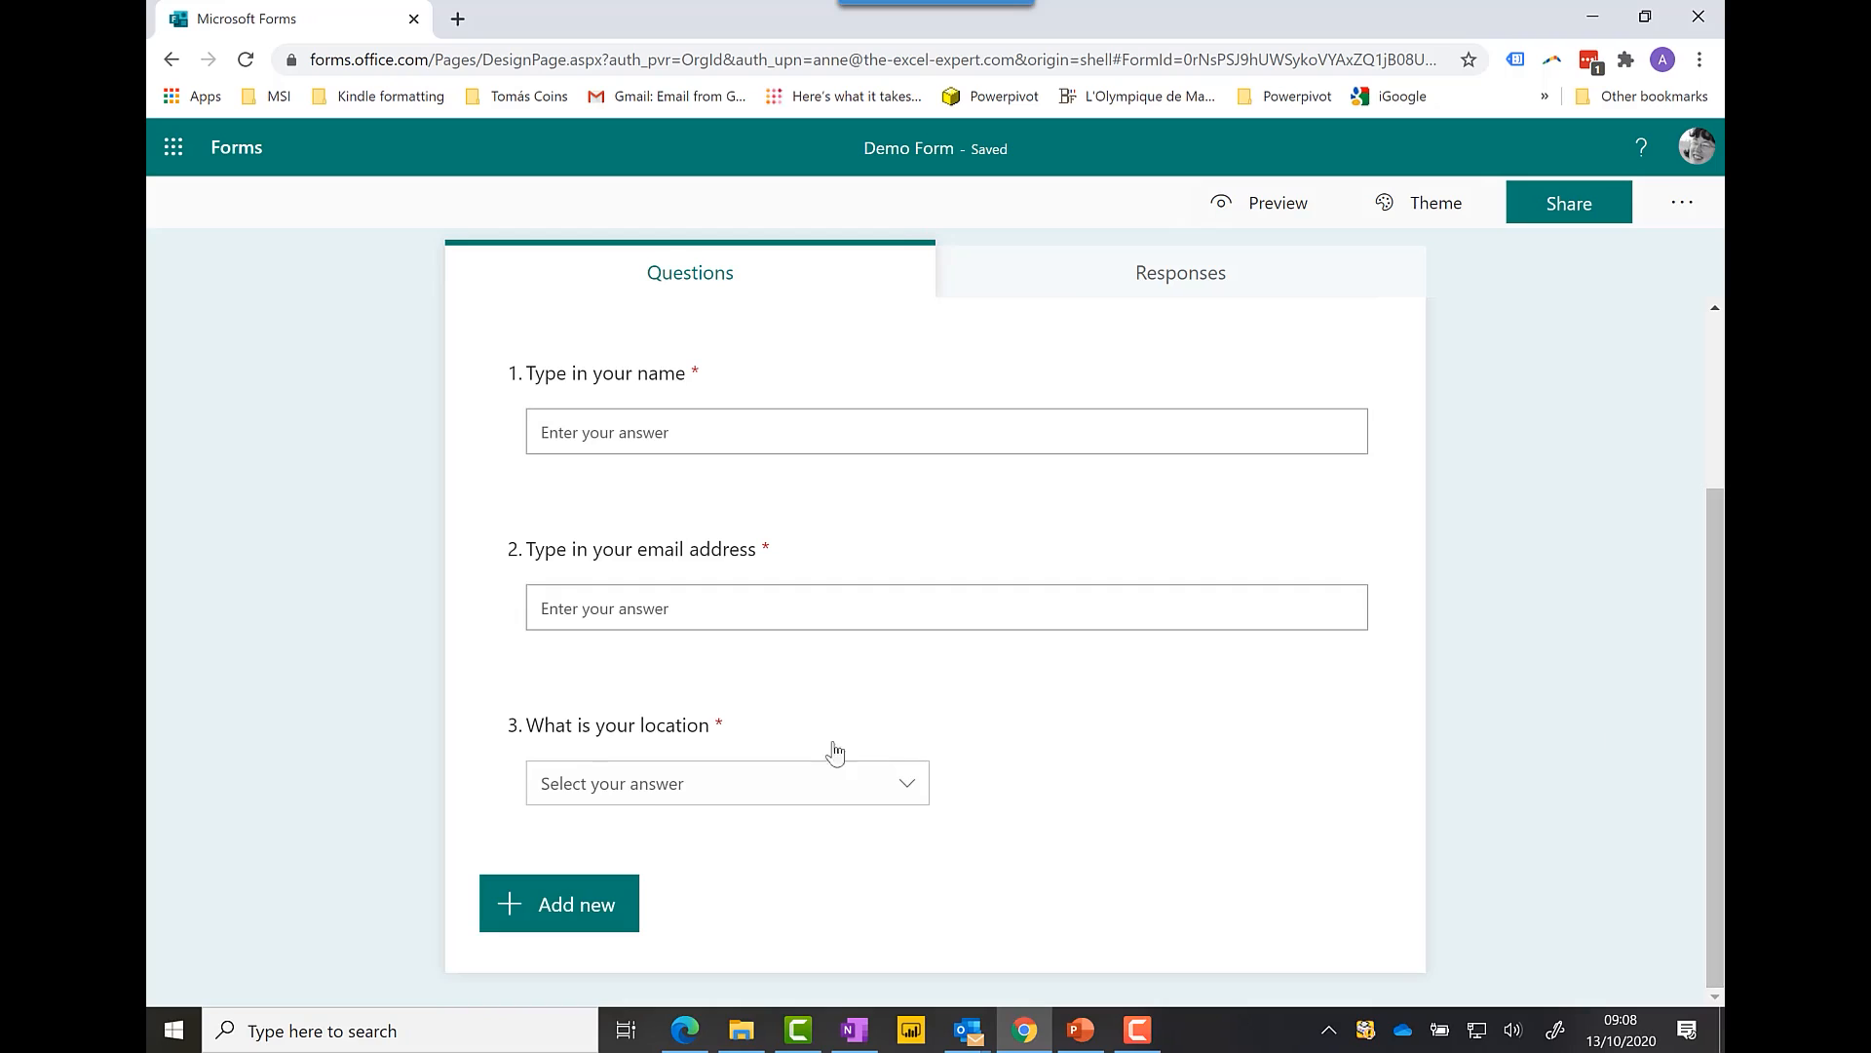
Step: Add date question 4 titled 'What is the date of your working here'
left_click(539, 911)
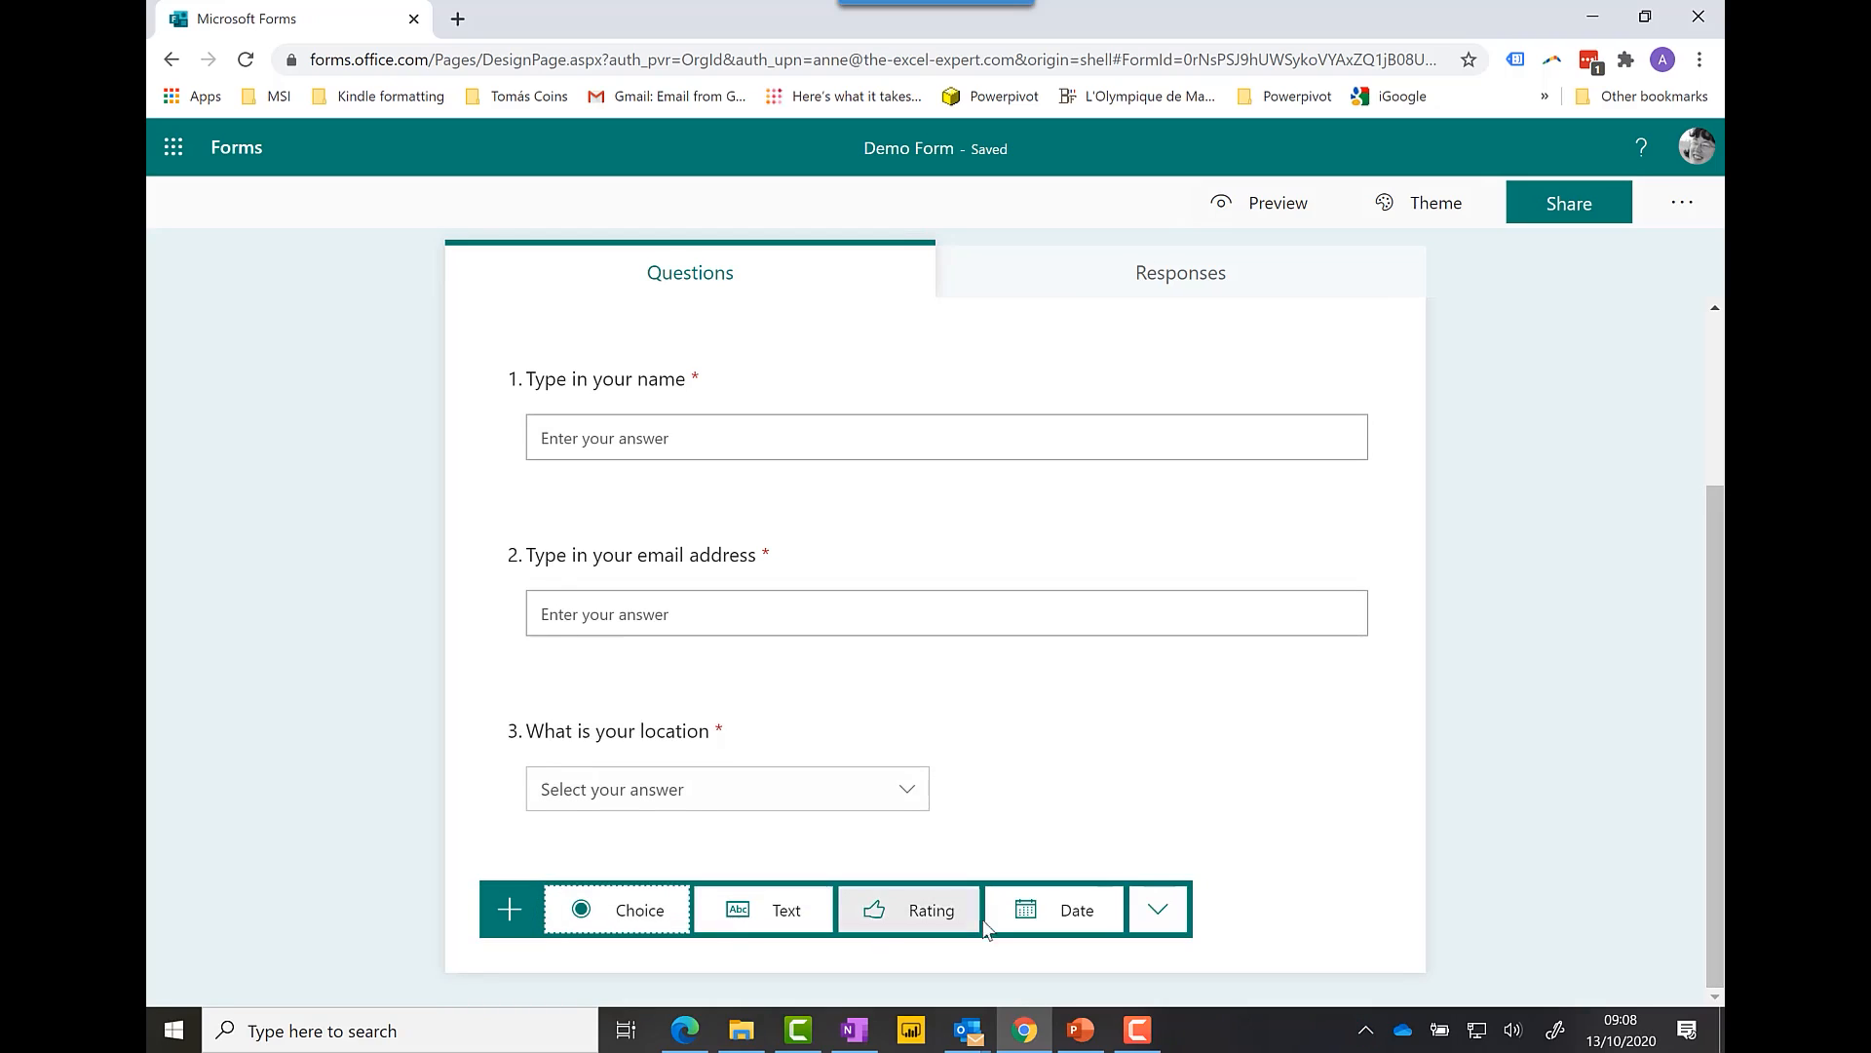
left_click(1063, 911)
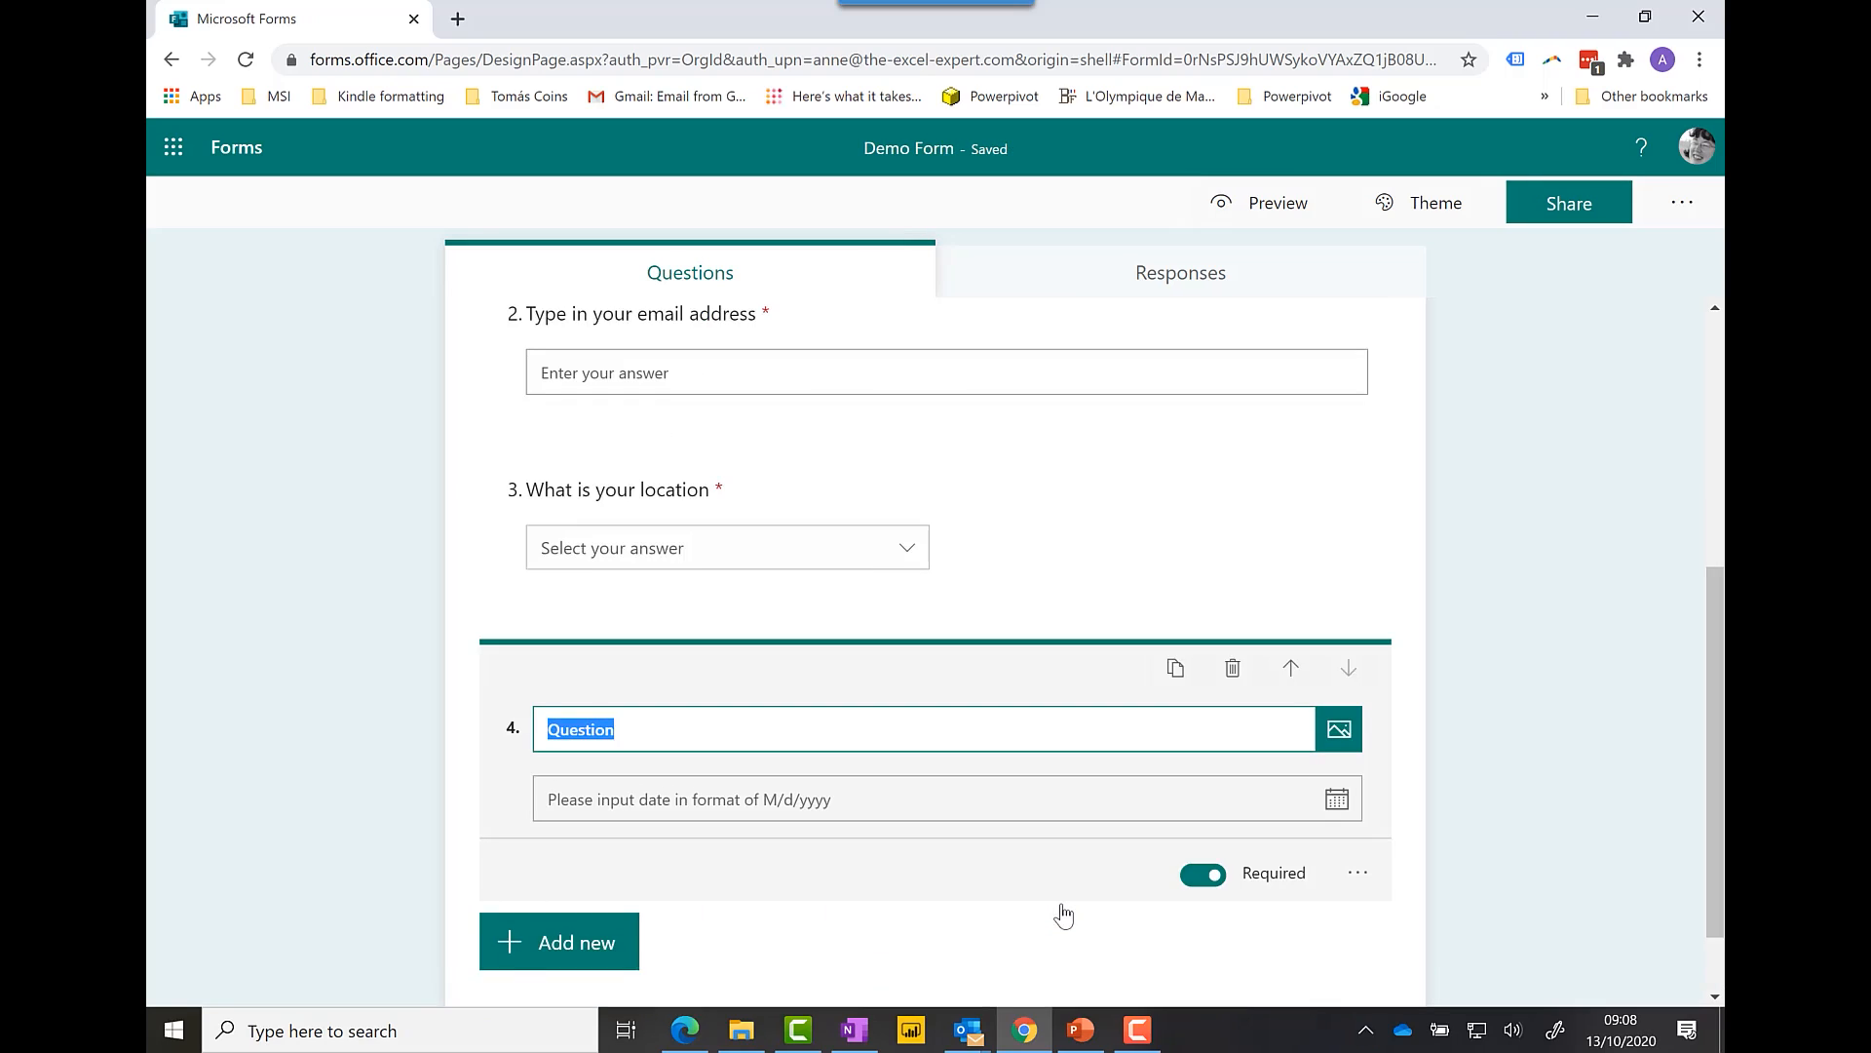
type("What is the date")
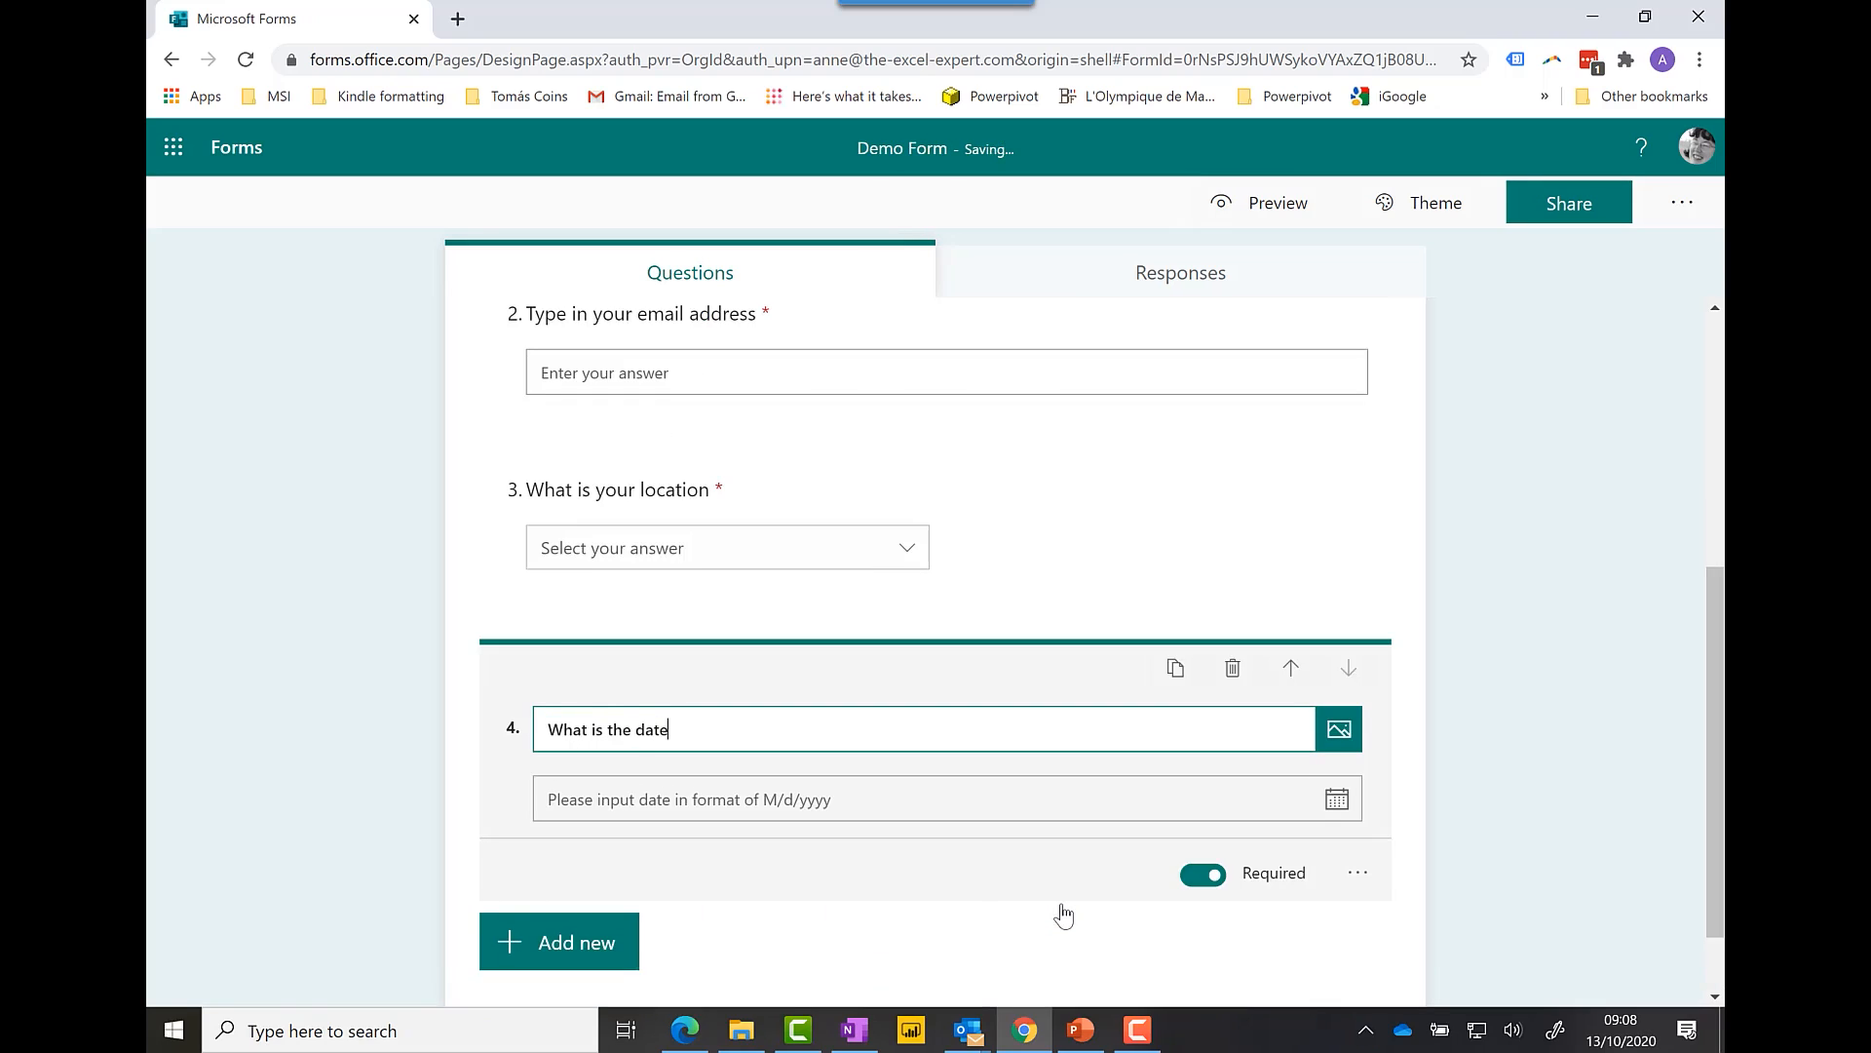
type(" of your working here")
left_click(1360, 874)
left_click(1361, 875)
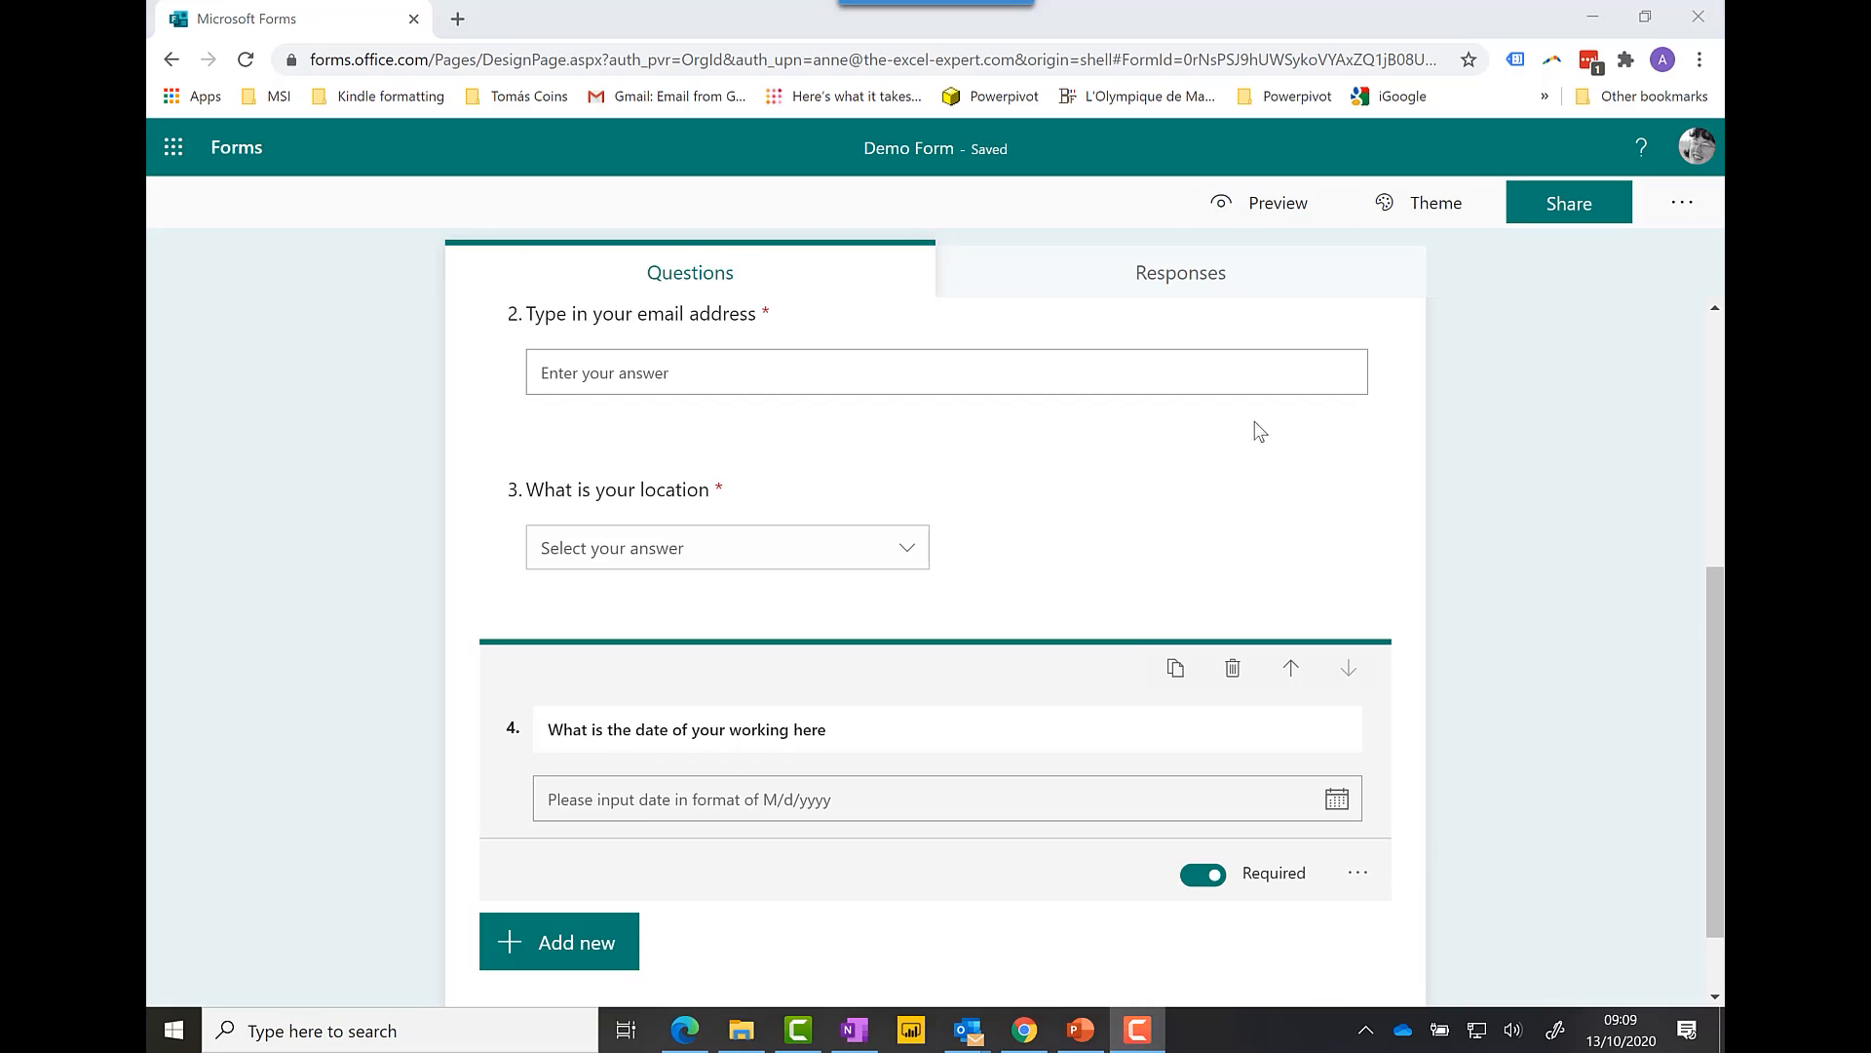
left_click(597, 940)
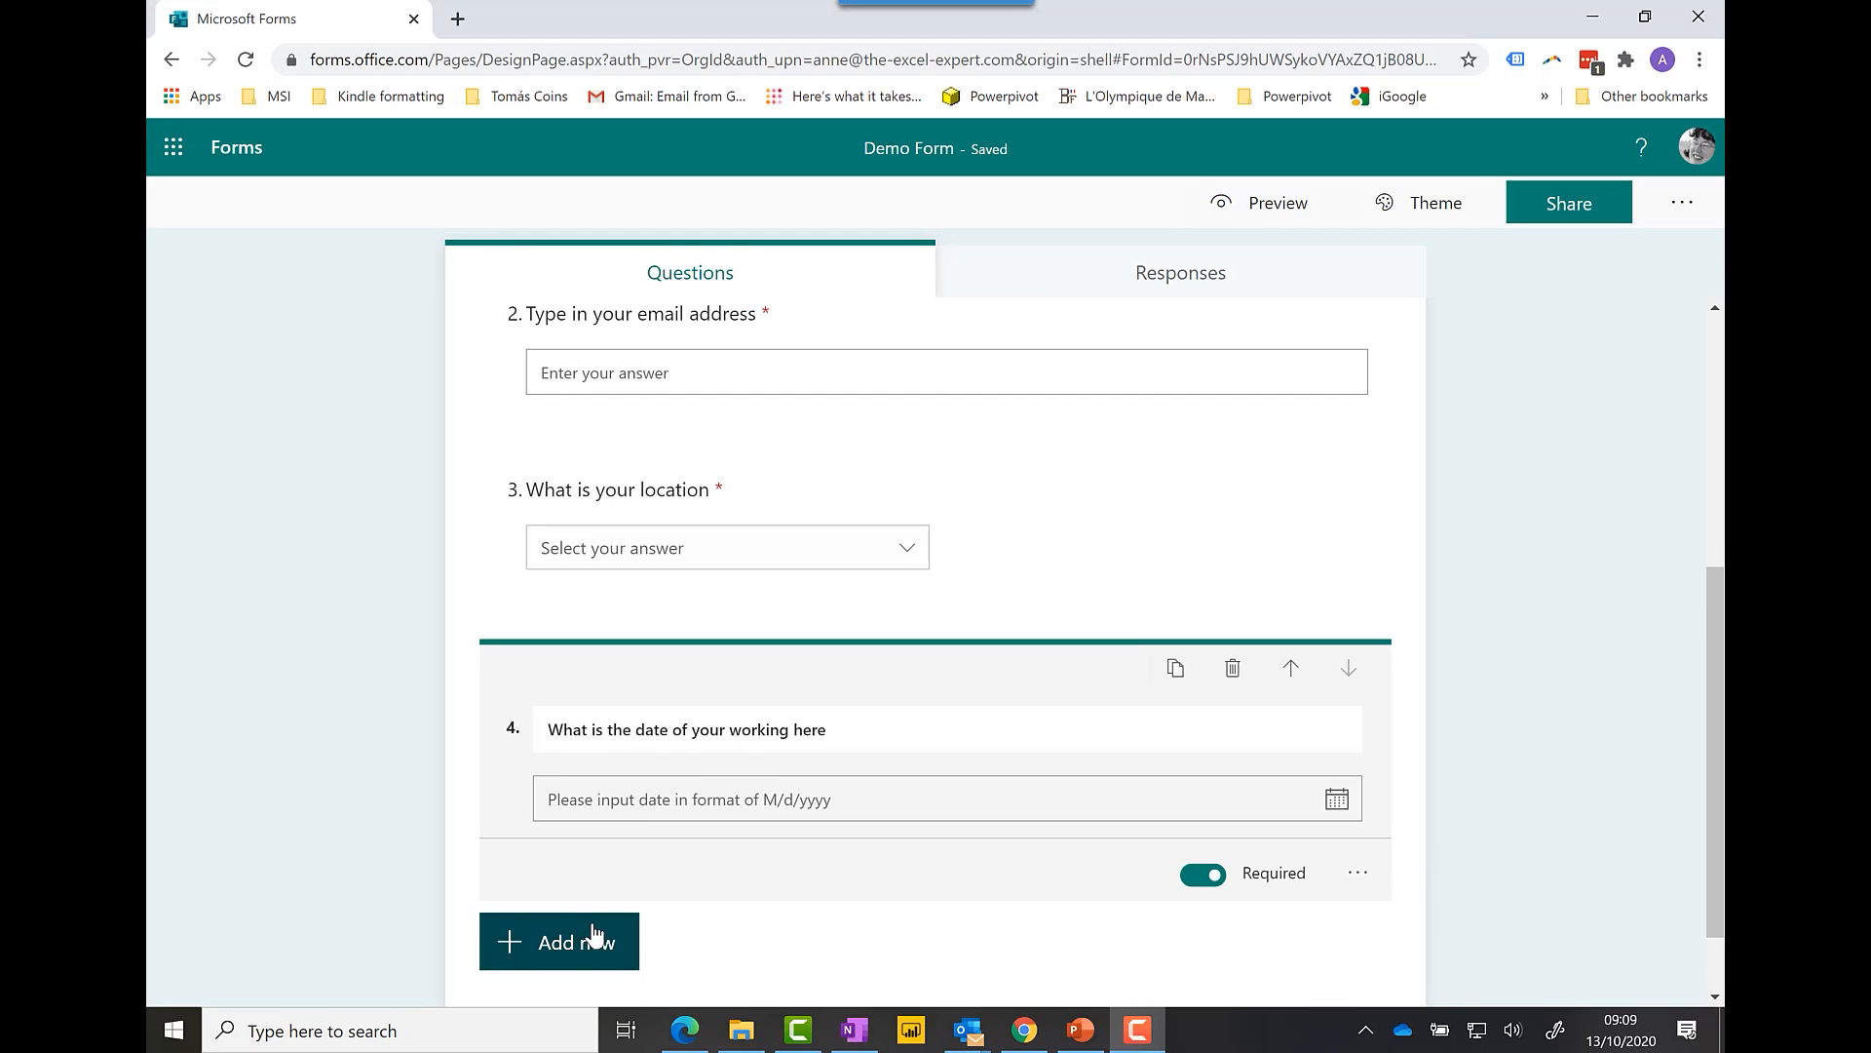
Step: Add an optional 5-level star rating question titled 'Please rate your location'
left_click(916, 941)
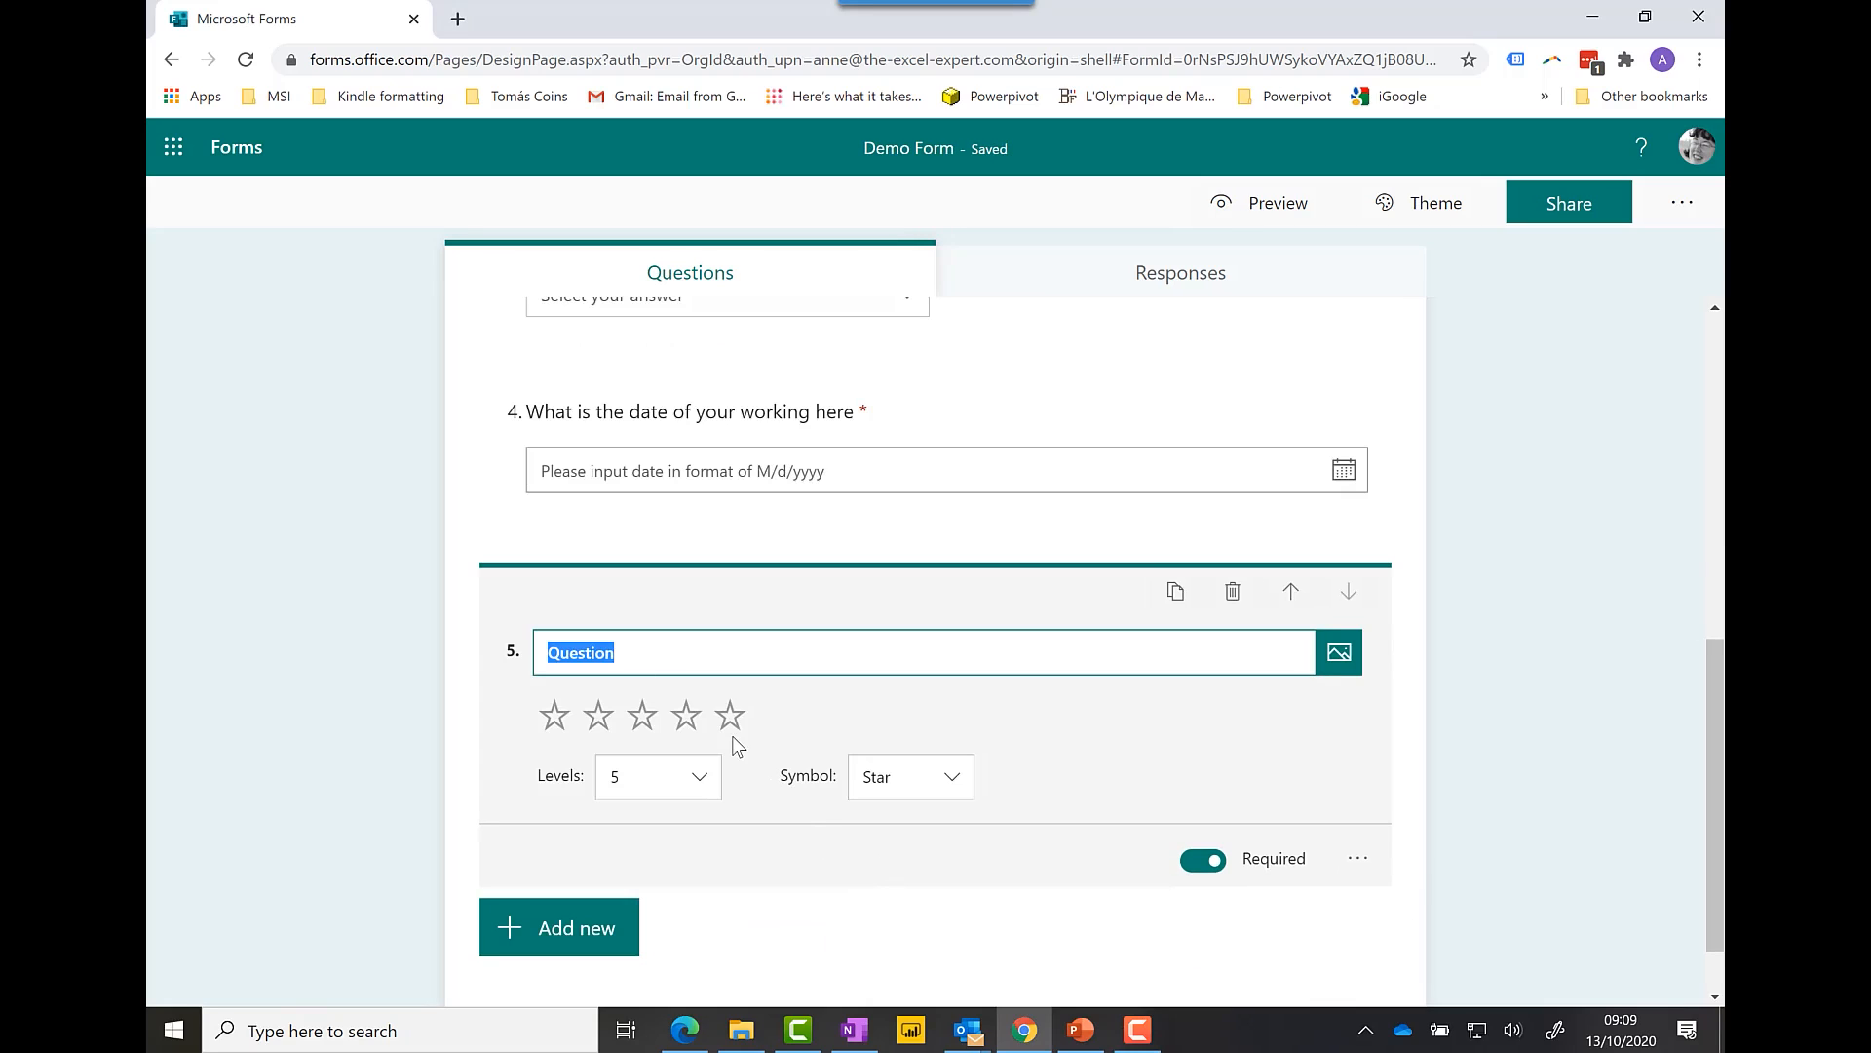
left_click(943, 783)
left_click(942, 780)
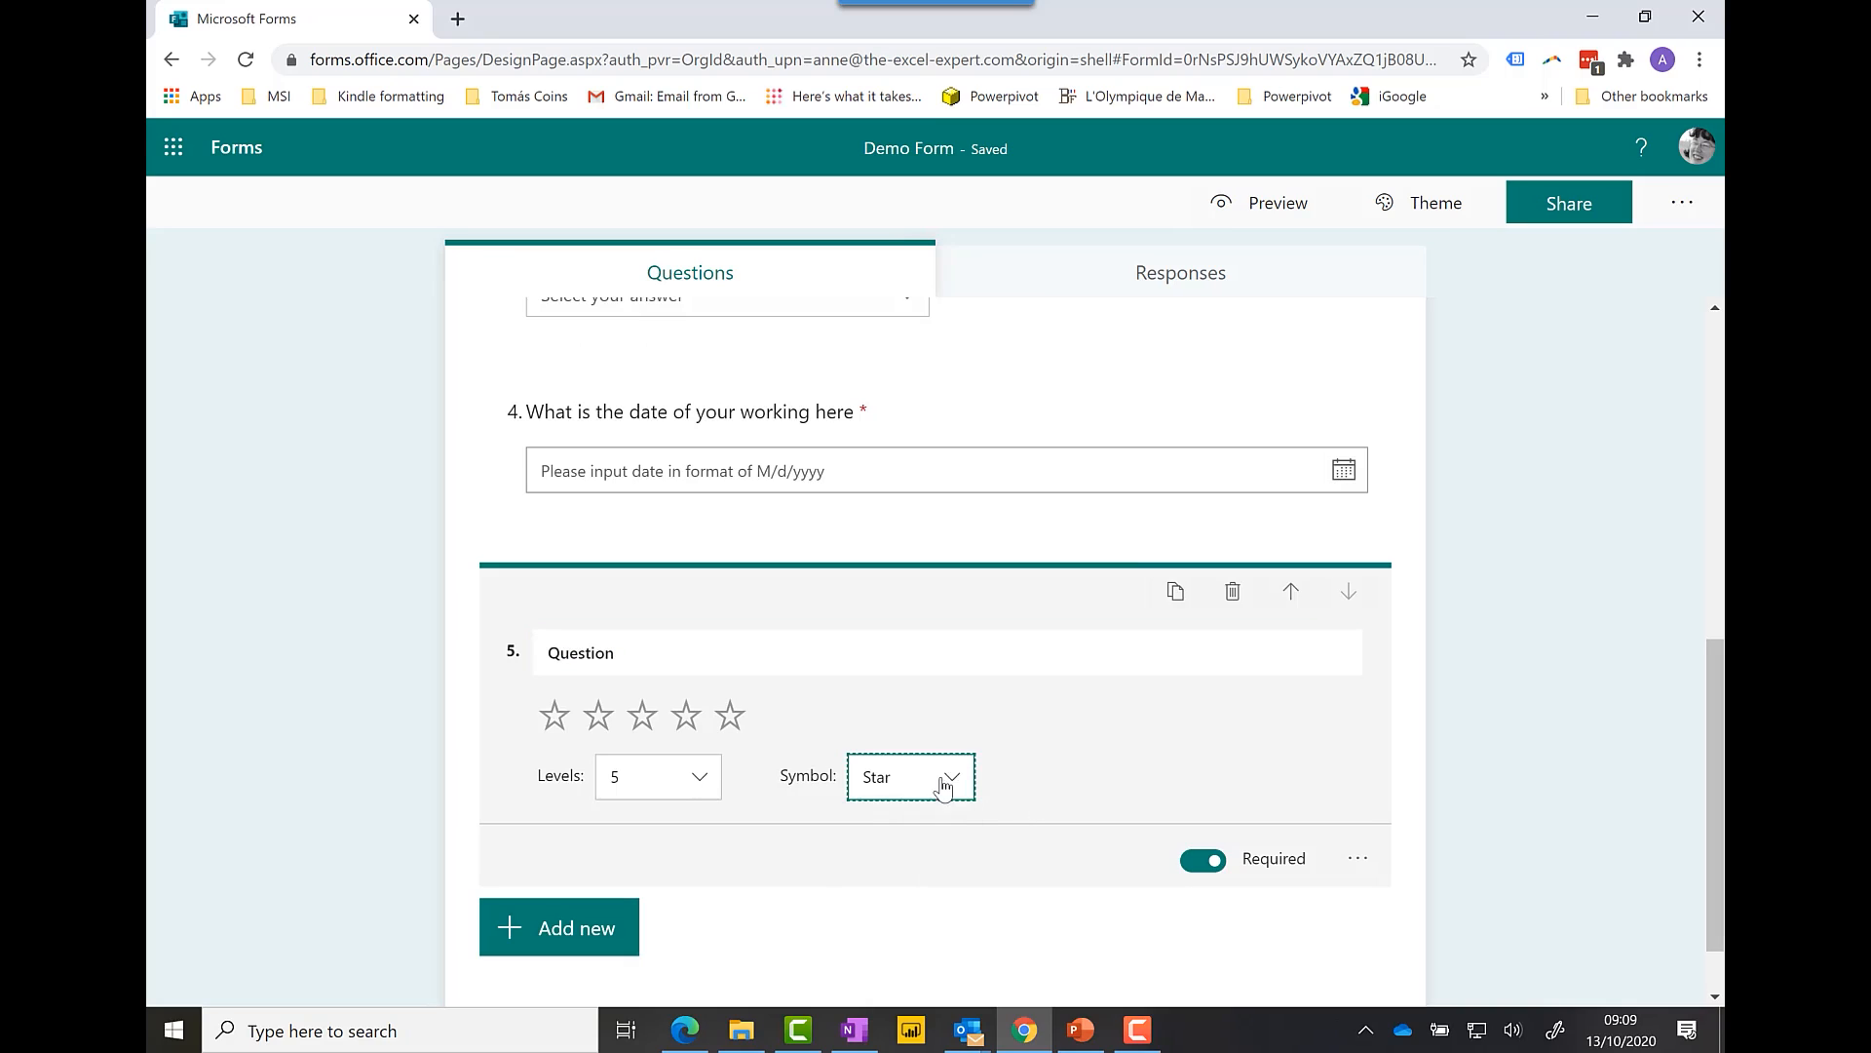
left_click(712, 777)
left_click(712, 777)
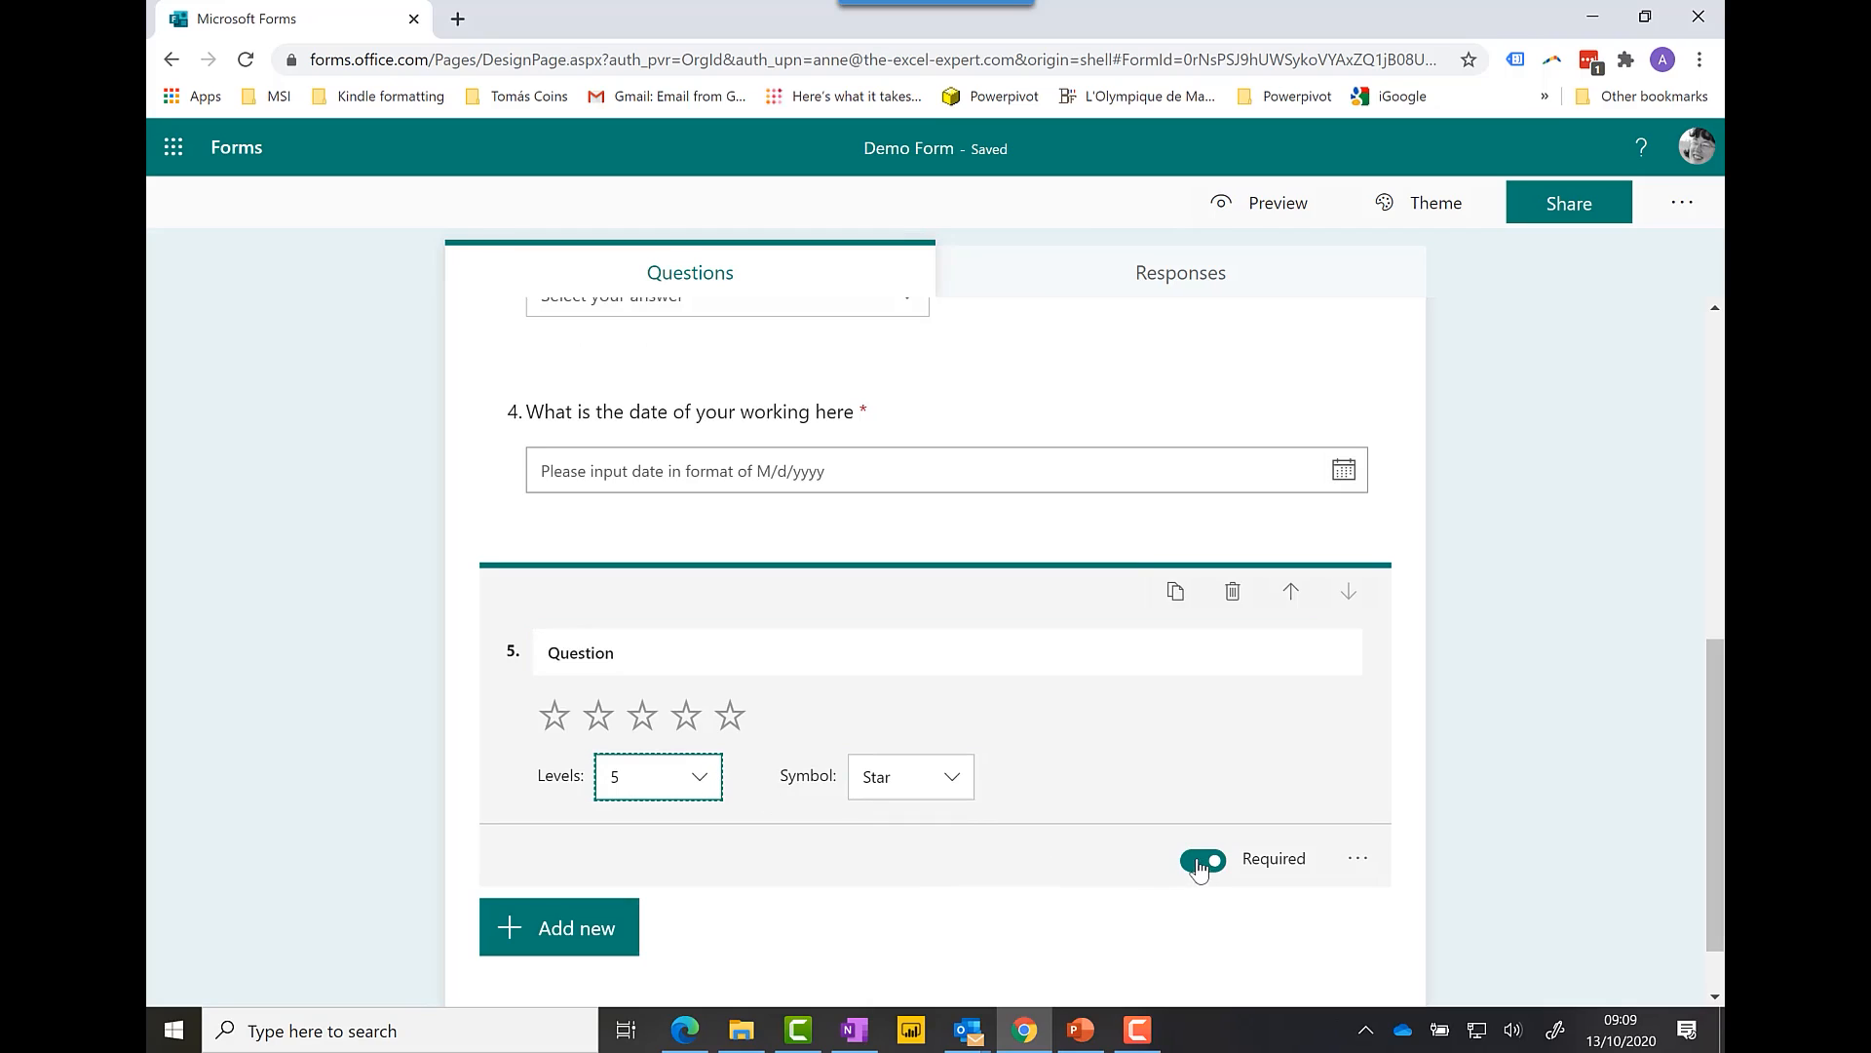
left_click(1201, 864)
left_click(683, 649)
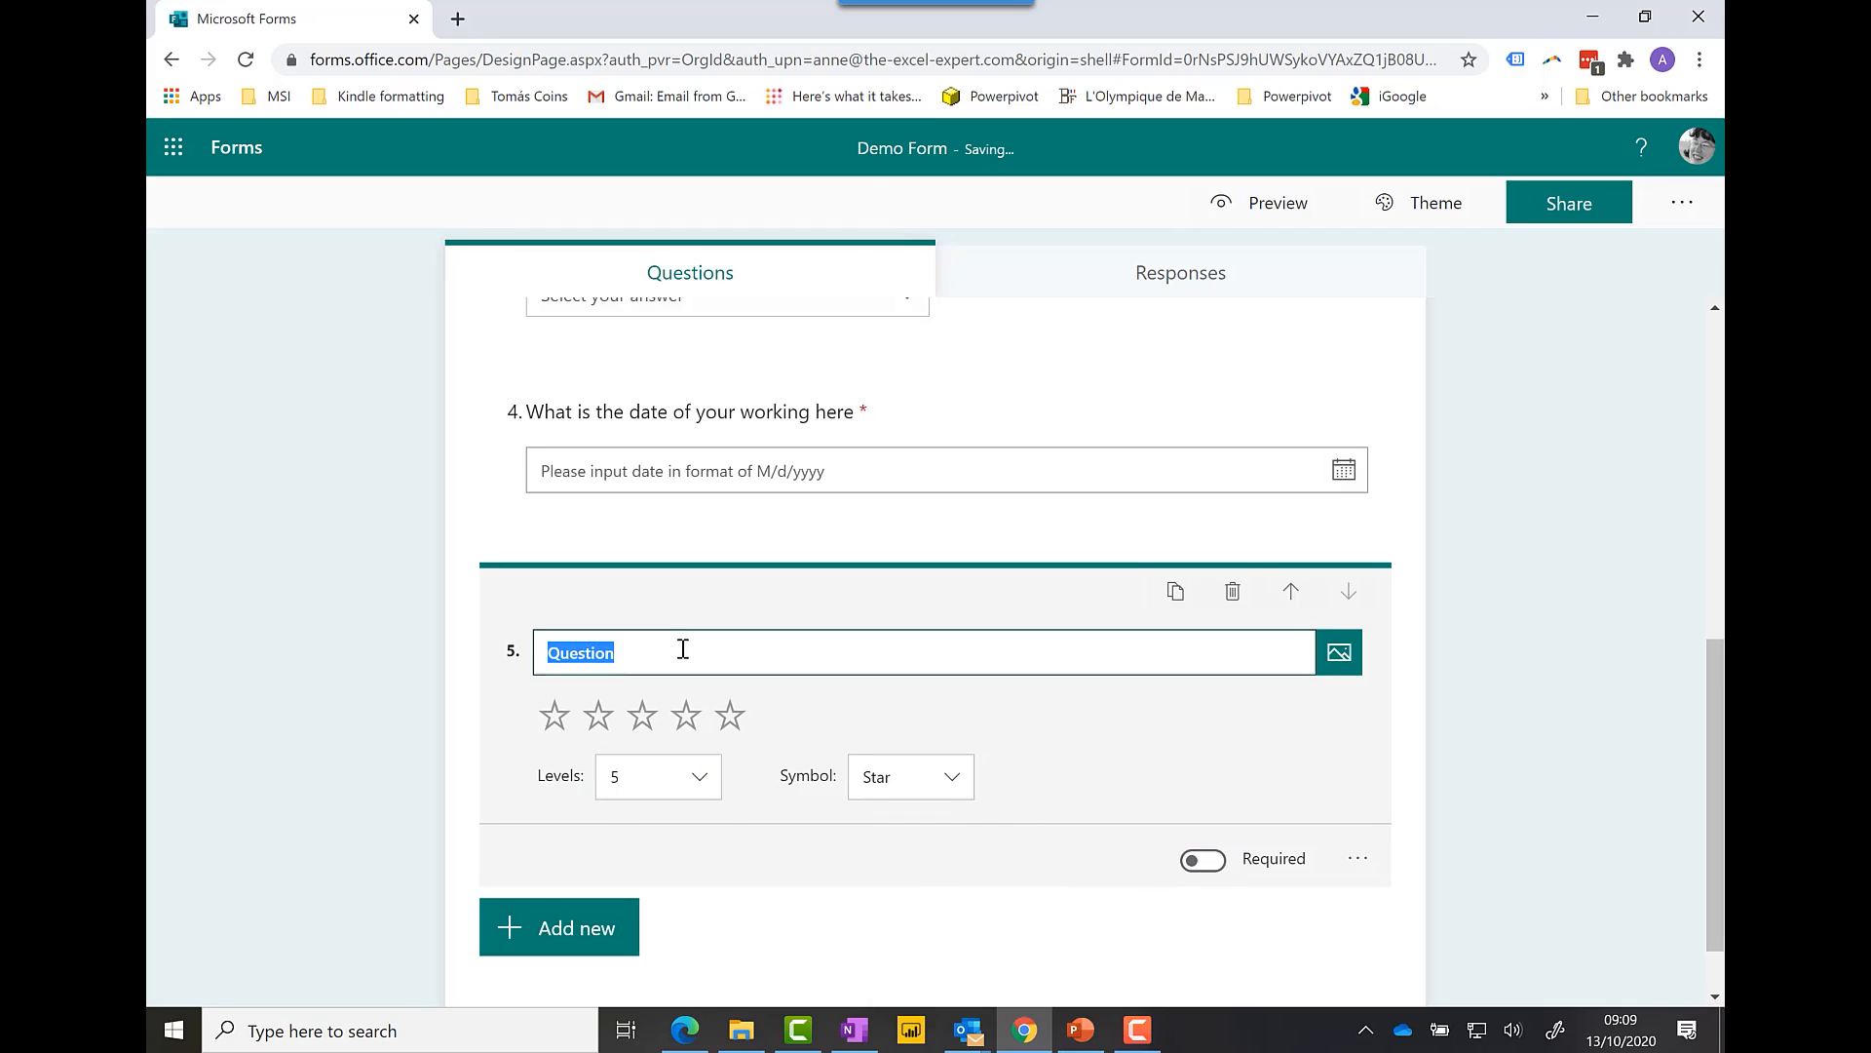
type("Please ")
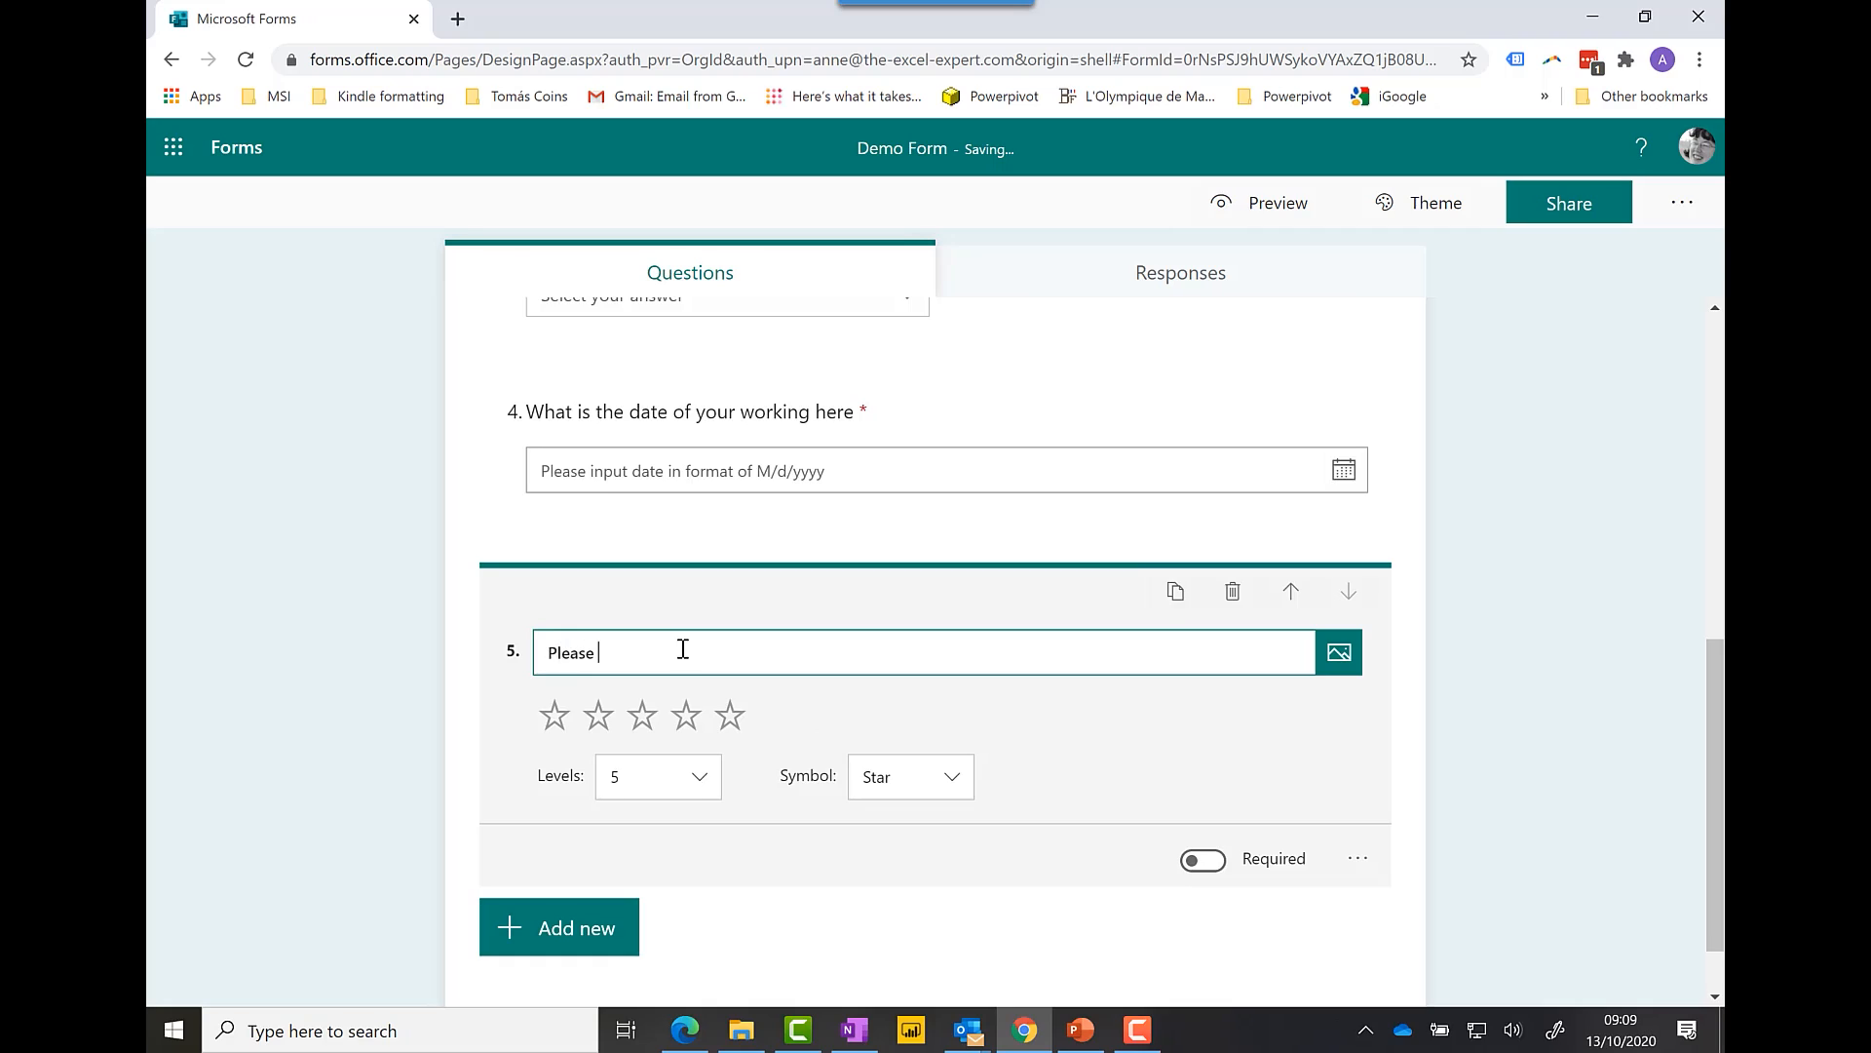
type("rate your location")
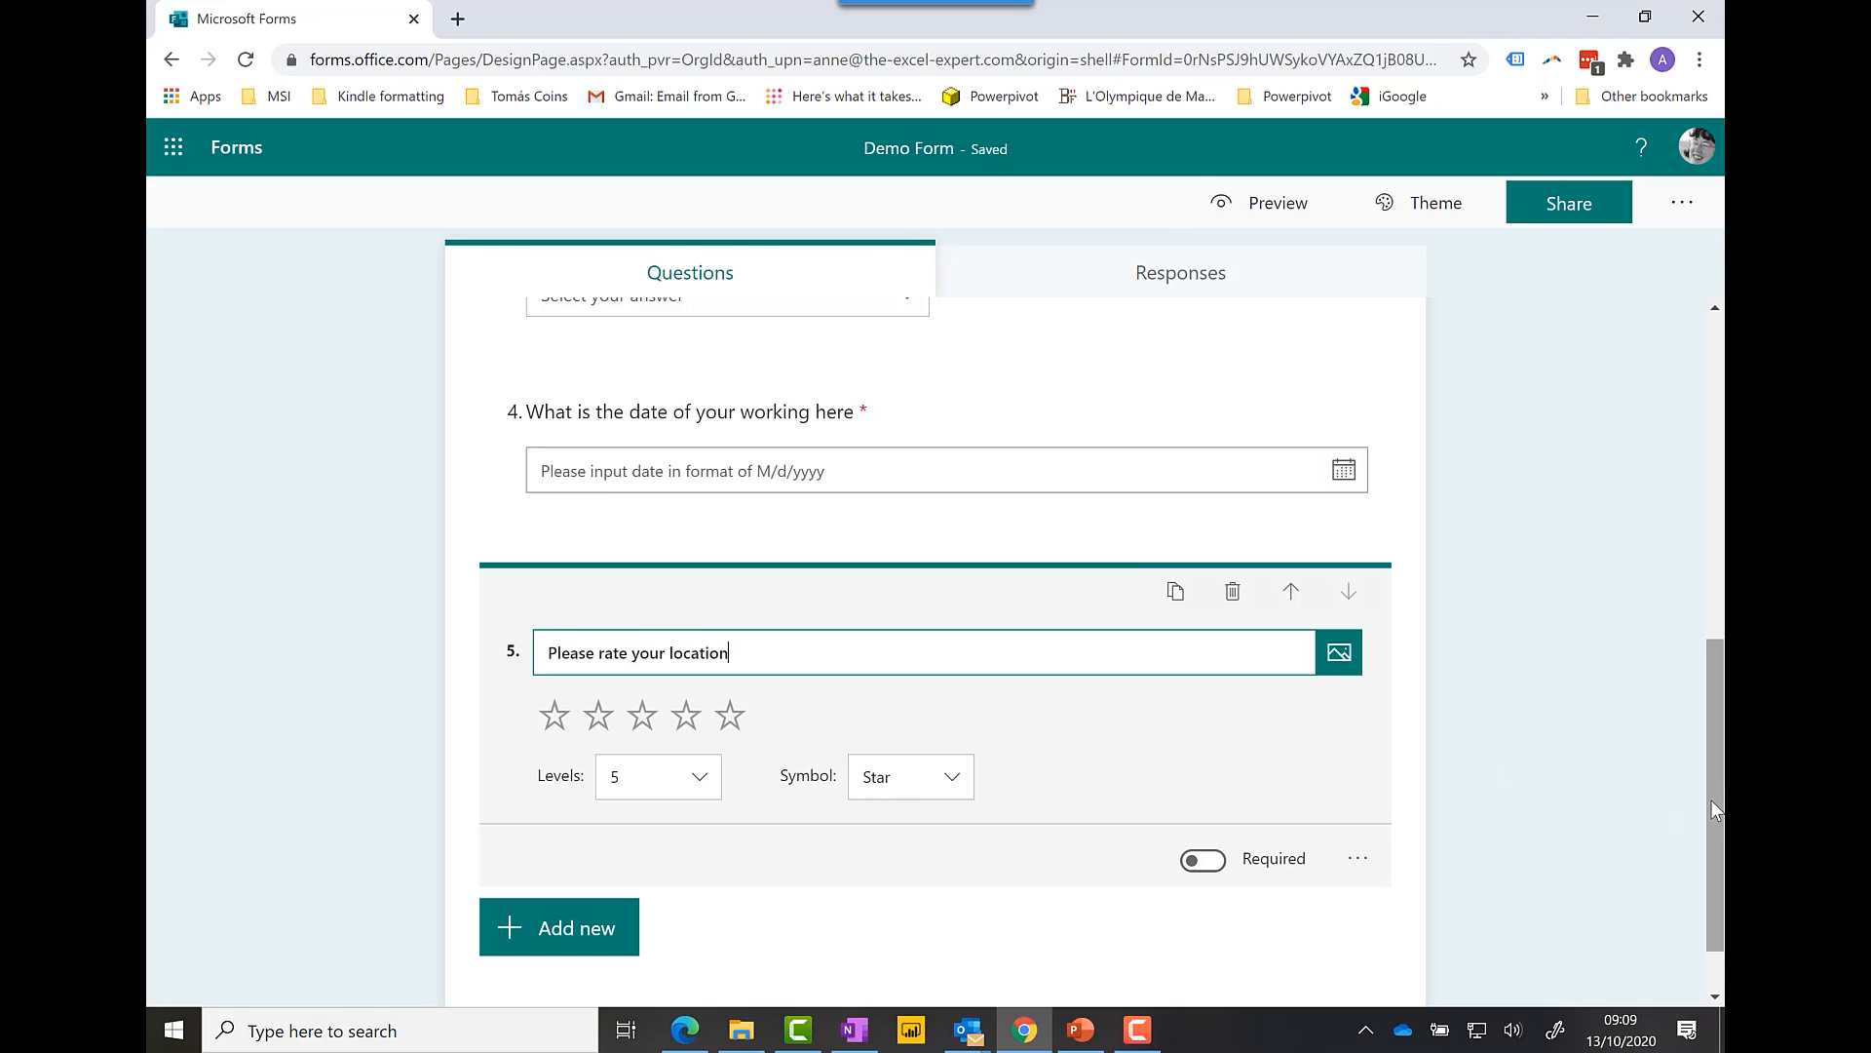
left_click_drag(1713, 809, 1713, 478)
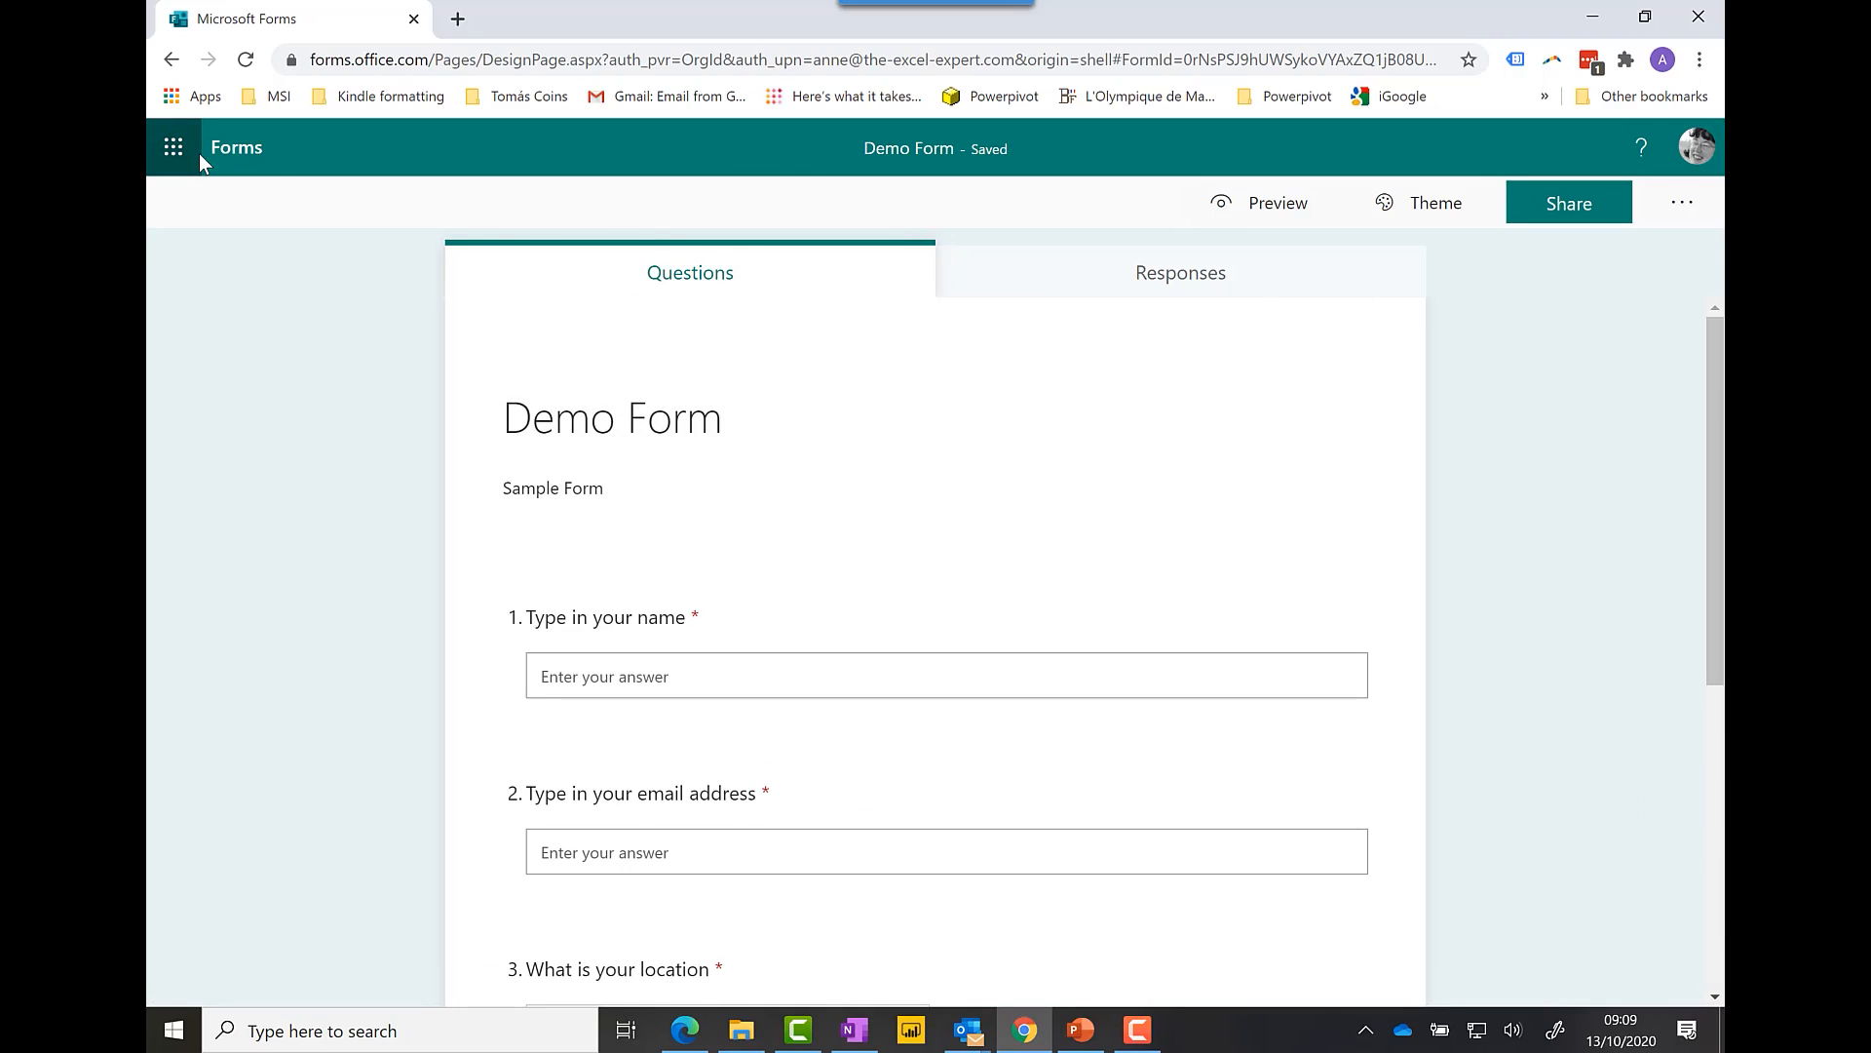
Step: From My forms, create quiz 'Demo quiz' described as 'Quiz to guess favourite colour'
left_click(173, 62)
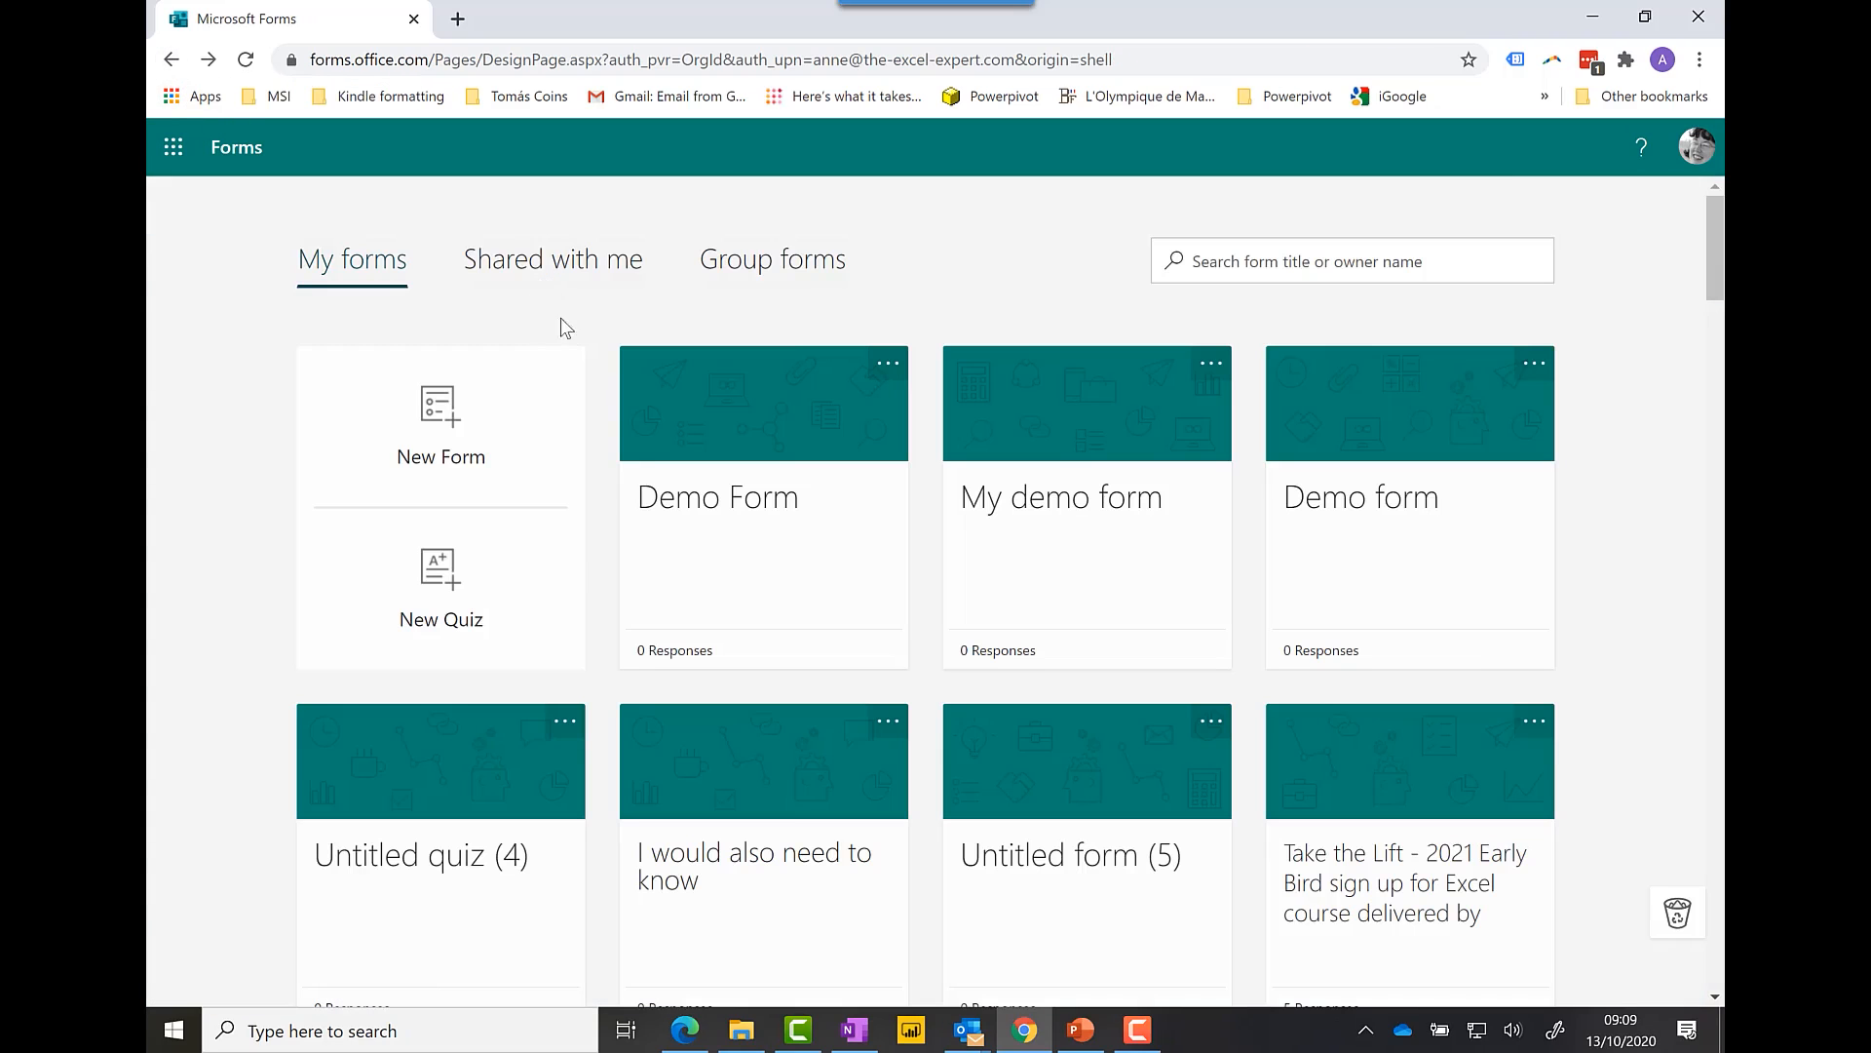
left_click(455, 592)
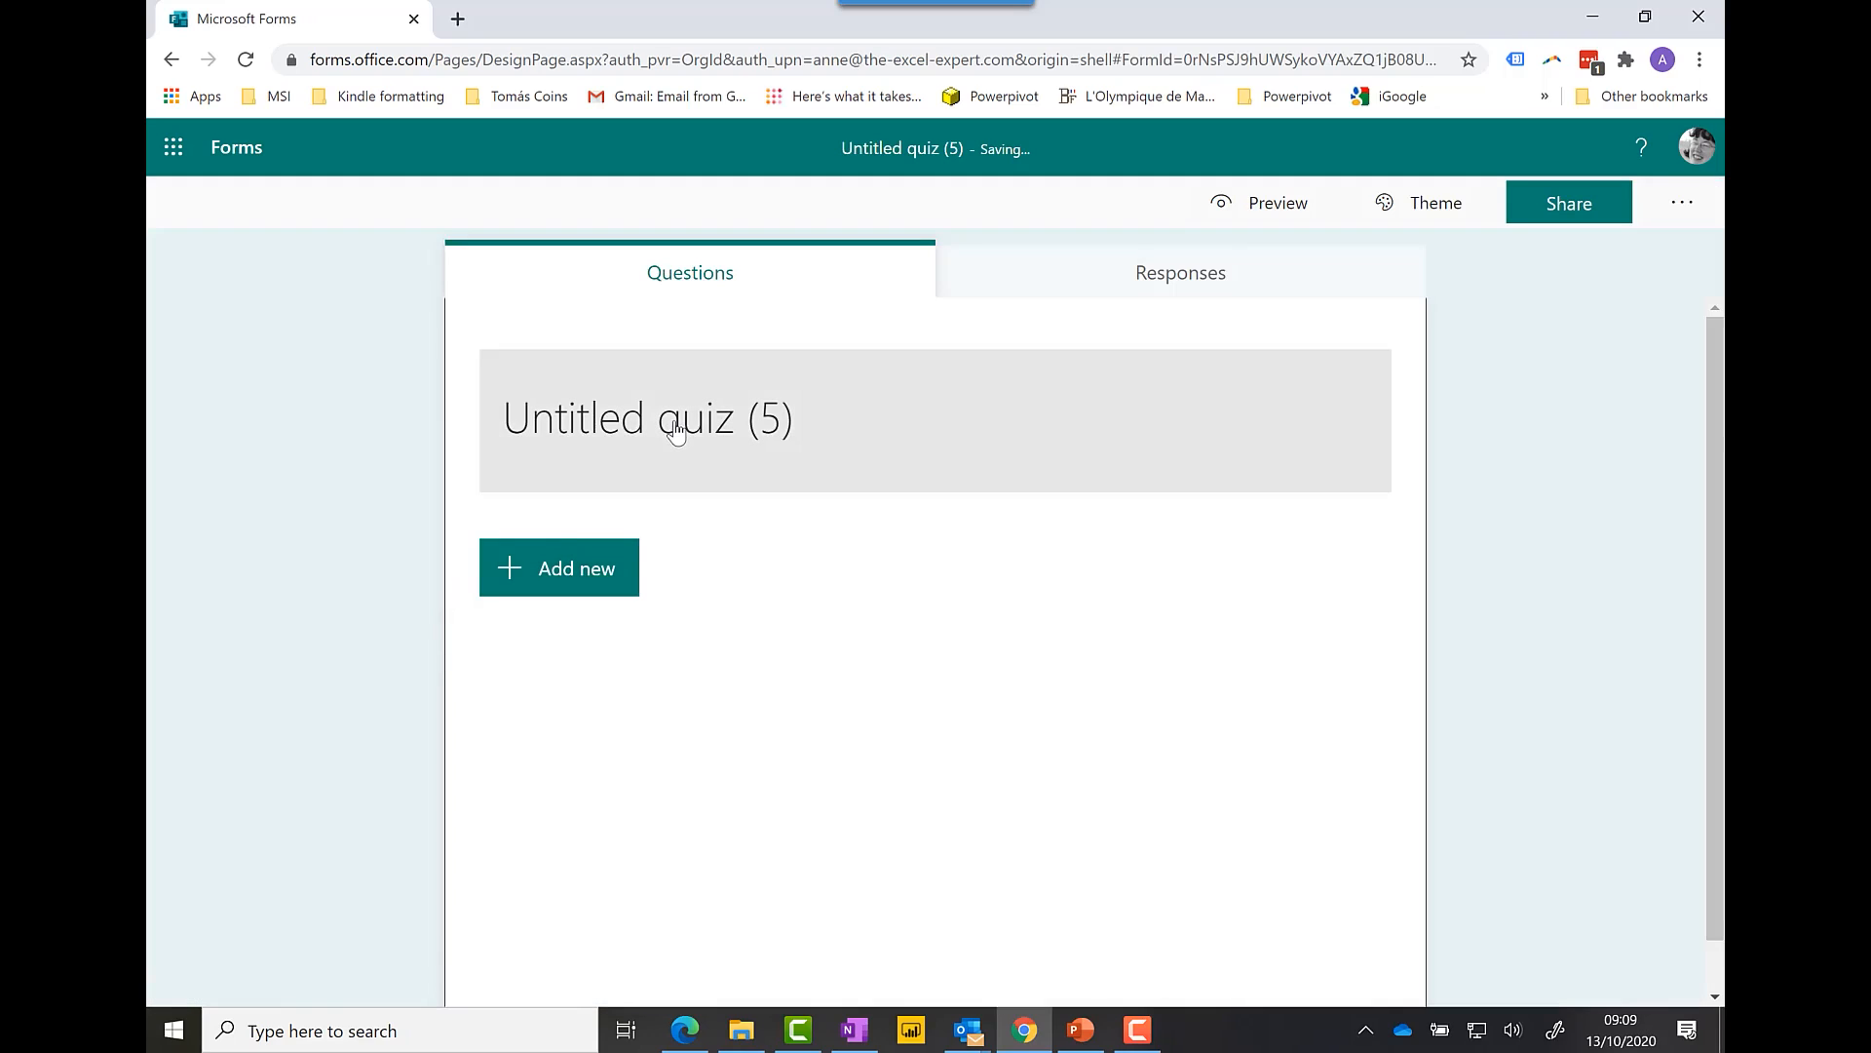
type("Demo quiz")
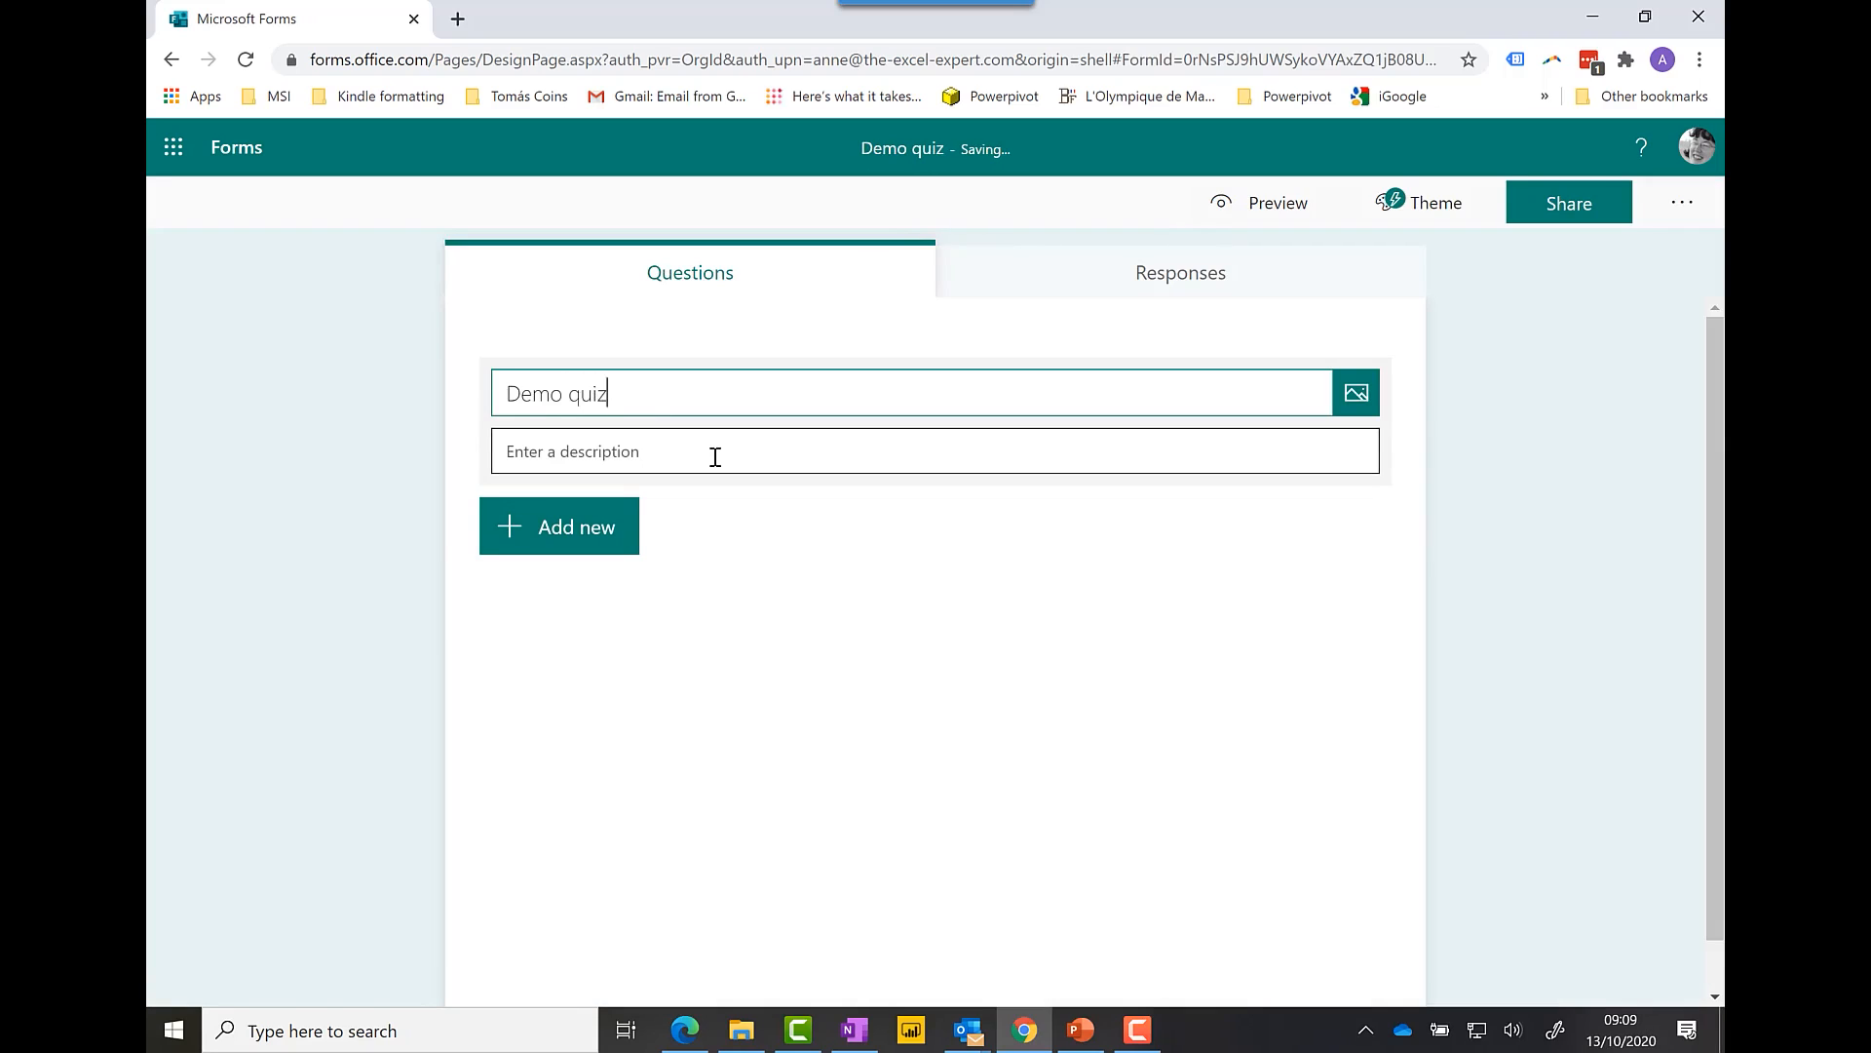
left_click(716, 456)
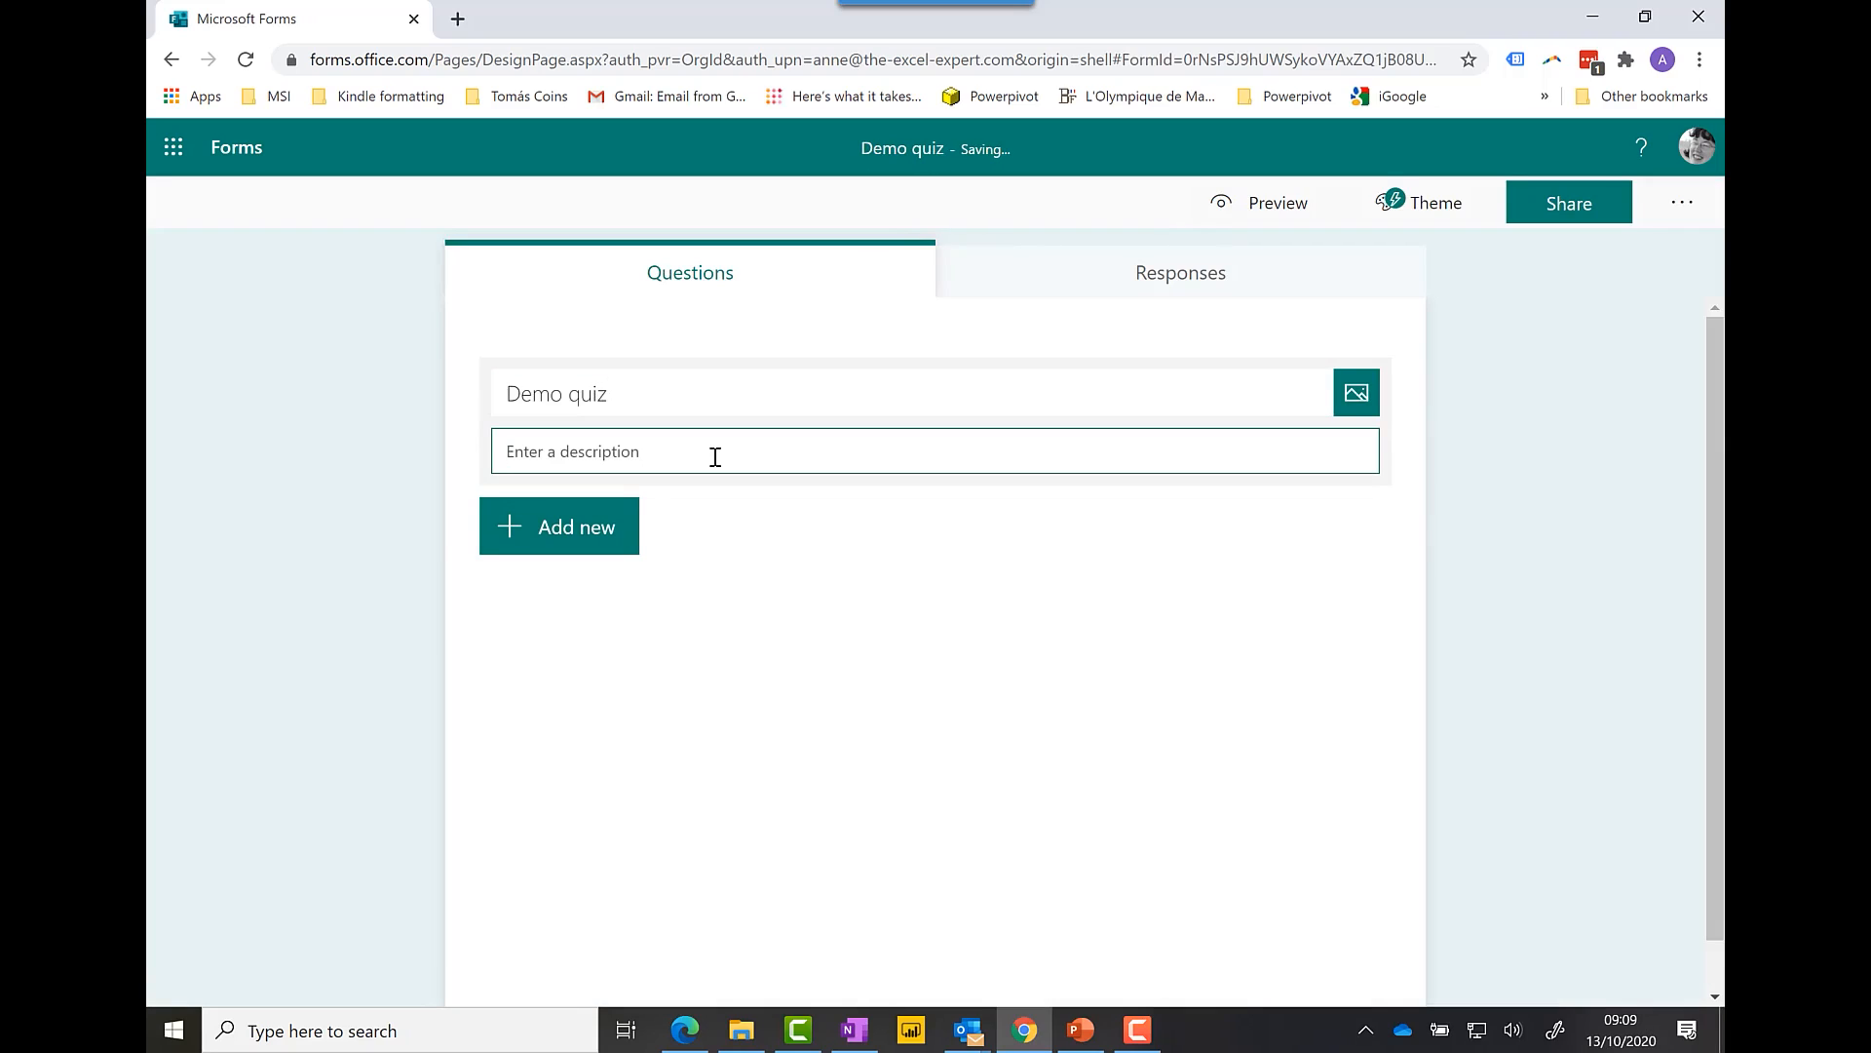
type("Quiz to guess favourite colour")
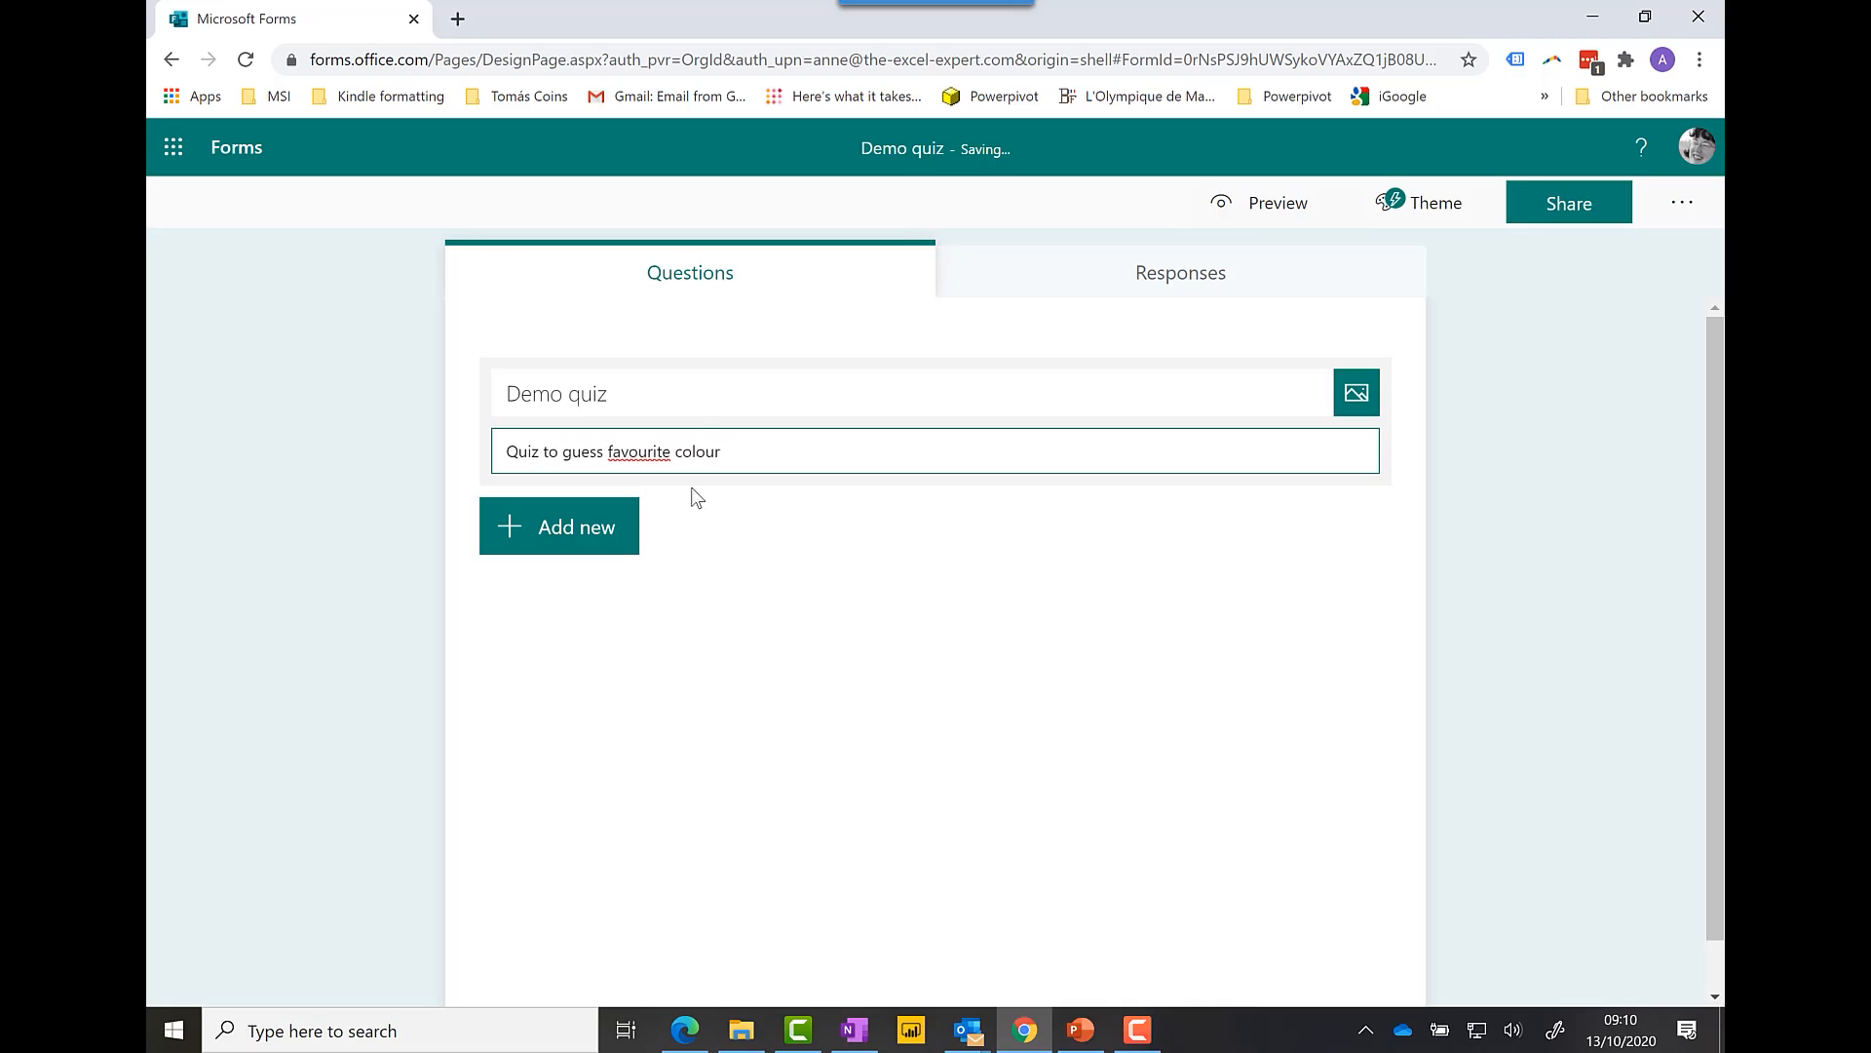
Step: Add a multiple-choice question 1 asking "What is your favourite colour?"
left_click(576, 548)
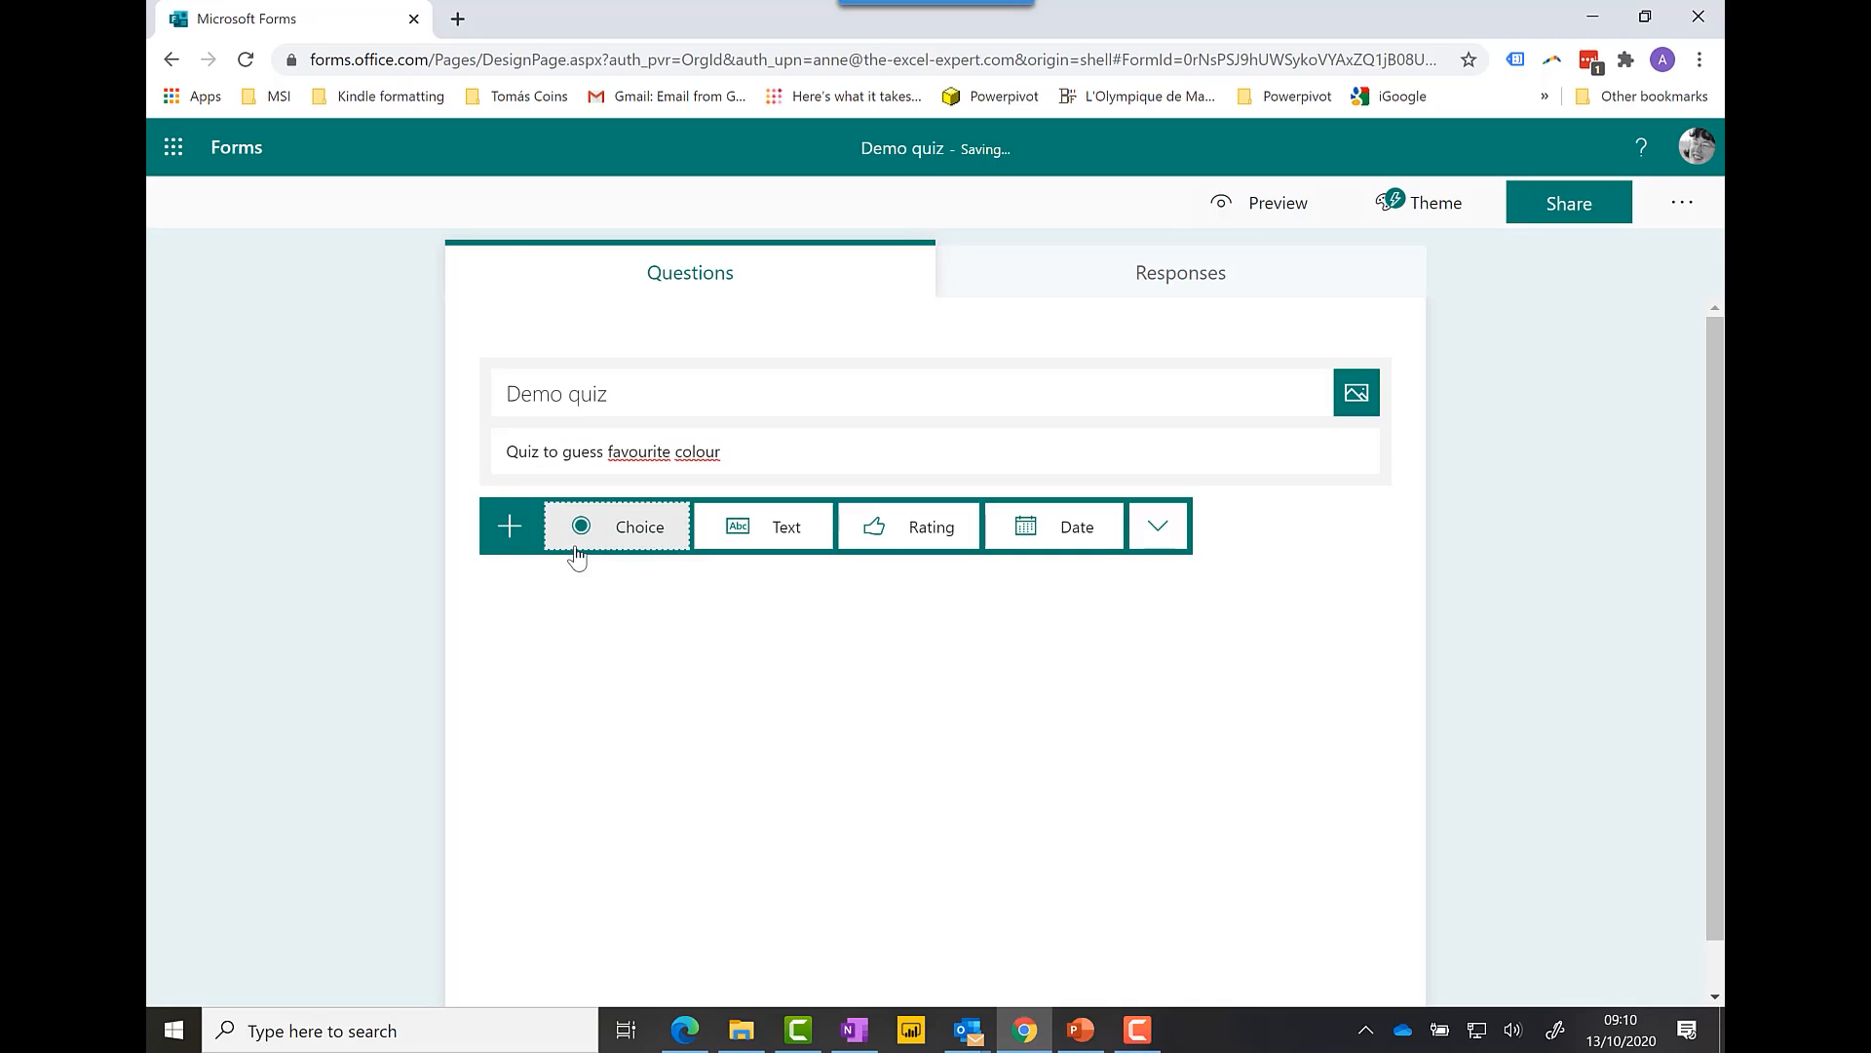
left_click(623, 536)
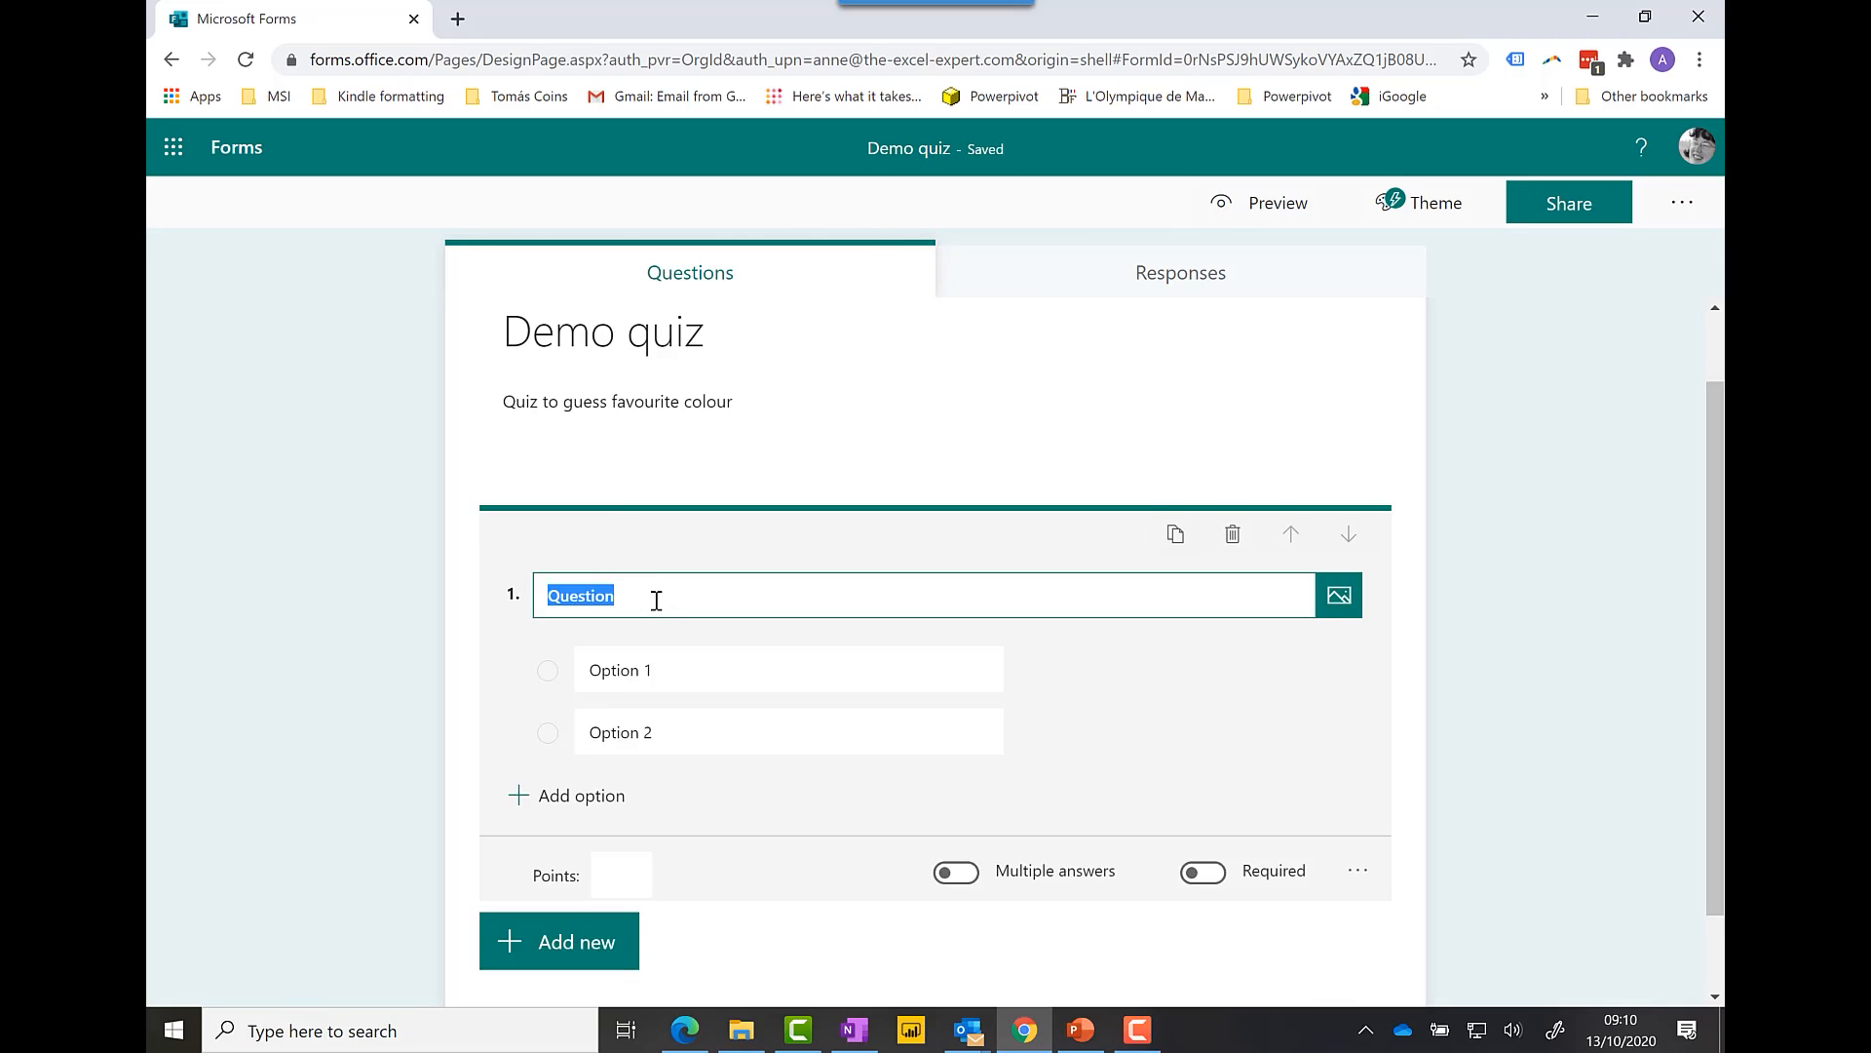
type("What county")
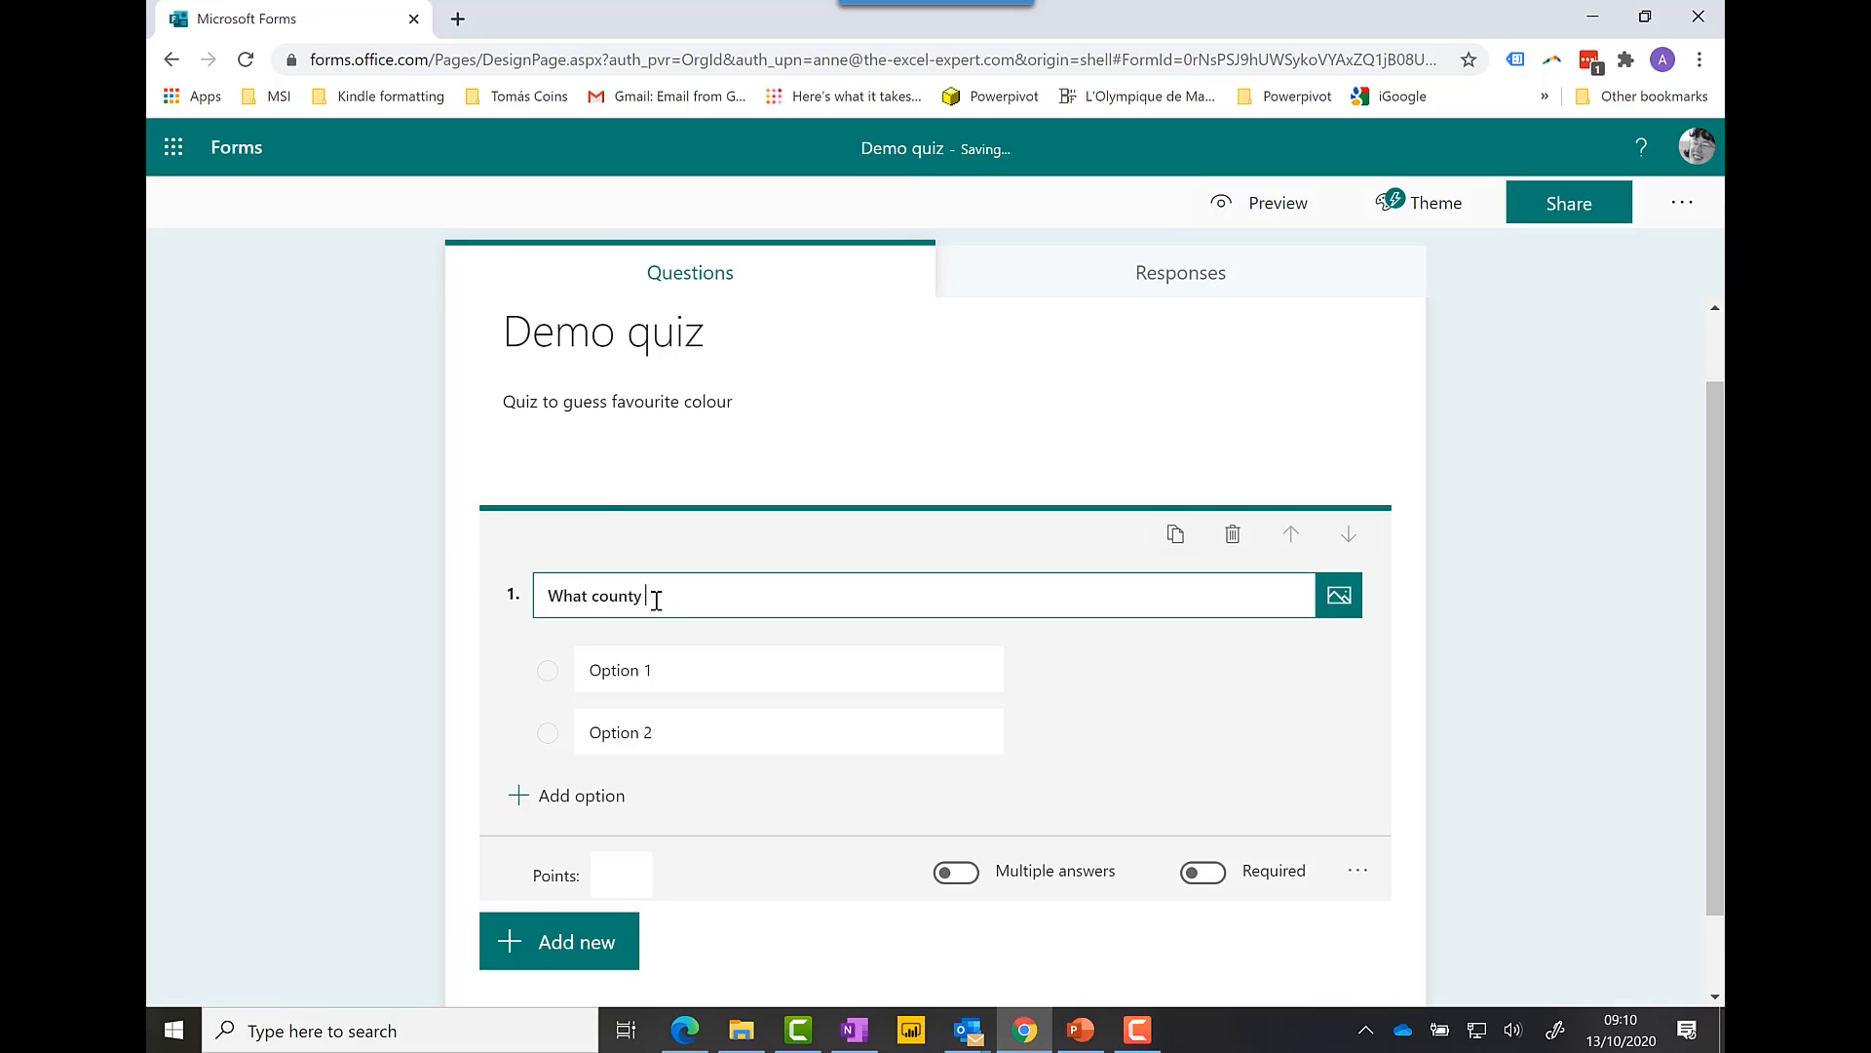
key("BackSpace")
key("BackSpace")
key("BackSpace")
type("is your favourite colour?")
Step: Give the question the answer choices Blue, Green, Purple and Yellow
left_click(624, 675)
type("Blue")
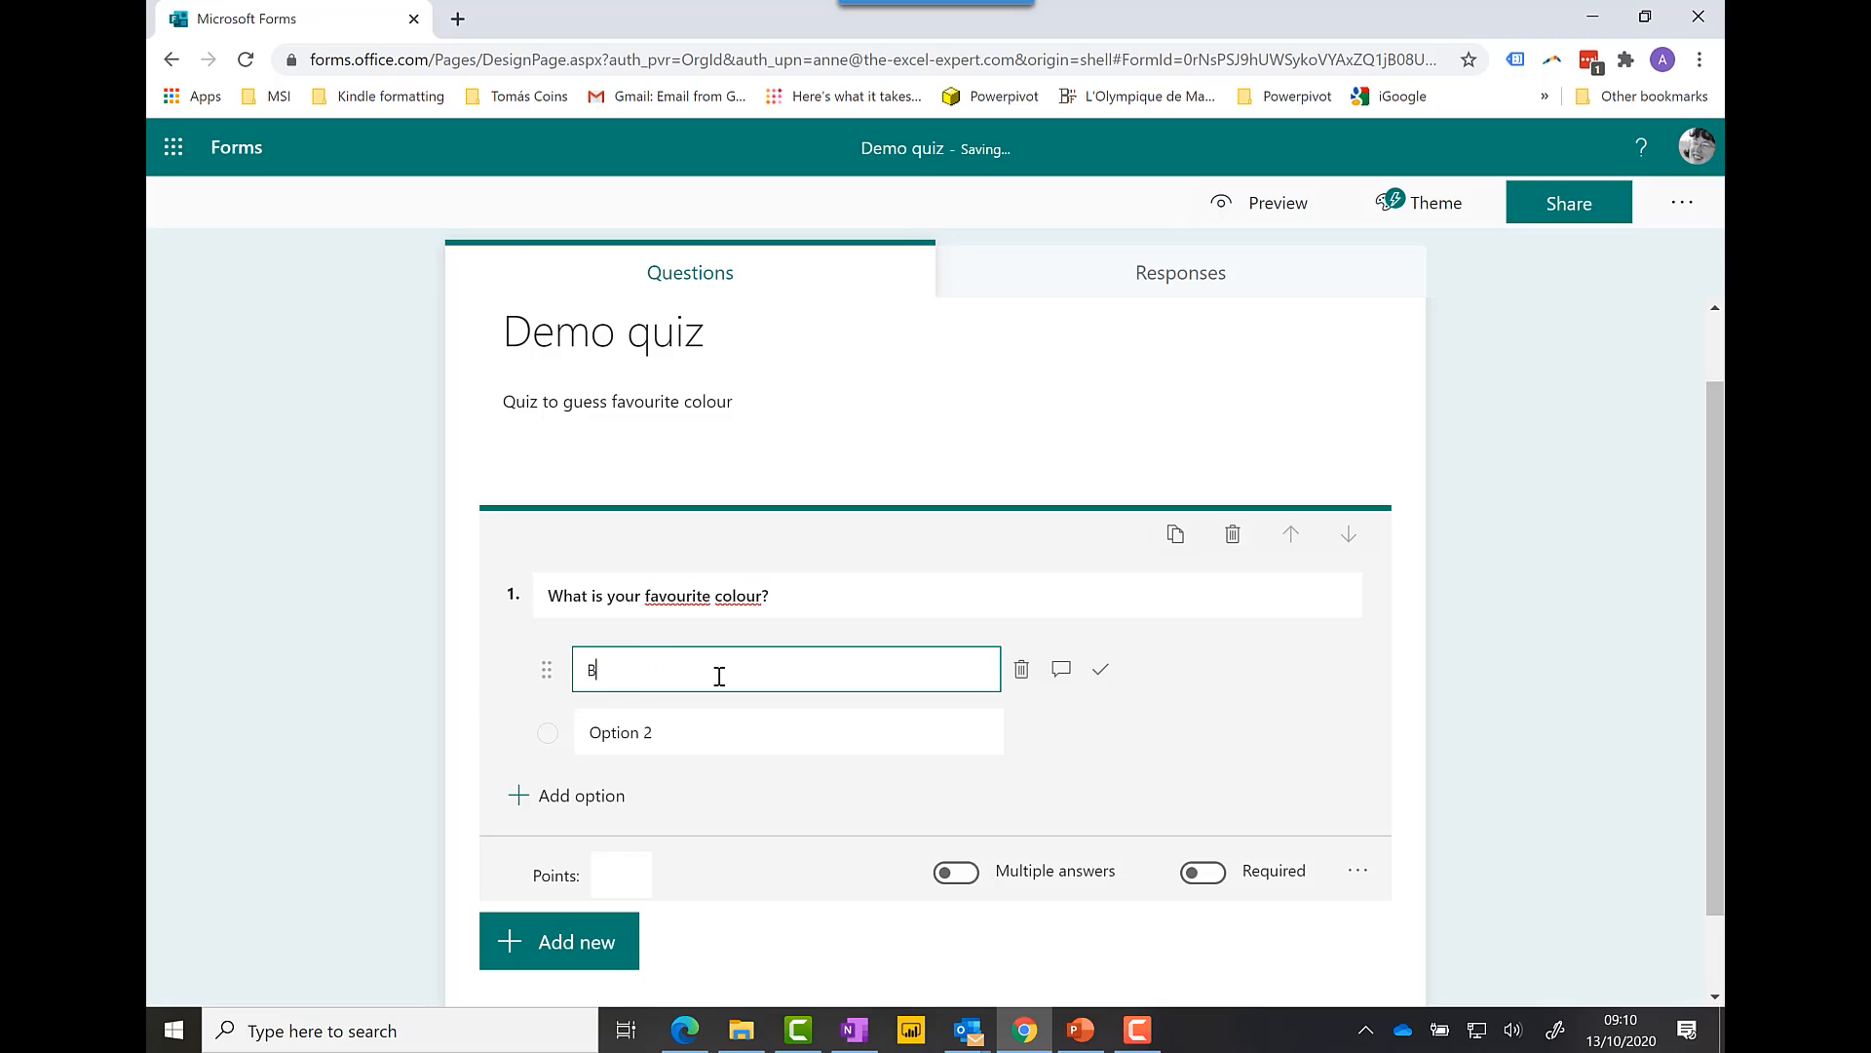
left_click(688, 723)
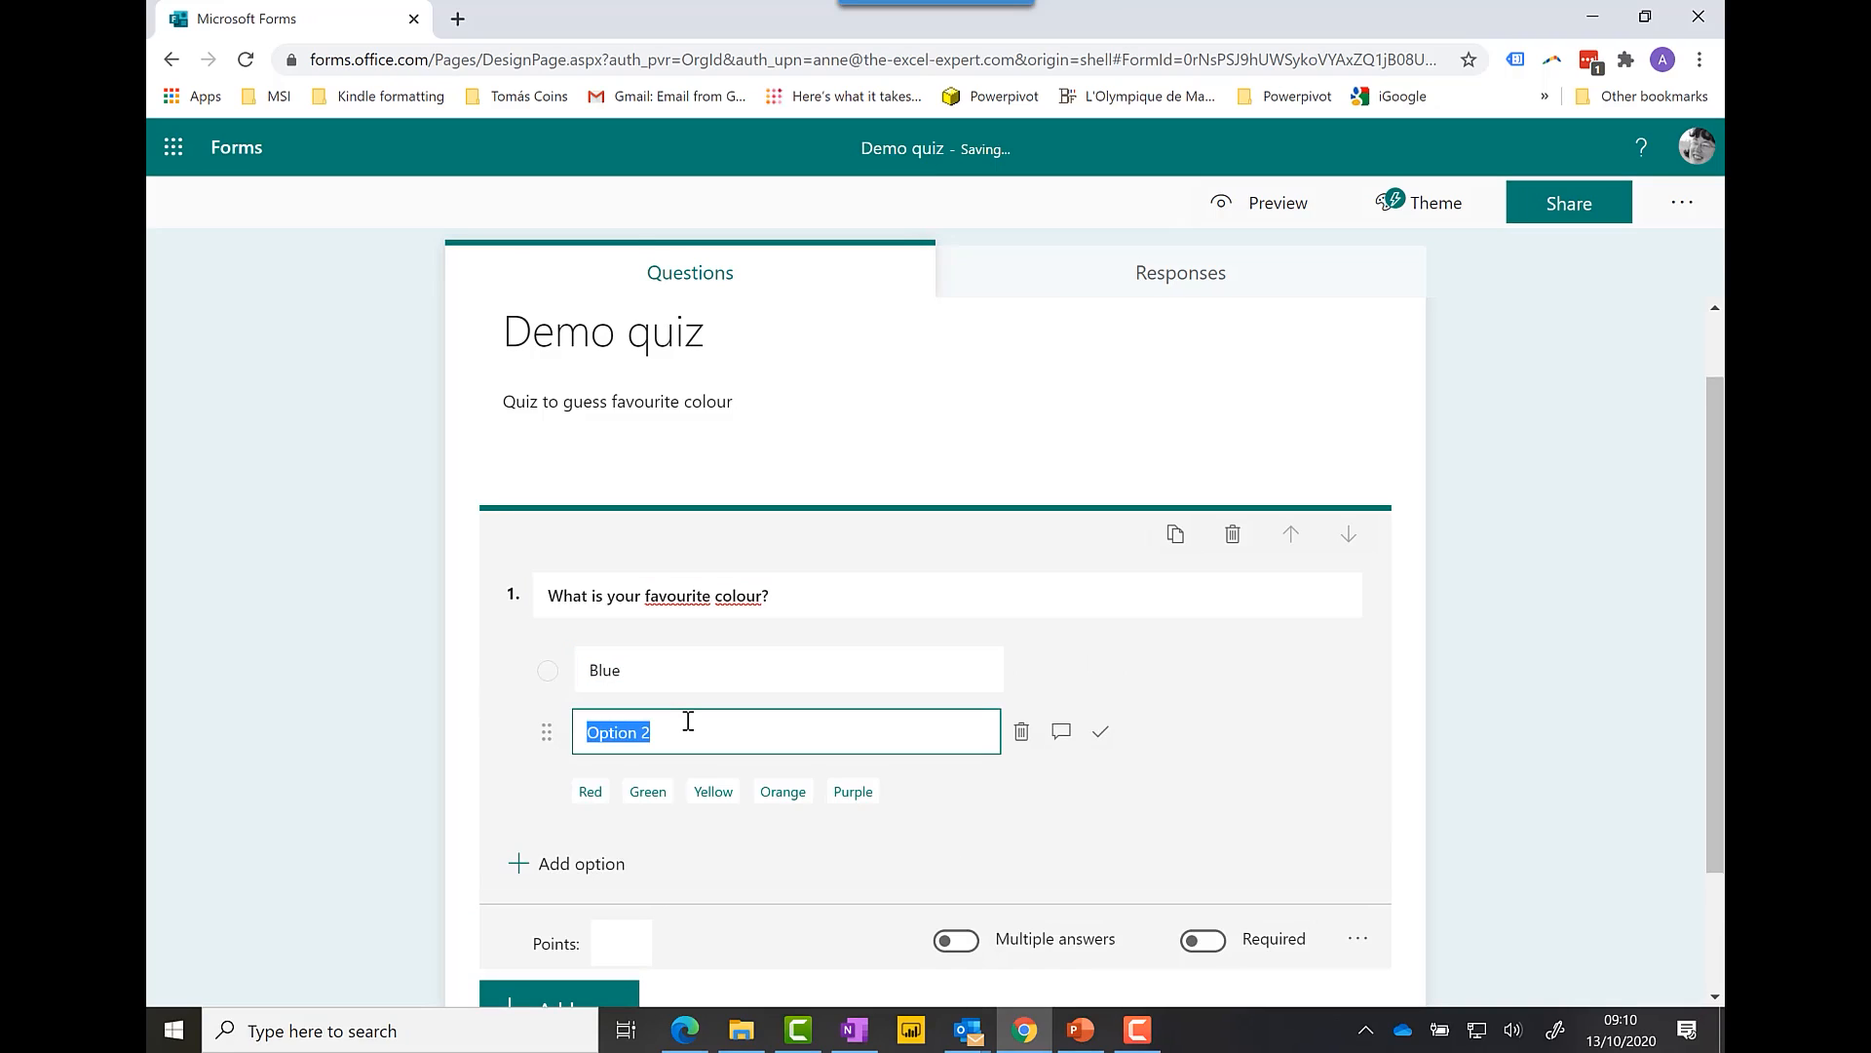
type("Green")
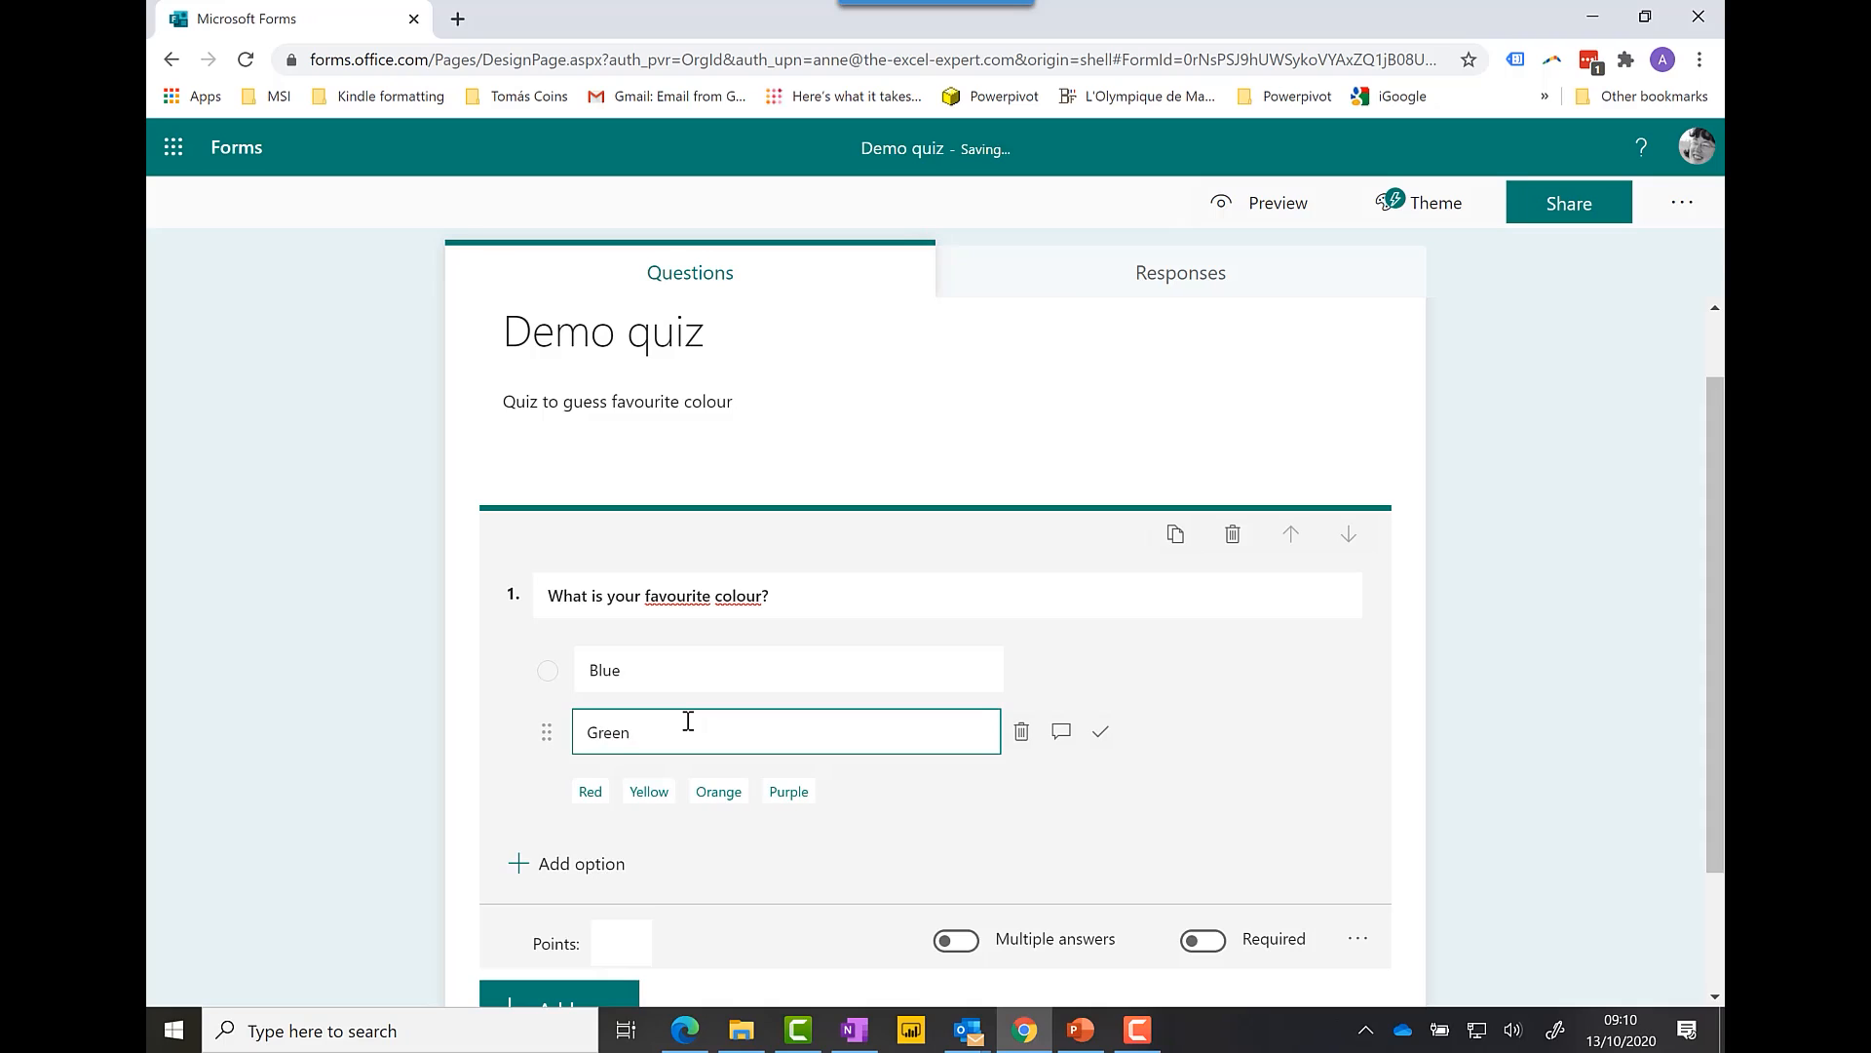
left_click(619, 864)
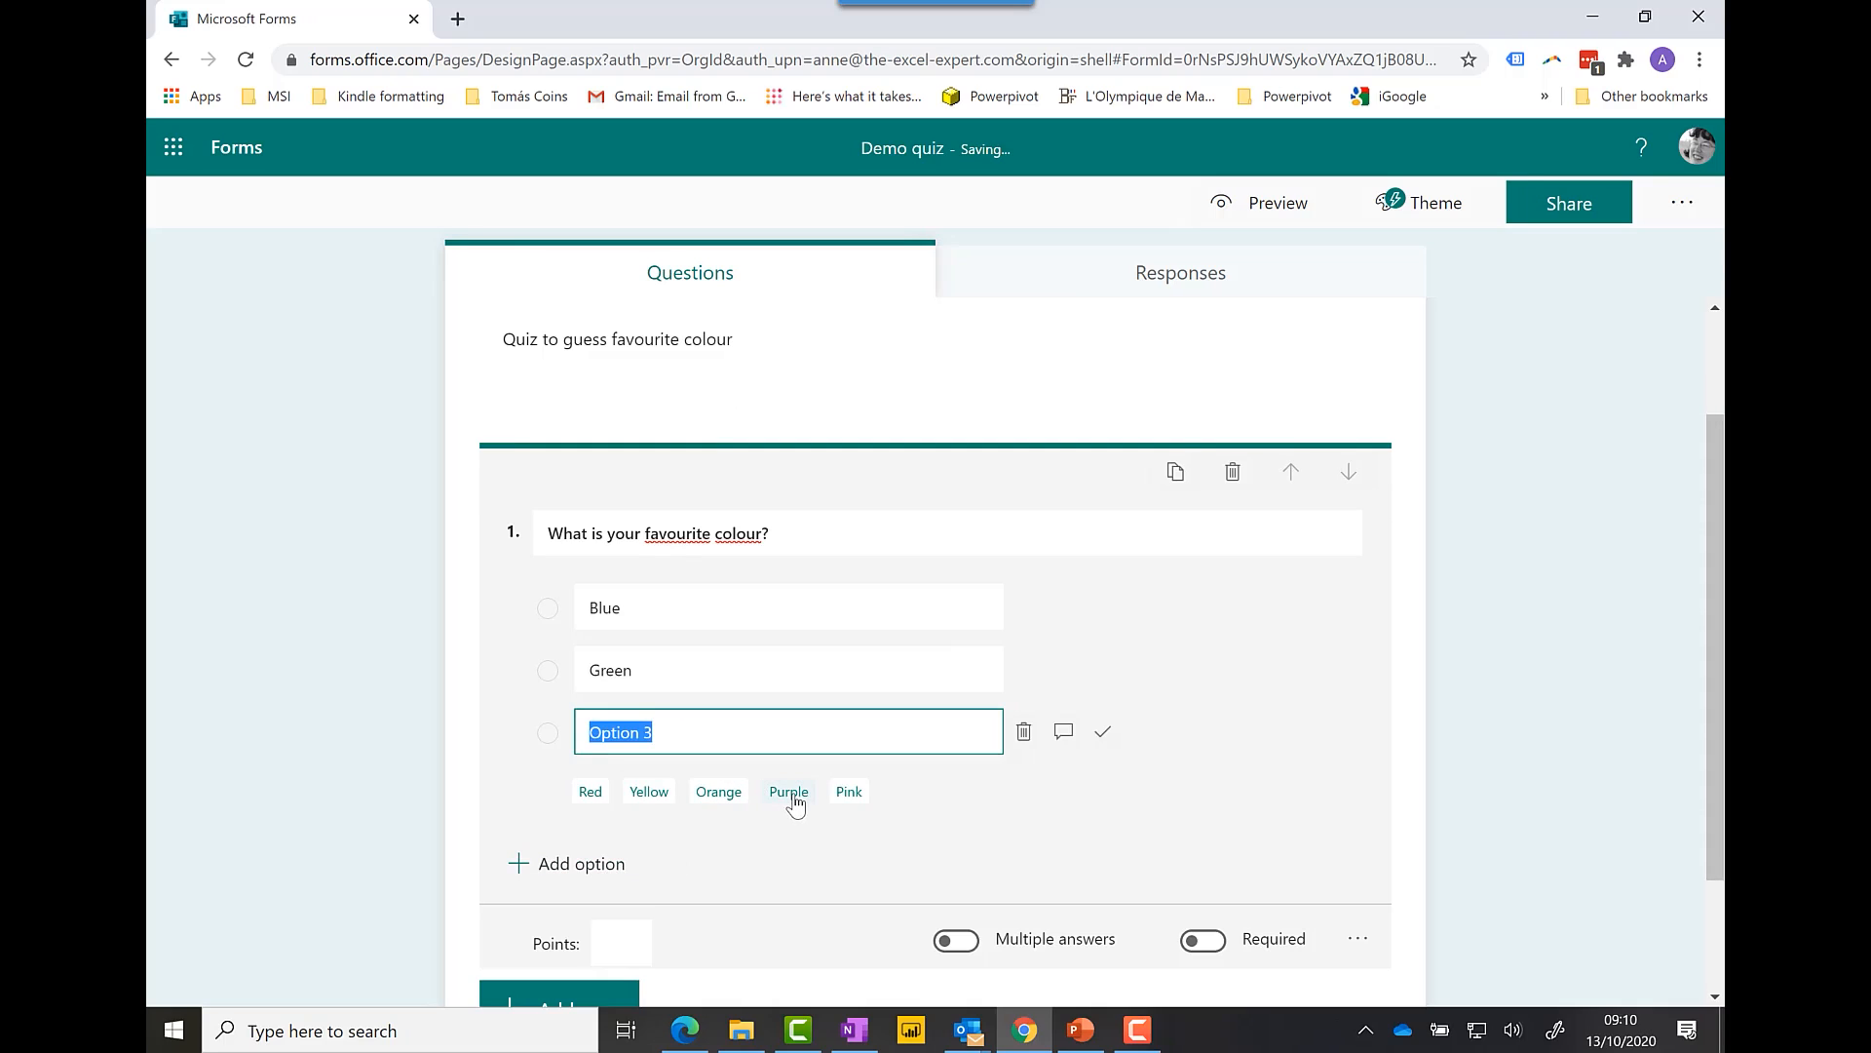
left_click(791, 800)
left_click(576, 865)
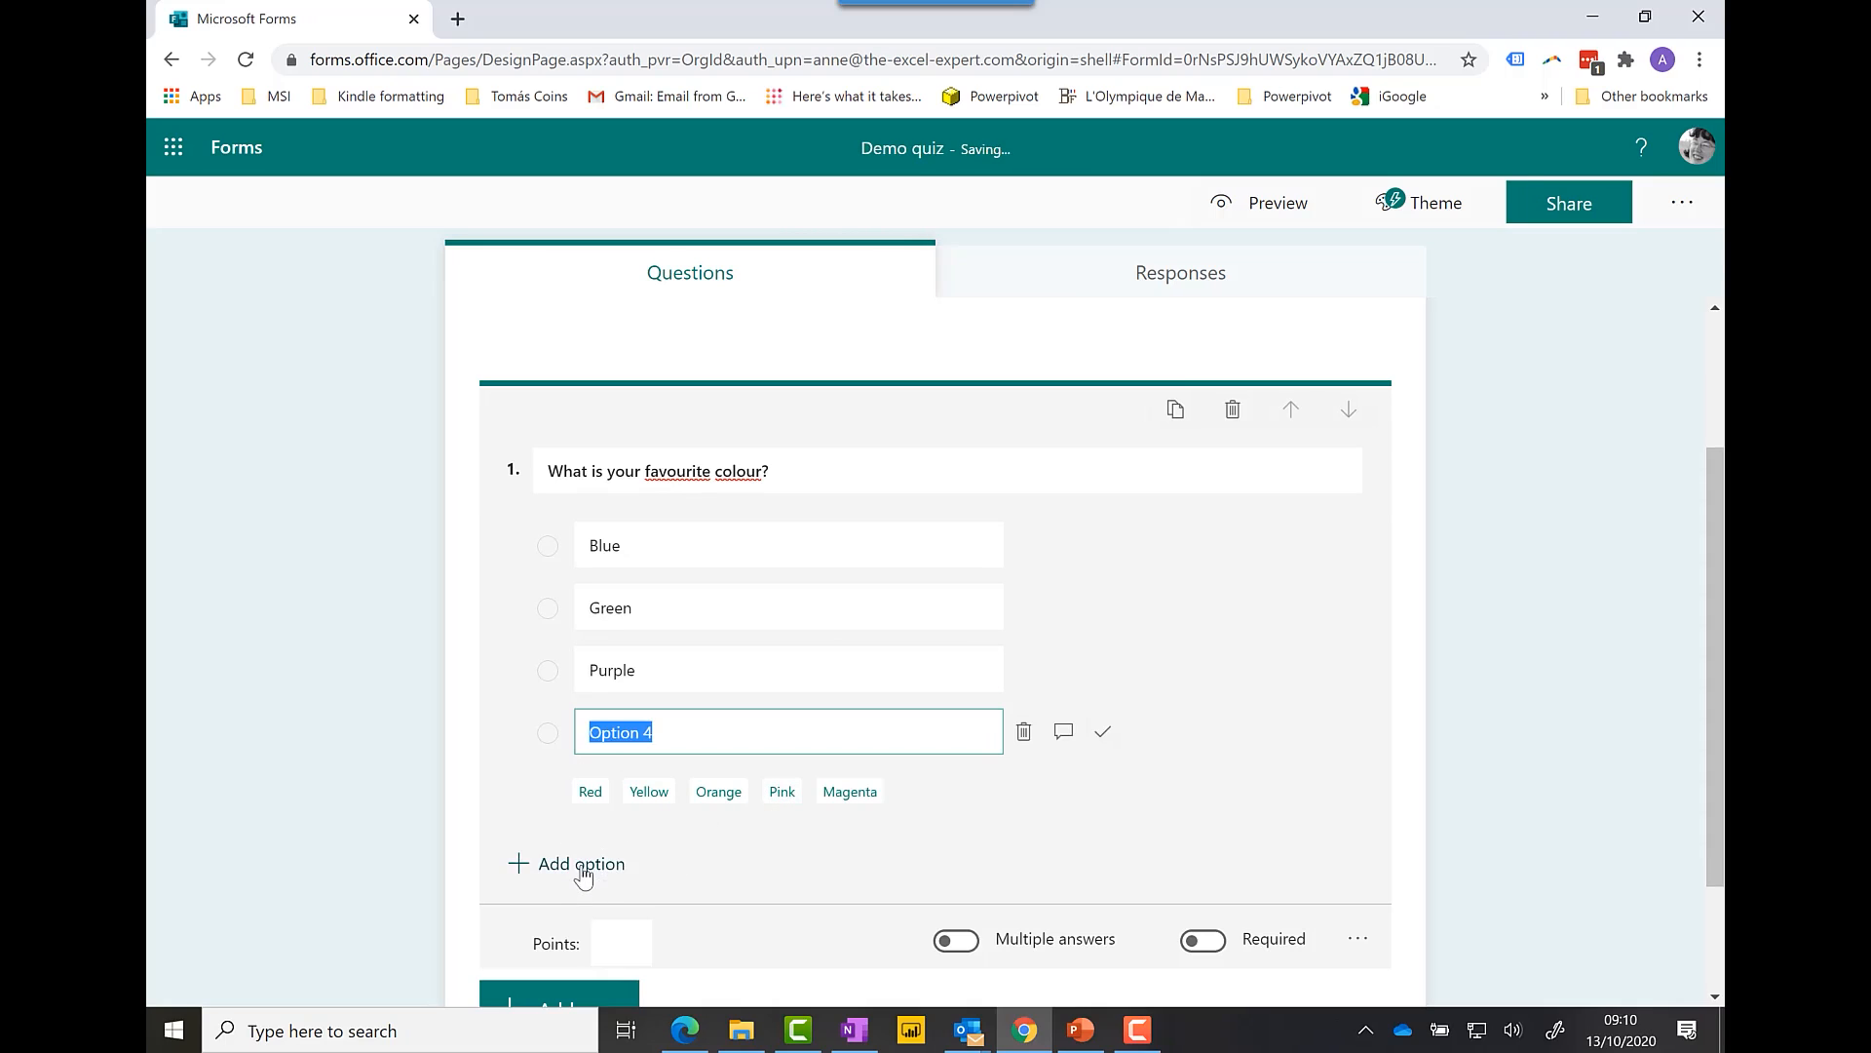
left_click(659, 791)
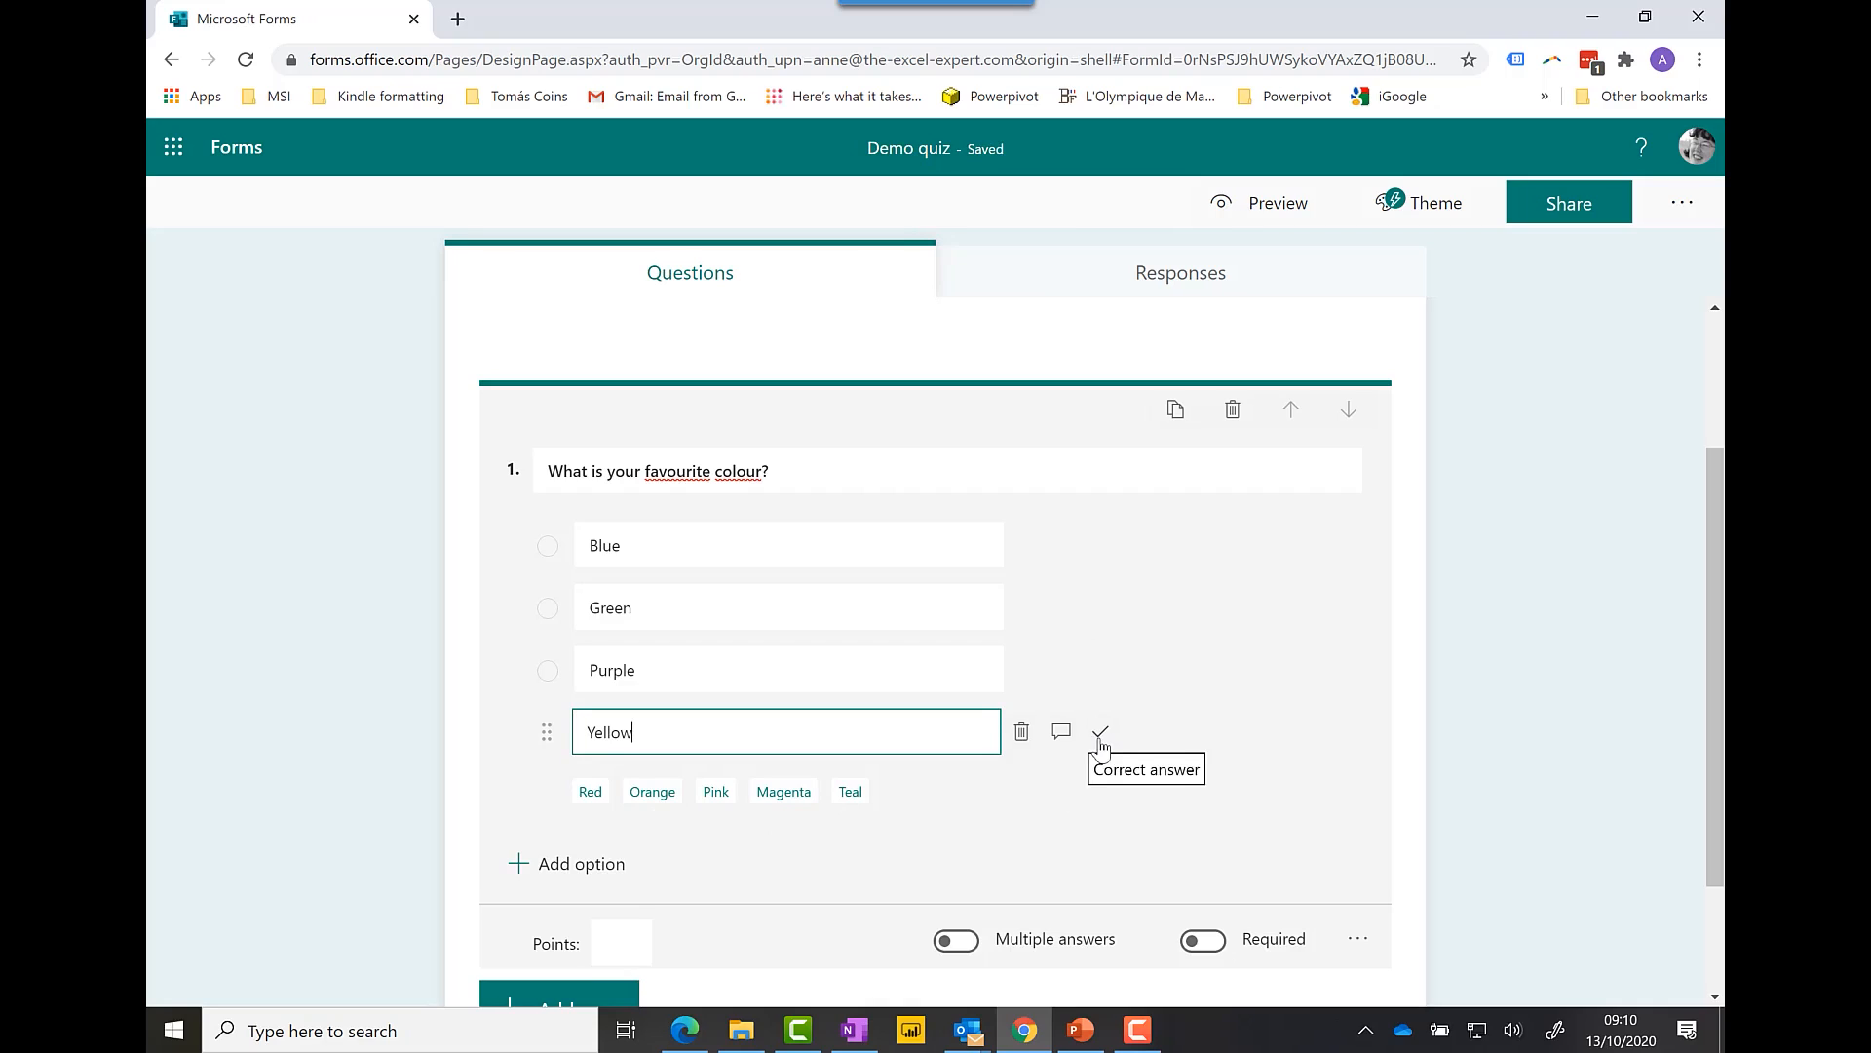
Step: Mark Blue as the correct answer
mouse_move(1027, 546)
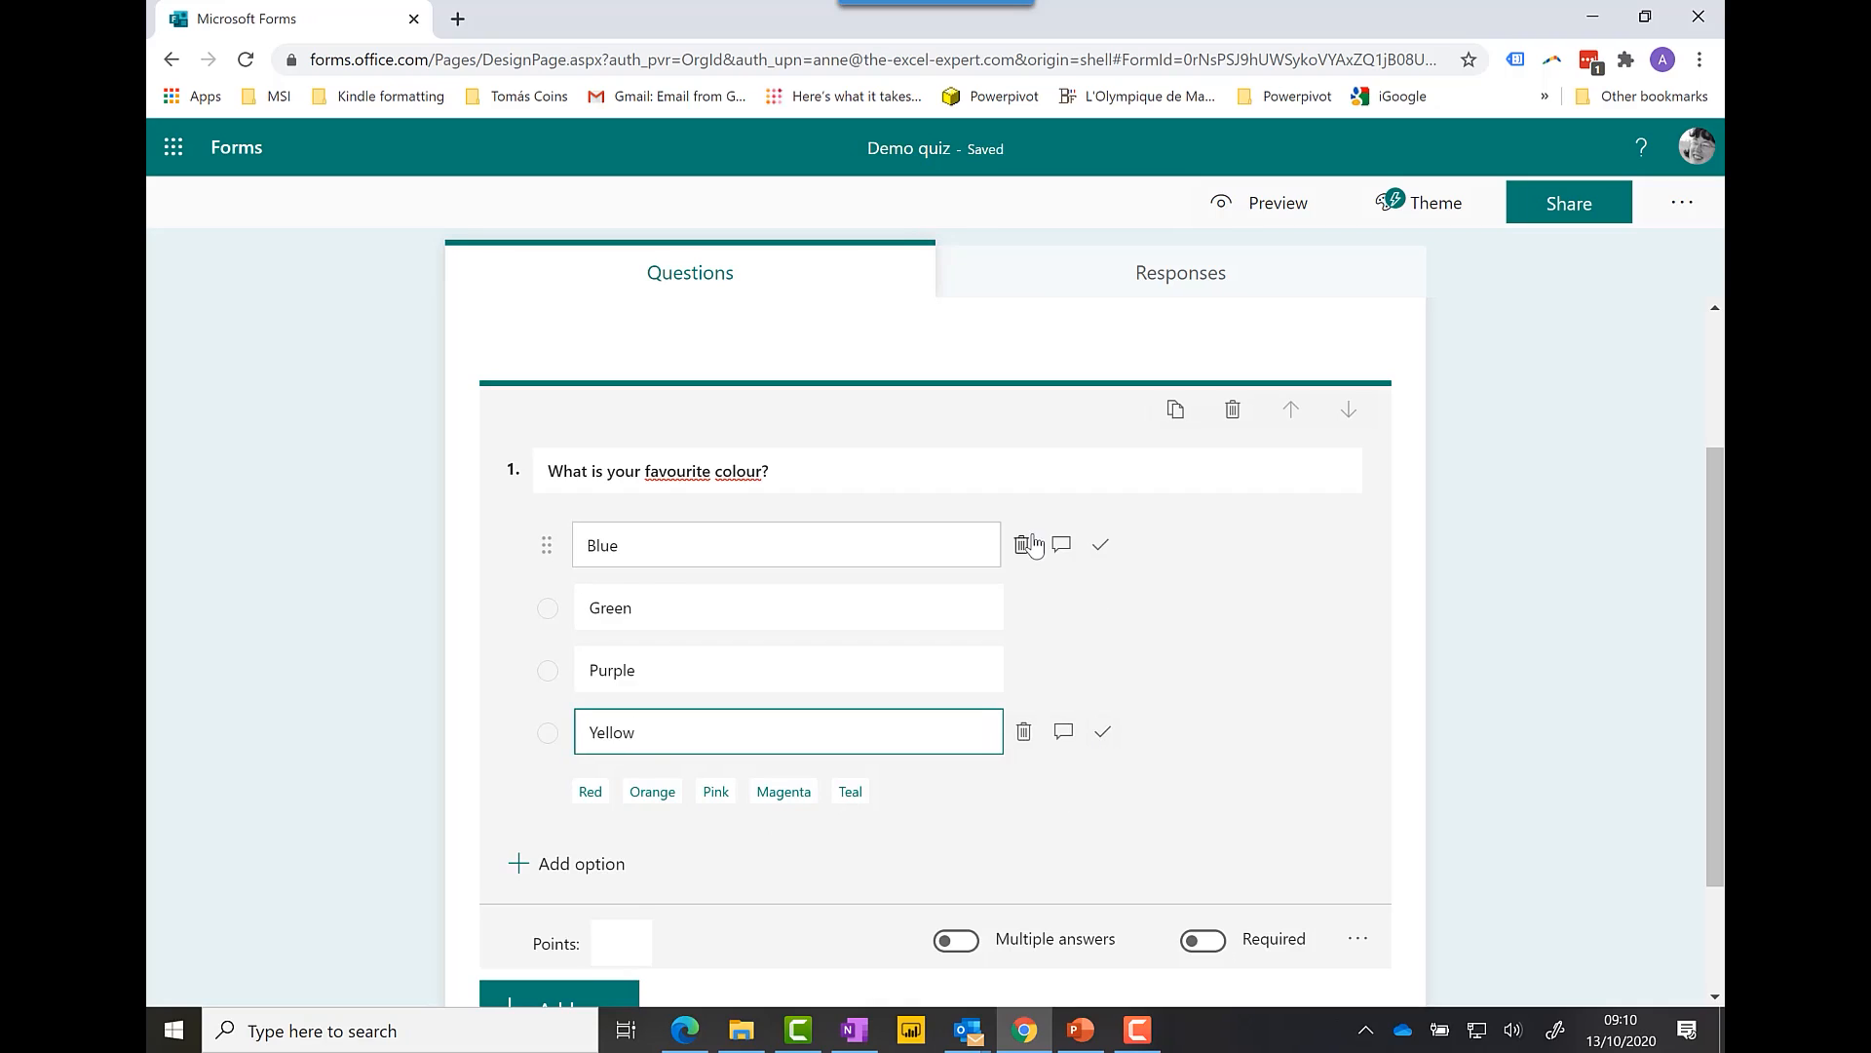
left_click(1102, 548)
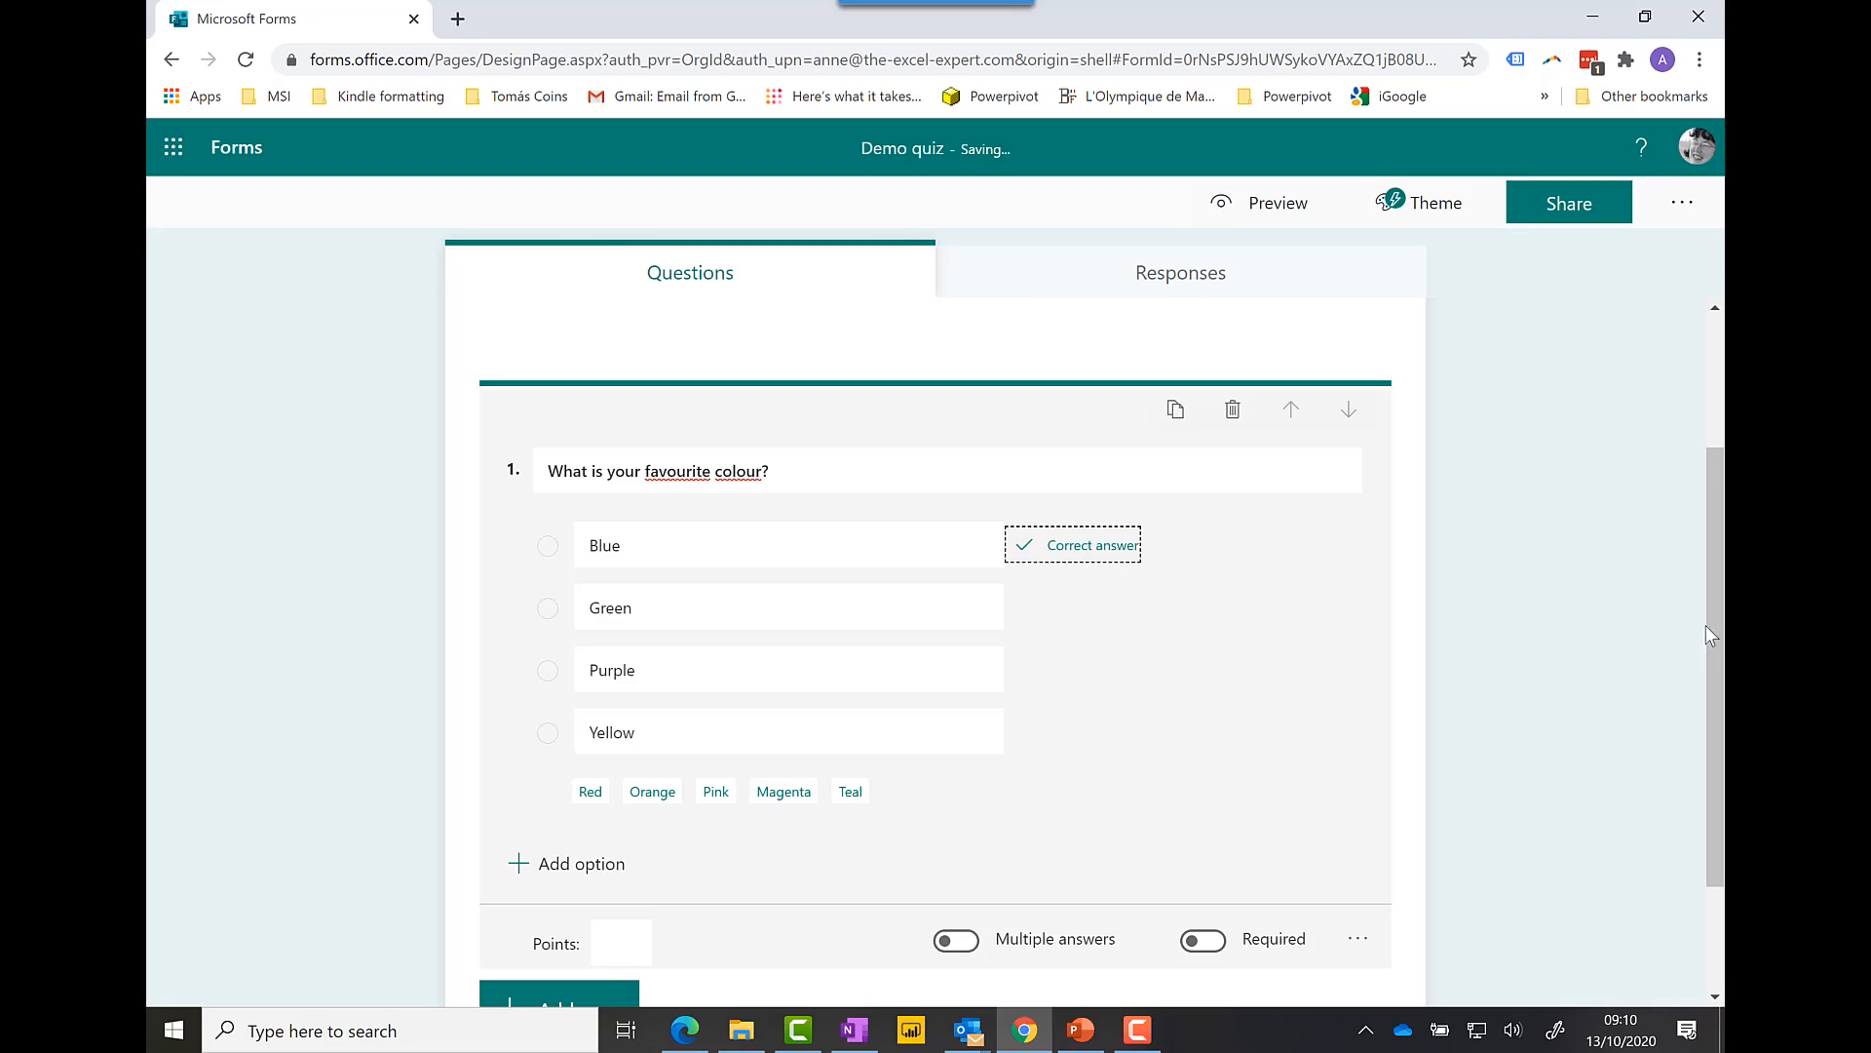
left_click_drag(1716, 624, 1712, 698)
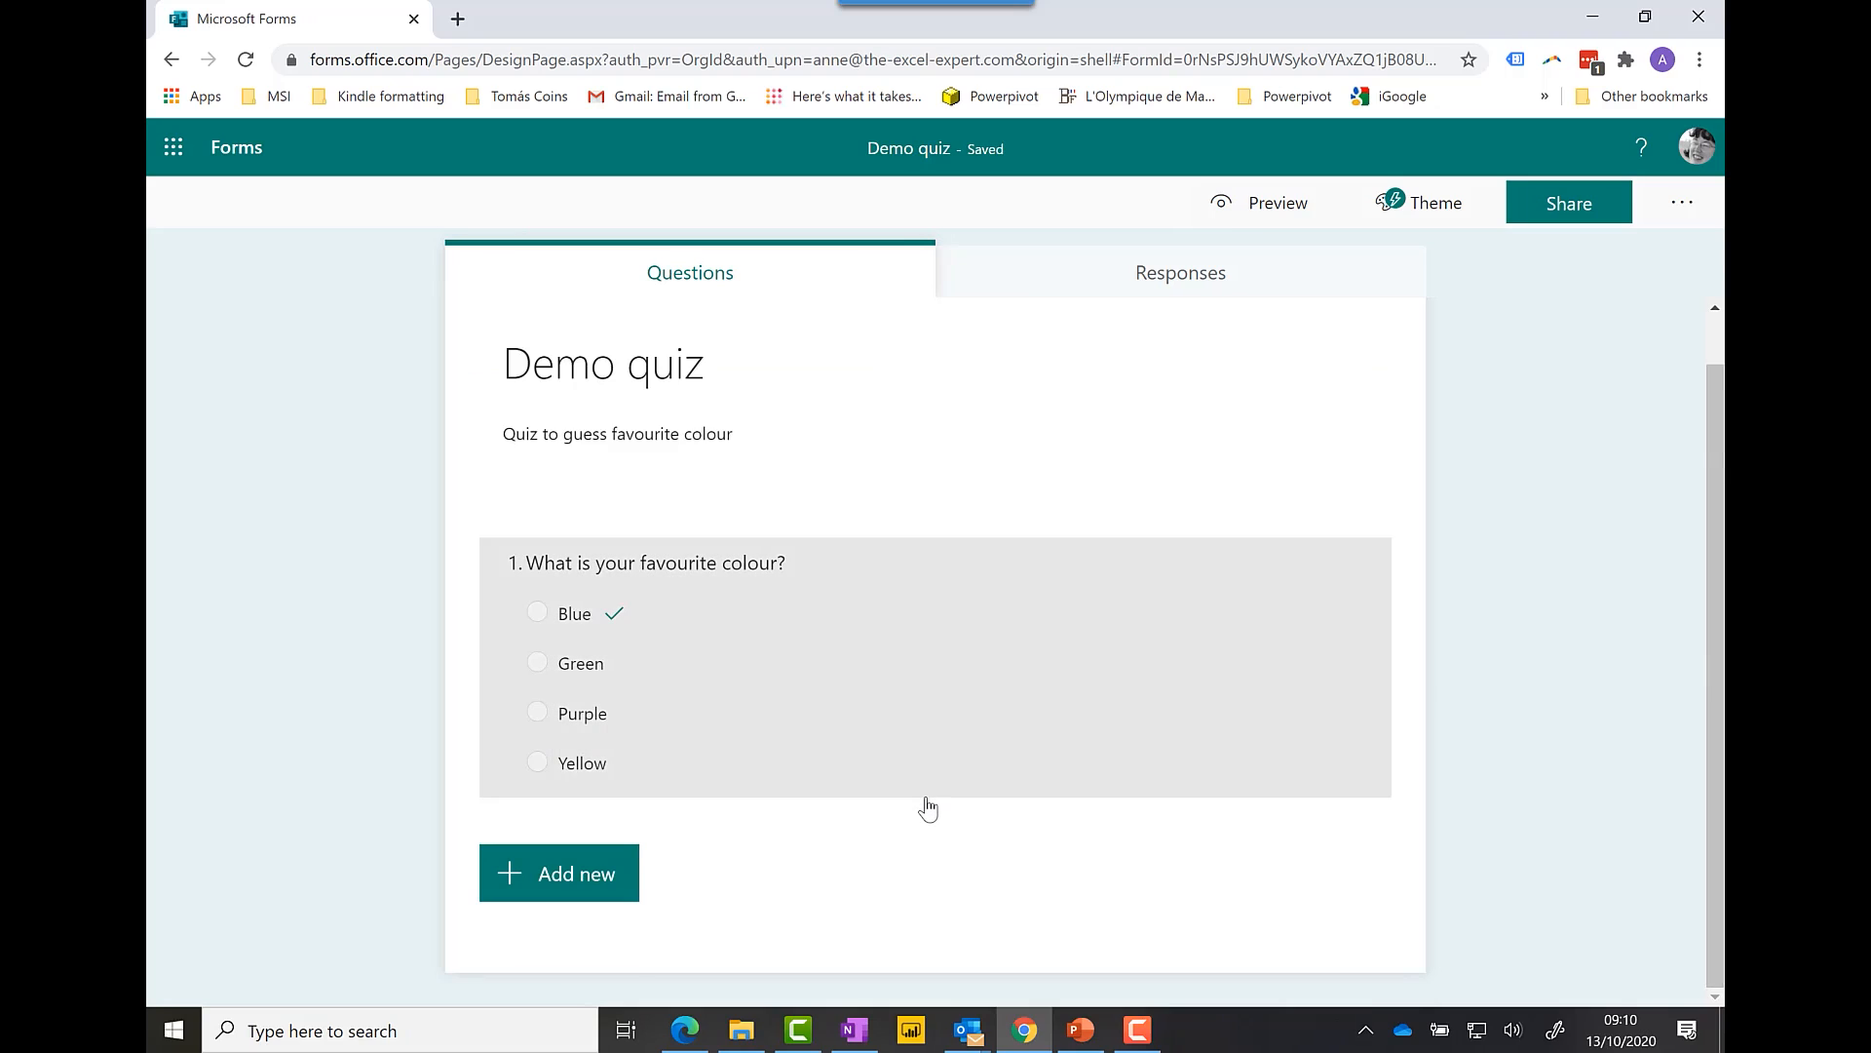
Step: Set question 1's points to 5 and switch on its Required toggle
left_click(924, 795)
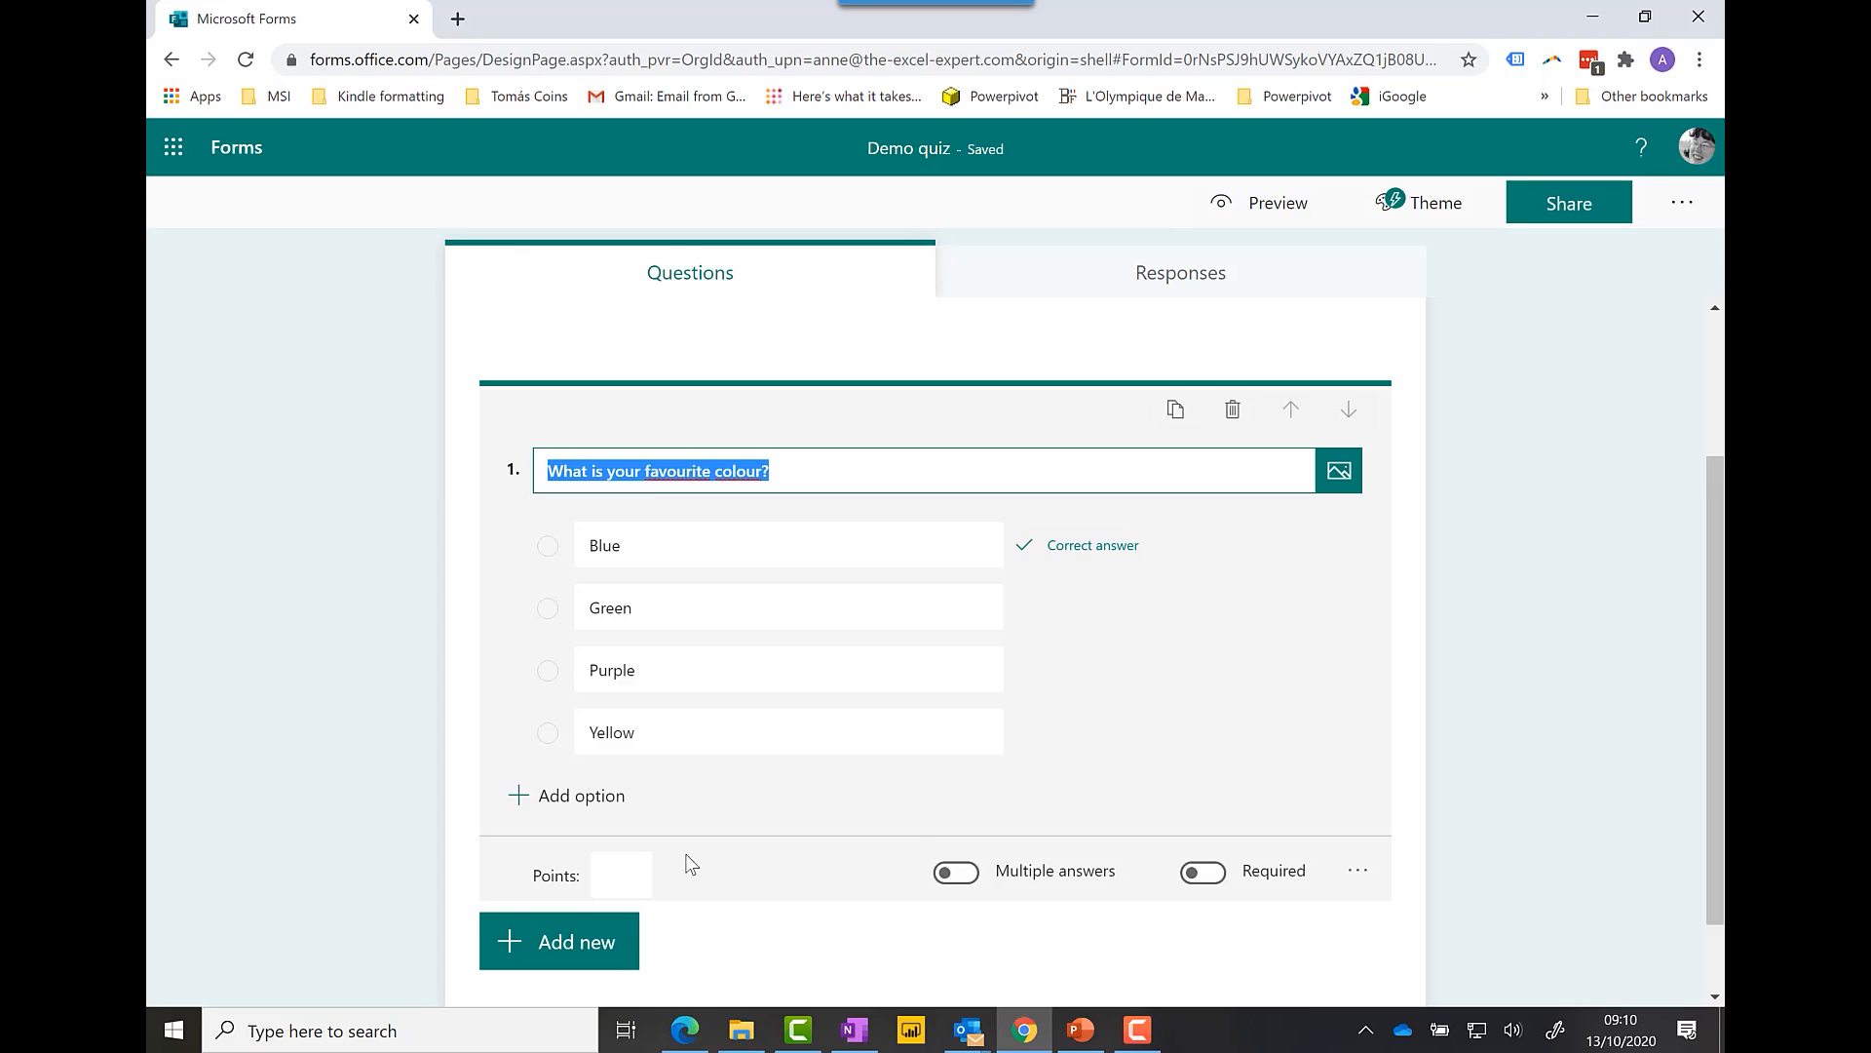
left_click(629, 874)
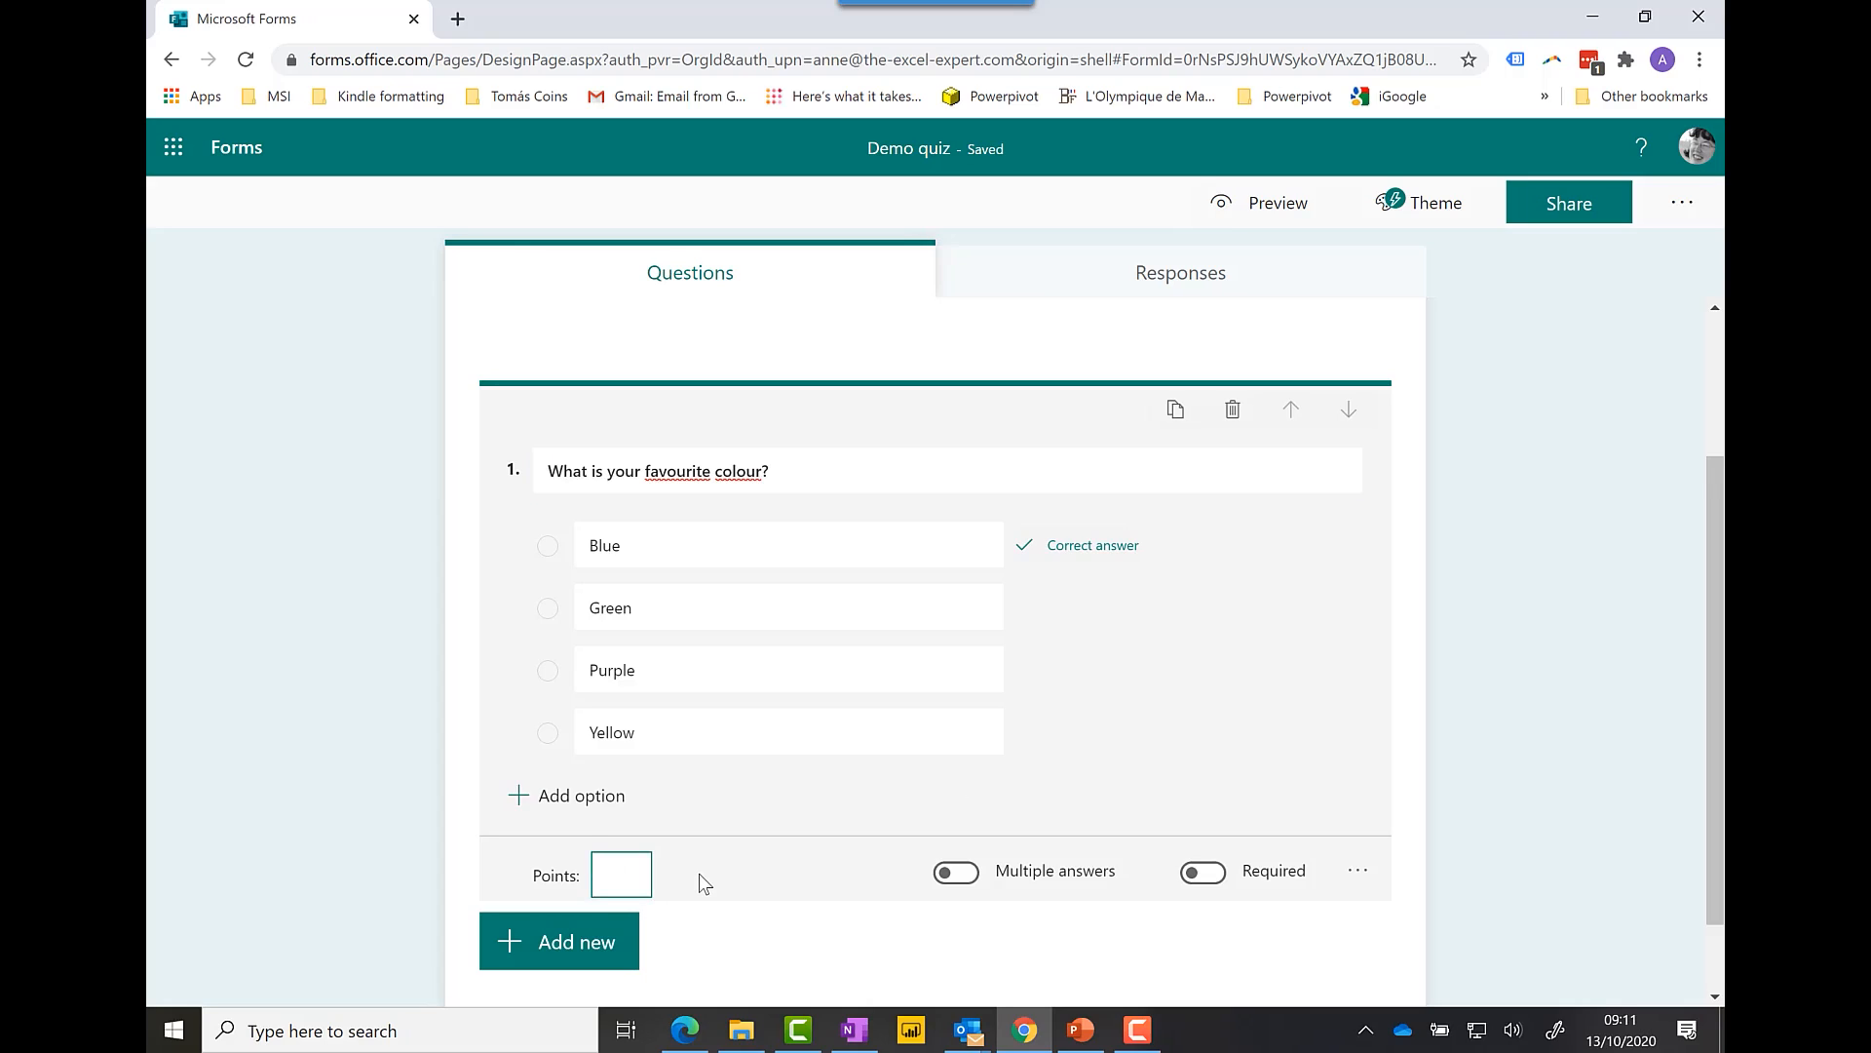
type("5")
left_click(1214, 881)
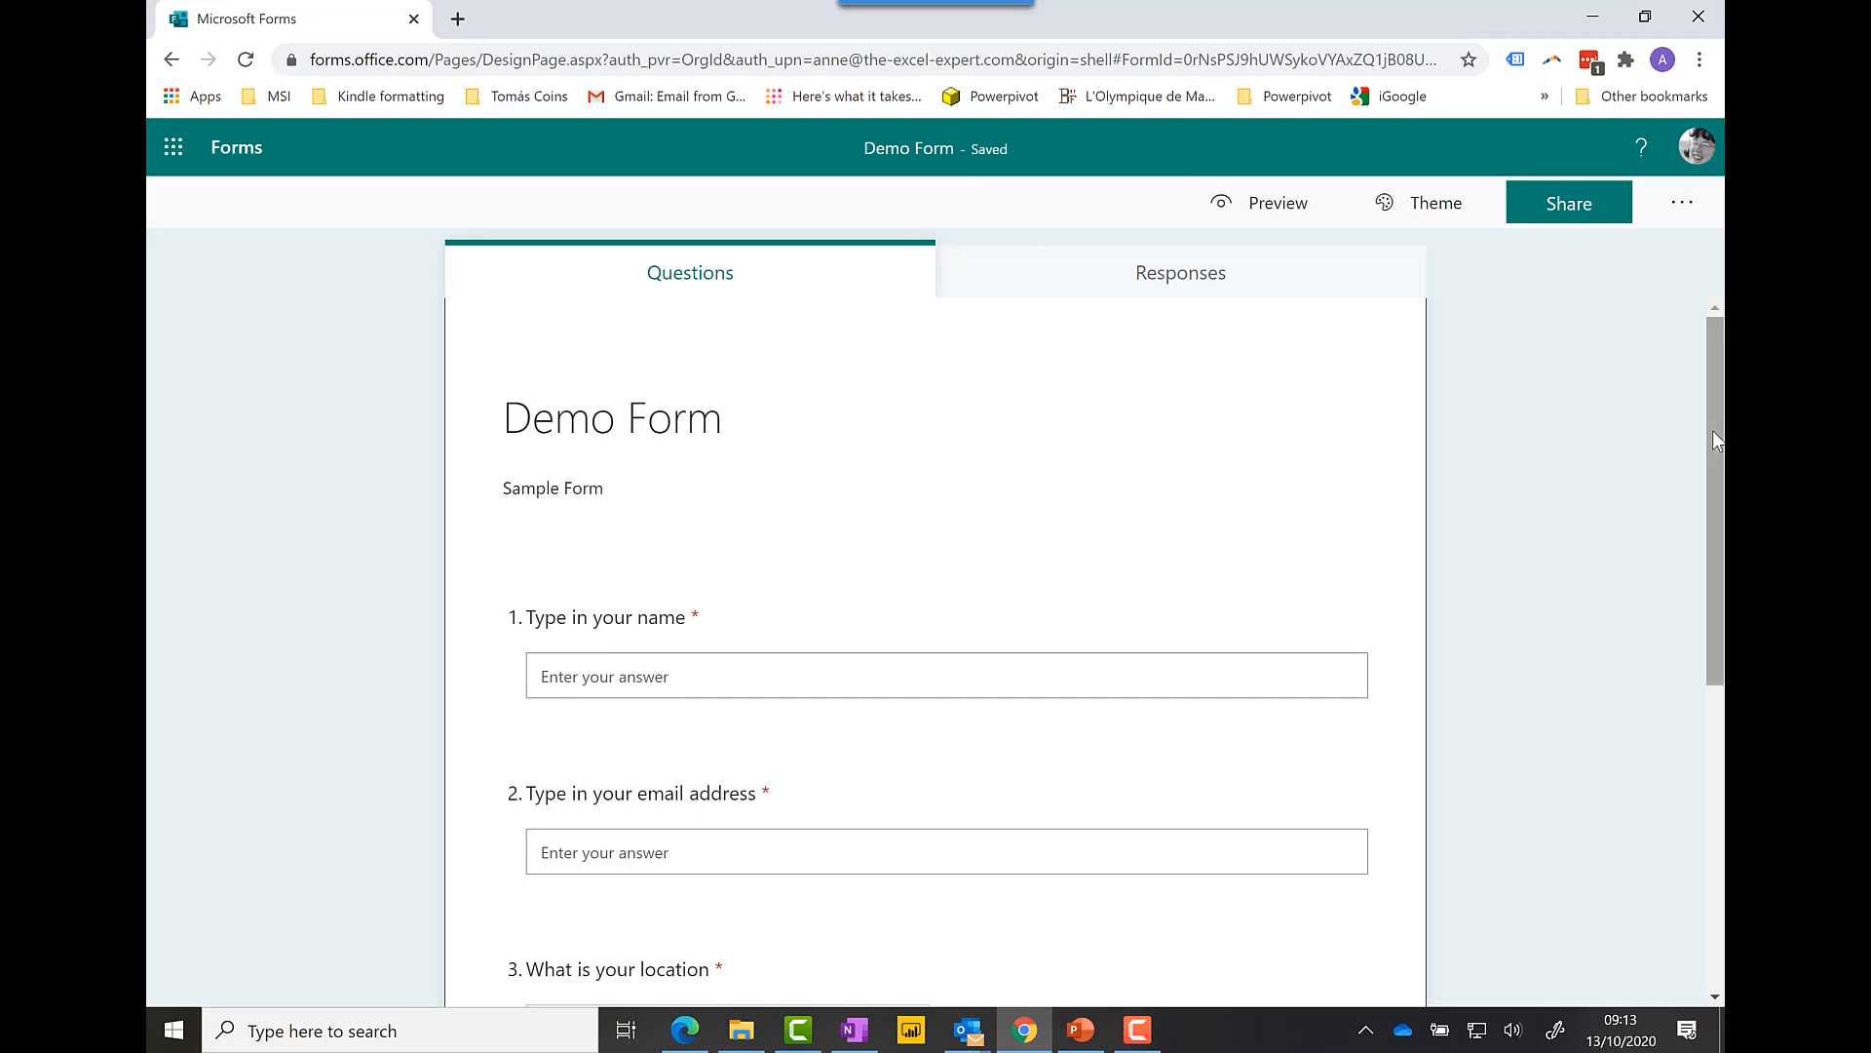
left_click_drag(1713, 439, 1699, 616)
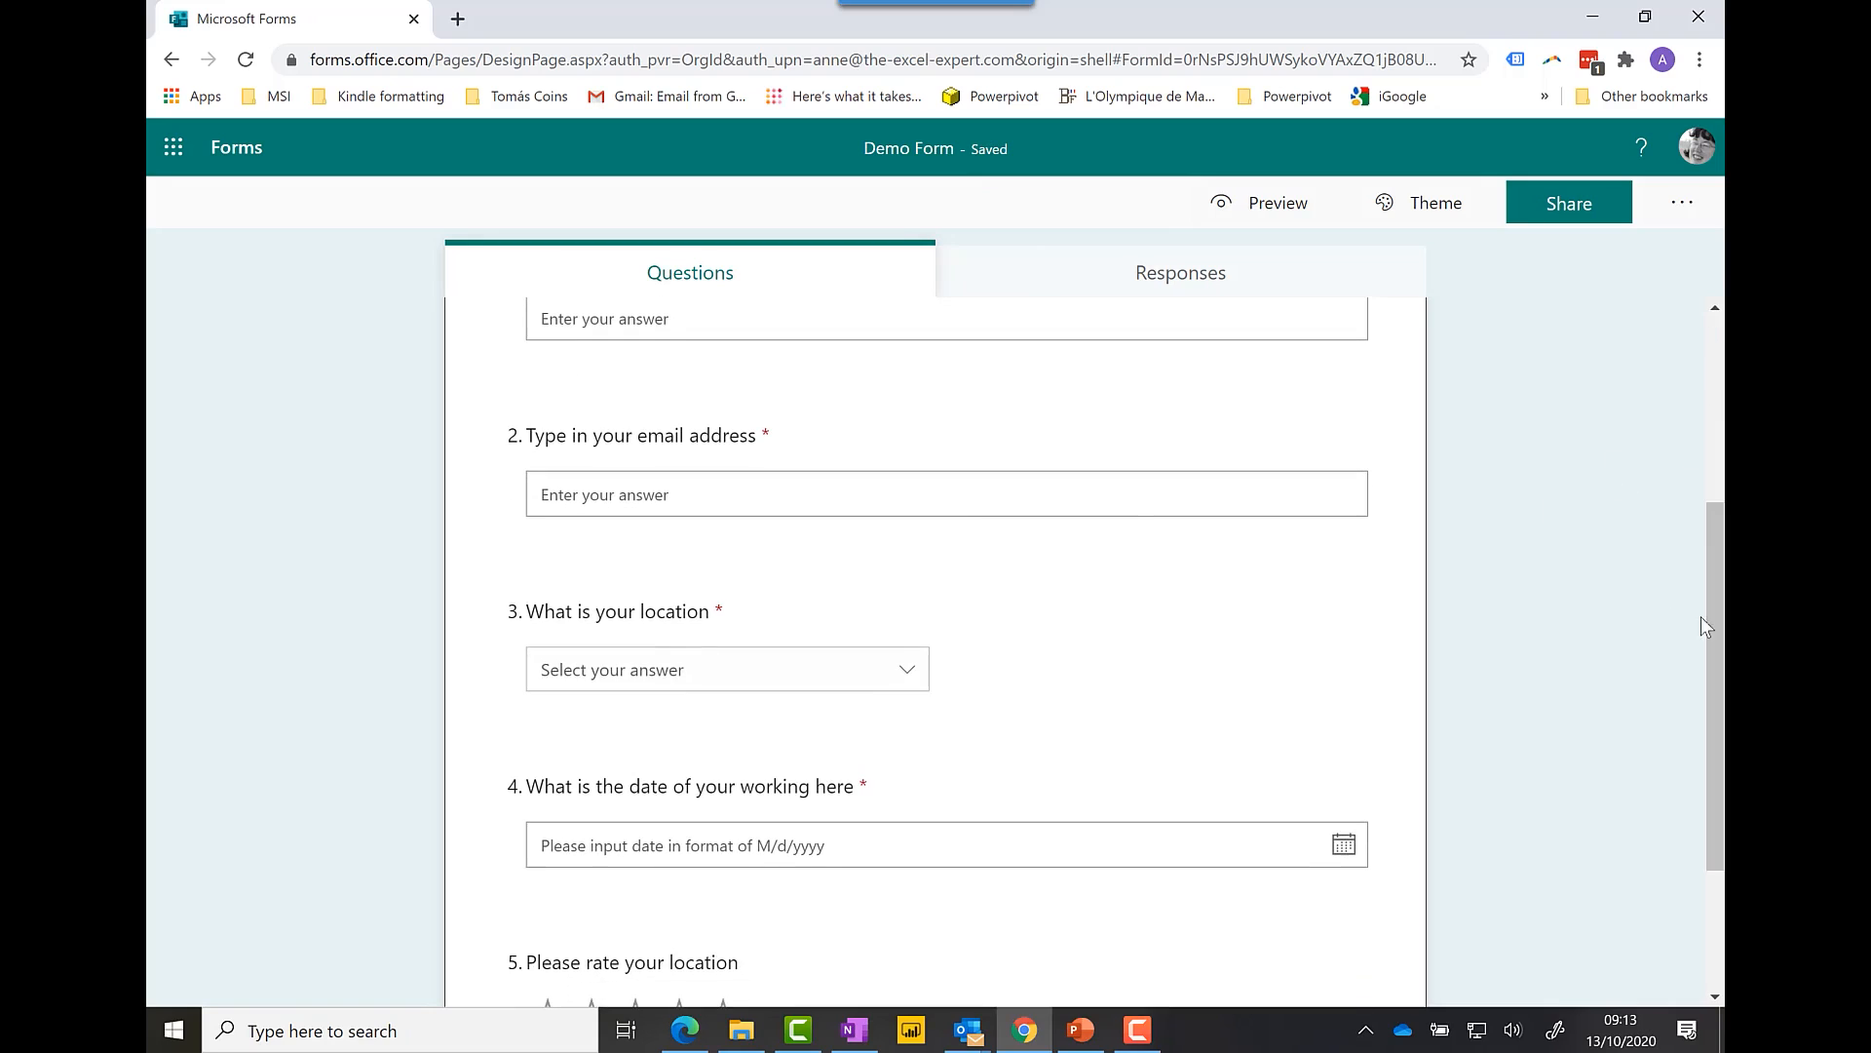
left_click(1099, 665)
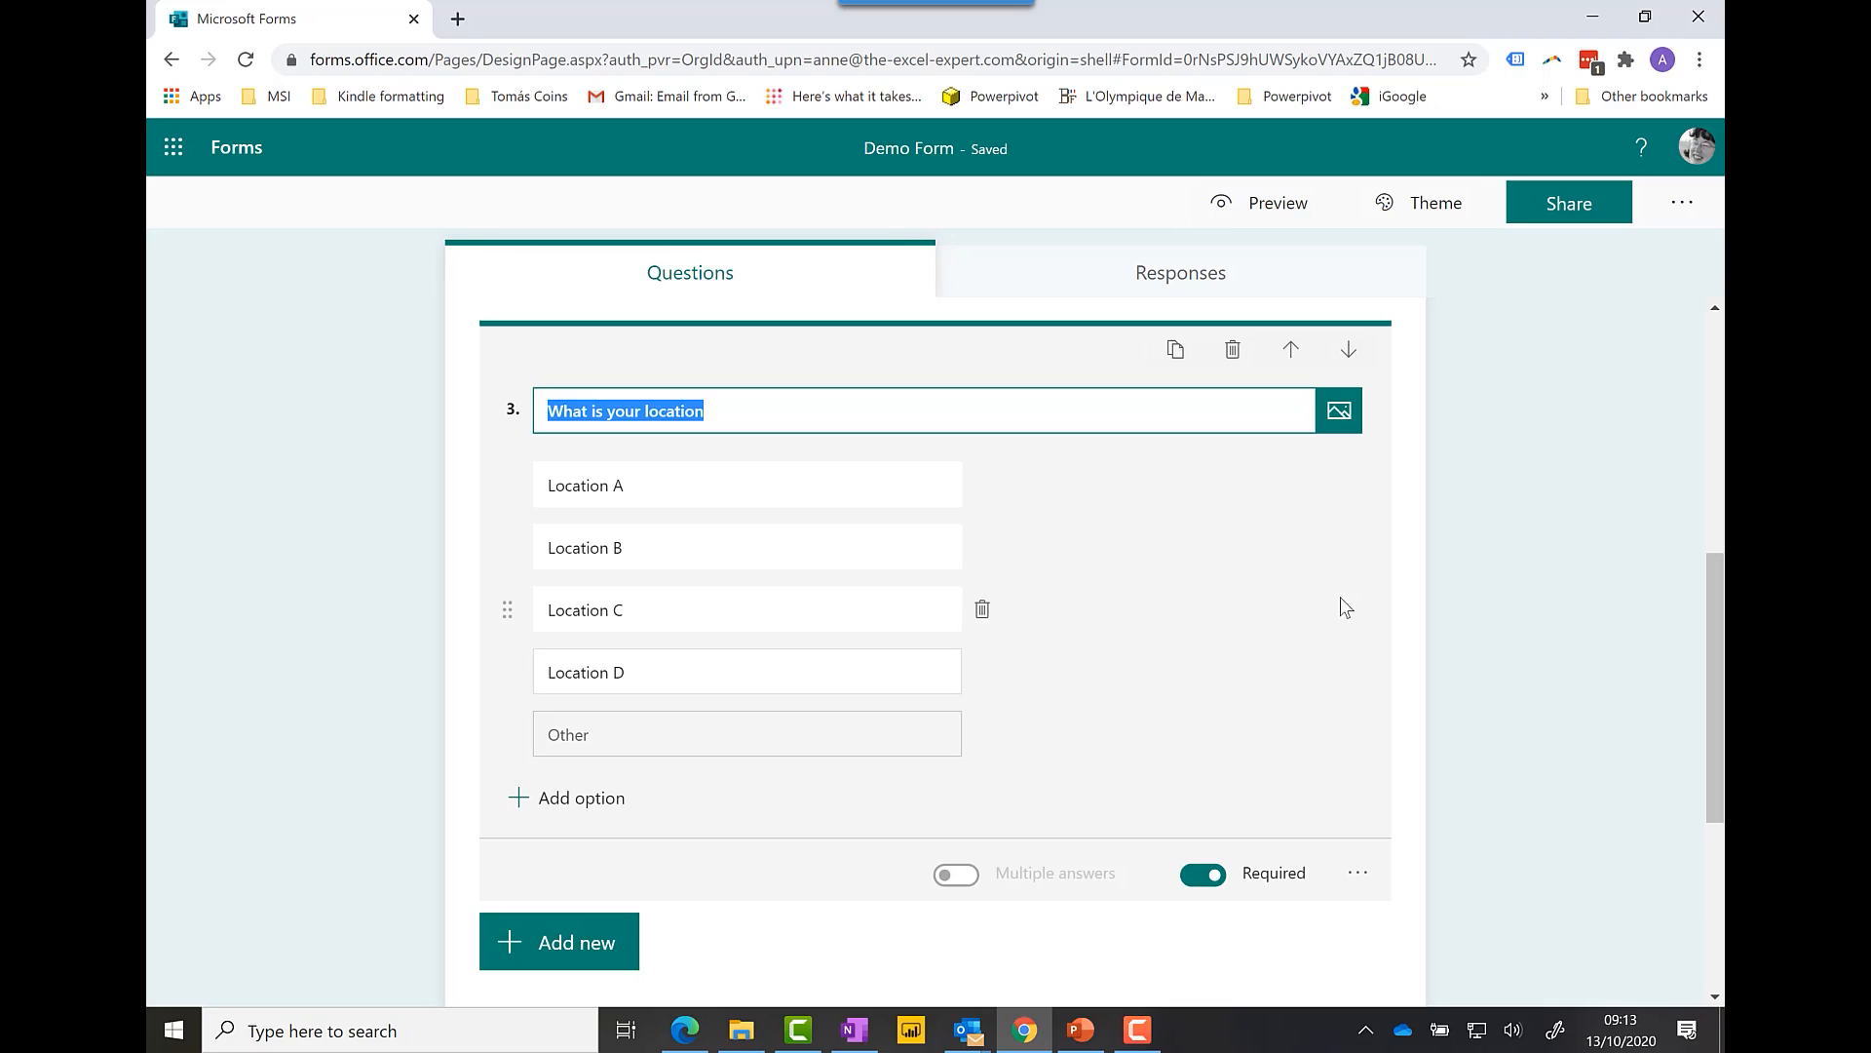
left_click_drag(1719, 729, 1717, 709)
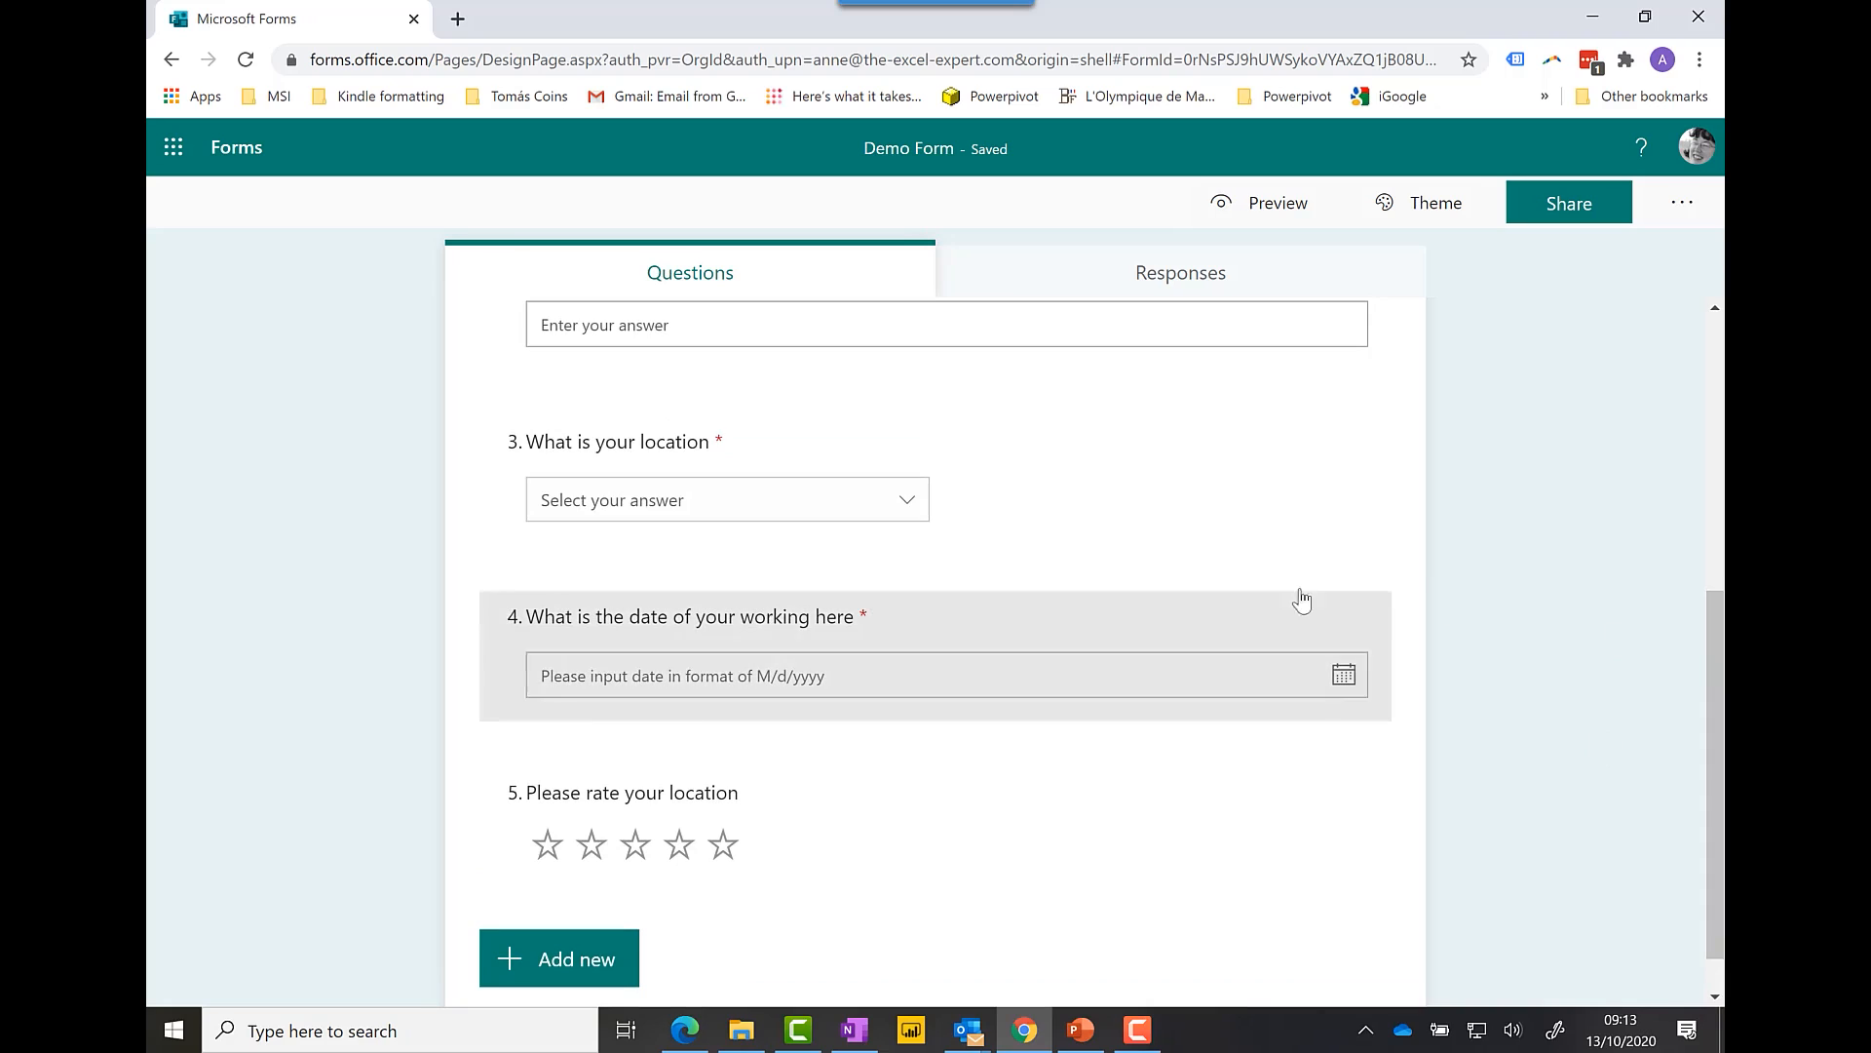
left_click(1297, 495)
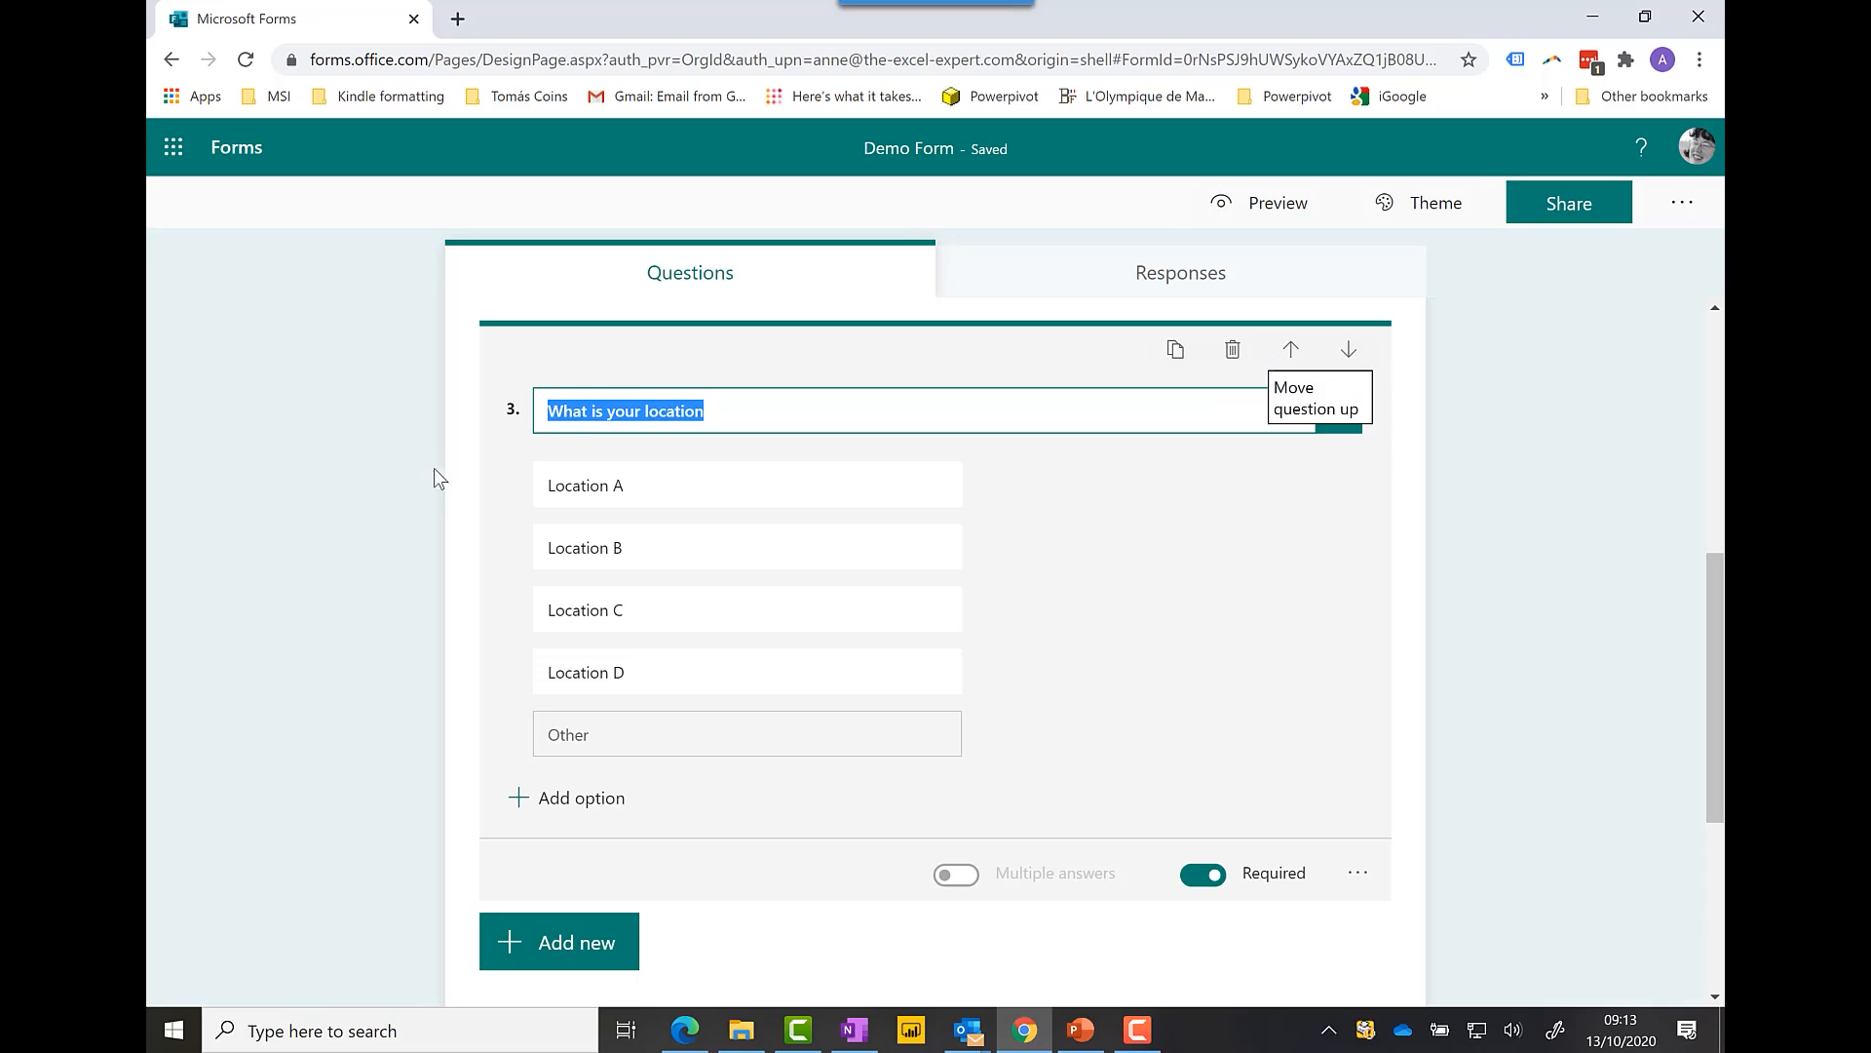
left_click(1292, 357)
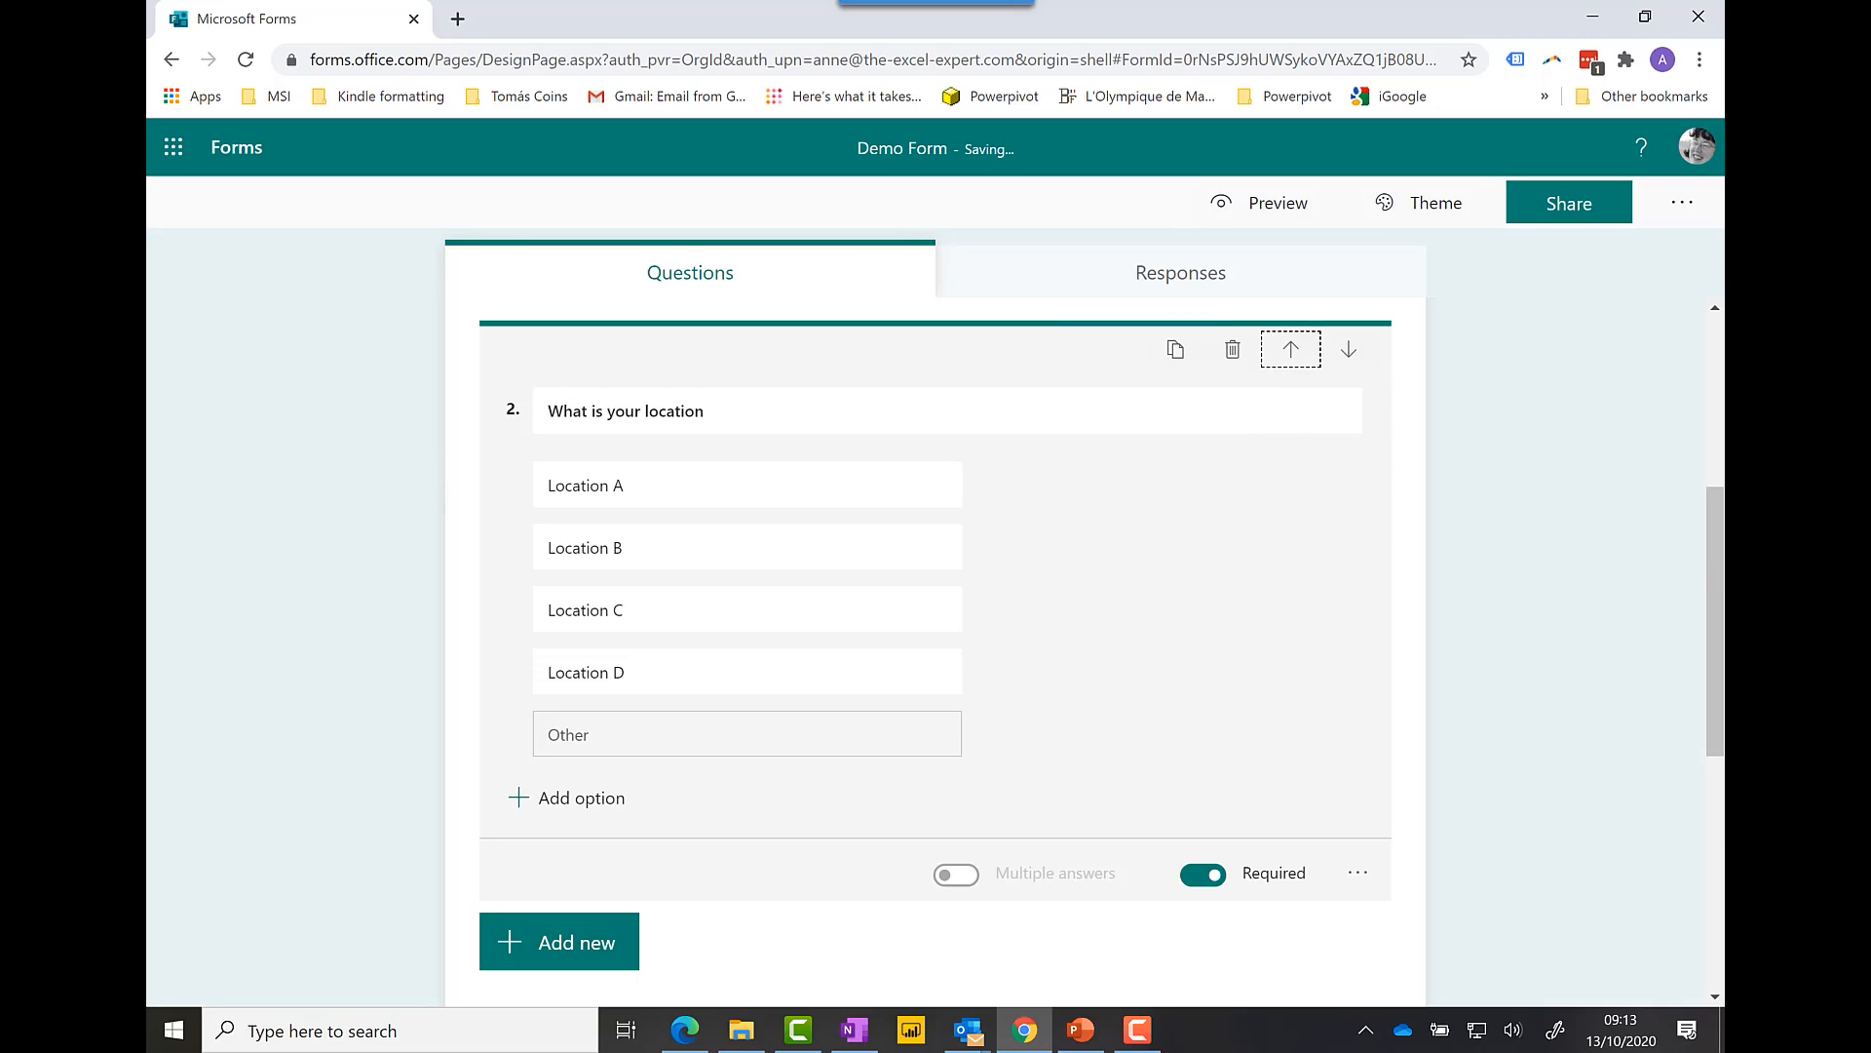
left_click_drag(1714, 582, 1711, 482)
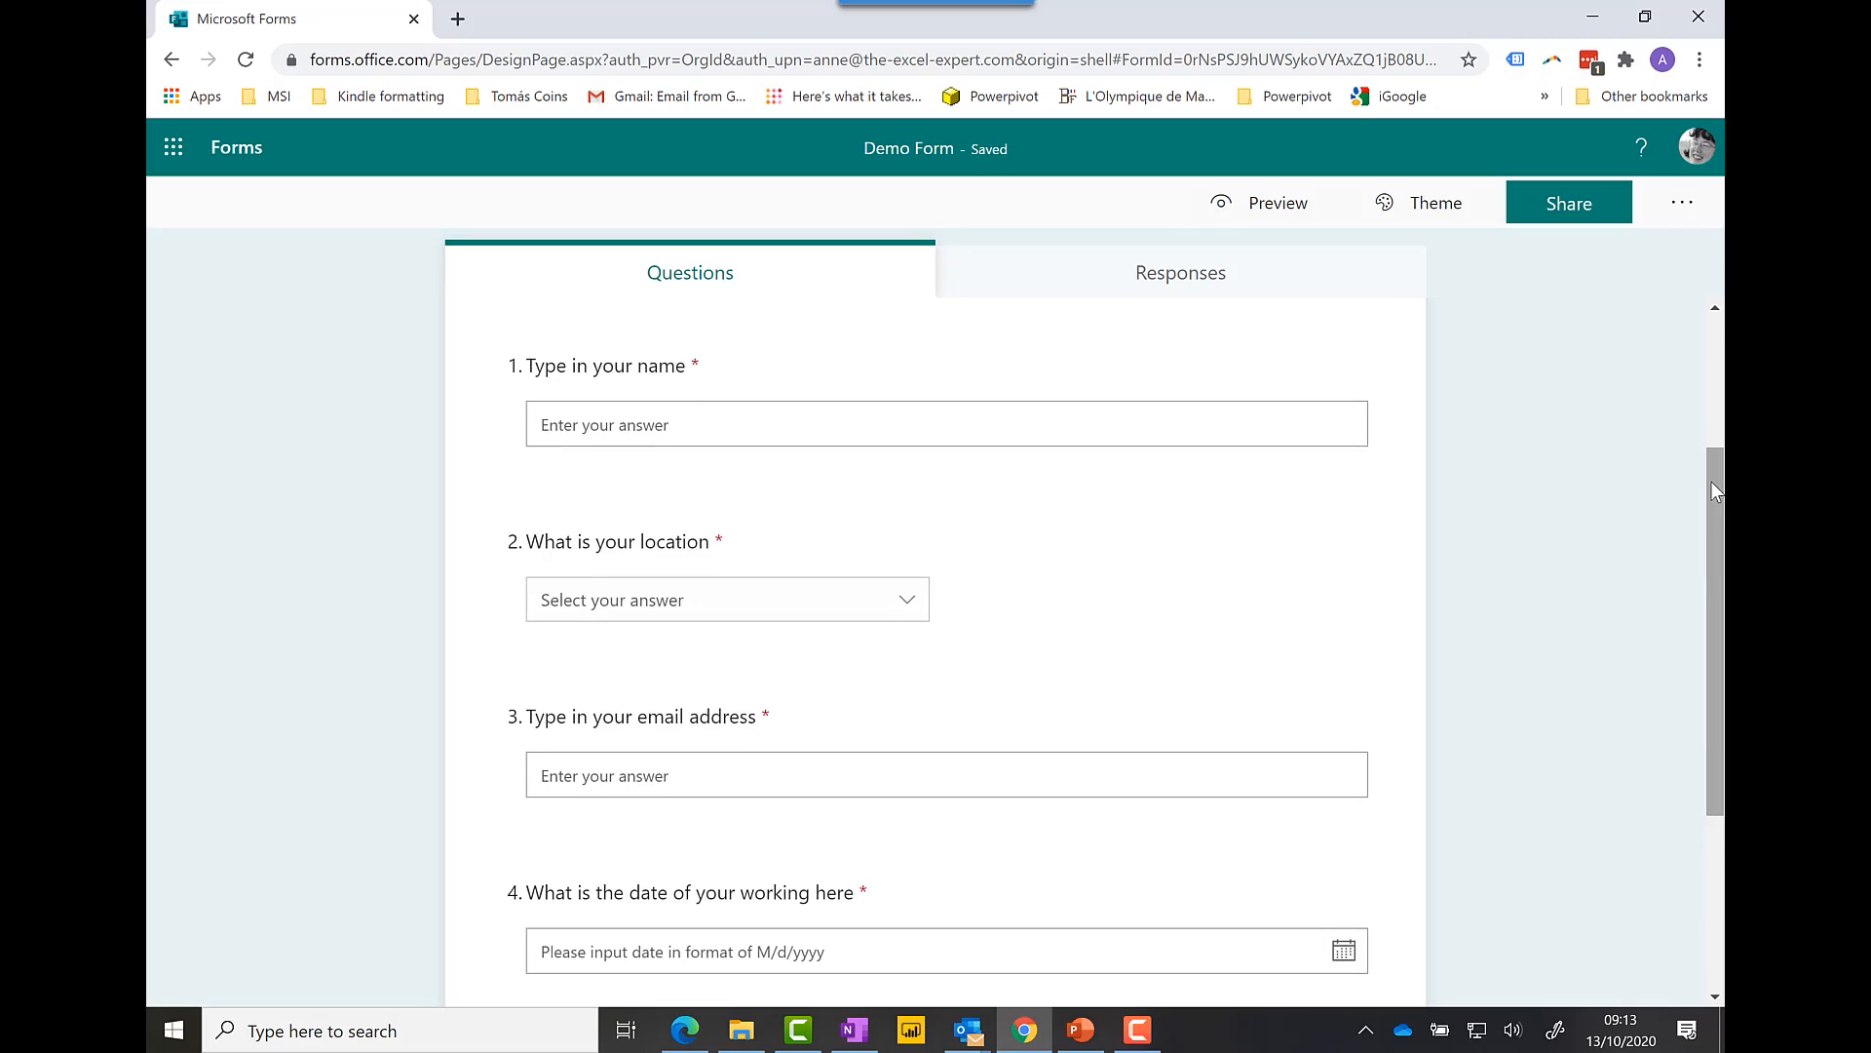
left_click(1299, 589)
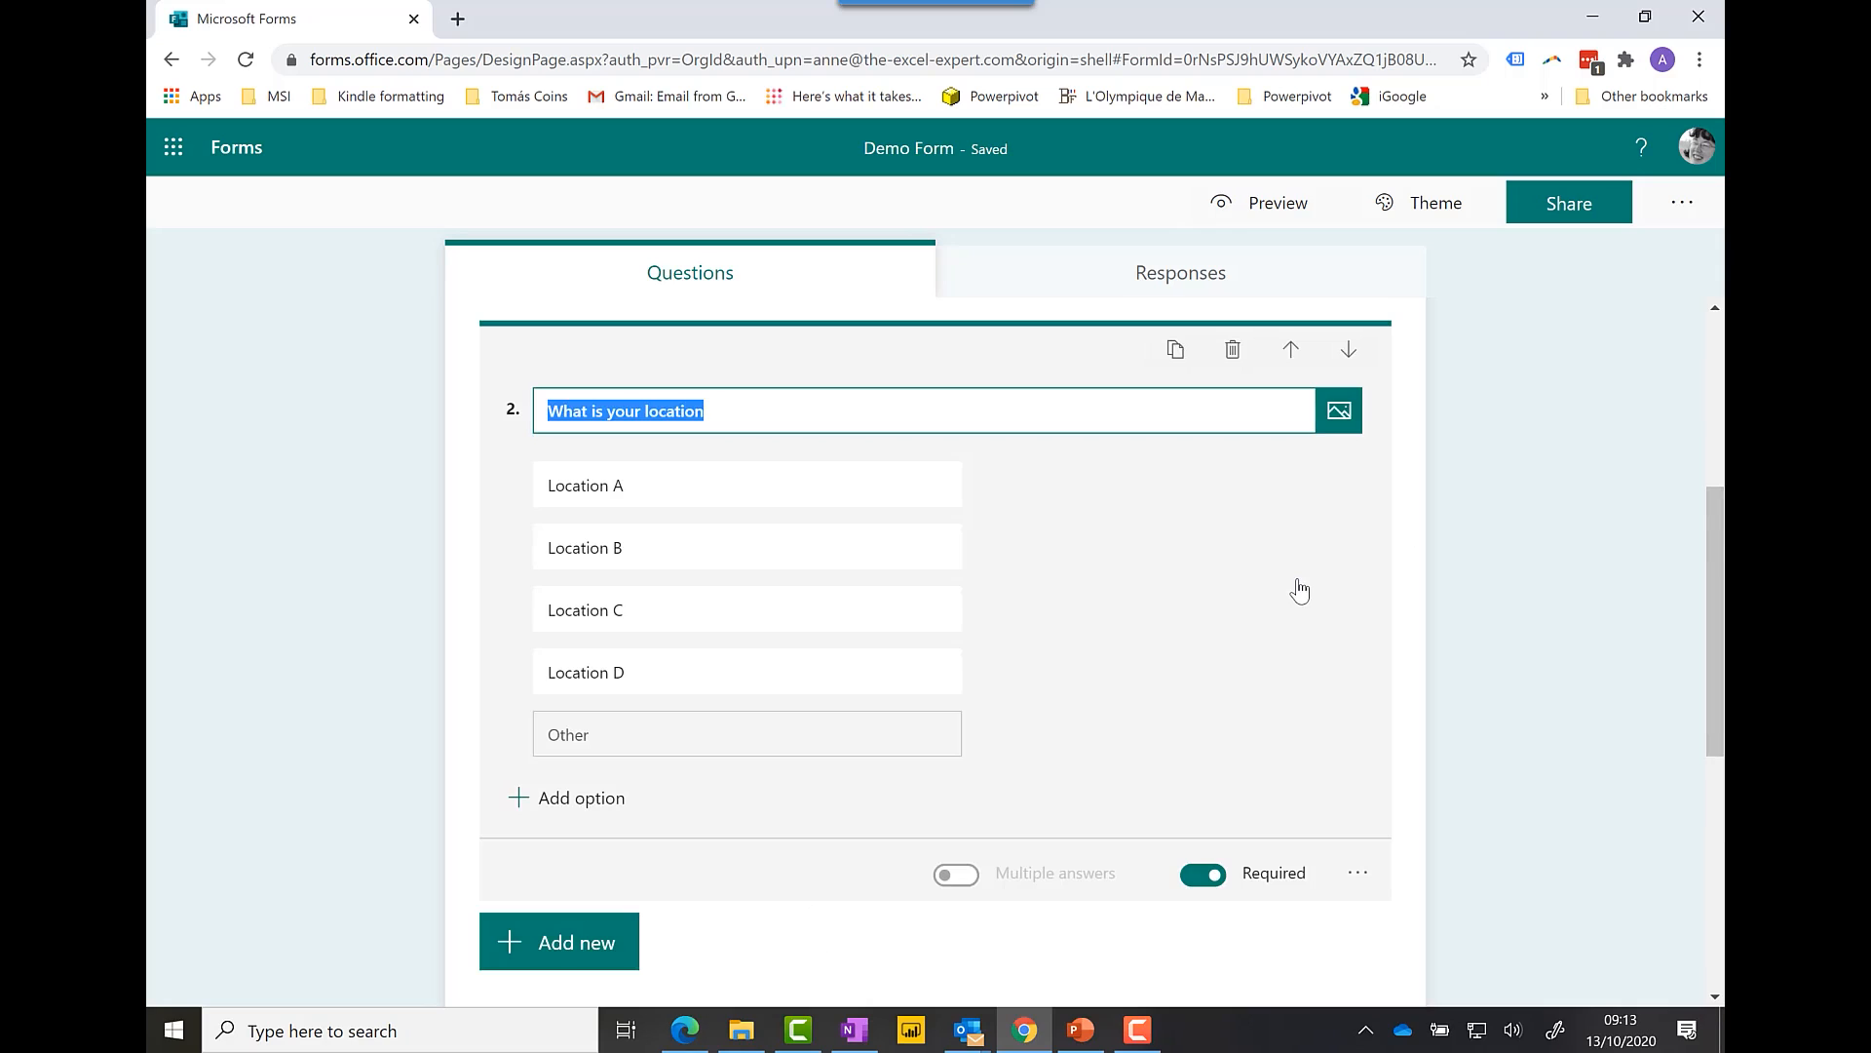
left_click(1349, 348)
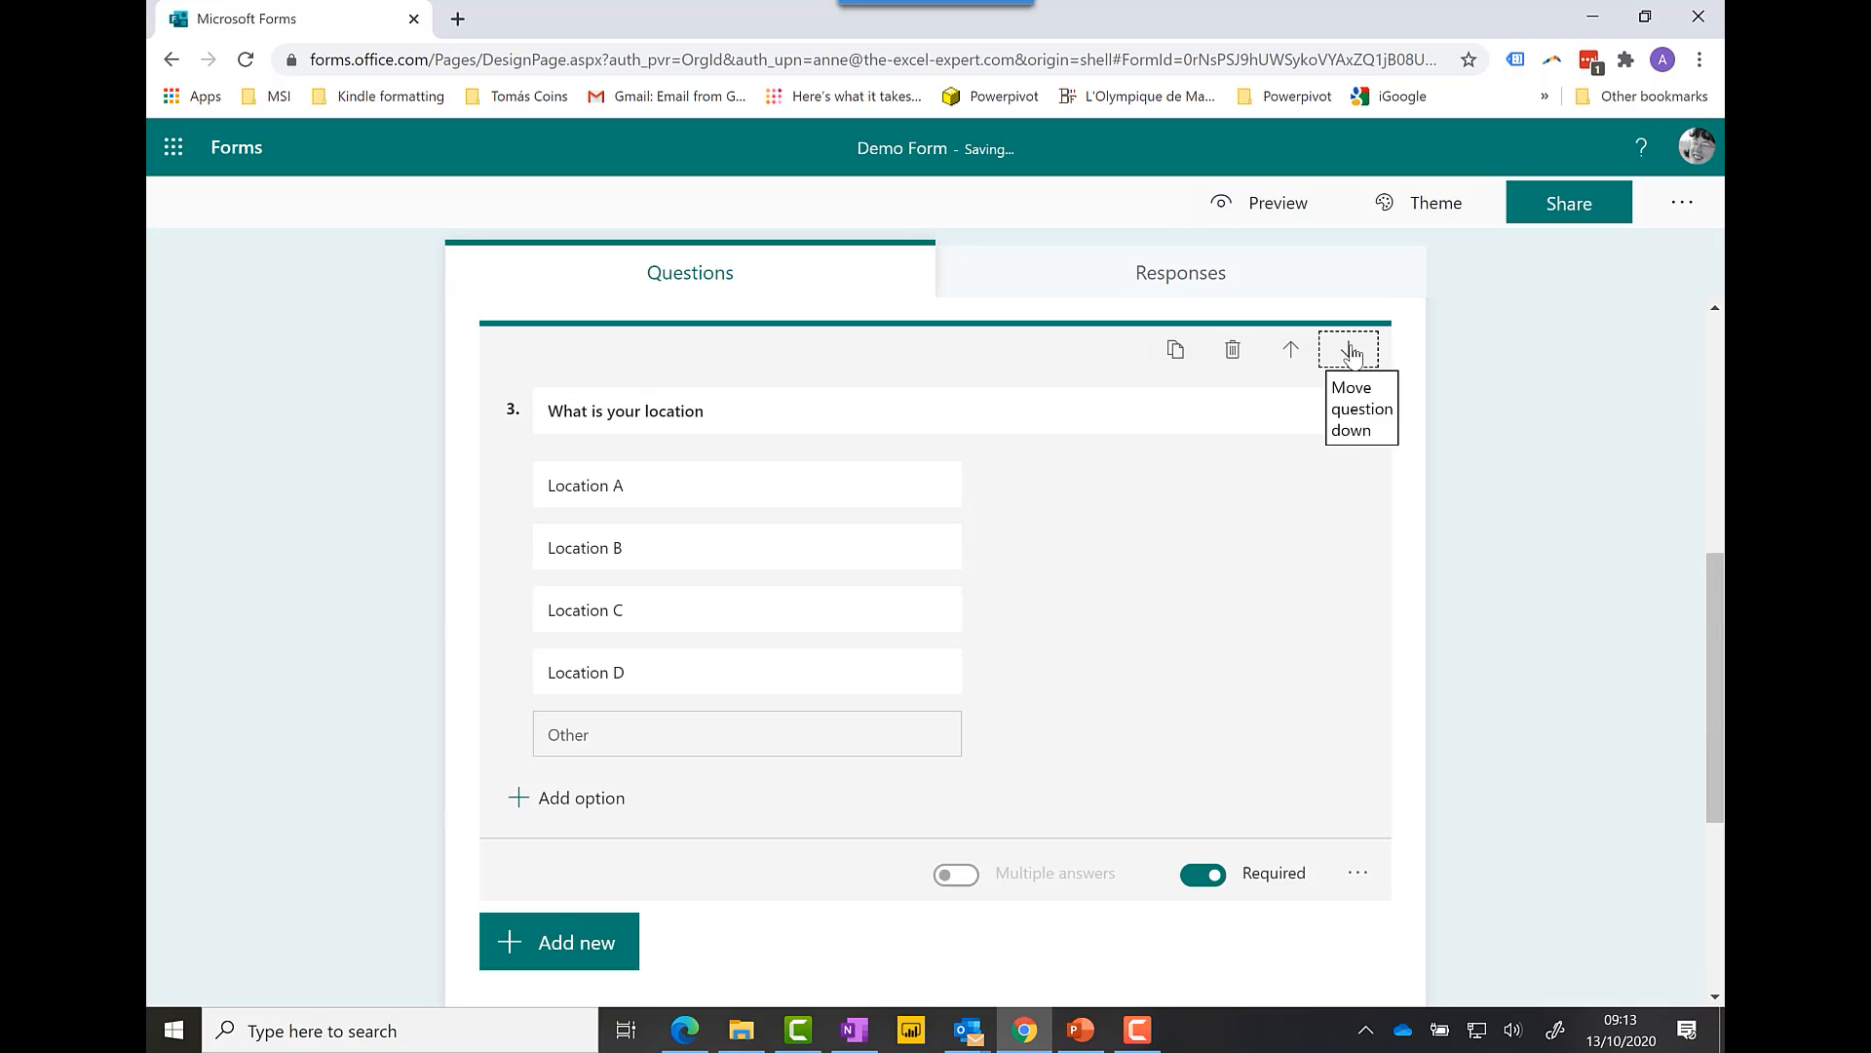
left_click_drag(1718, 750, 1695, 492)
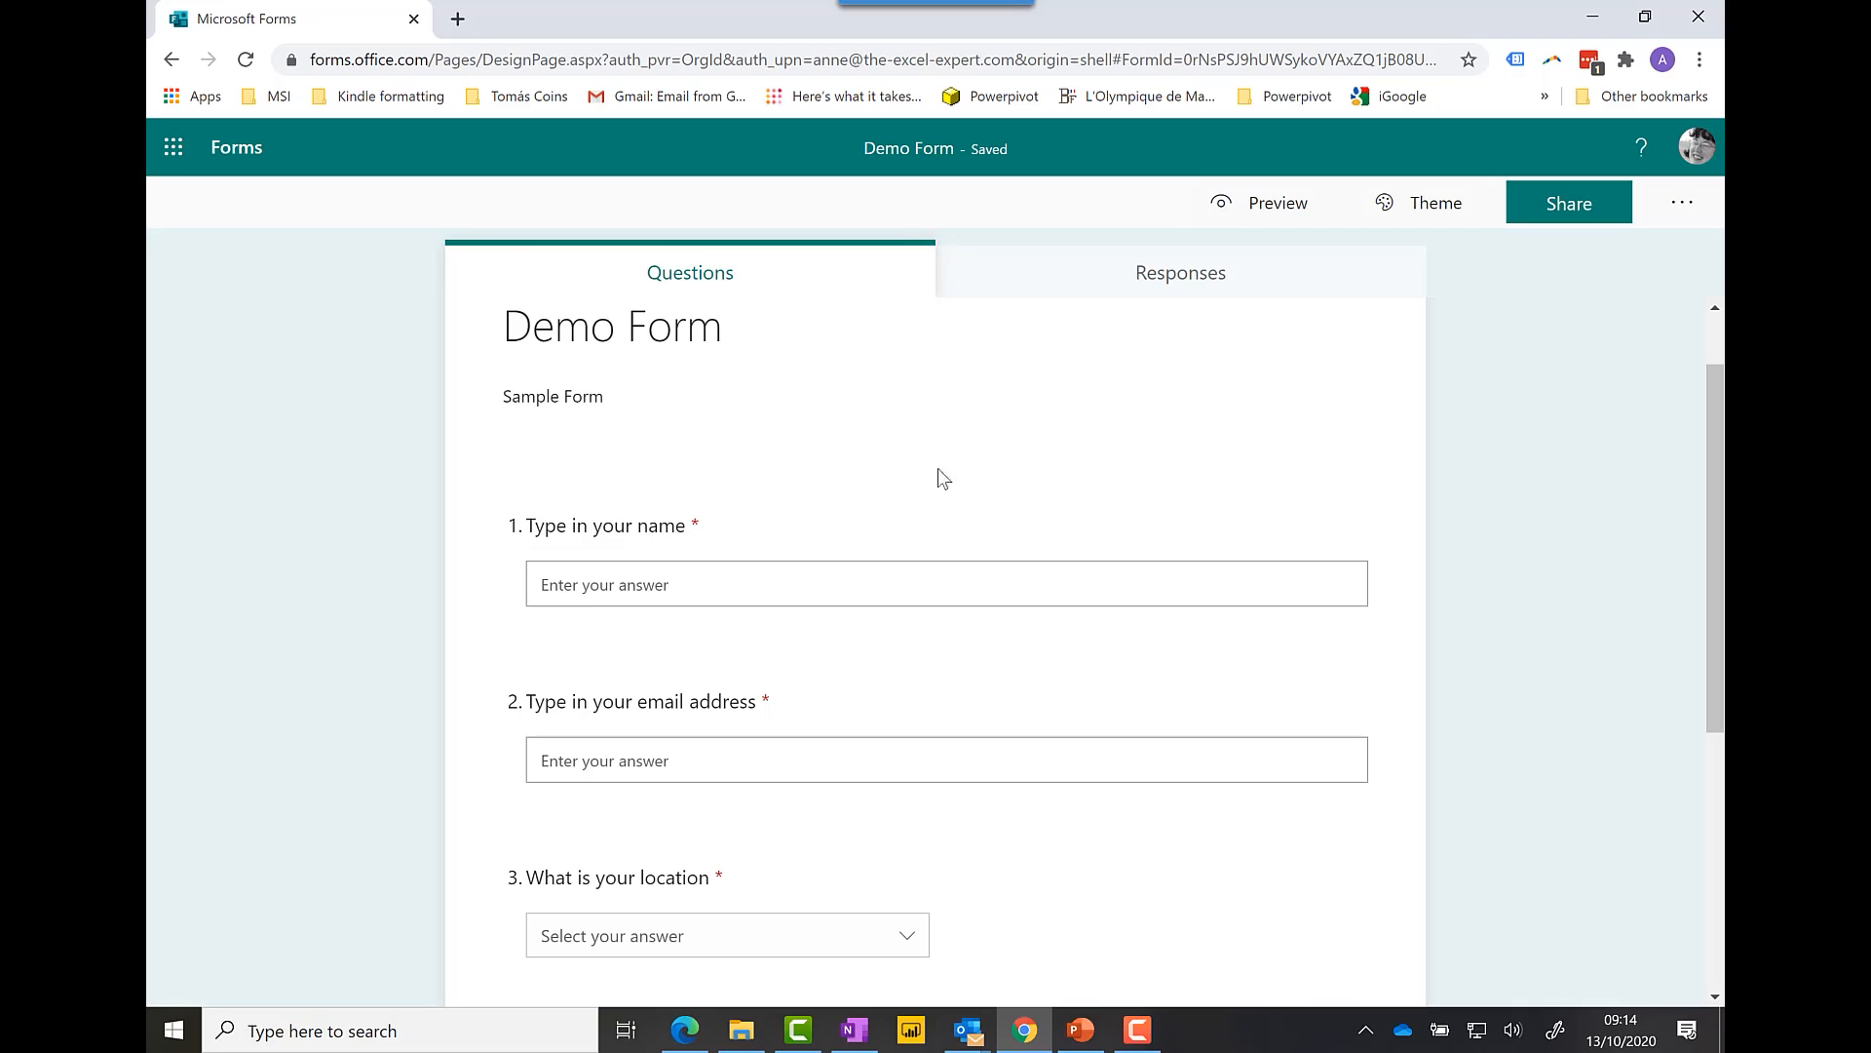
Step: Replace the 'Sample Form' description with 'Demo form to show how Forms work', then return to My forms
left_click(595, 405)
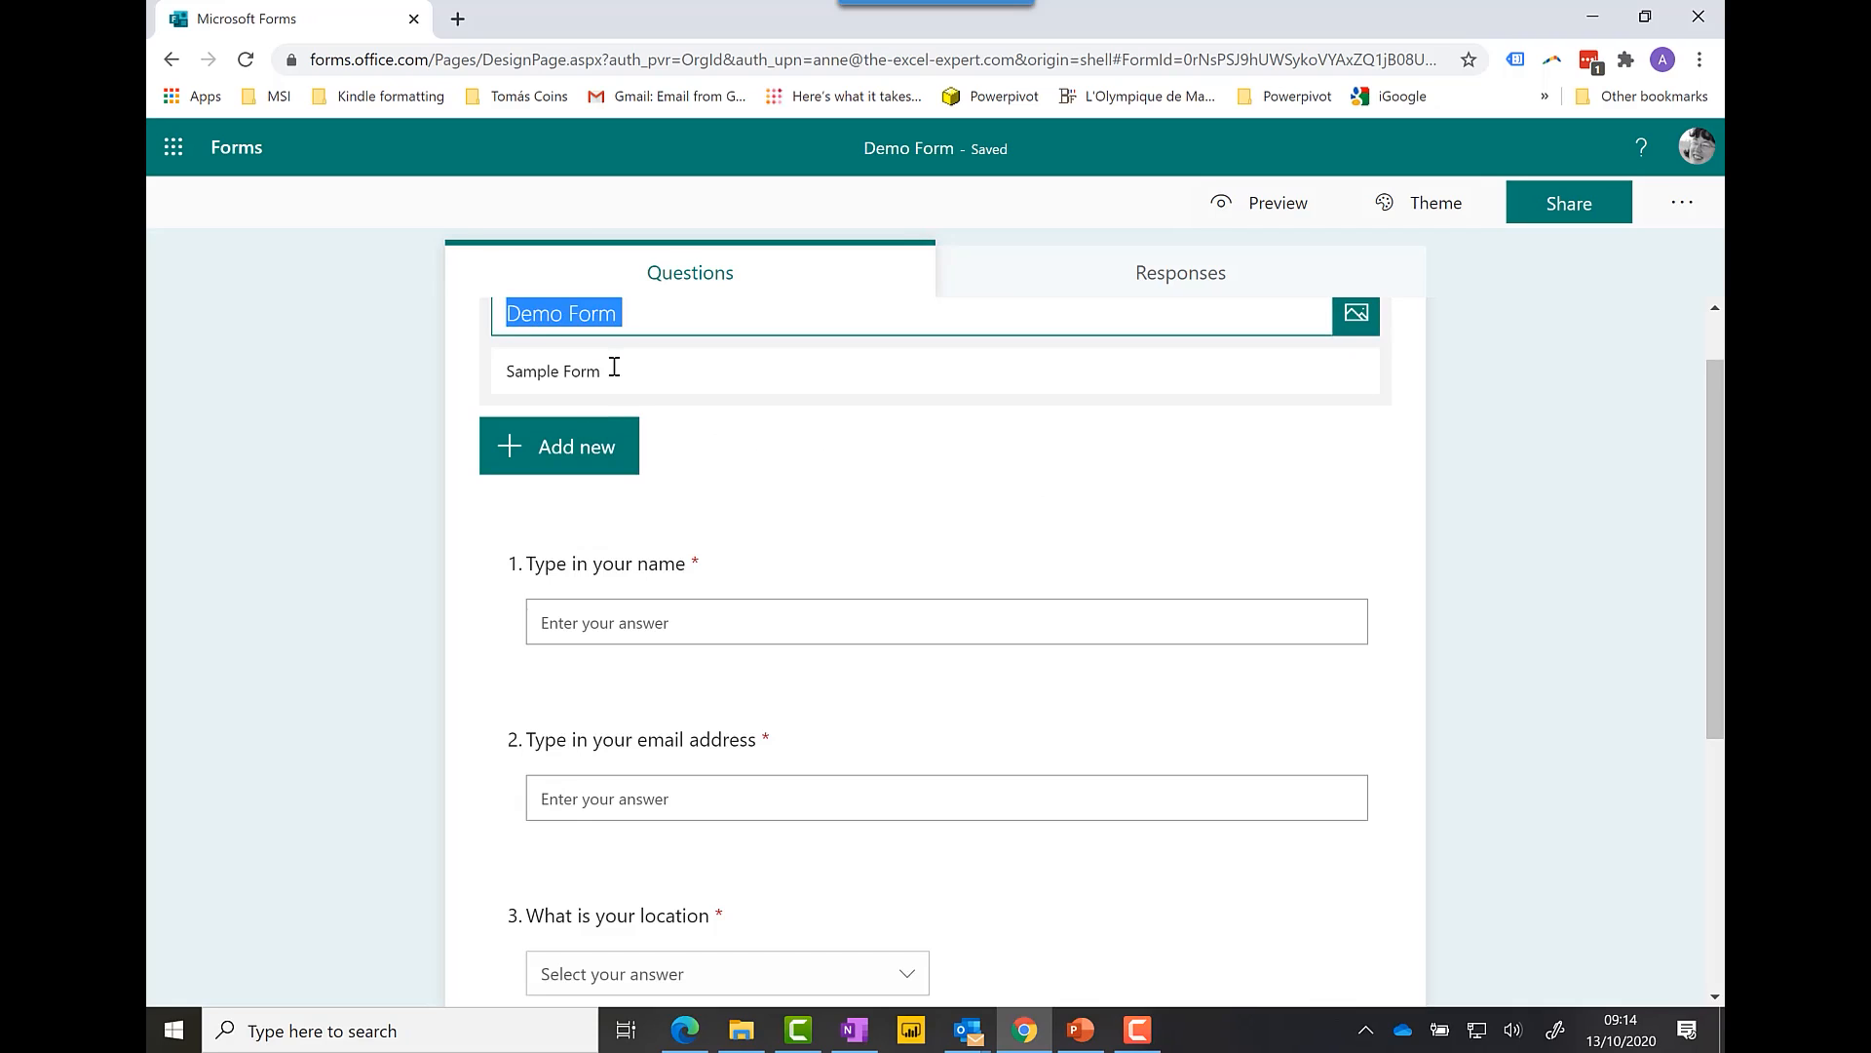
left_click_drag(627, 376, 506, 372)
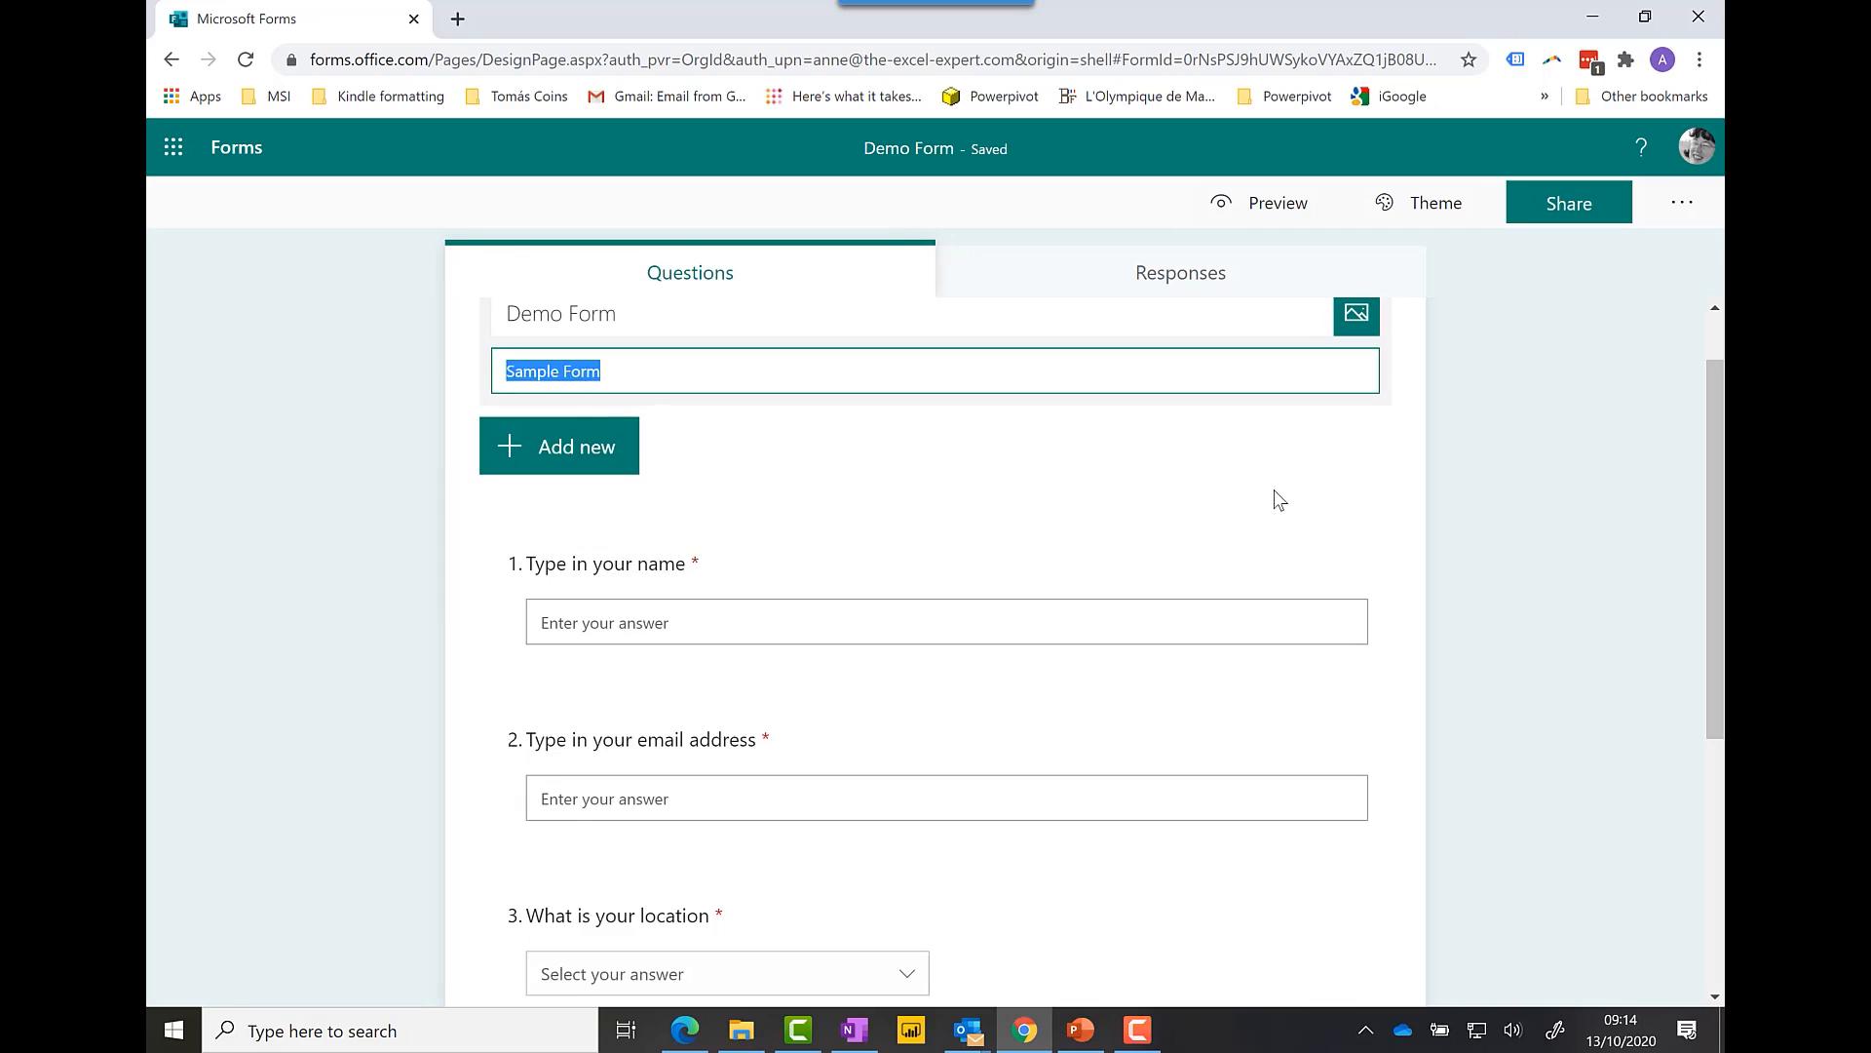
type("Demo form to show")
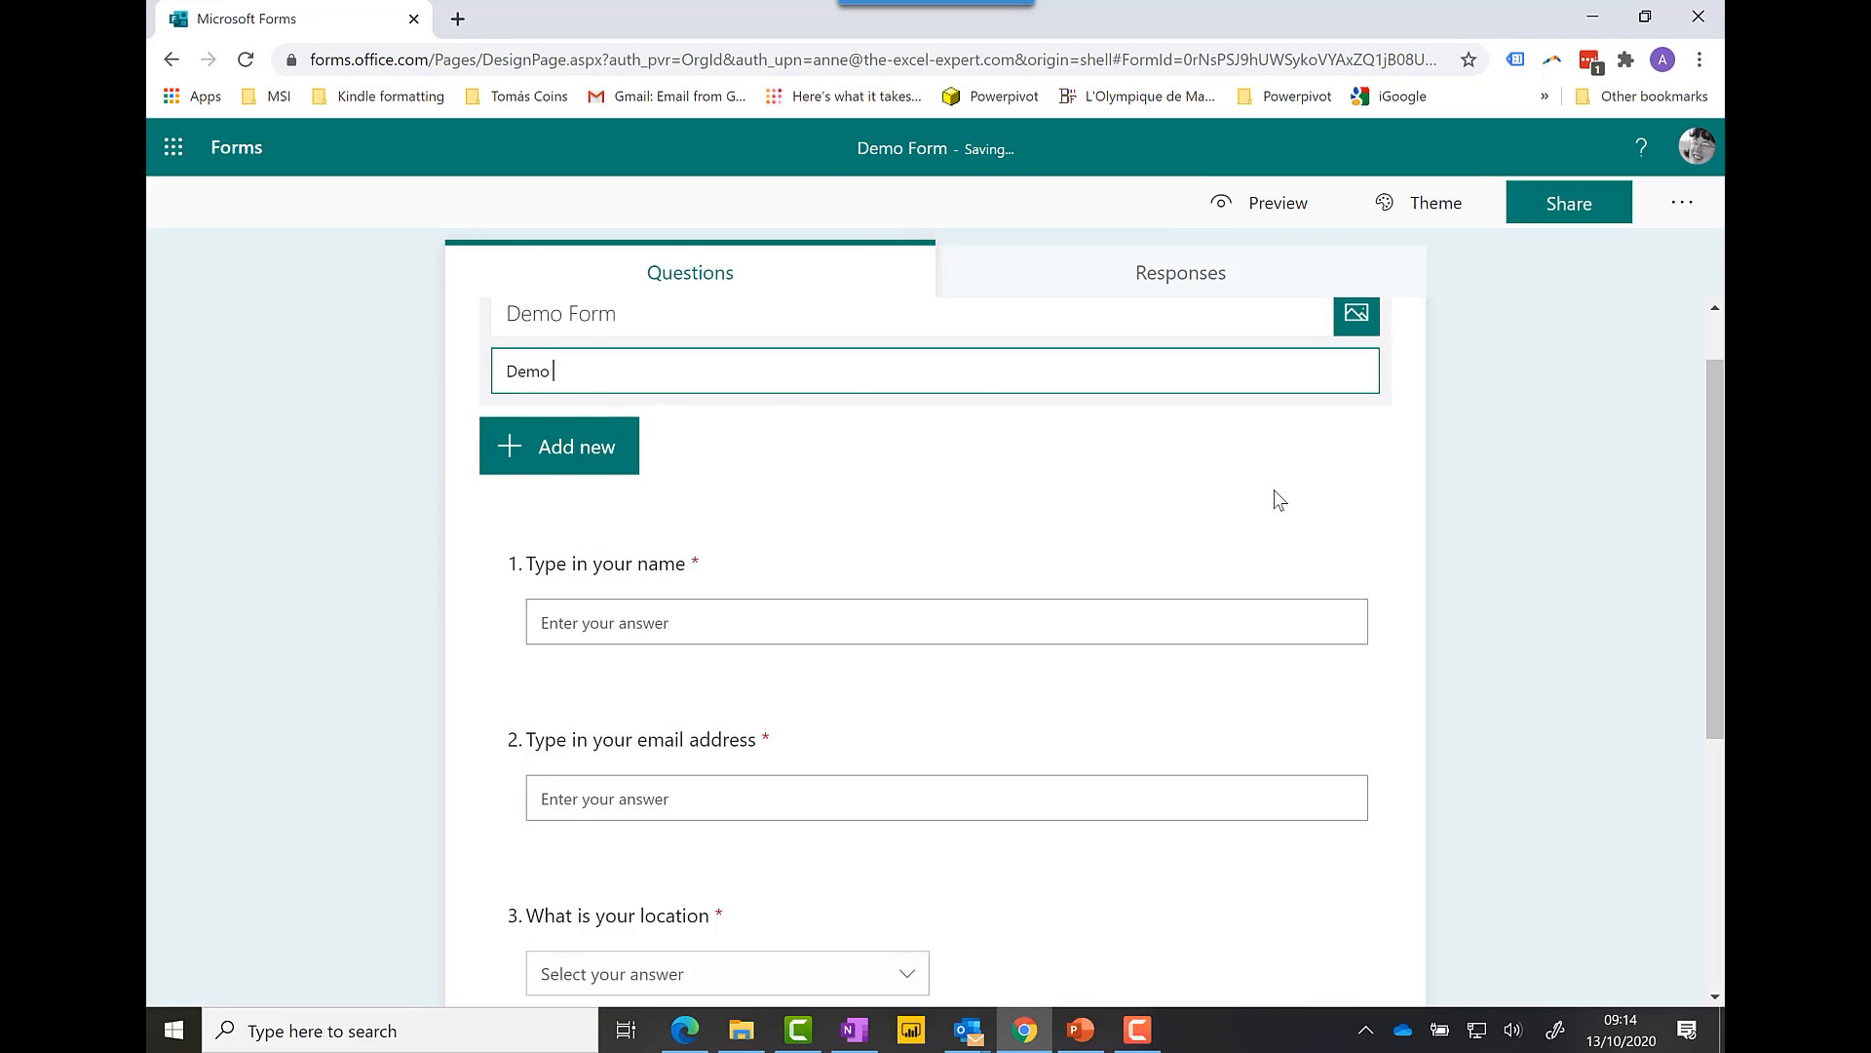
type(" how Forms work")
left_click(237, 166)
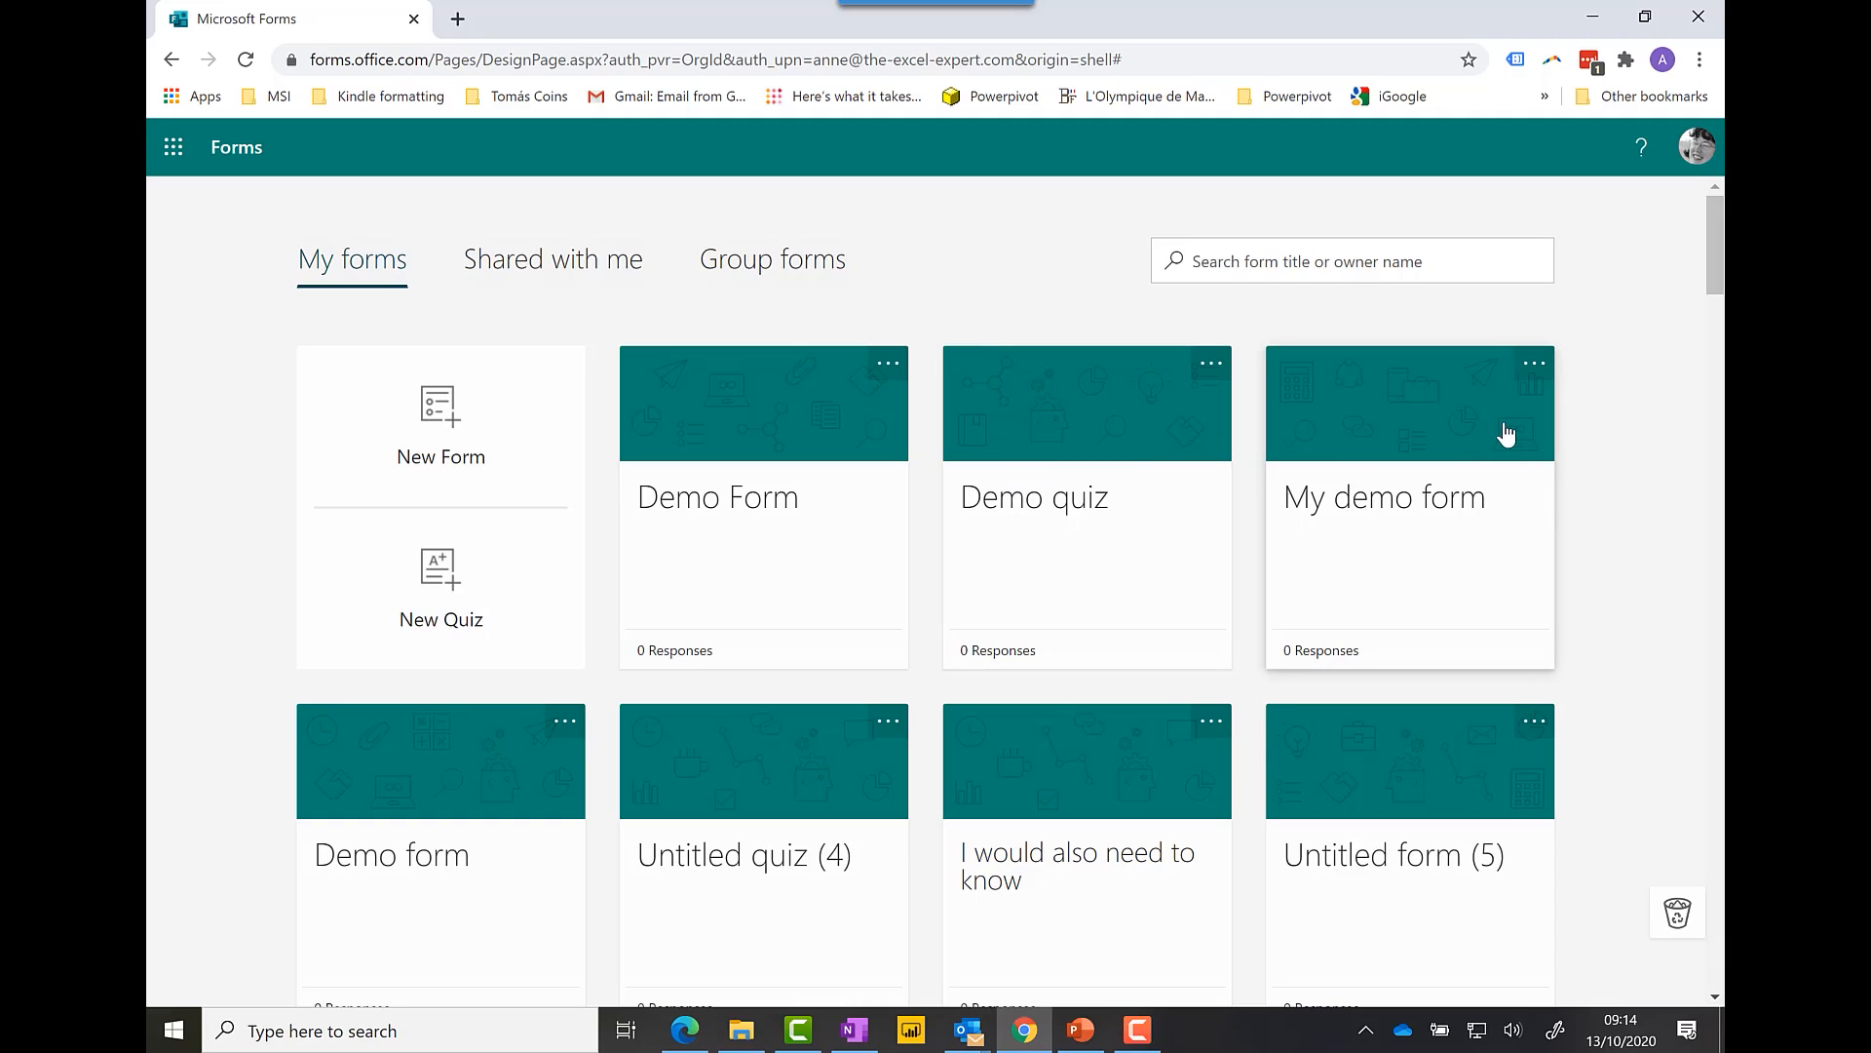
Step: Delete the duplicate Demo form, confirming the move to the bin
left_click(553, 729)
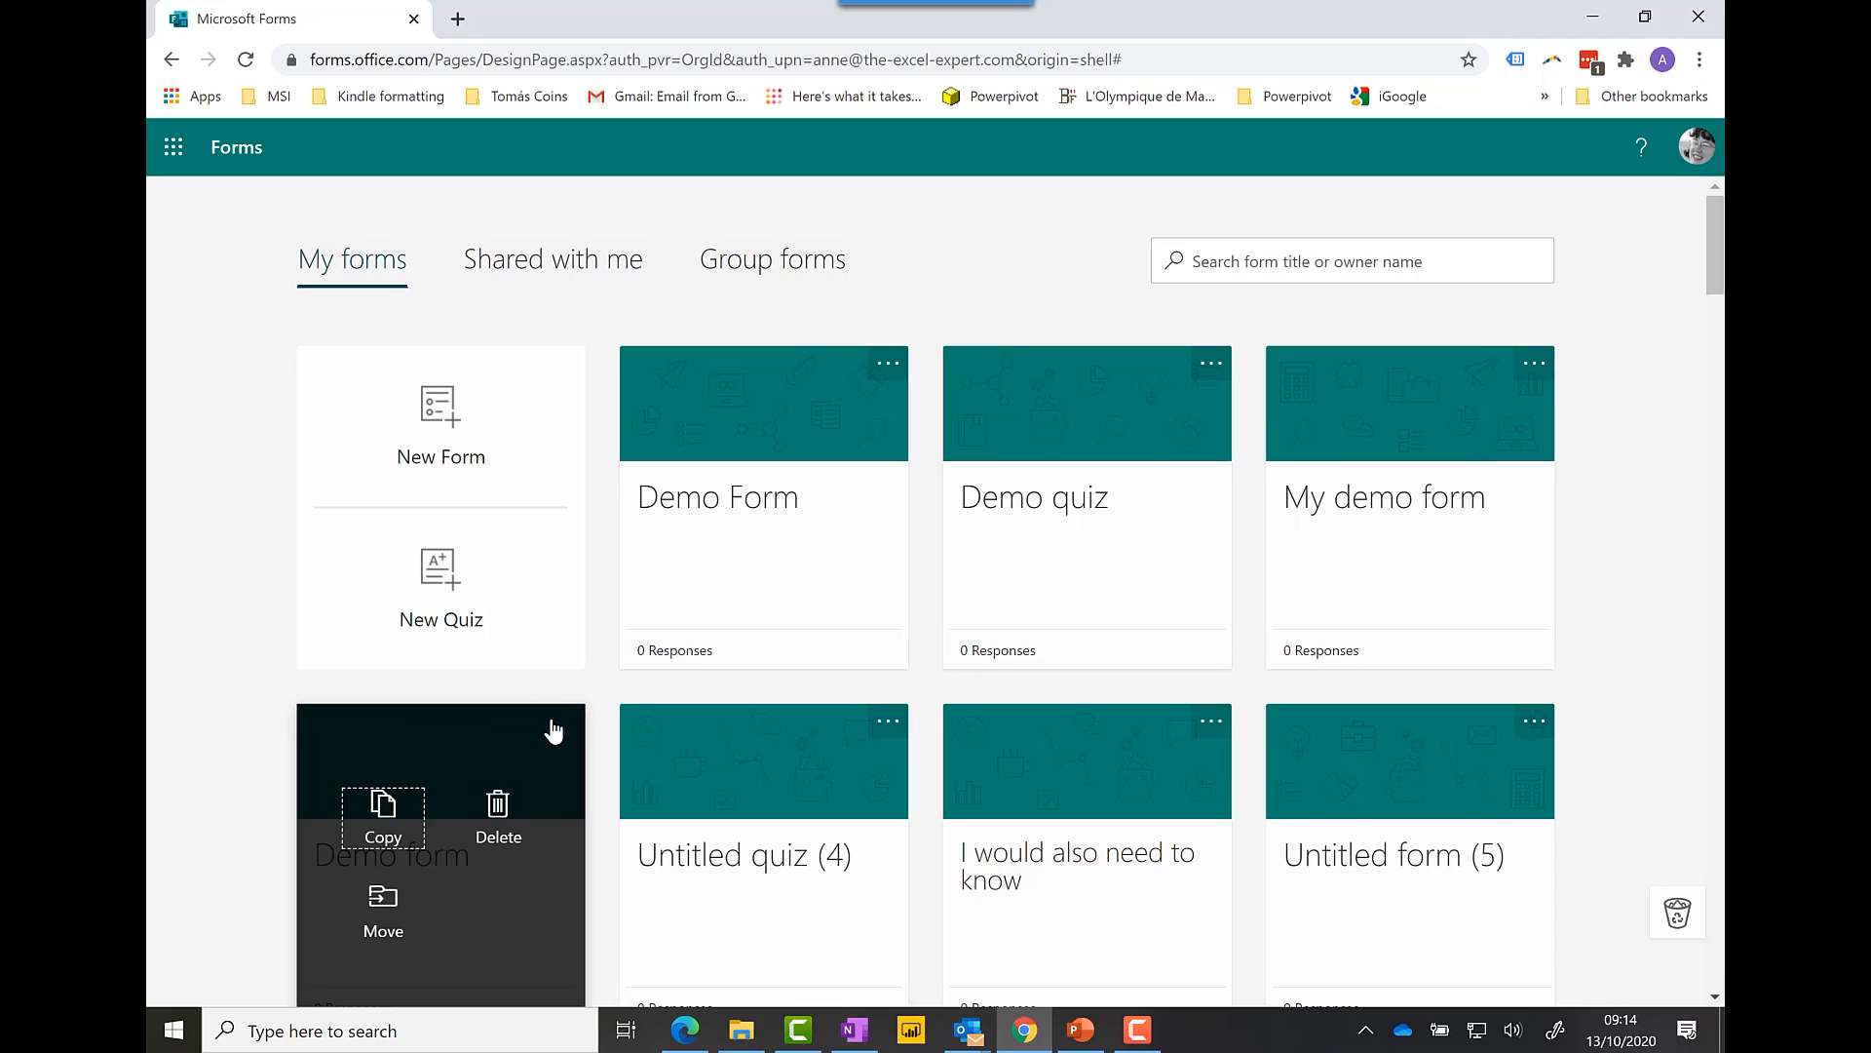
left_click(494, 814)
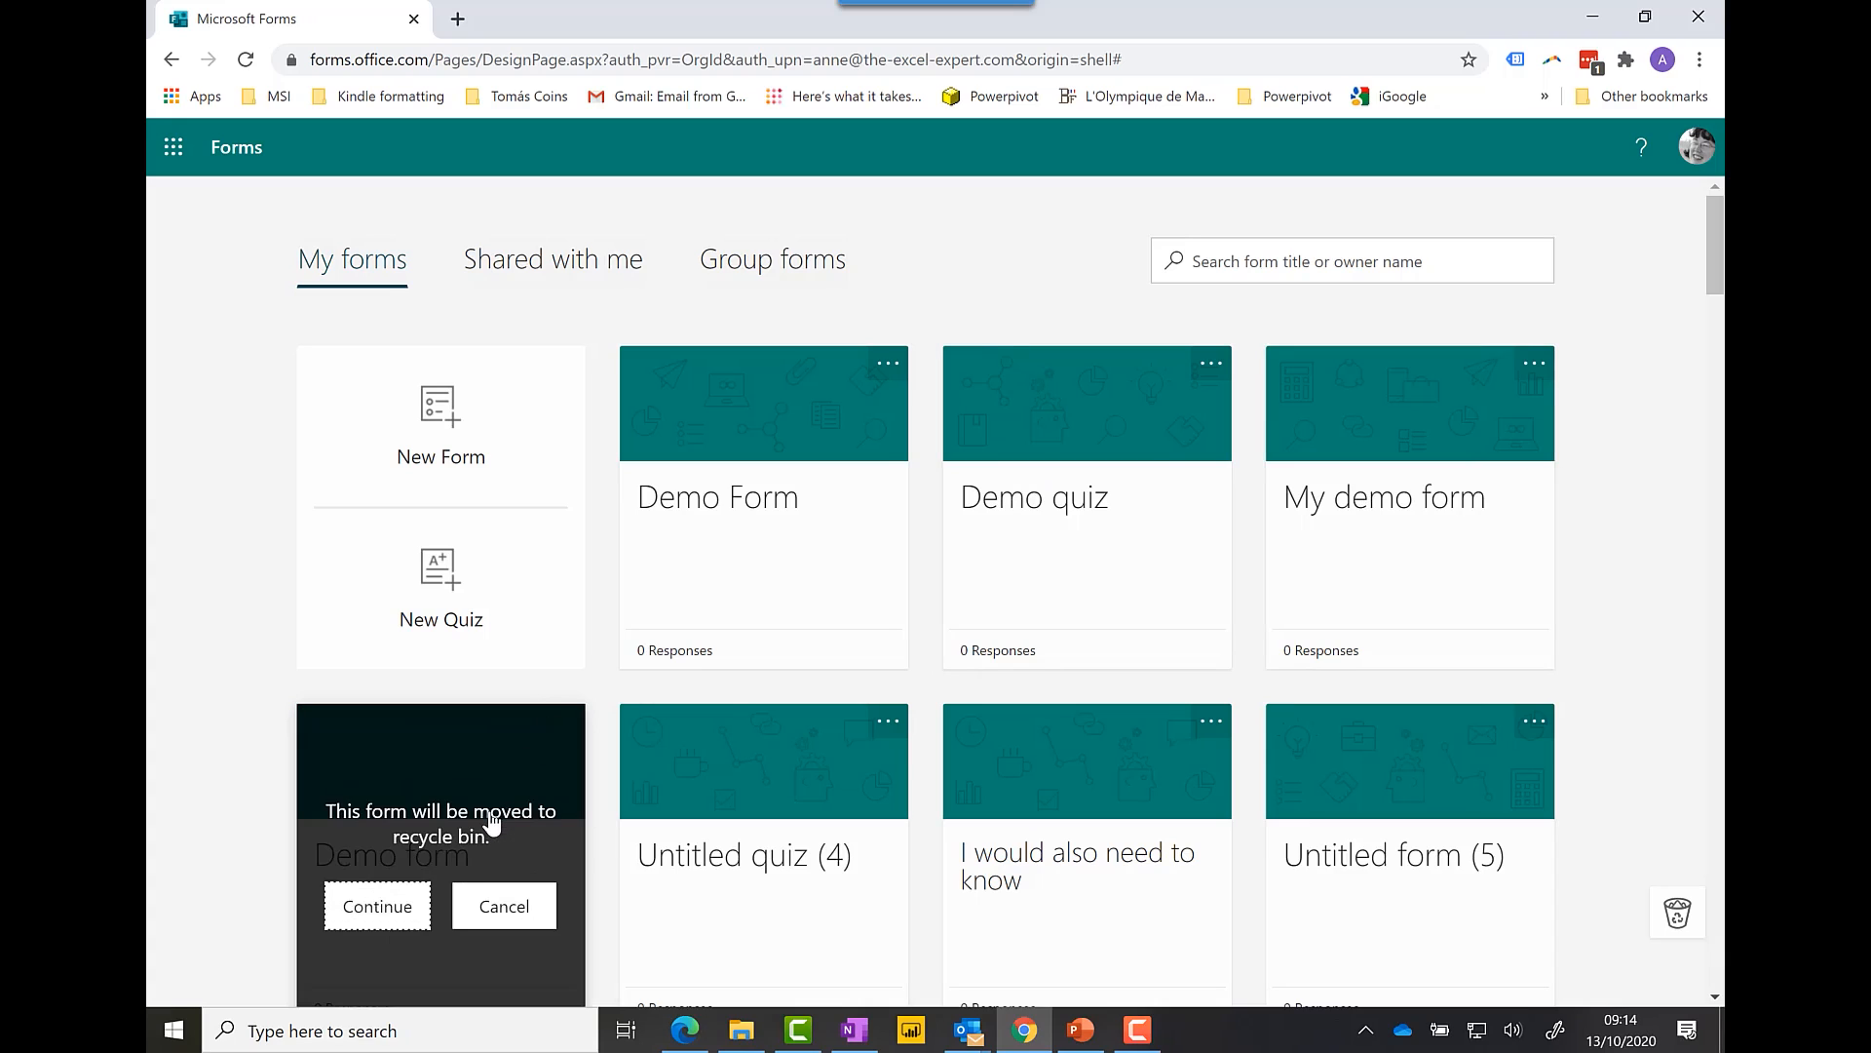
left_click(378, 905)
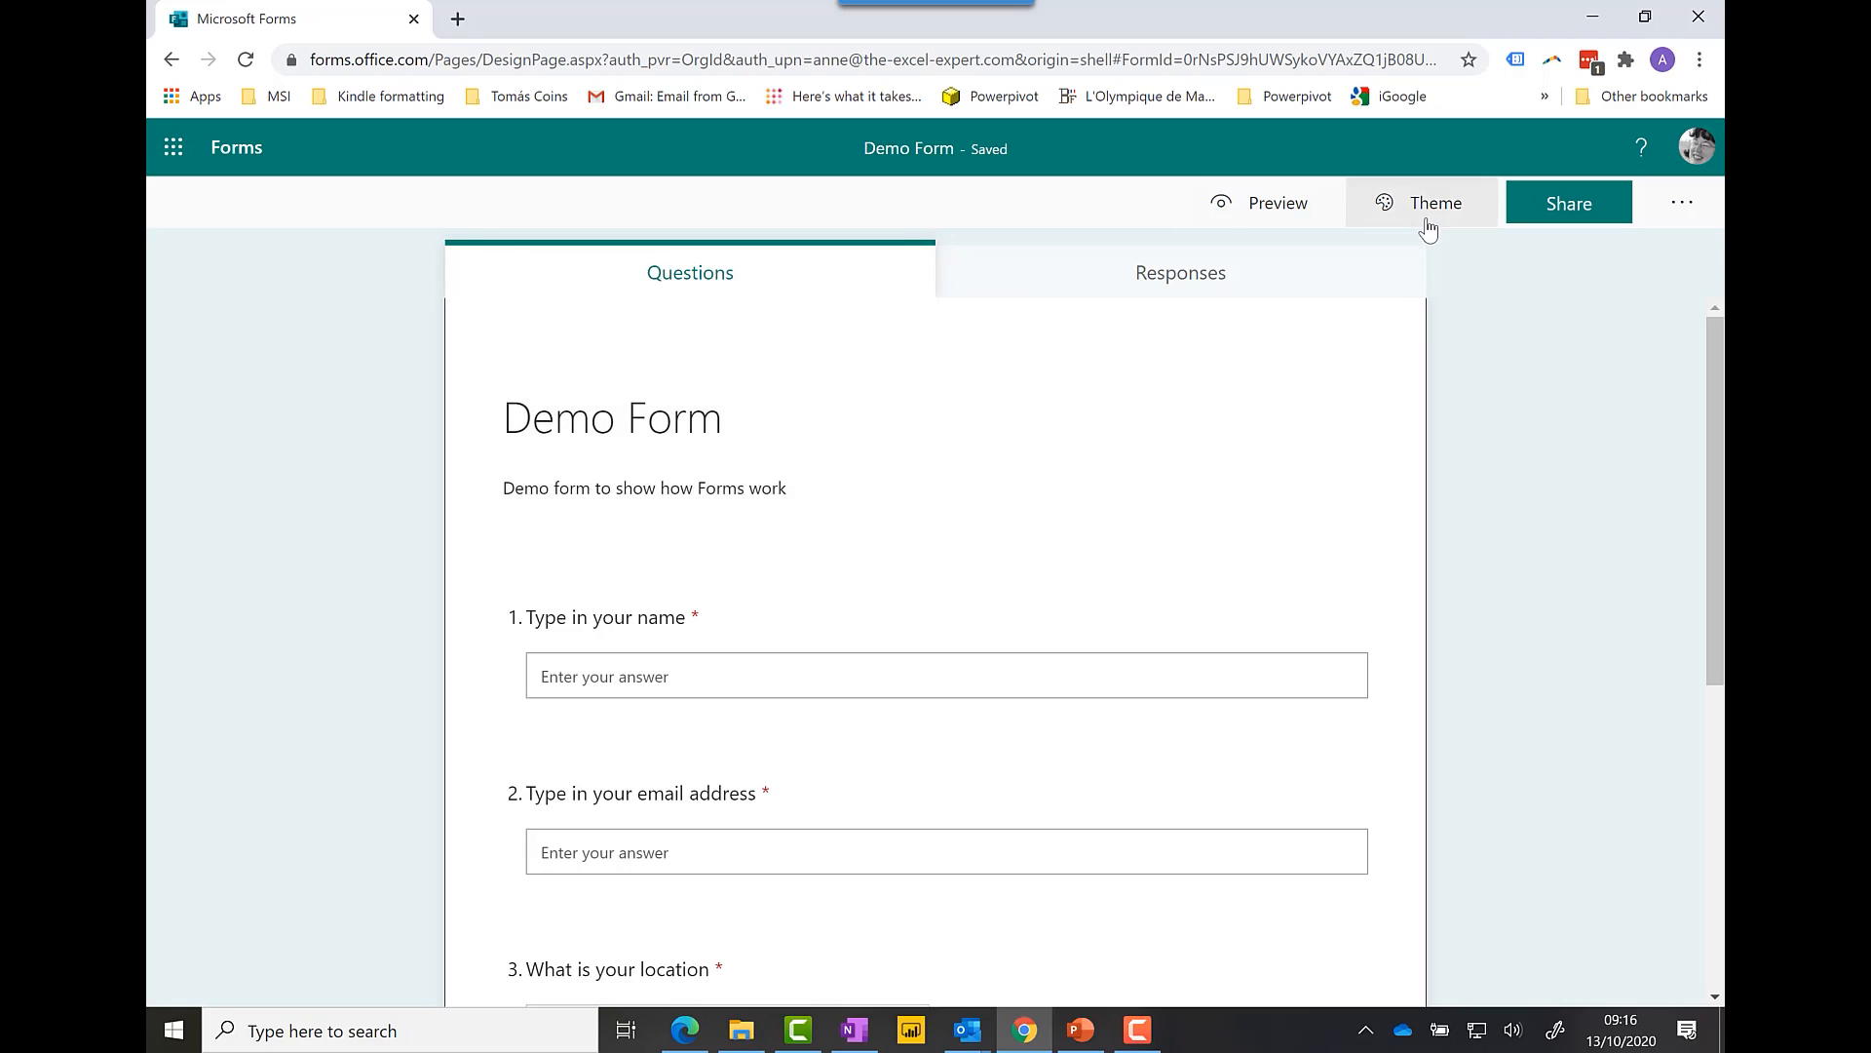
Step: Preview Demo Form as respondents see it, then go back and bring up the Theme choices
left_click(1283, 218)
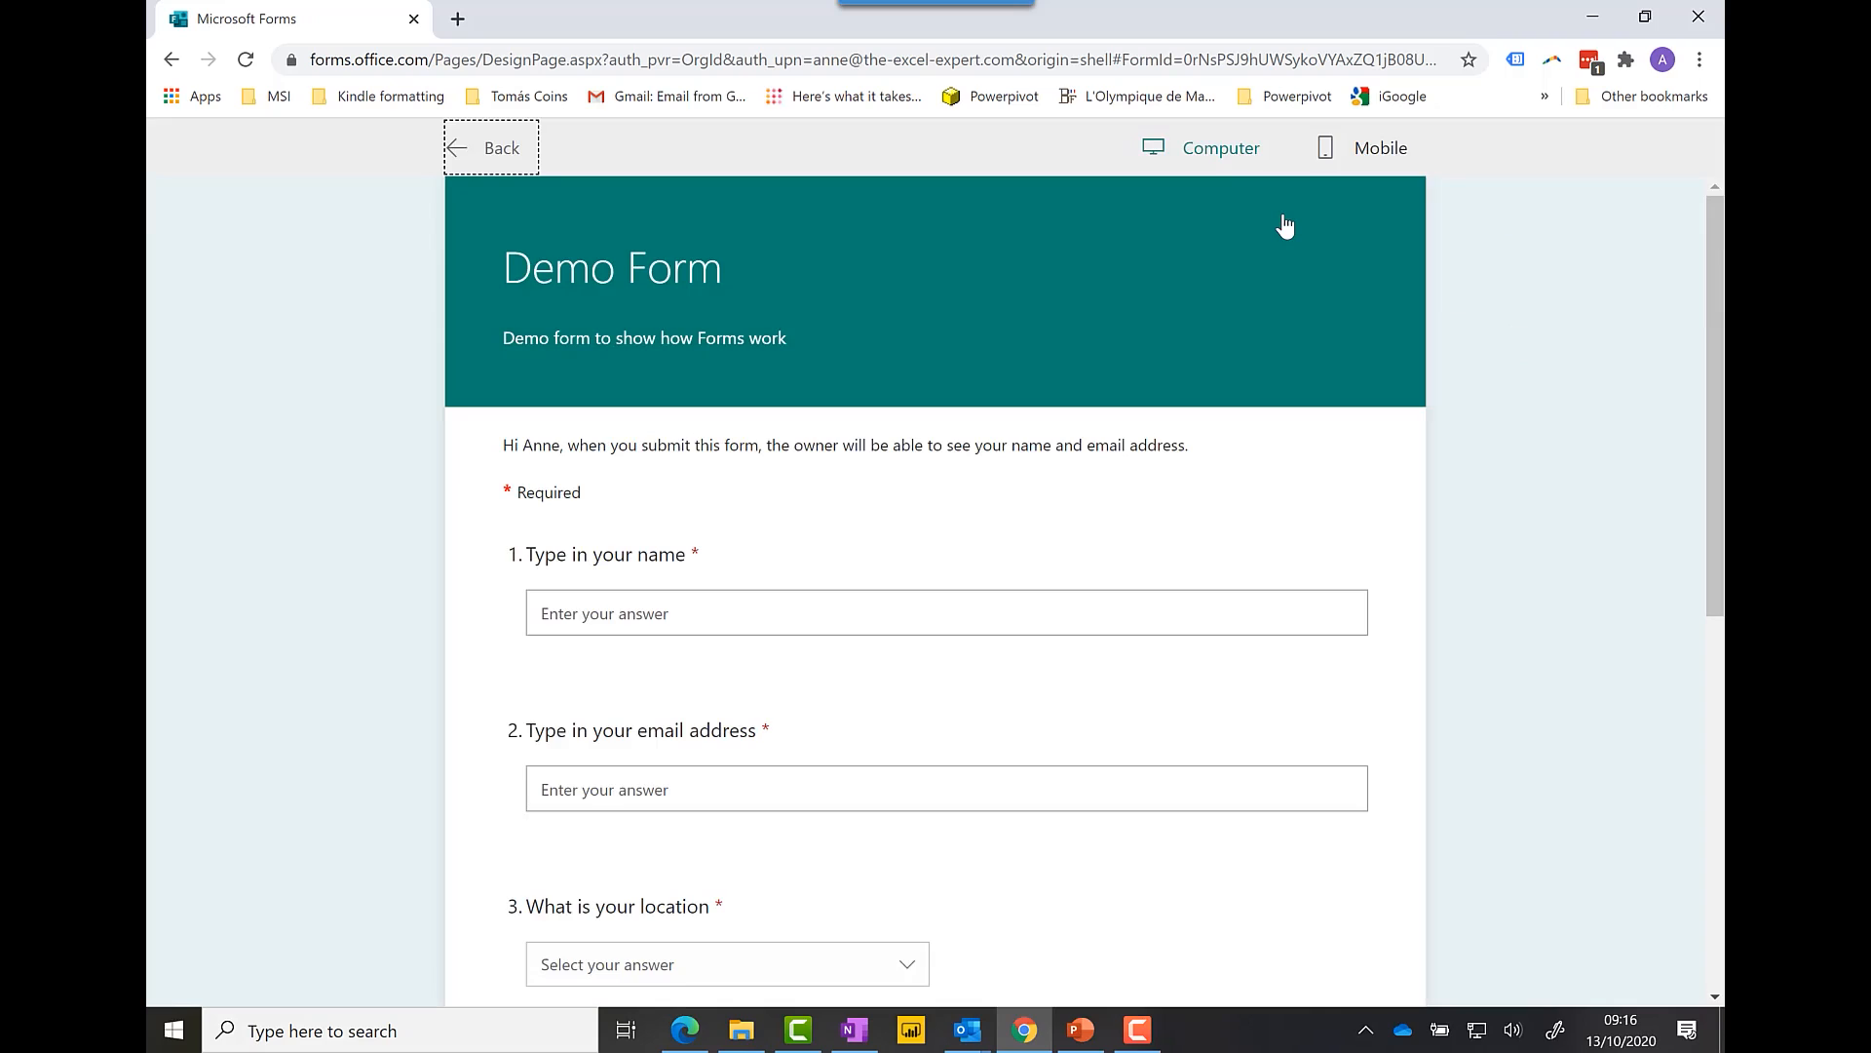
left_click(171, 61)
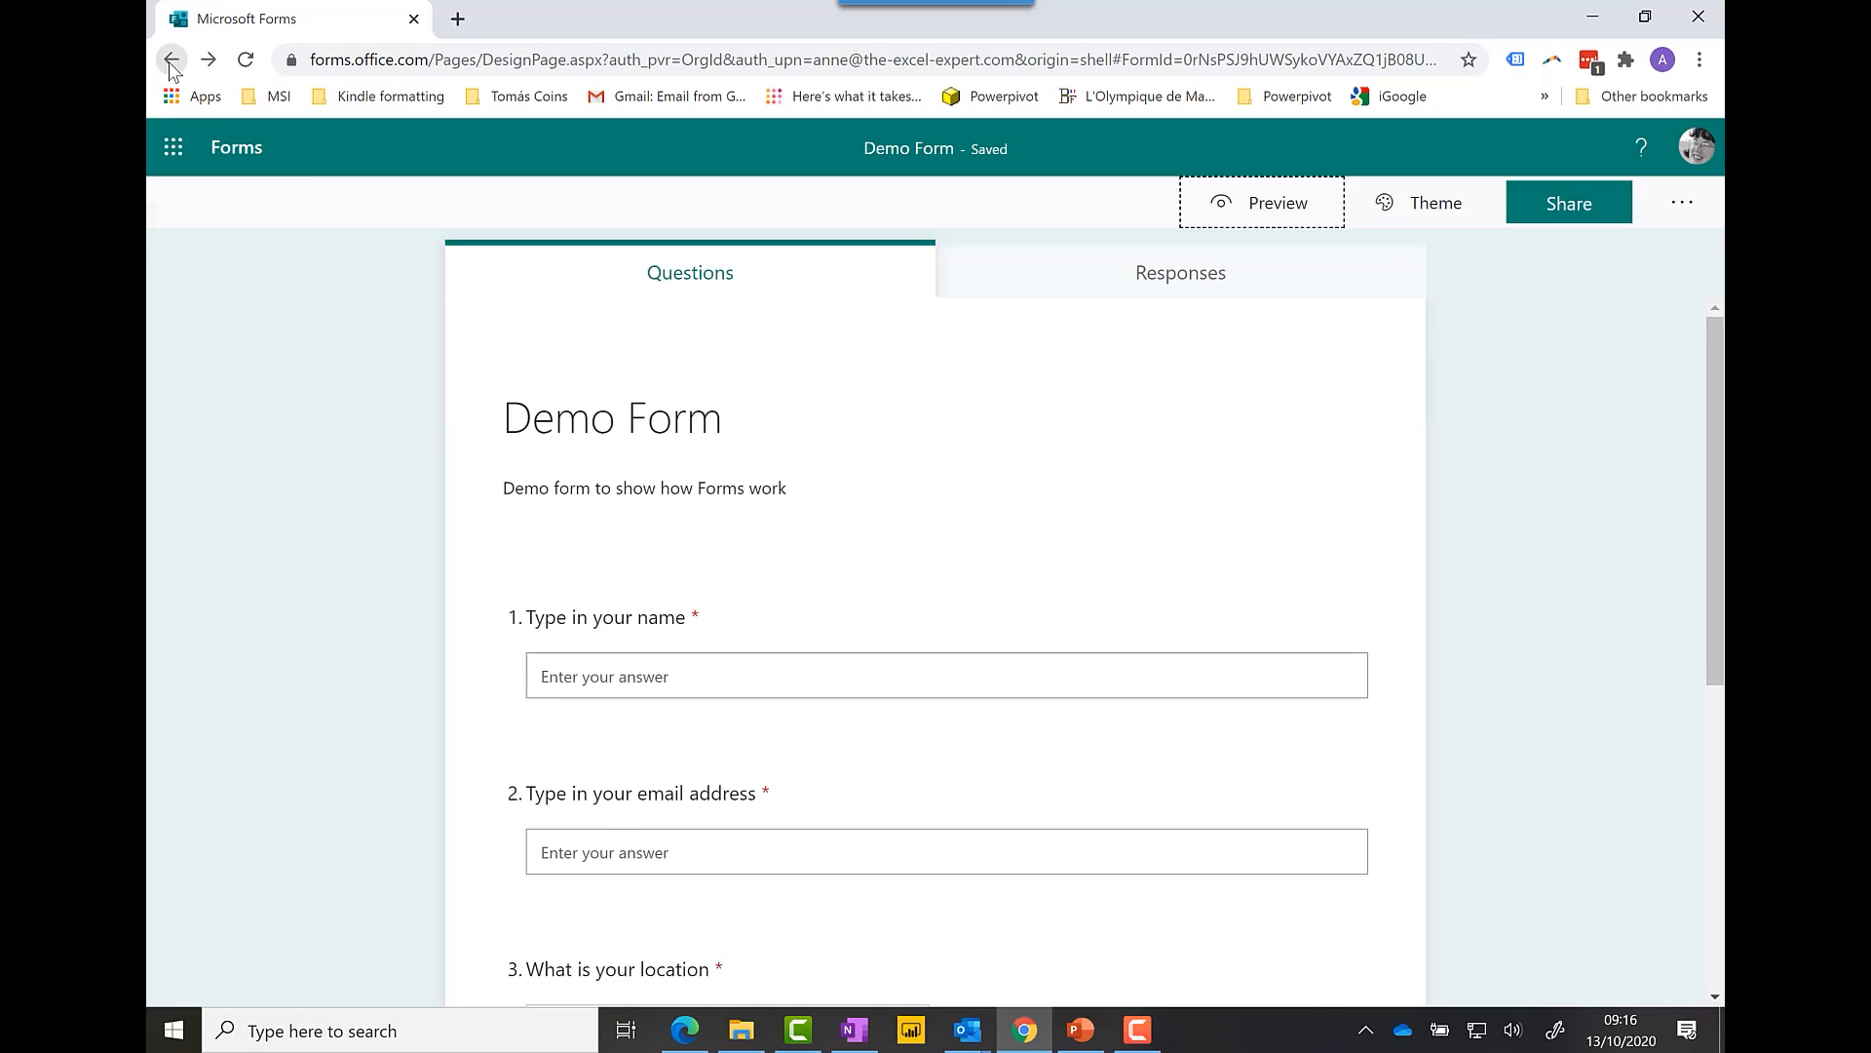
left_click(1433, 219)
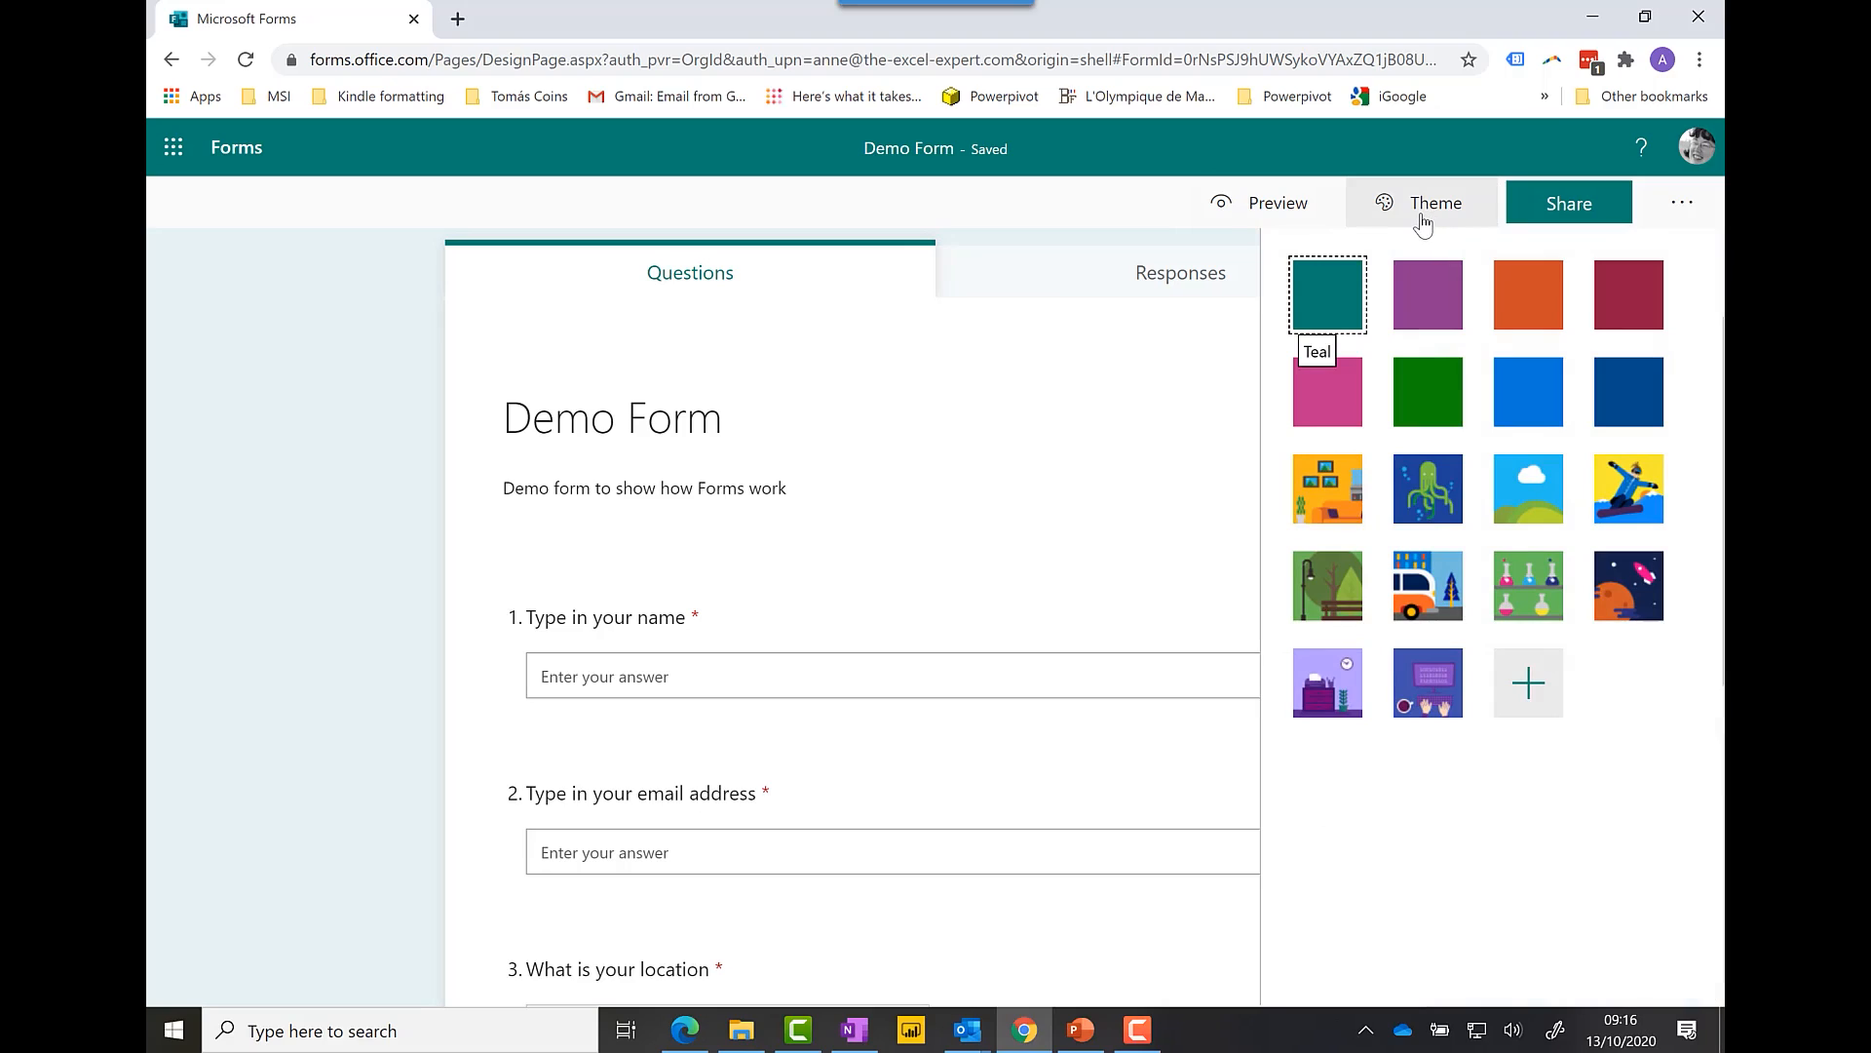
Step: Explore a custom theme's colour and background image options, closing the image search without changes
left_click(1526, 694)
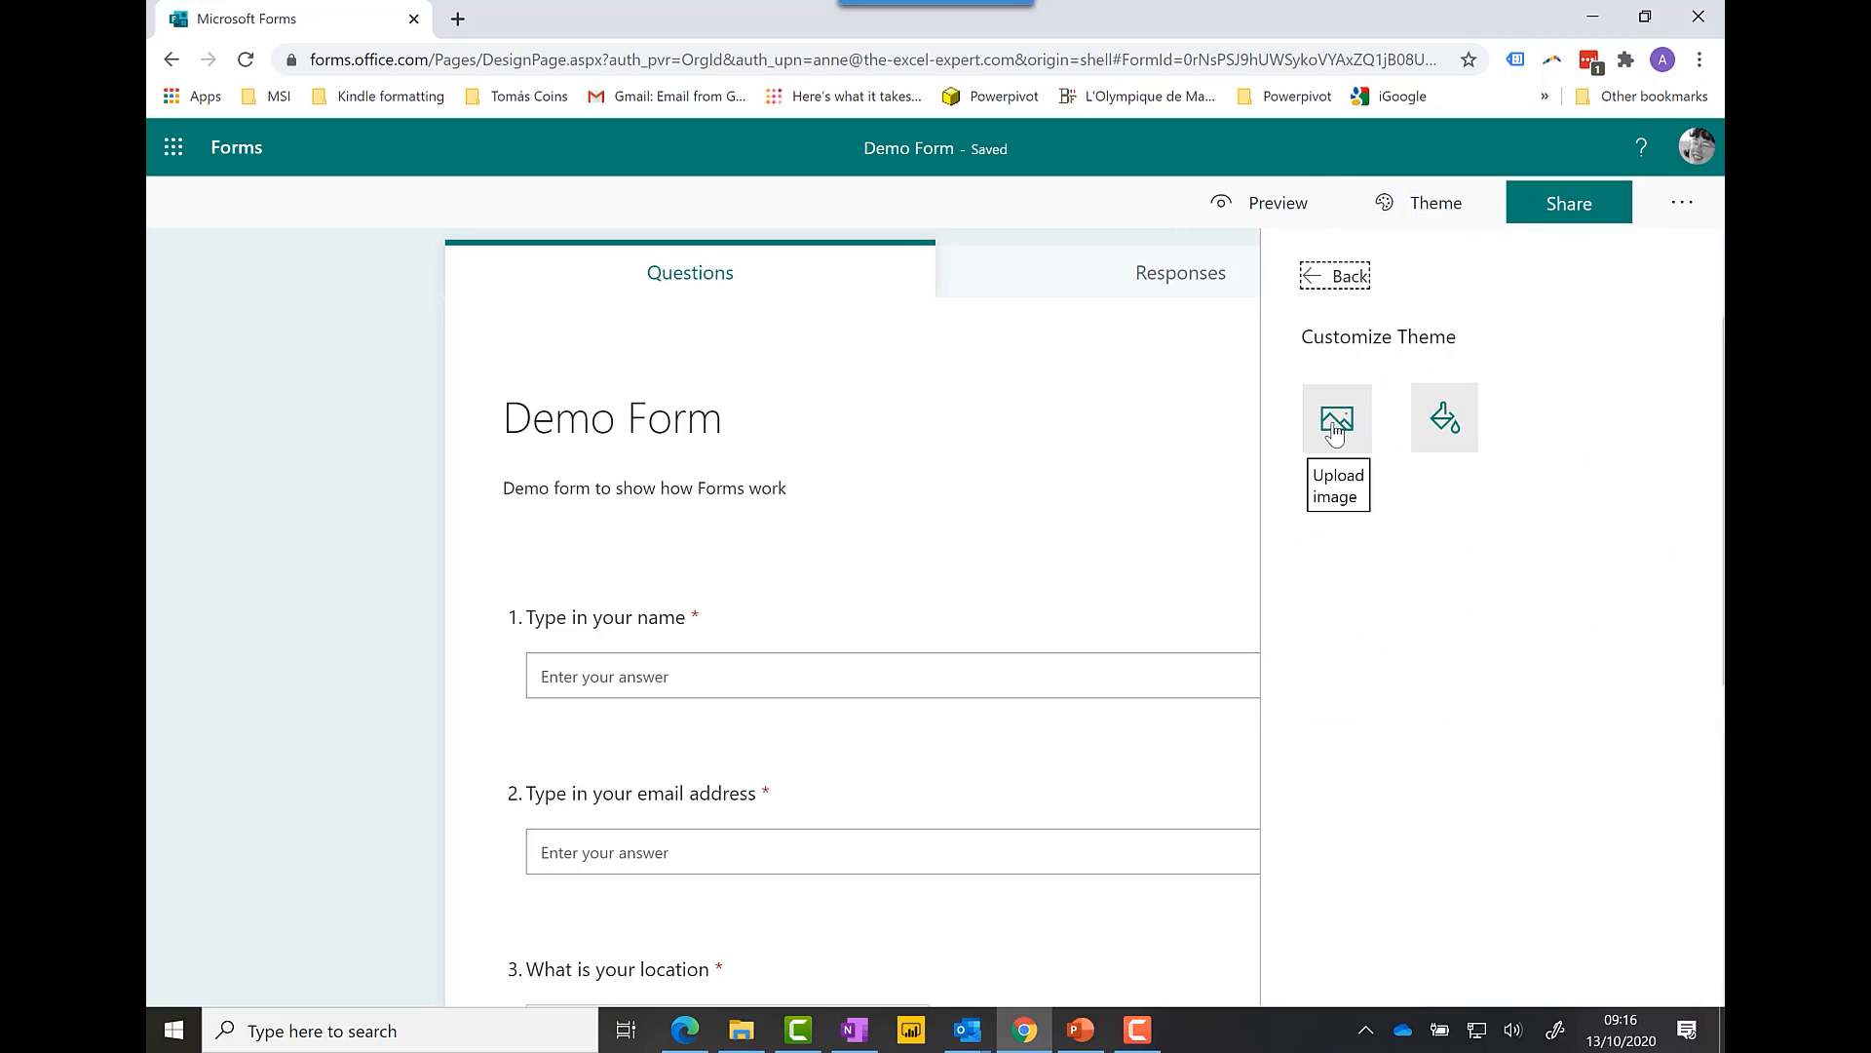
left_click(1431, 429)
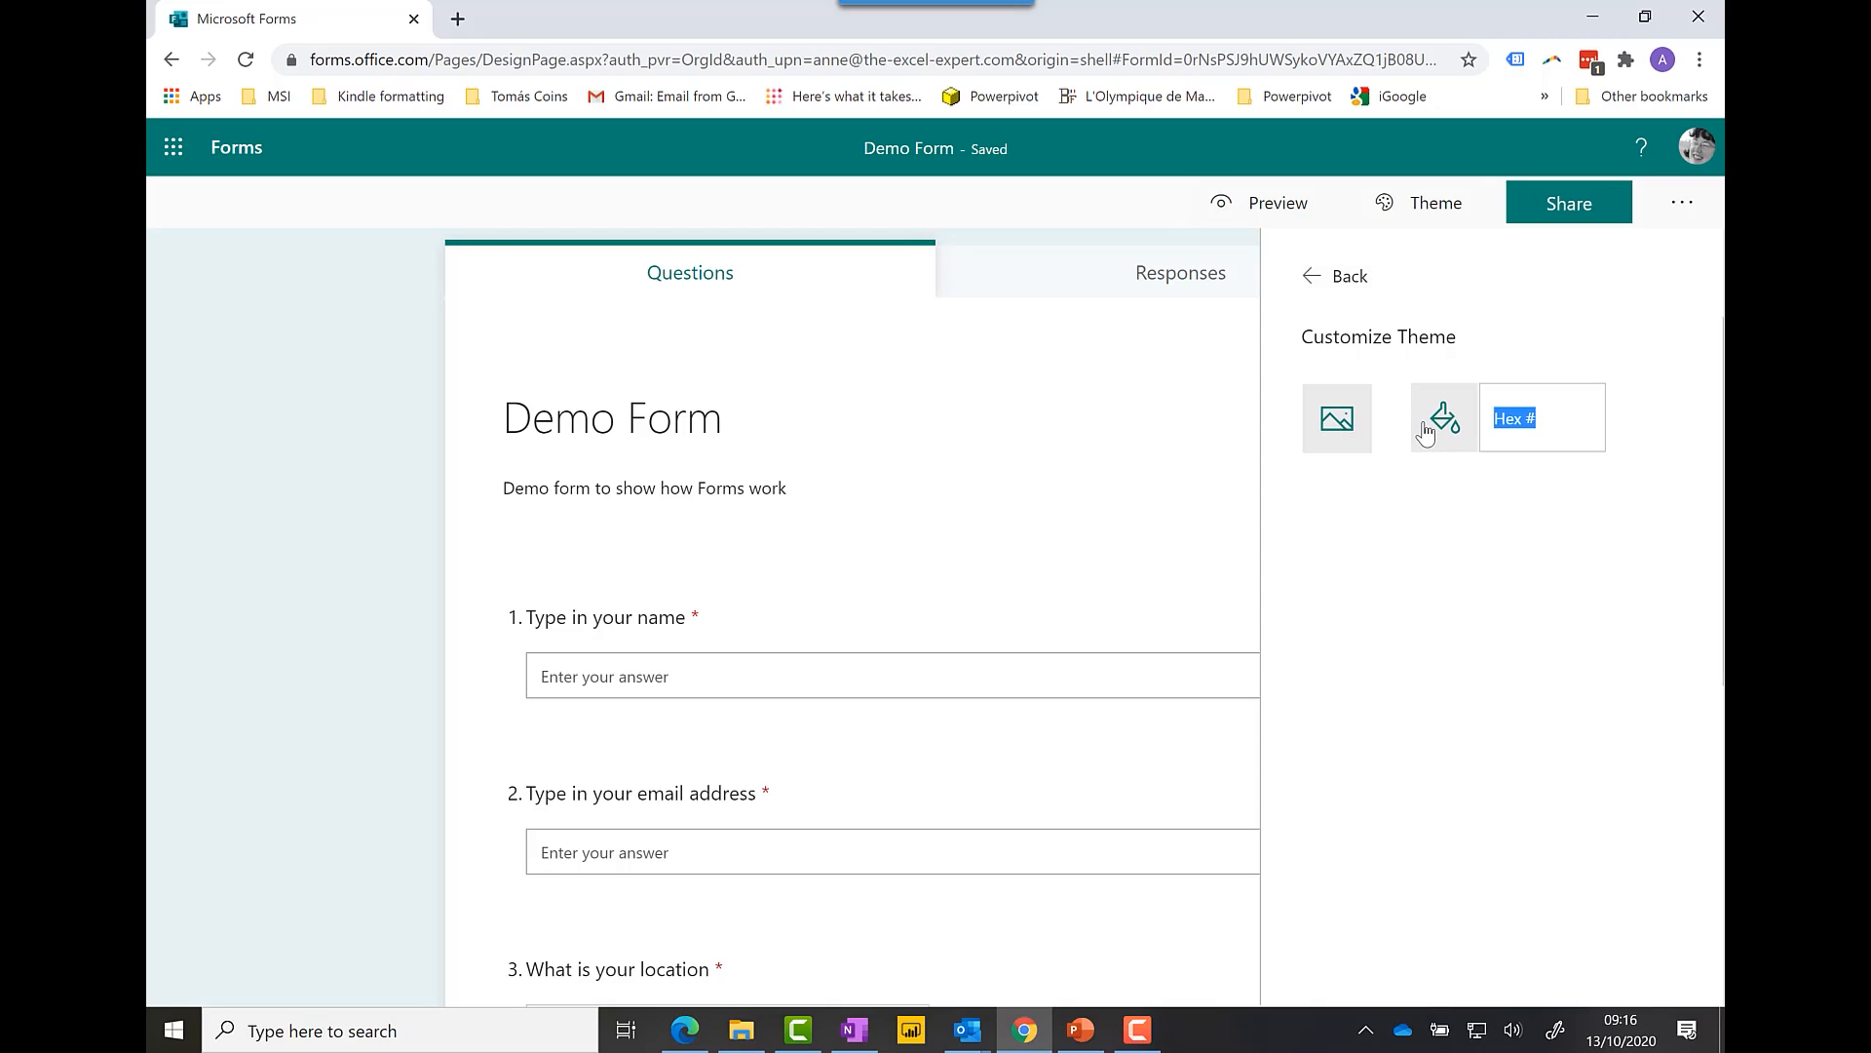
left_click(1337, 421)
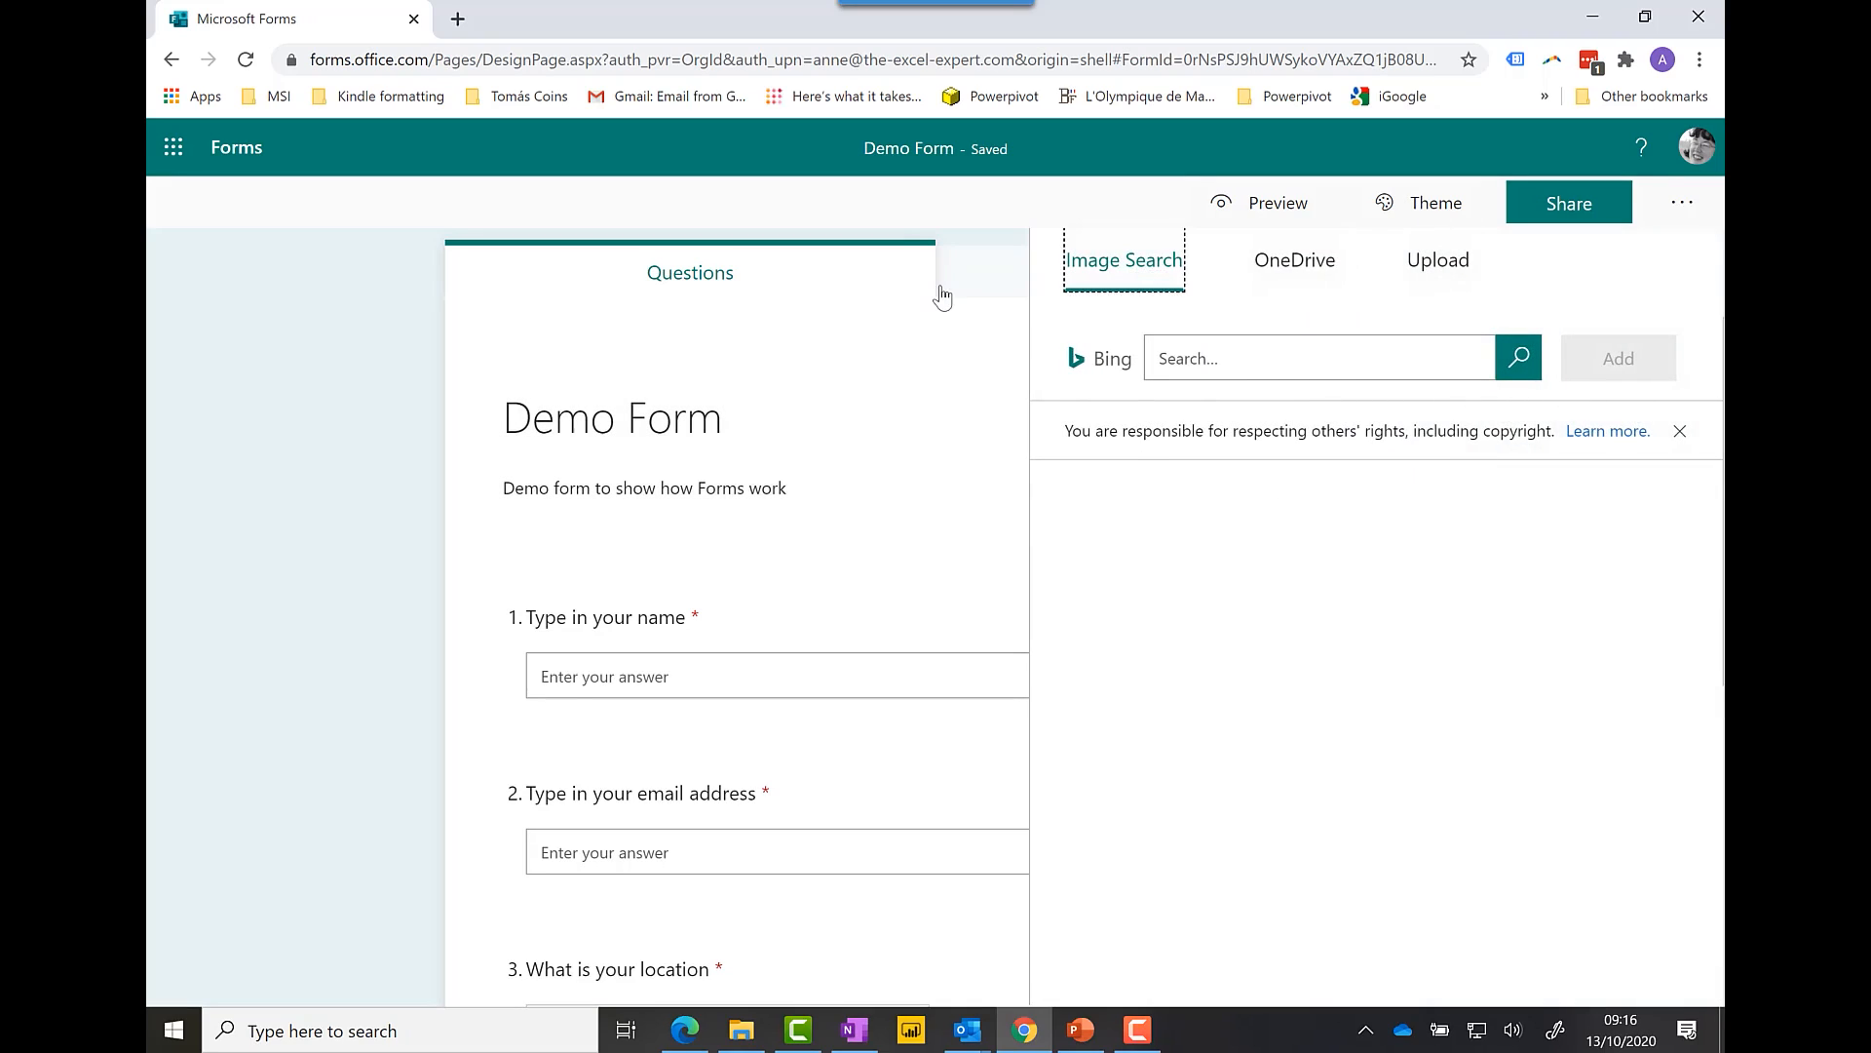
left_click(977, 218)
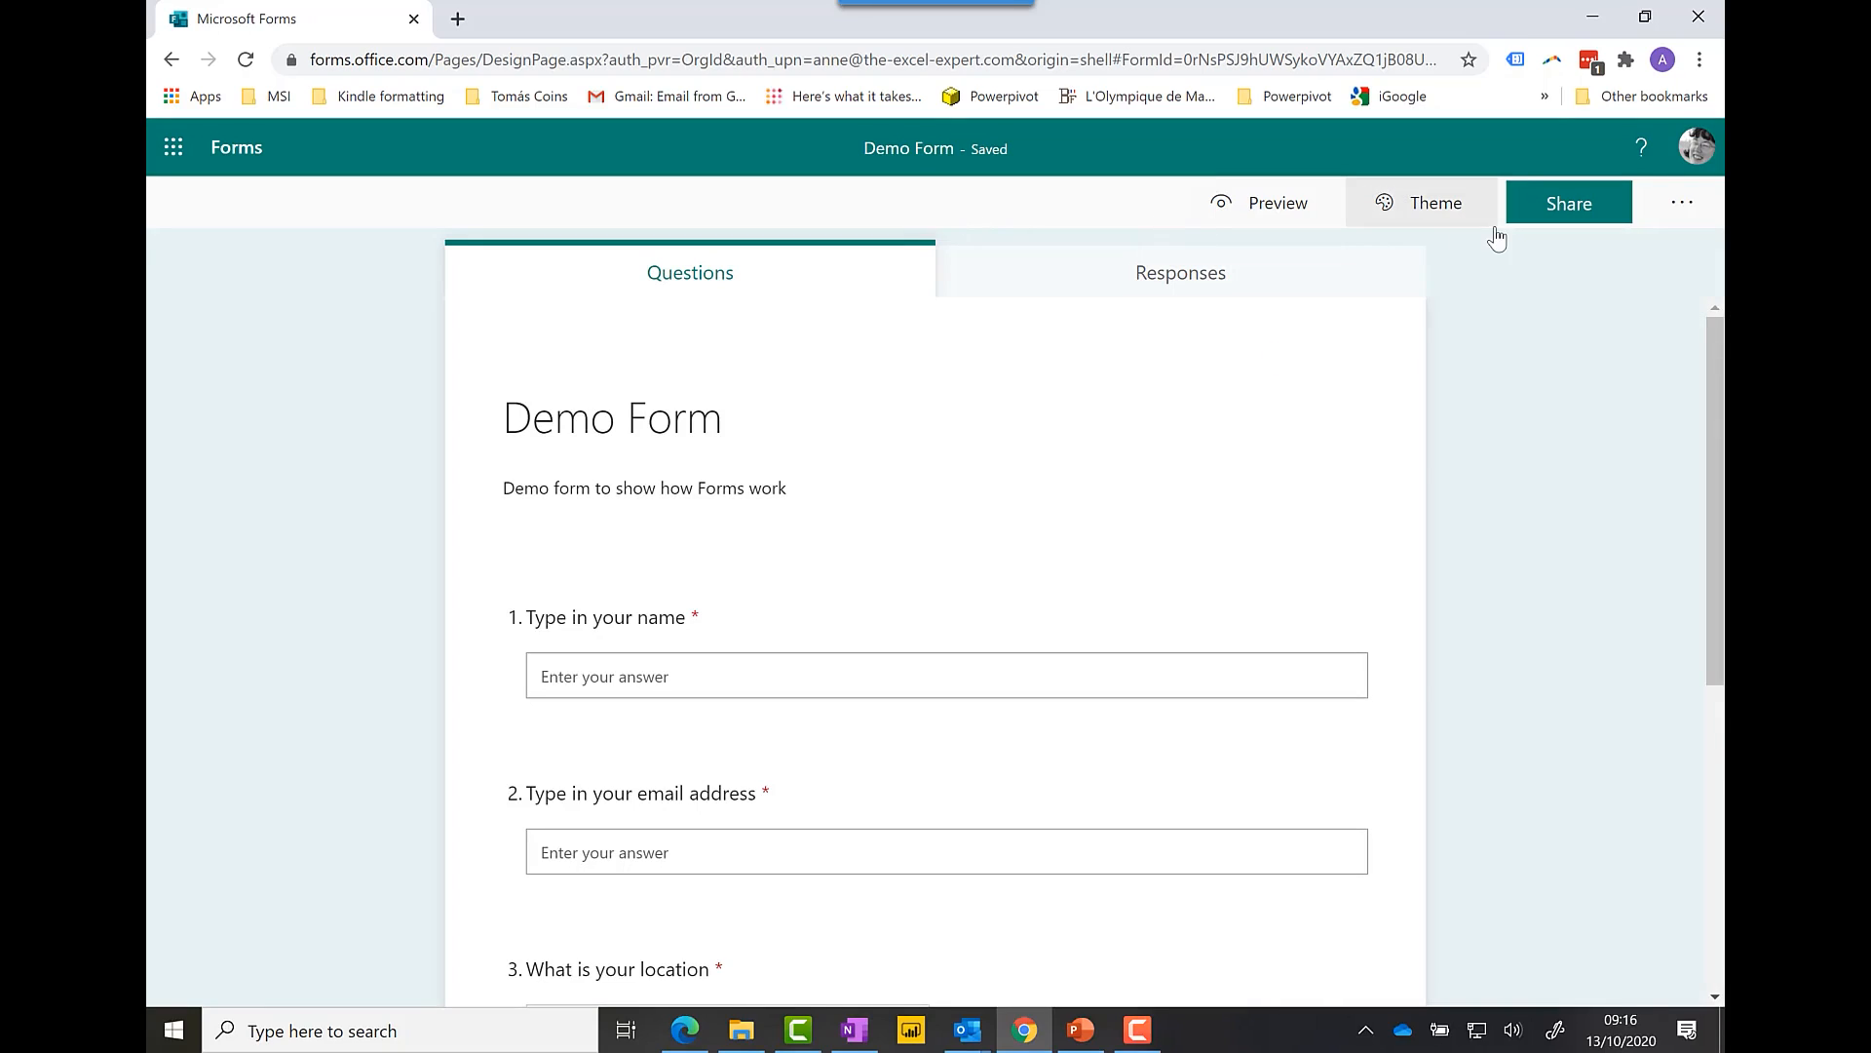
Step: Open Demo Form's Share options and expand the 'who can respond' dropdown
left_click(1557, 216)
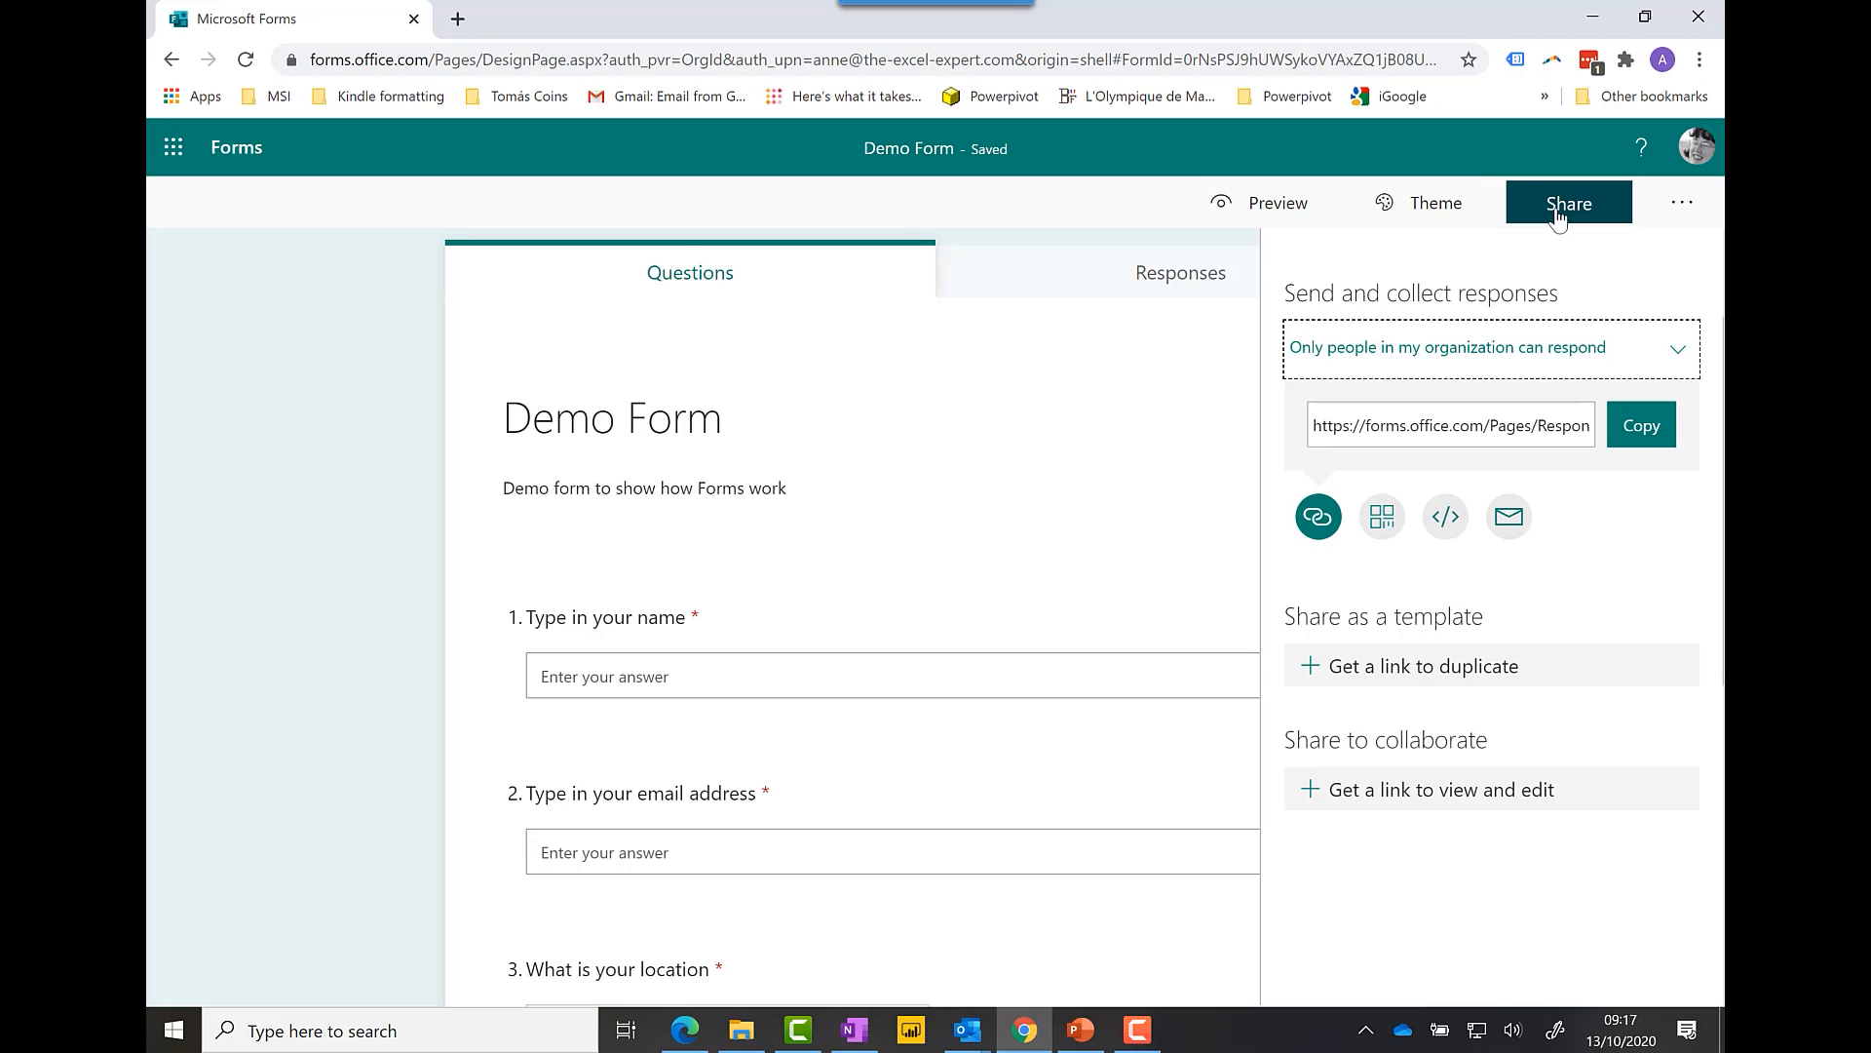
left_click(1676, 355)
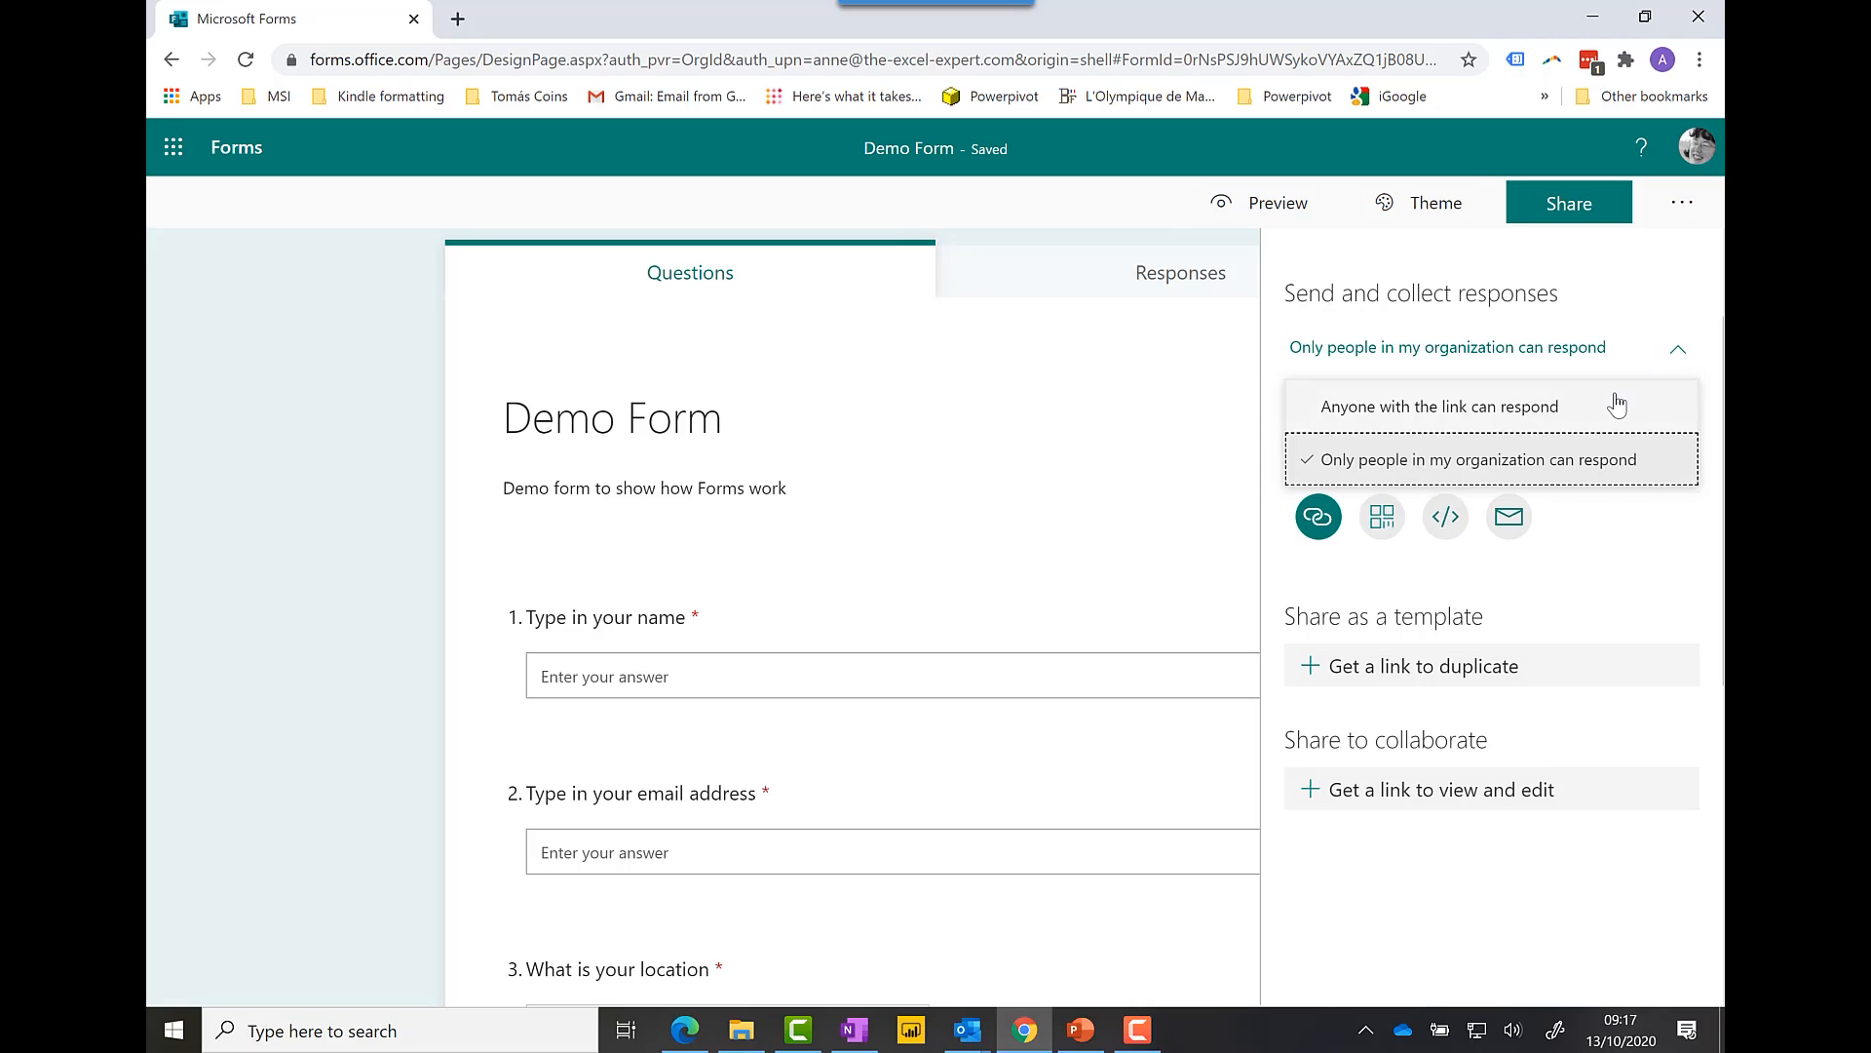
left_click(1670, 354)
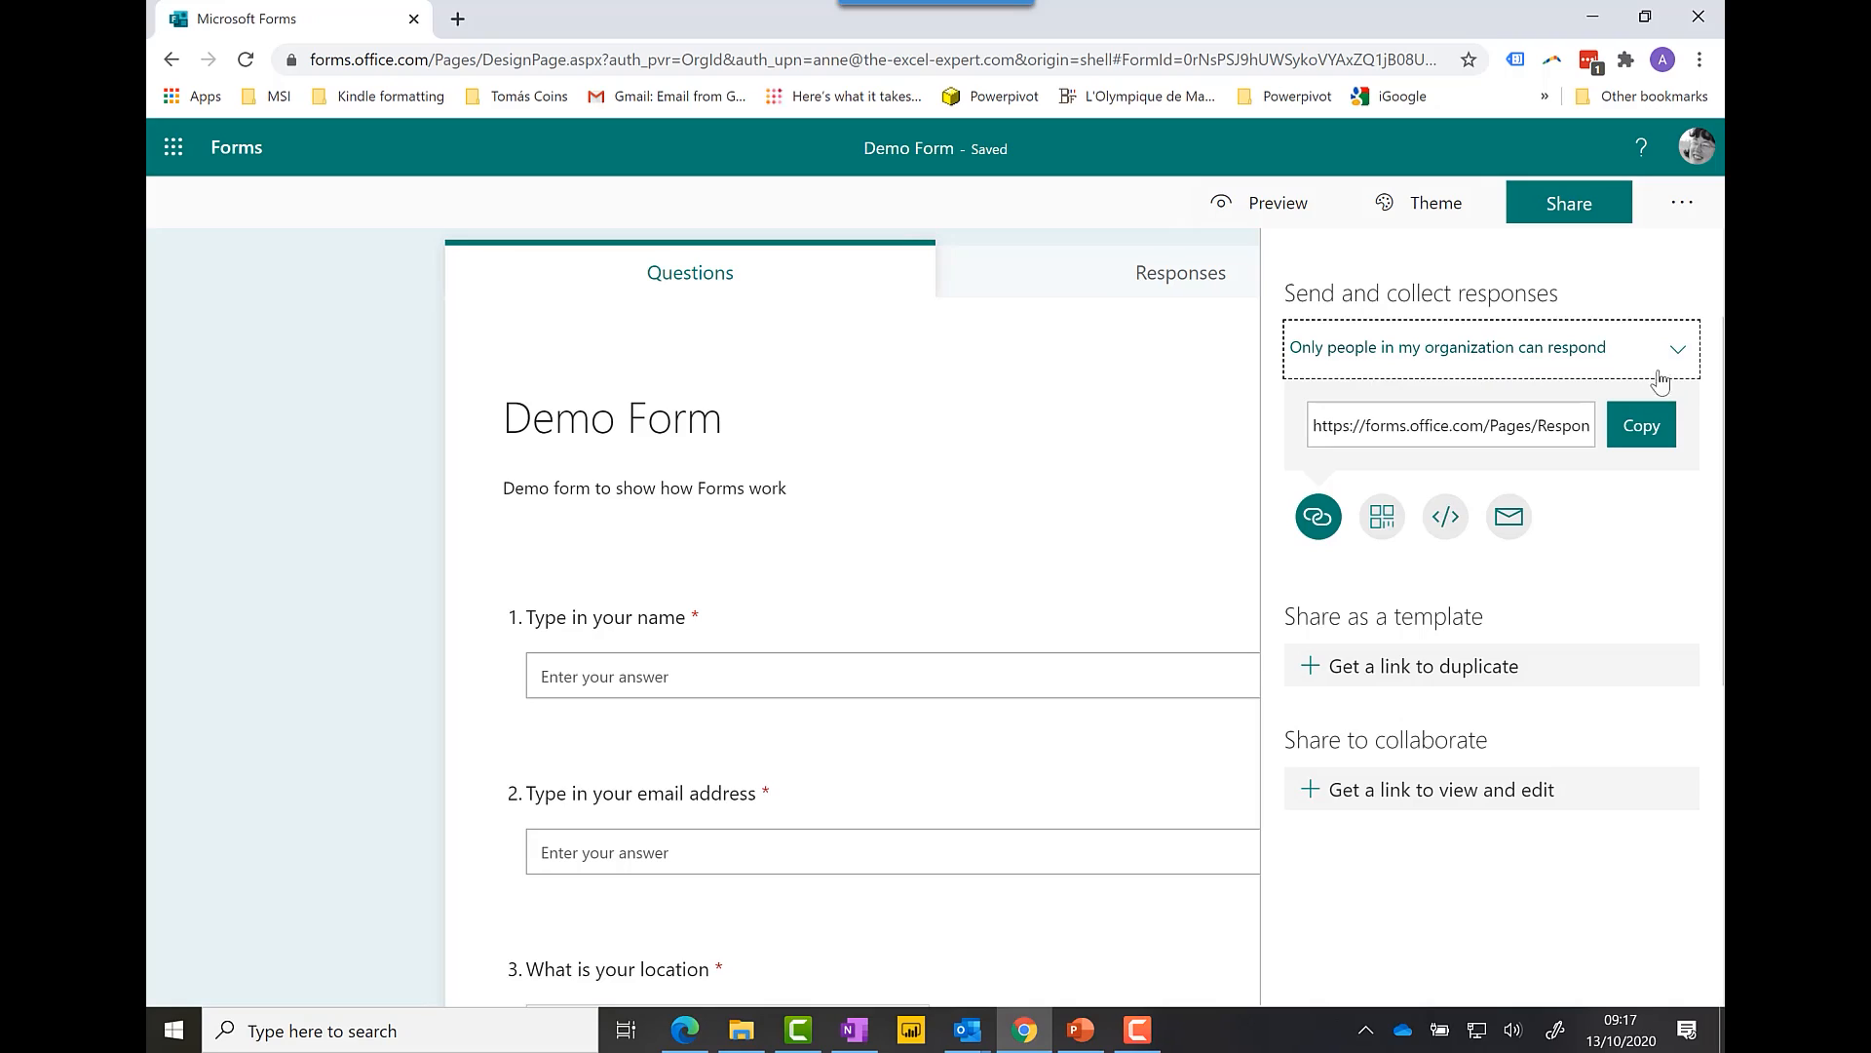
left_click(1673, 353)
Step: Choose 'Anyone with the link can respond' in the Share dropdown
left_click(1503, 409)
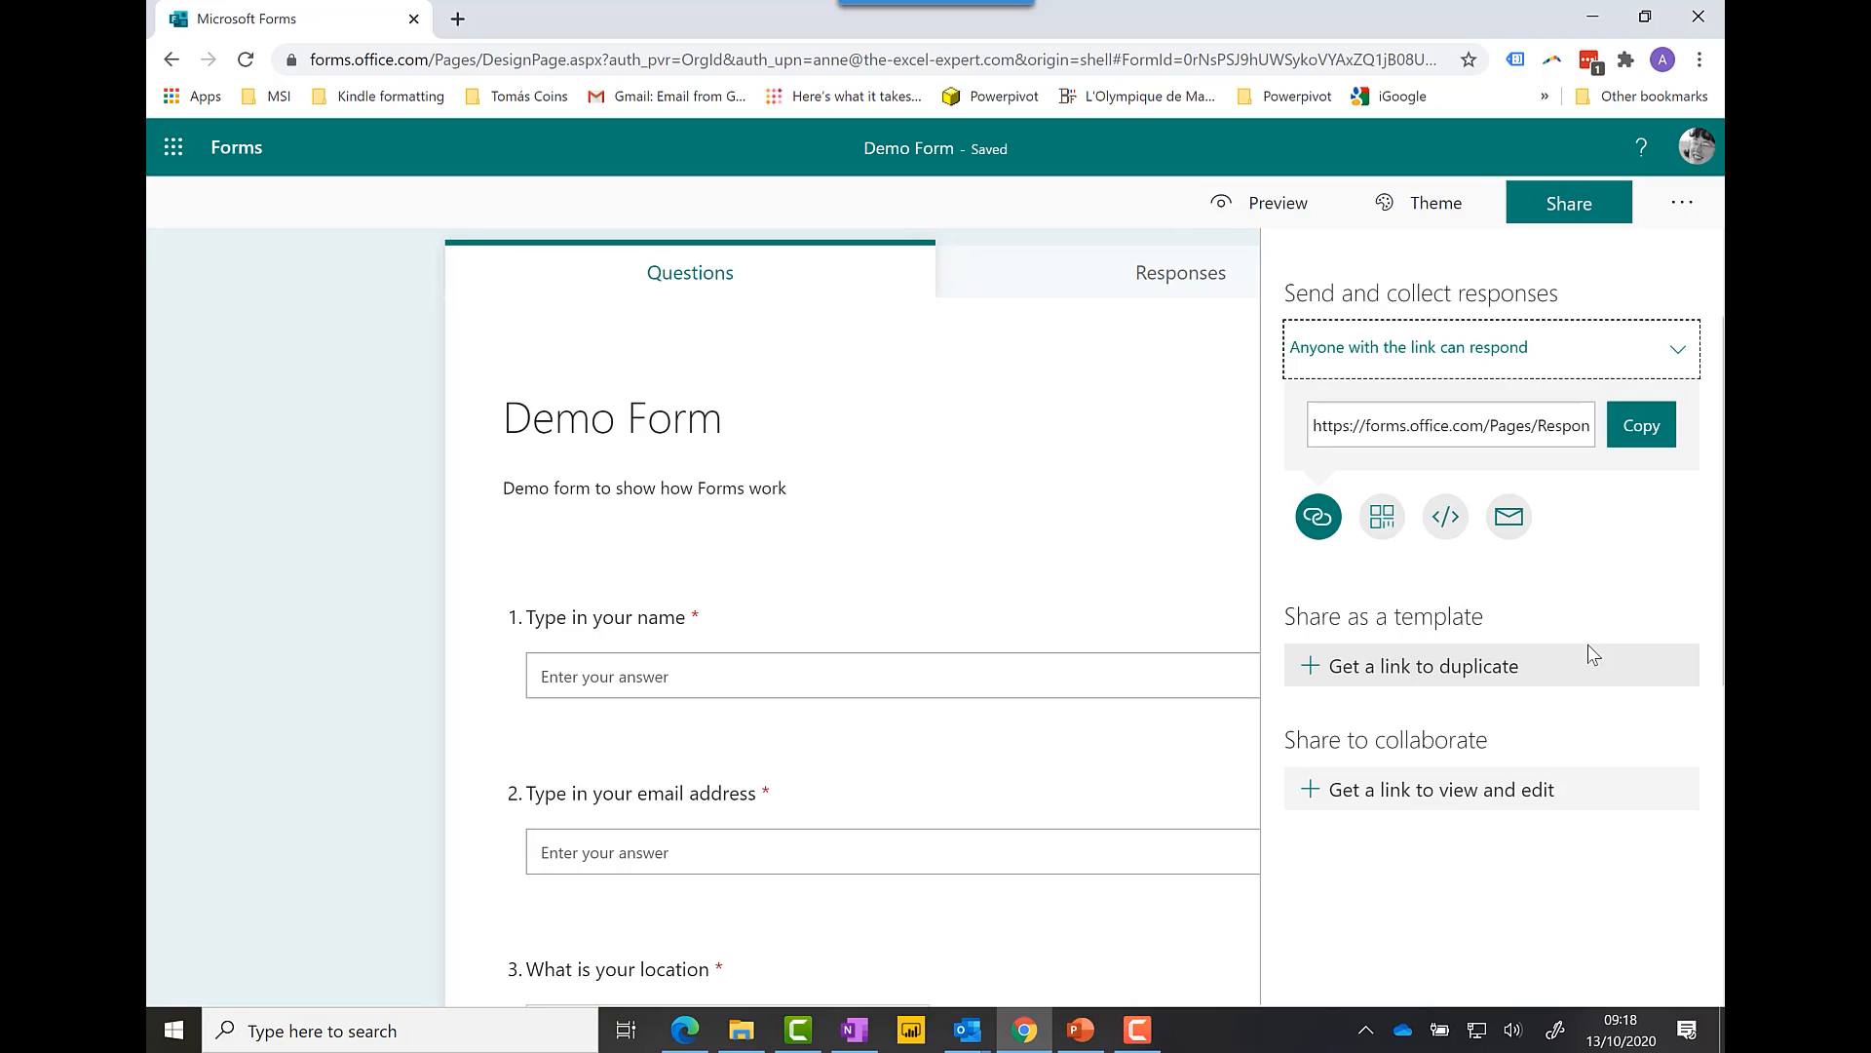
mouse_move(1413, 794)
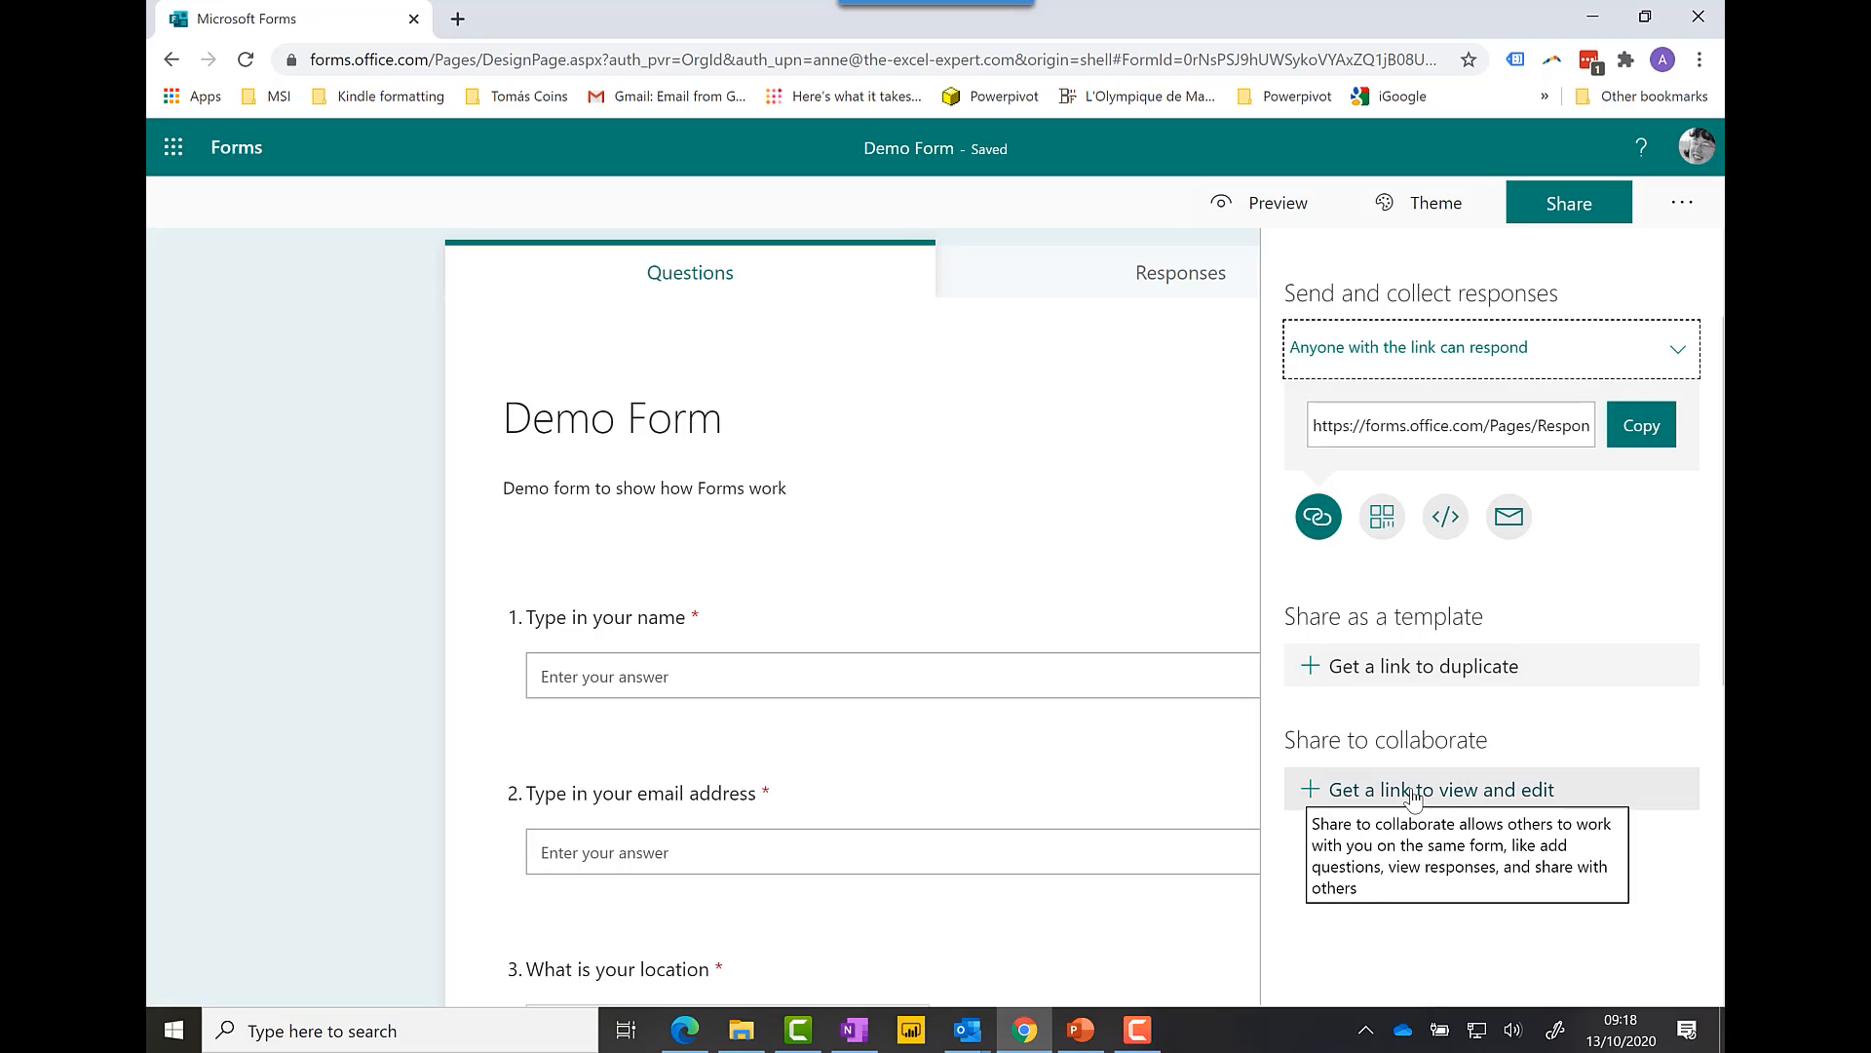
Step: Go back to the forms list, check Shared with me, then return to My forms
left_click(233, 152)
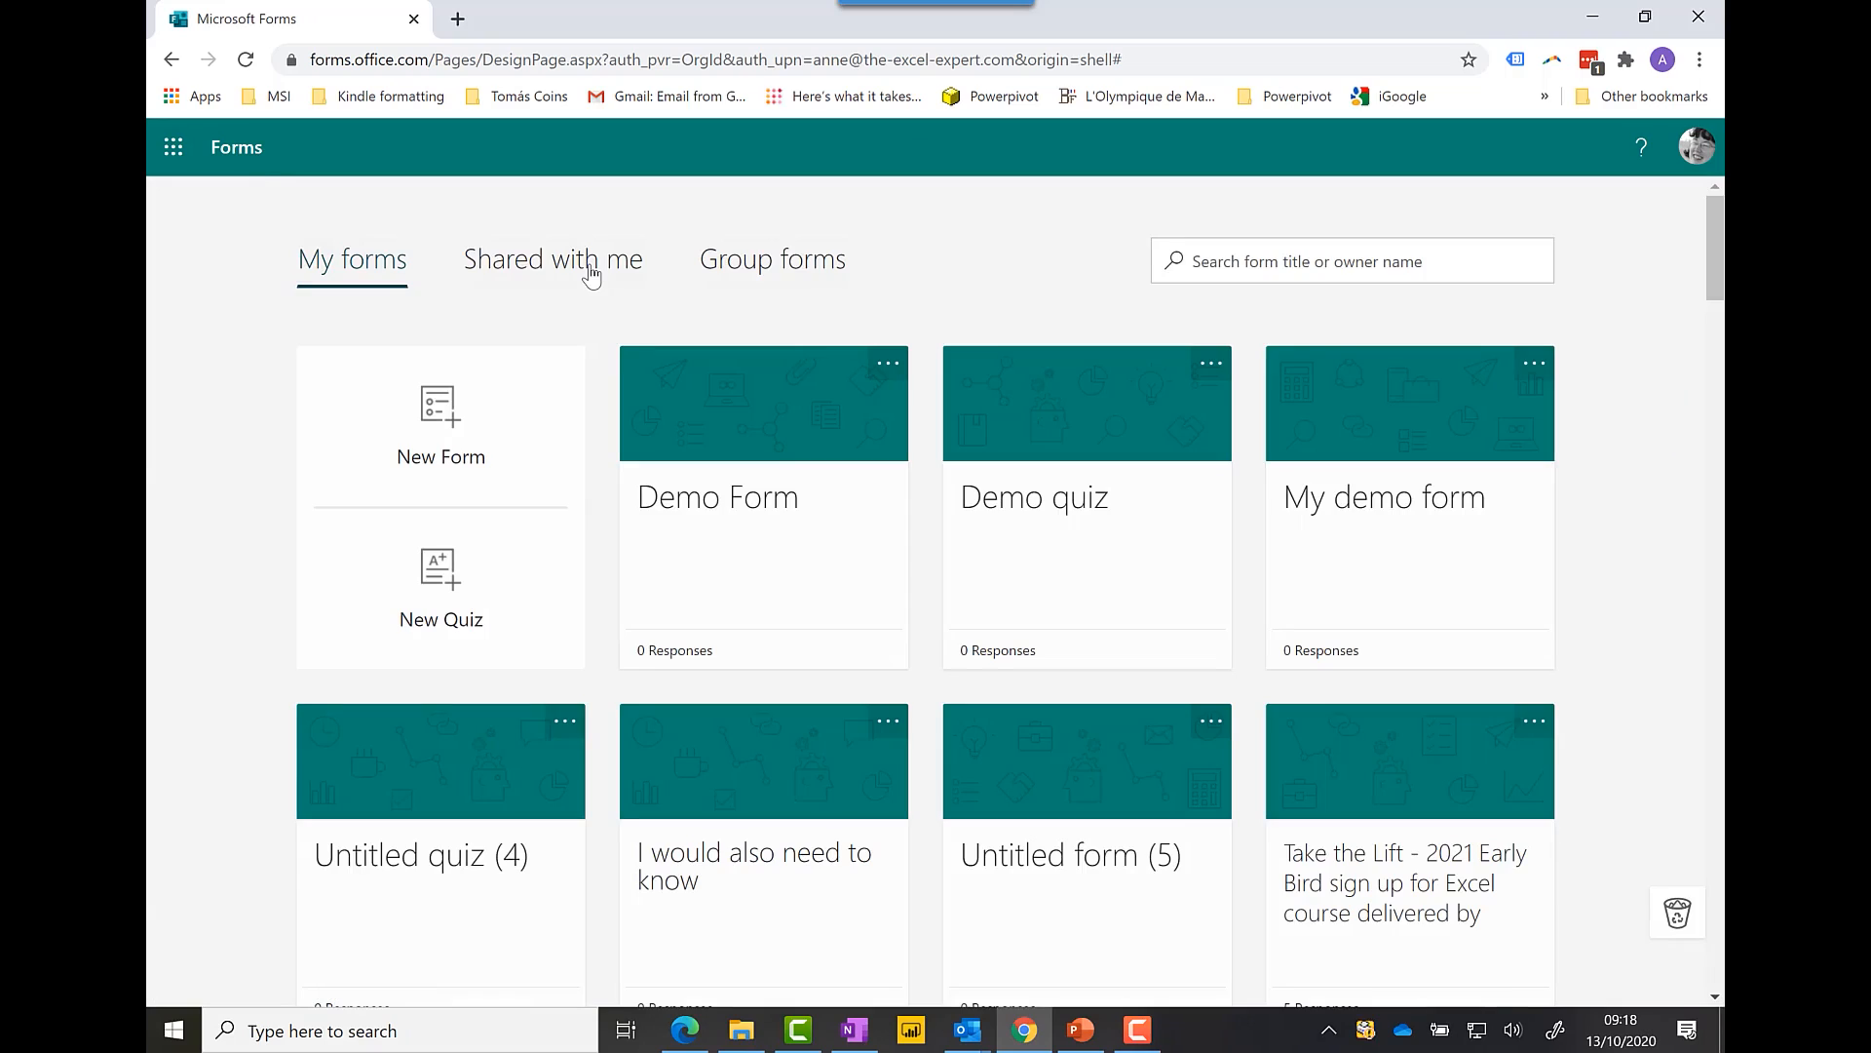
left_click(590, 268)
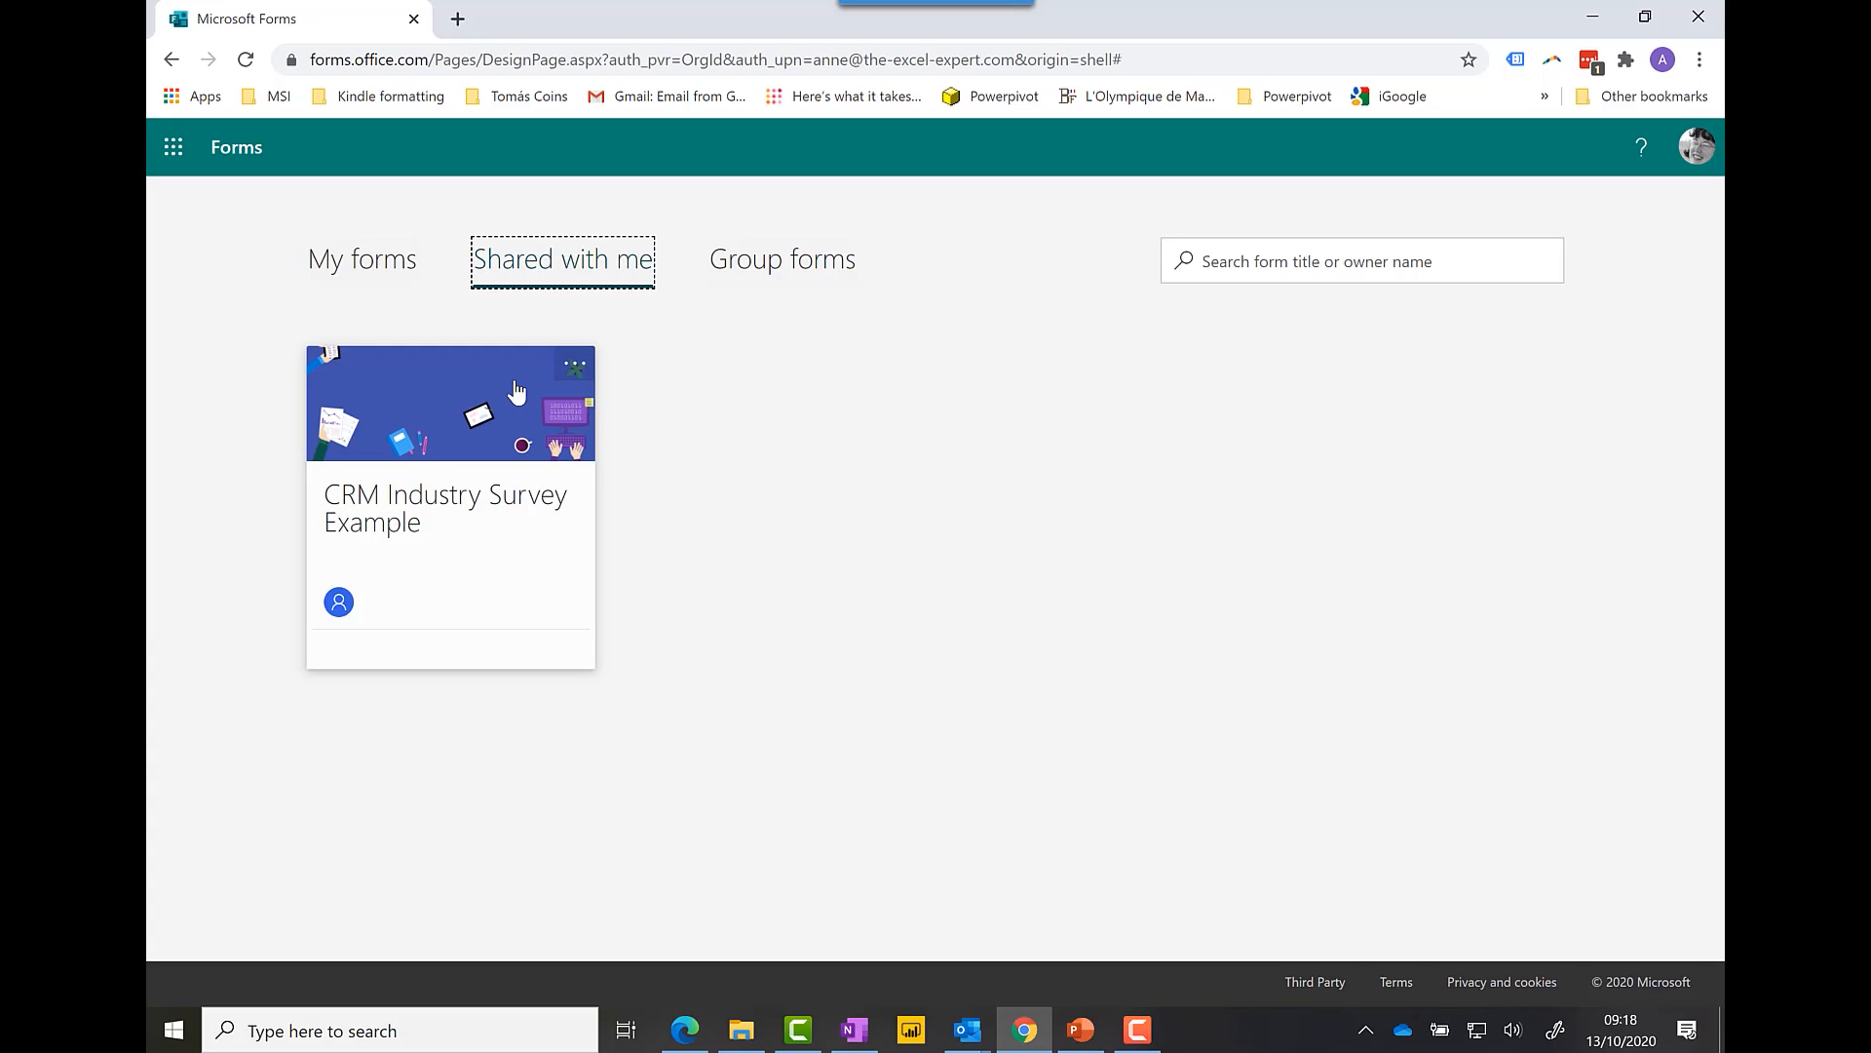
left_click(373, 272)
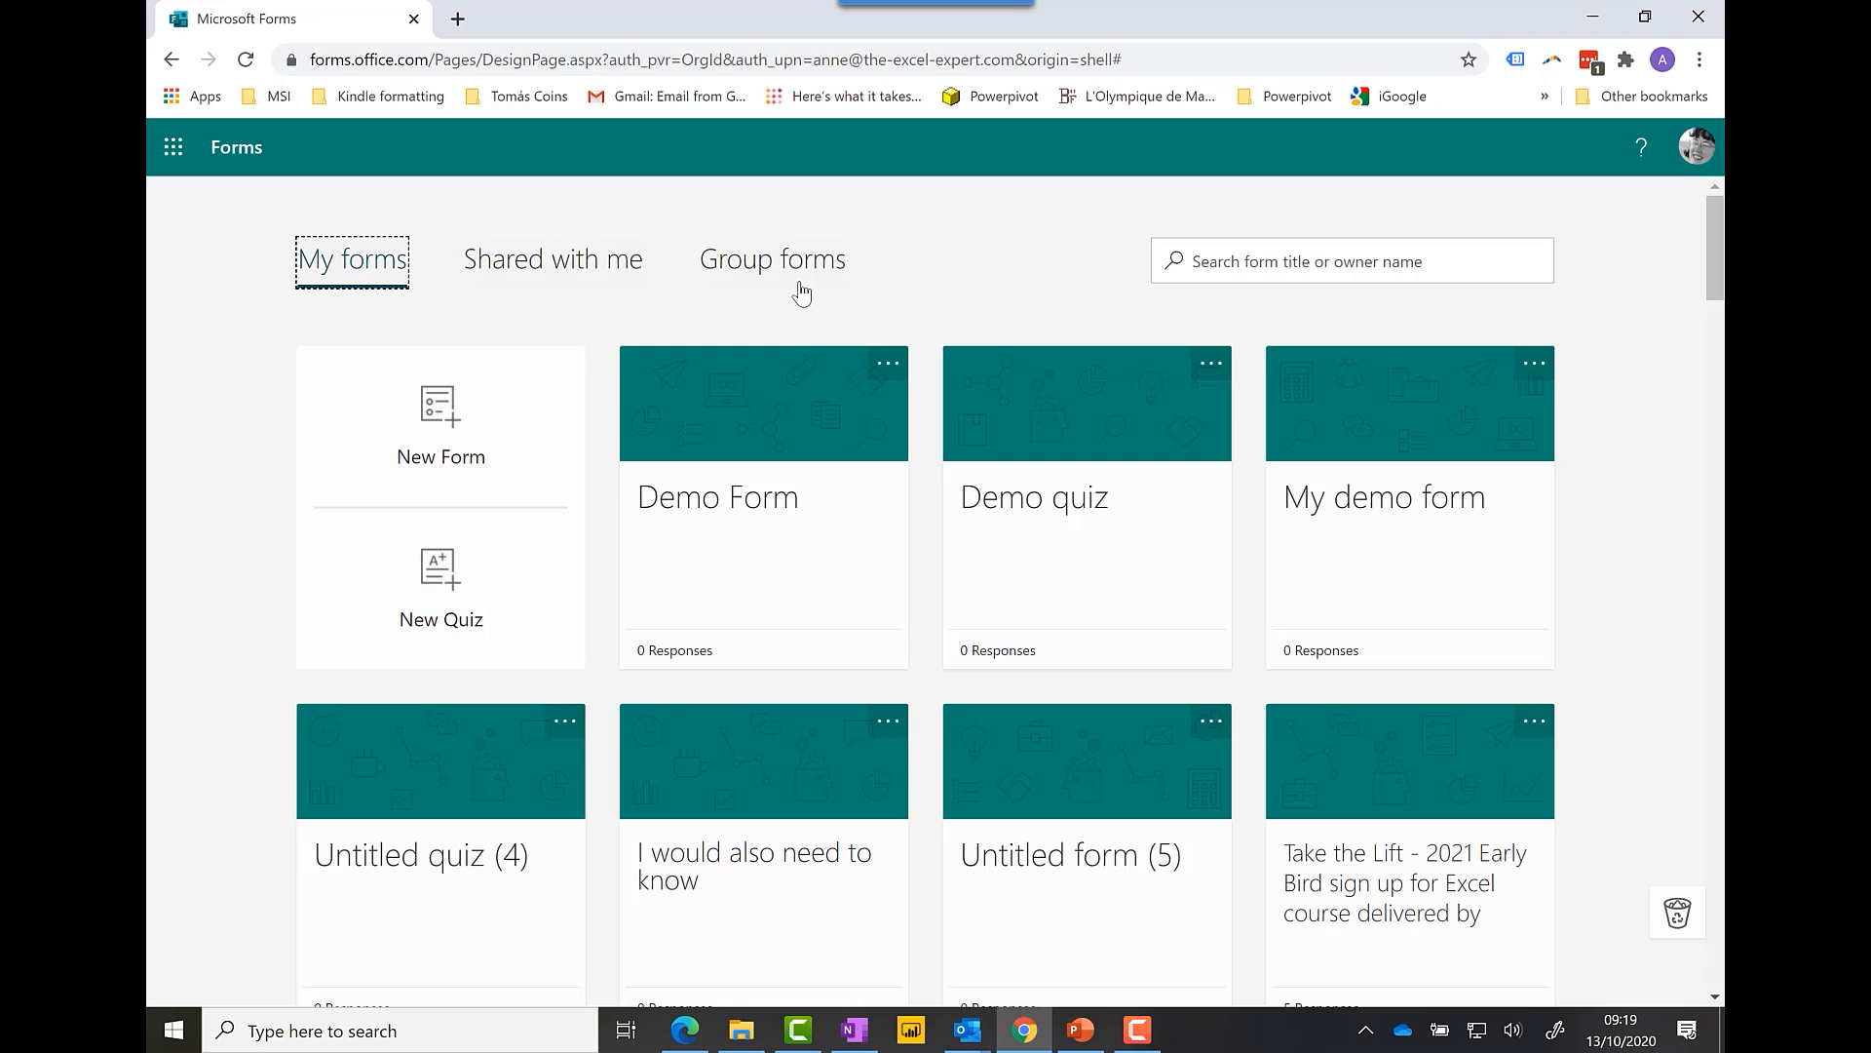
Step: Open Demo Form's Share options and copy its anyone-with-the-link response link
left_click(769, 411)
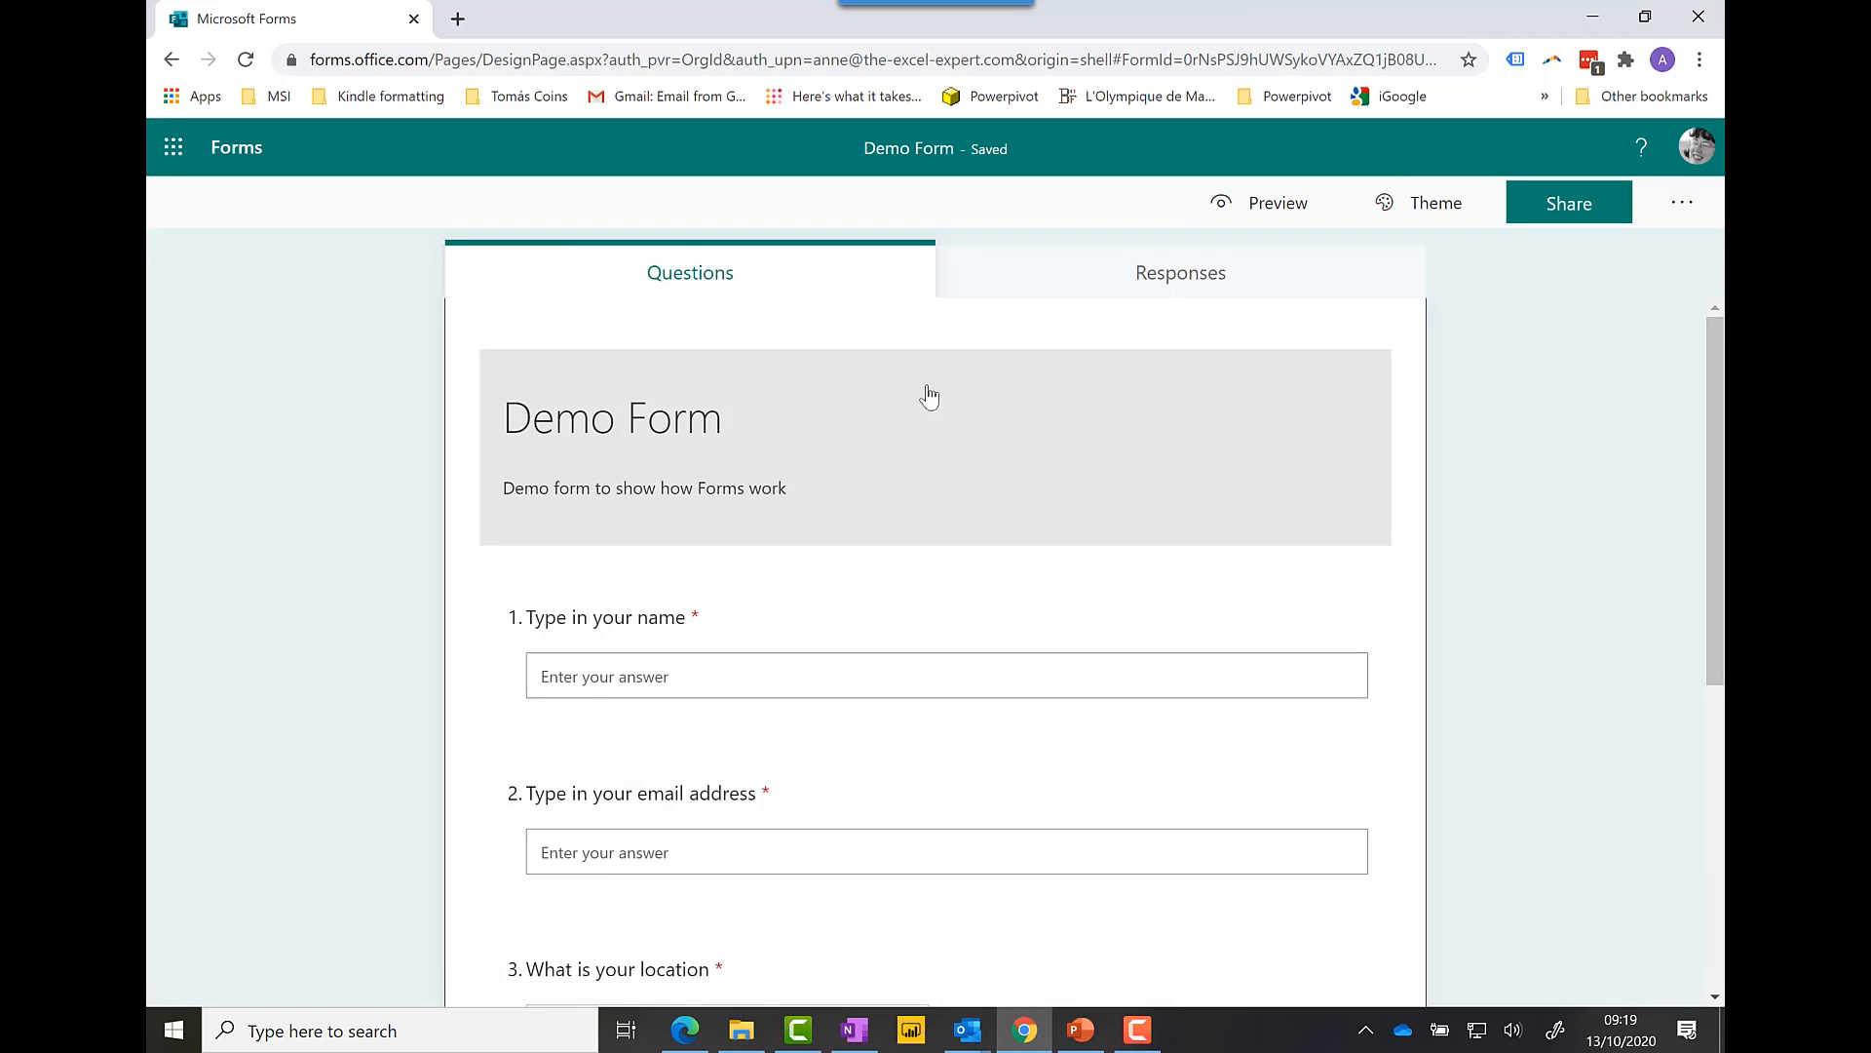
left_click(1568, 202)
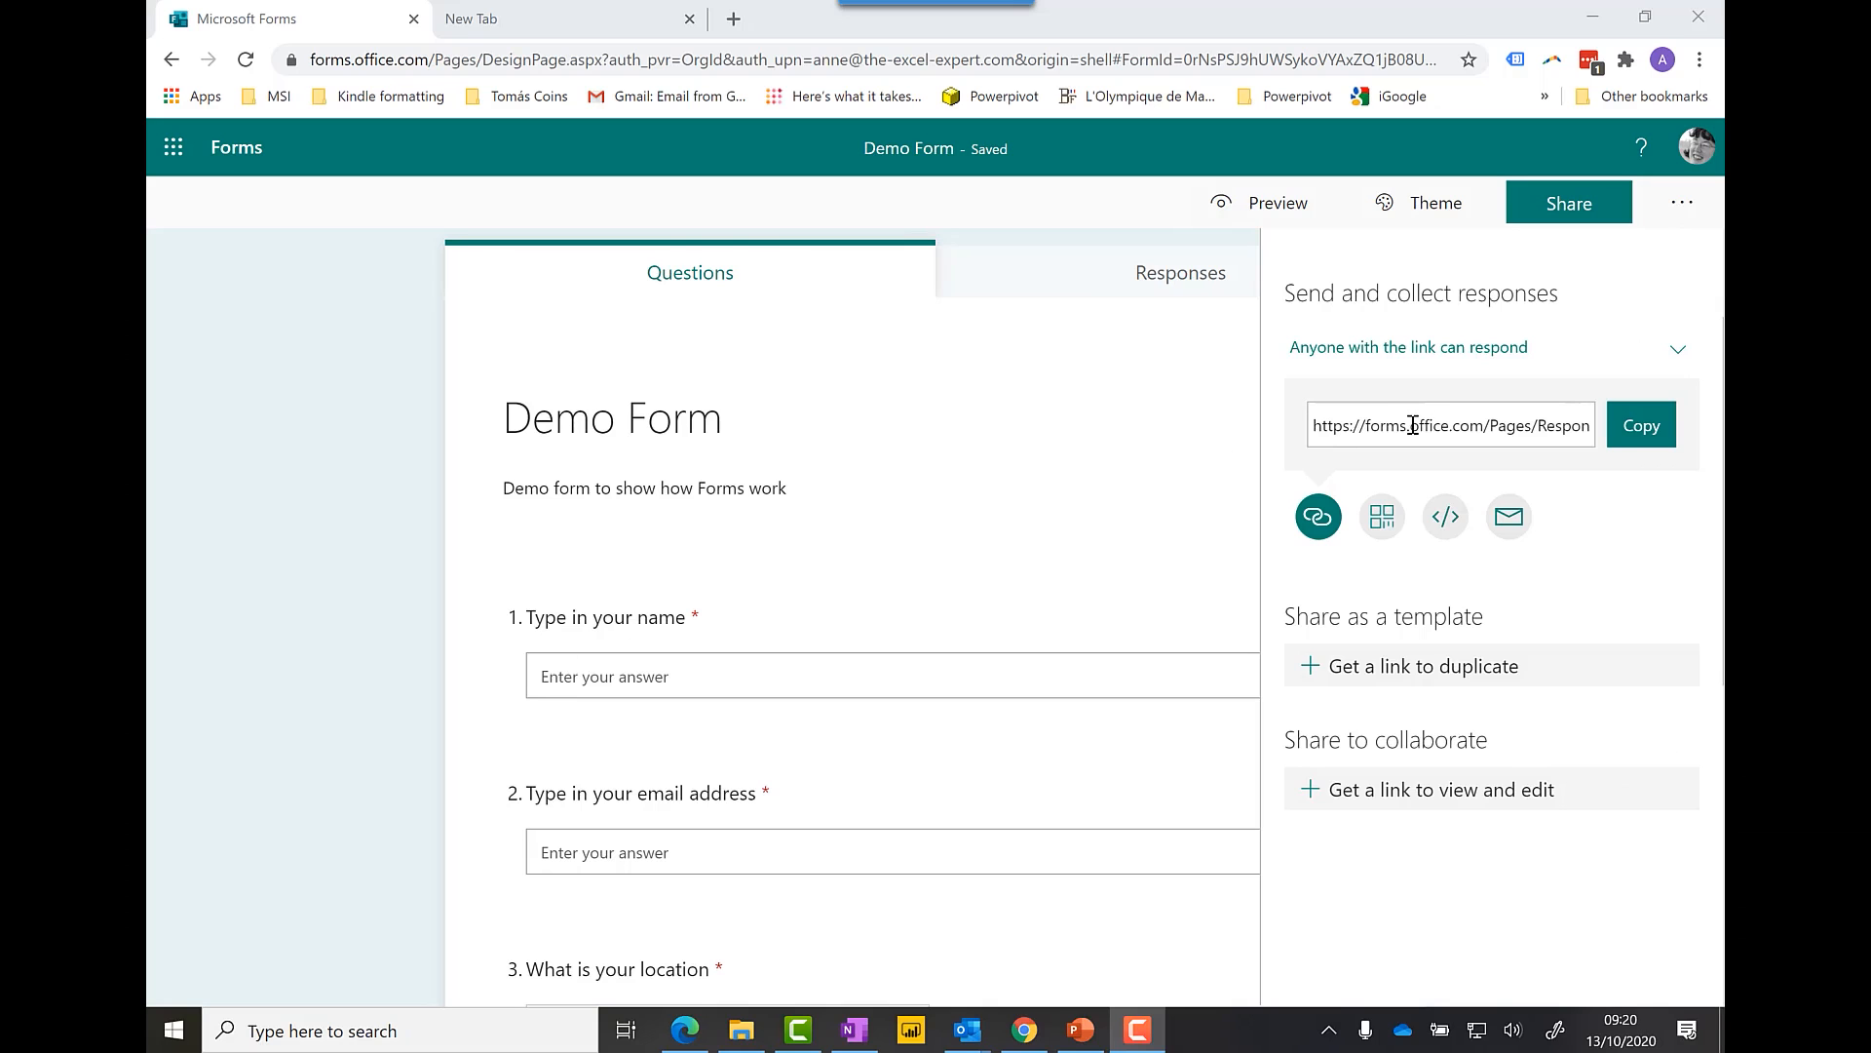
left_click(1412, 425)
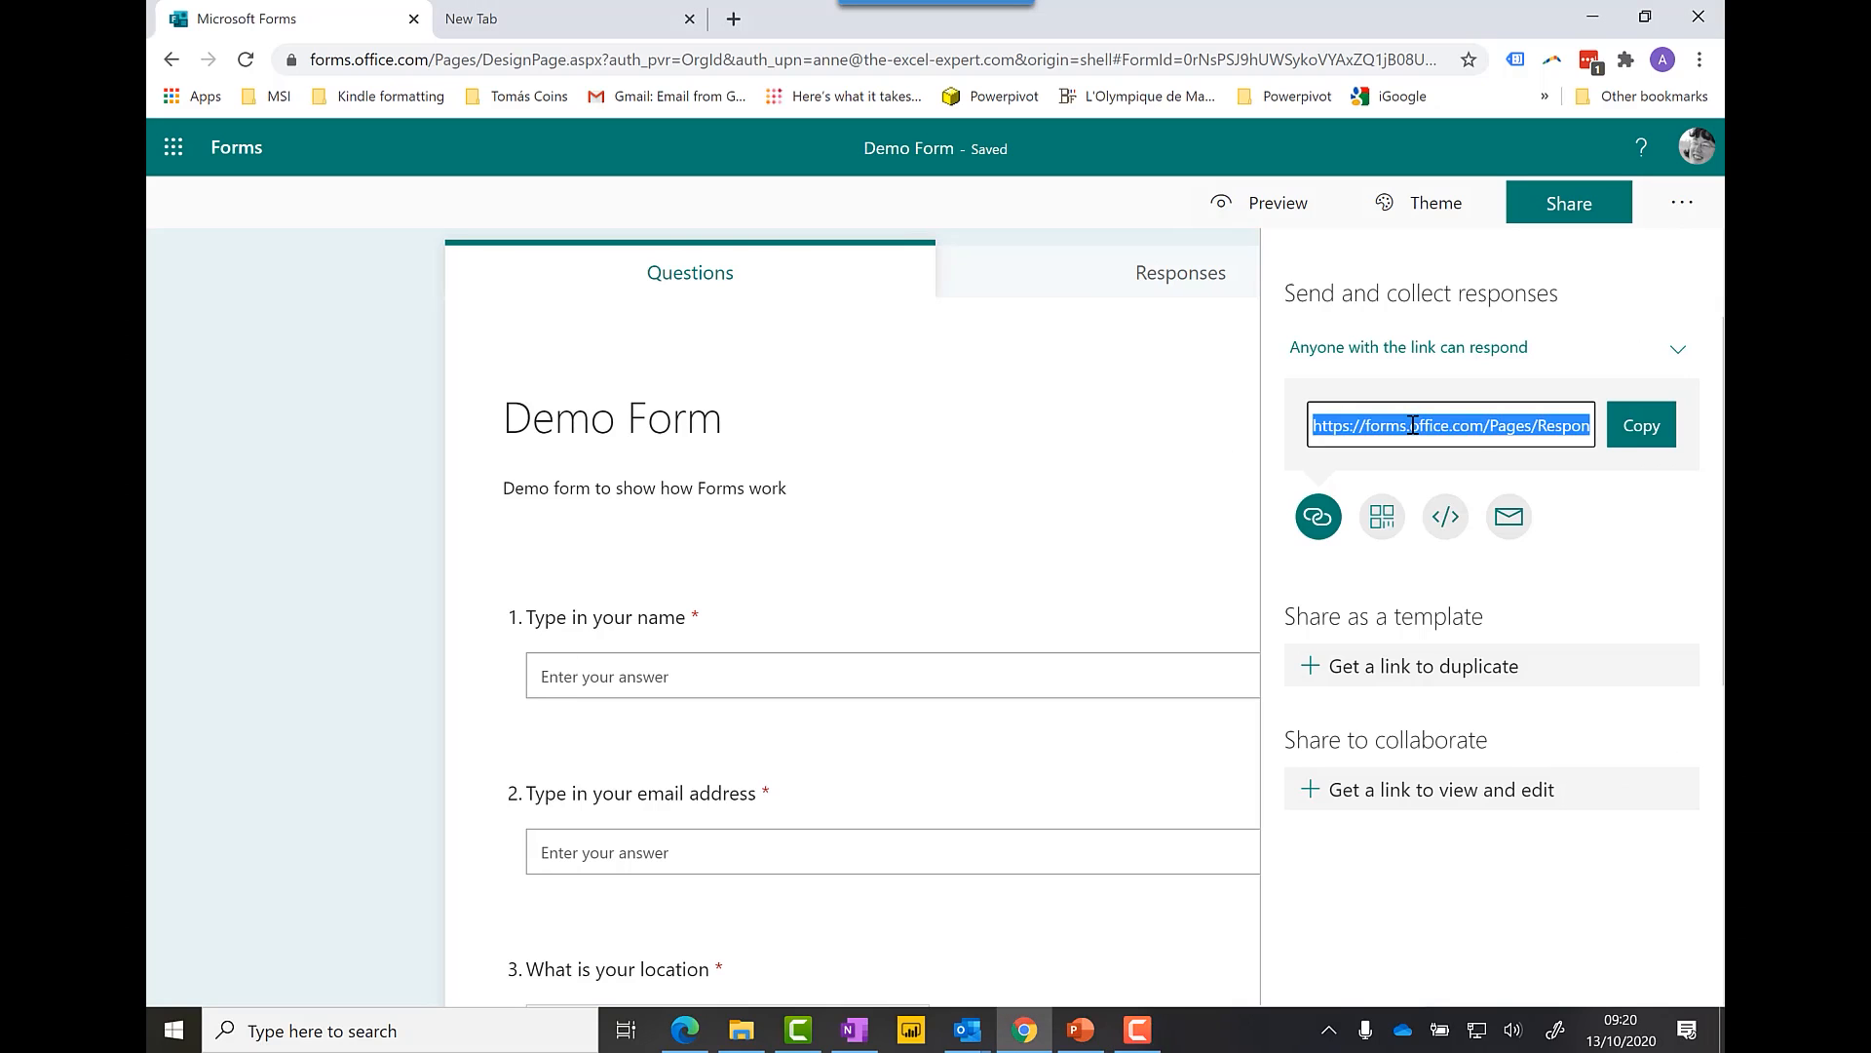
left_click(1657, 434)
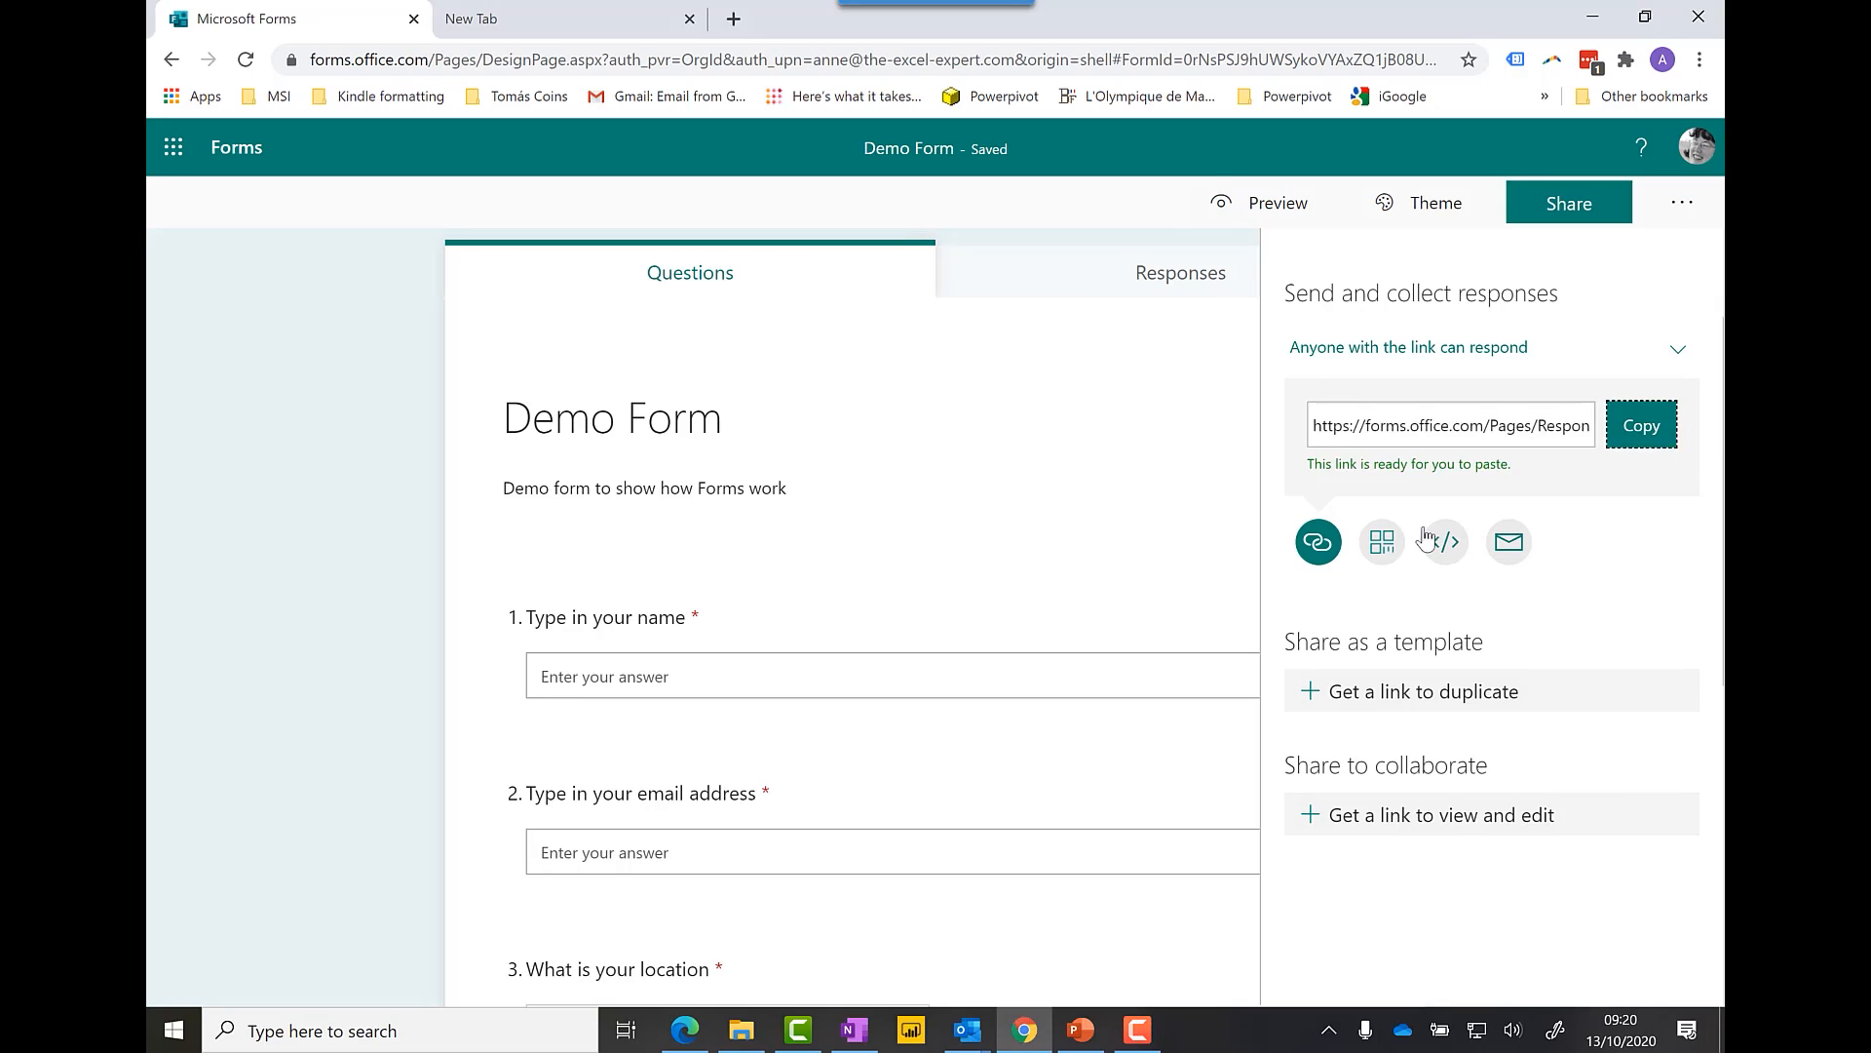
Step: Load the copied Demo Form link in a new browser tab
left_click(734, 18)
key("ctrl+v")
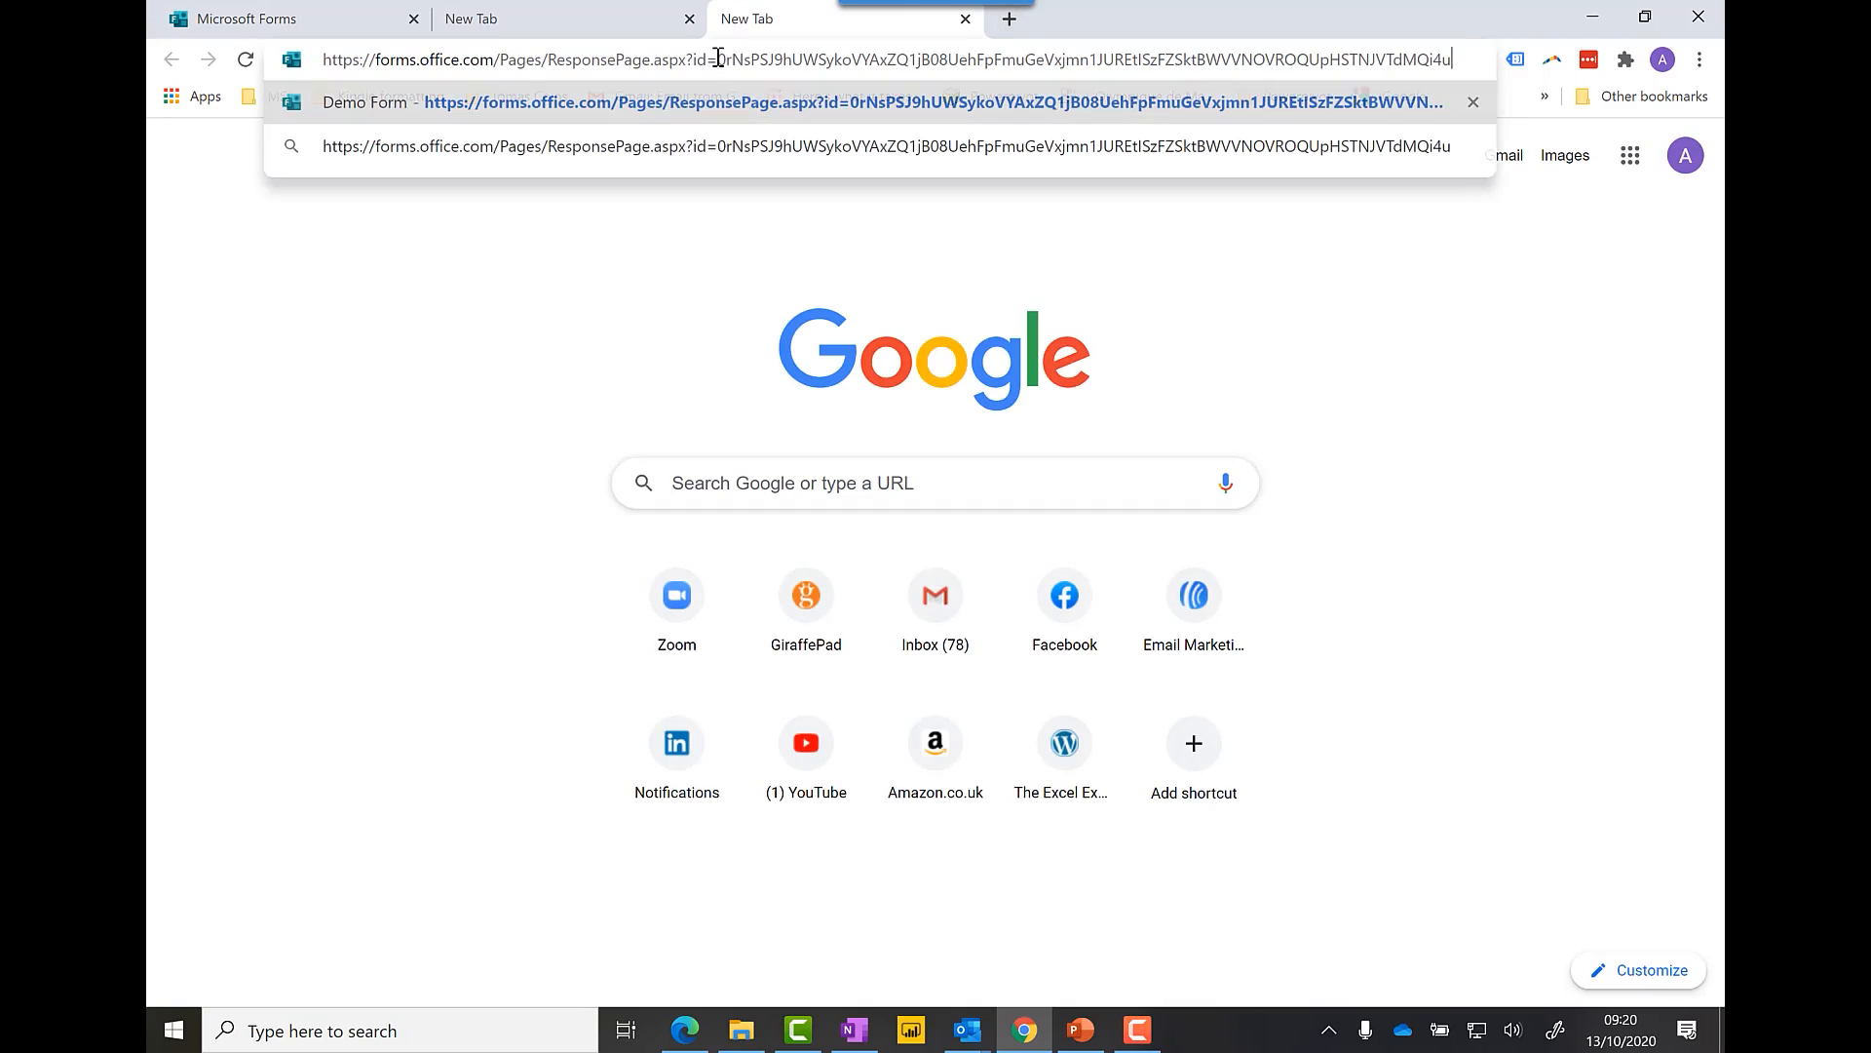
key("Return")
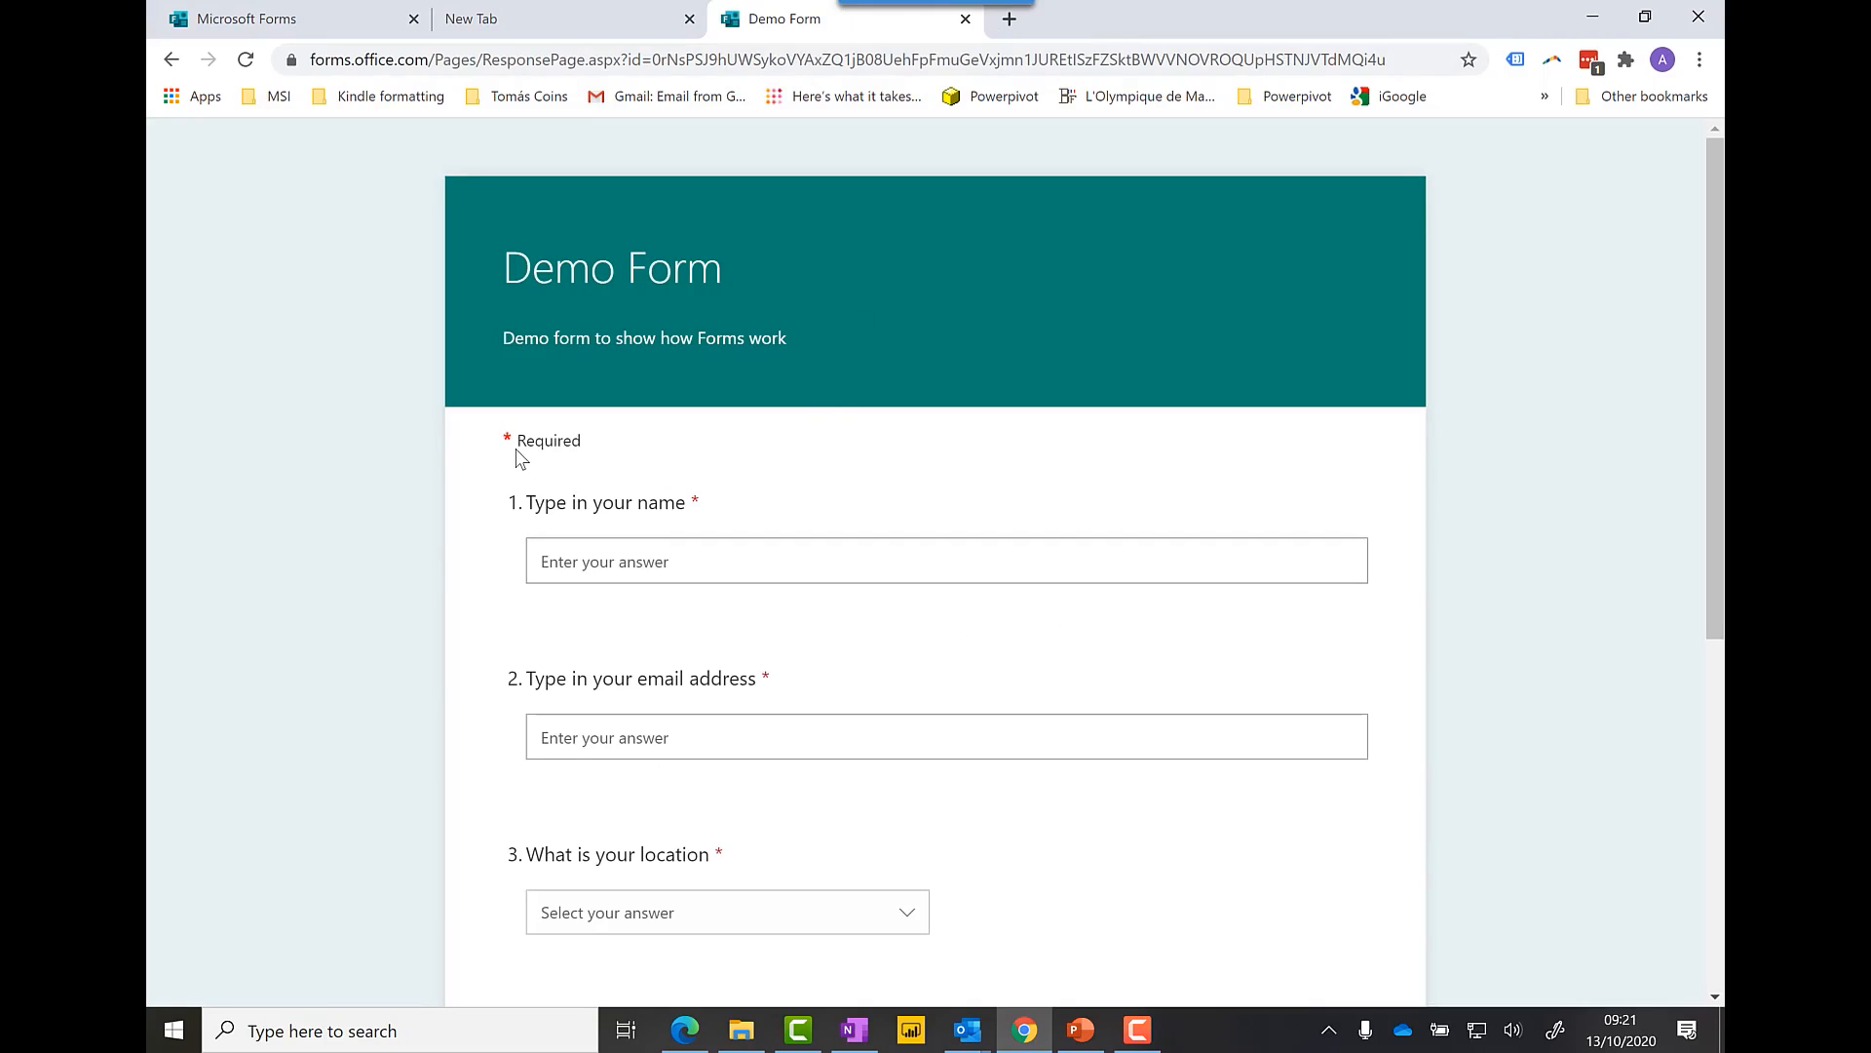
Step: Enter the respondent's full name and e-mail address in the form
left_click(660, 563)
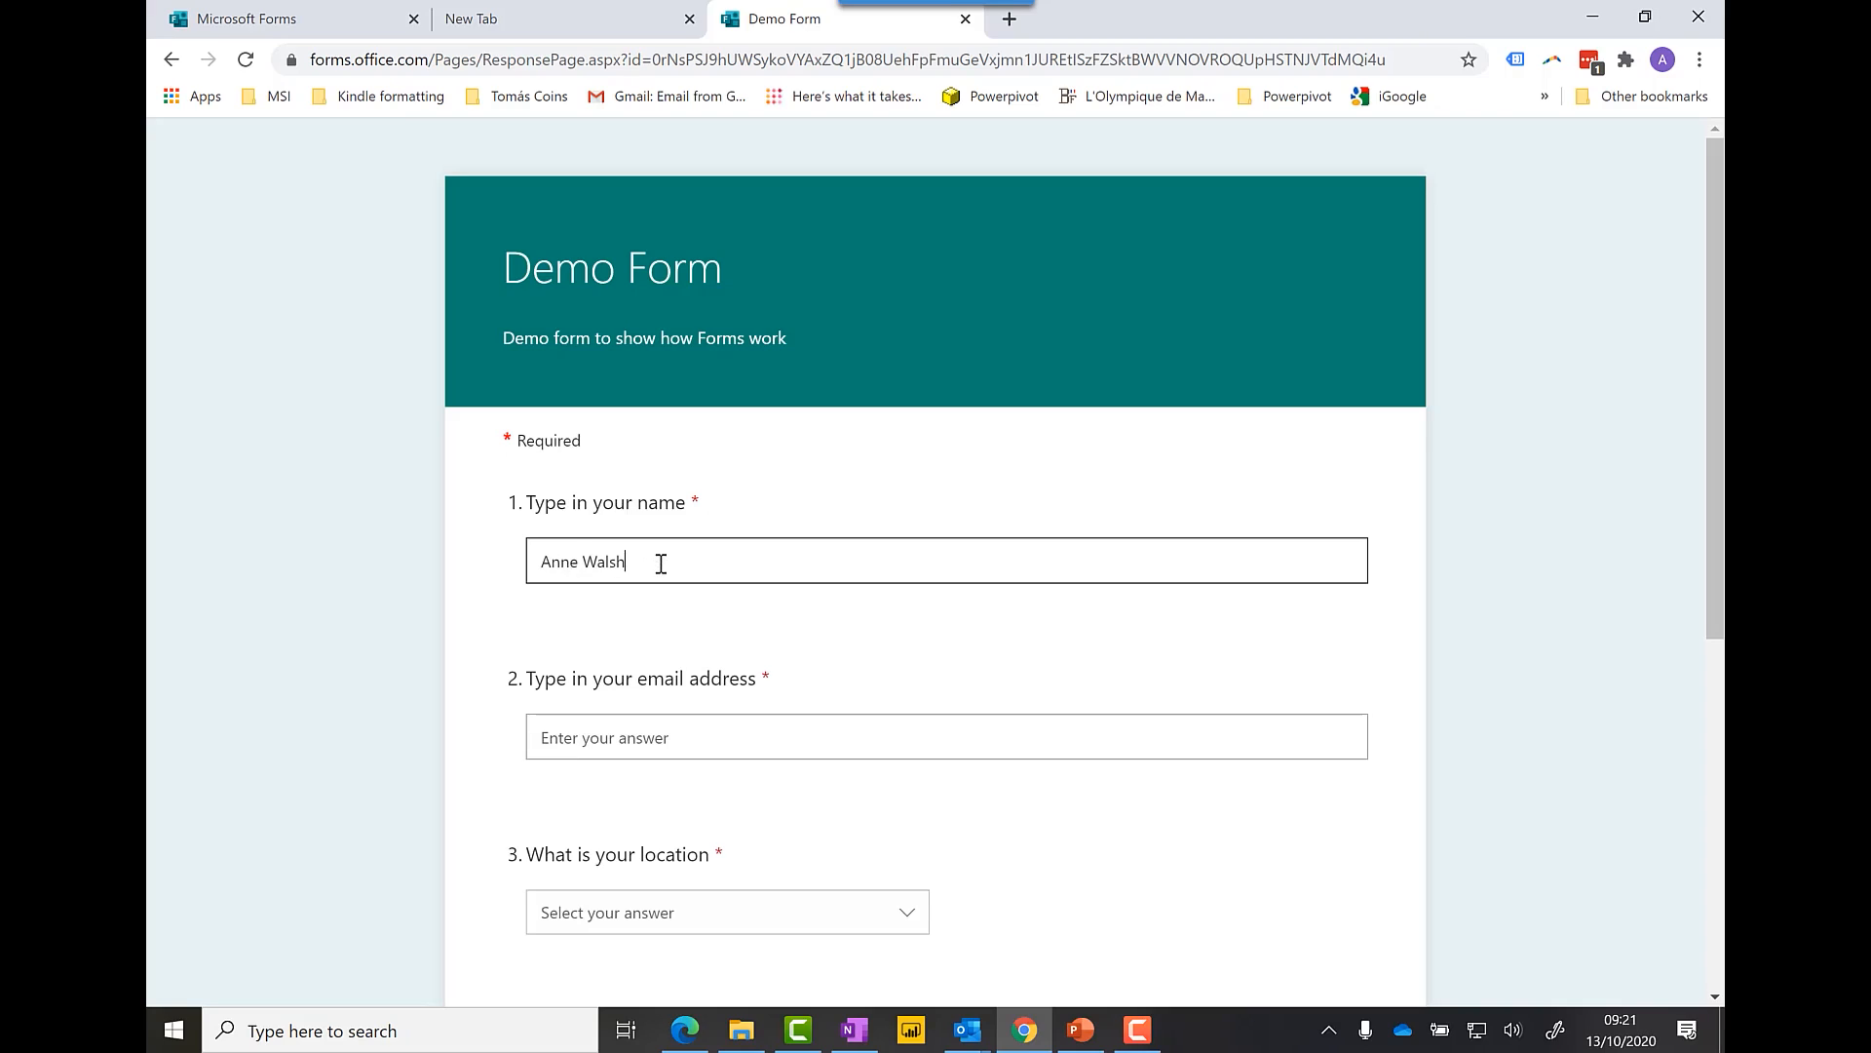
left_click(670, 733)
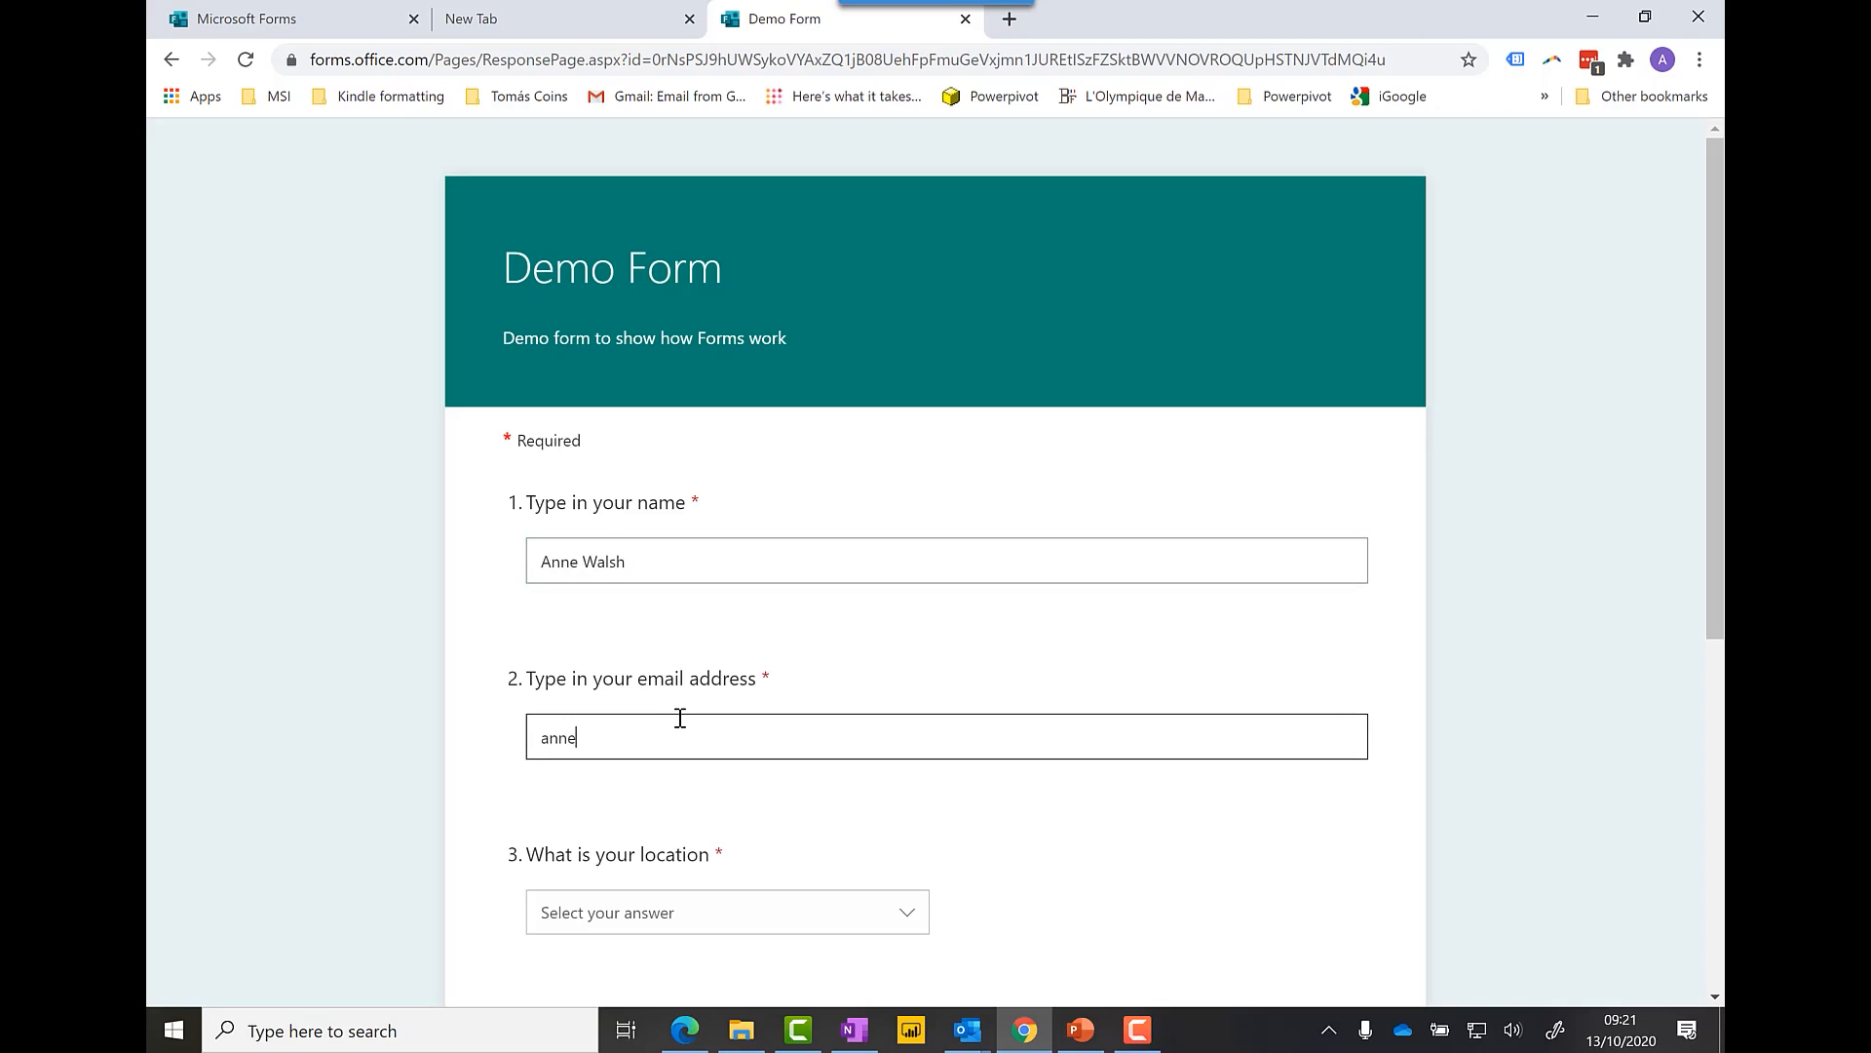
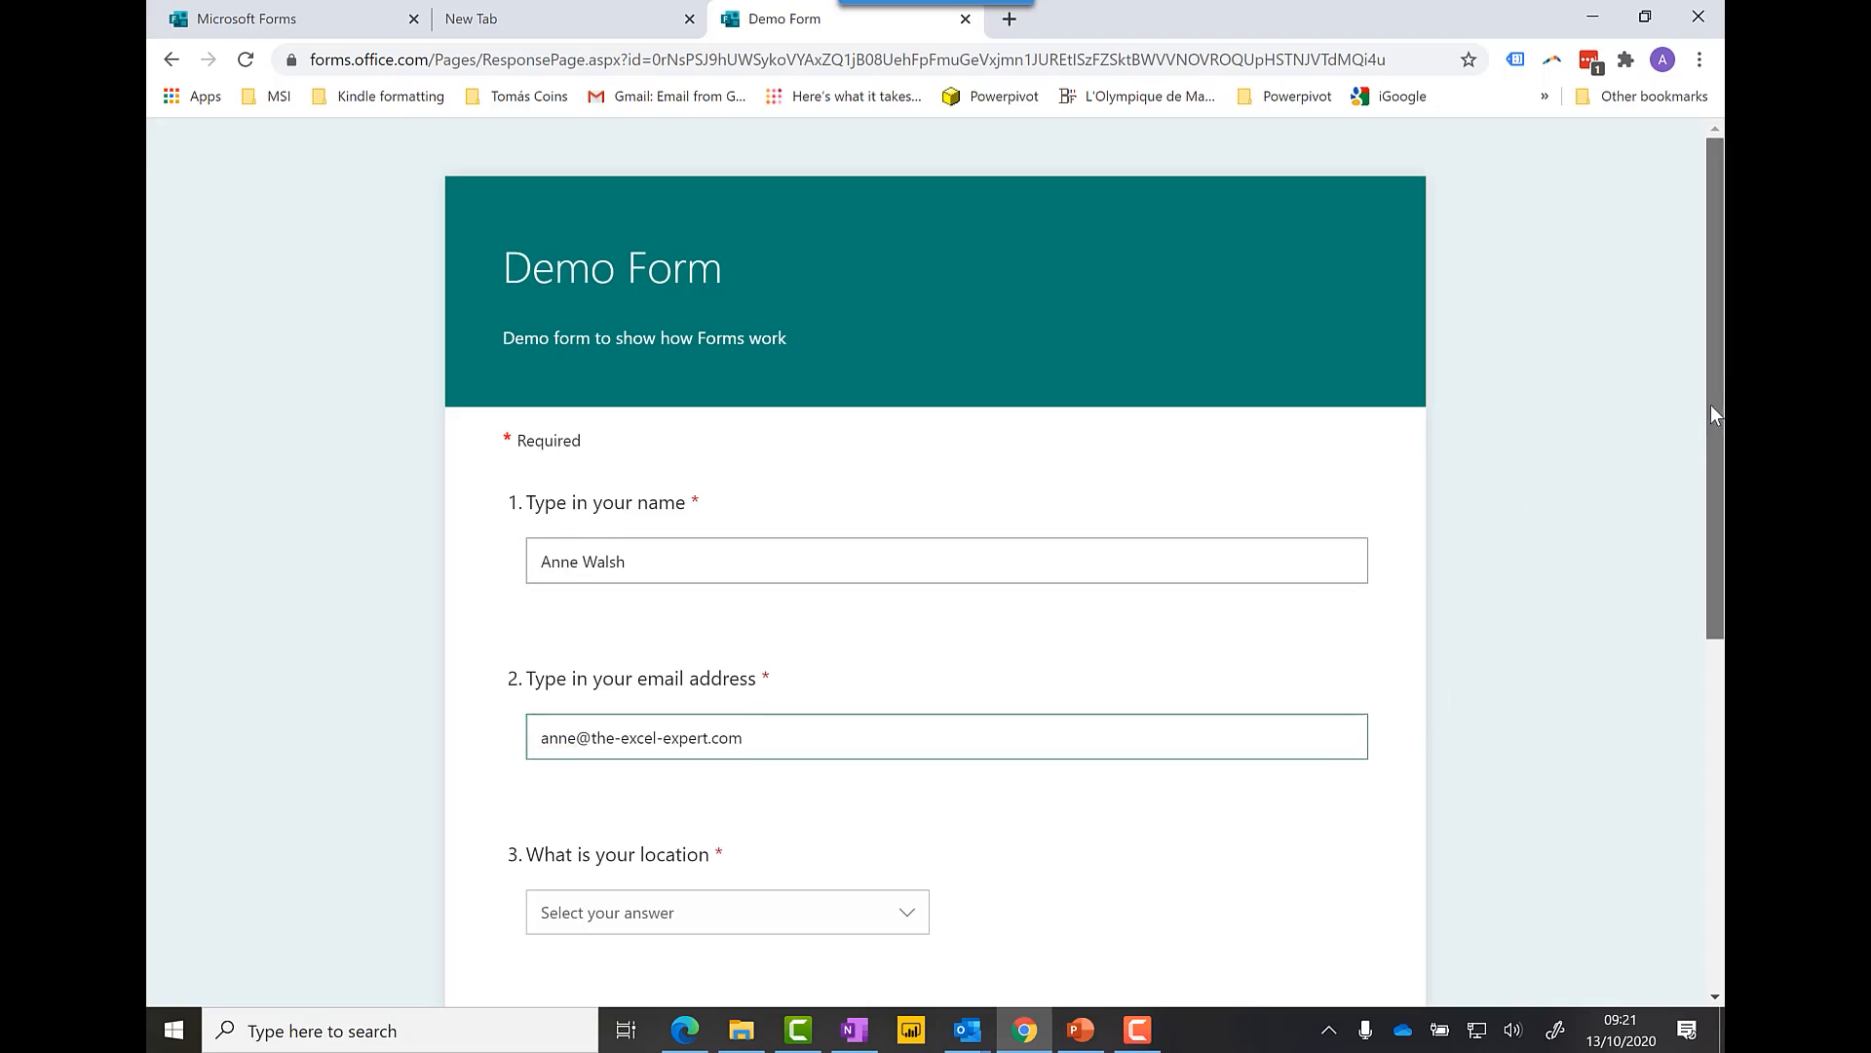
left_click_drag(1711, 413, 1711, 643)
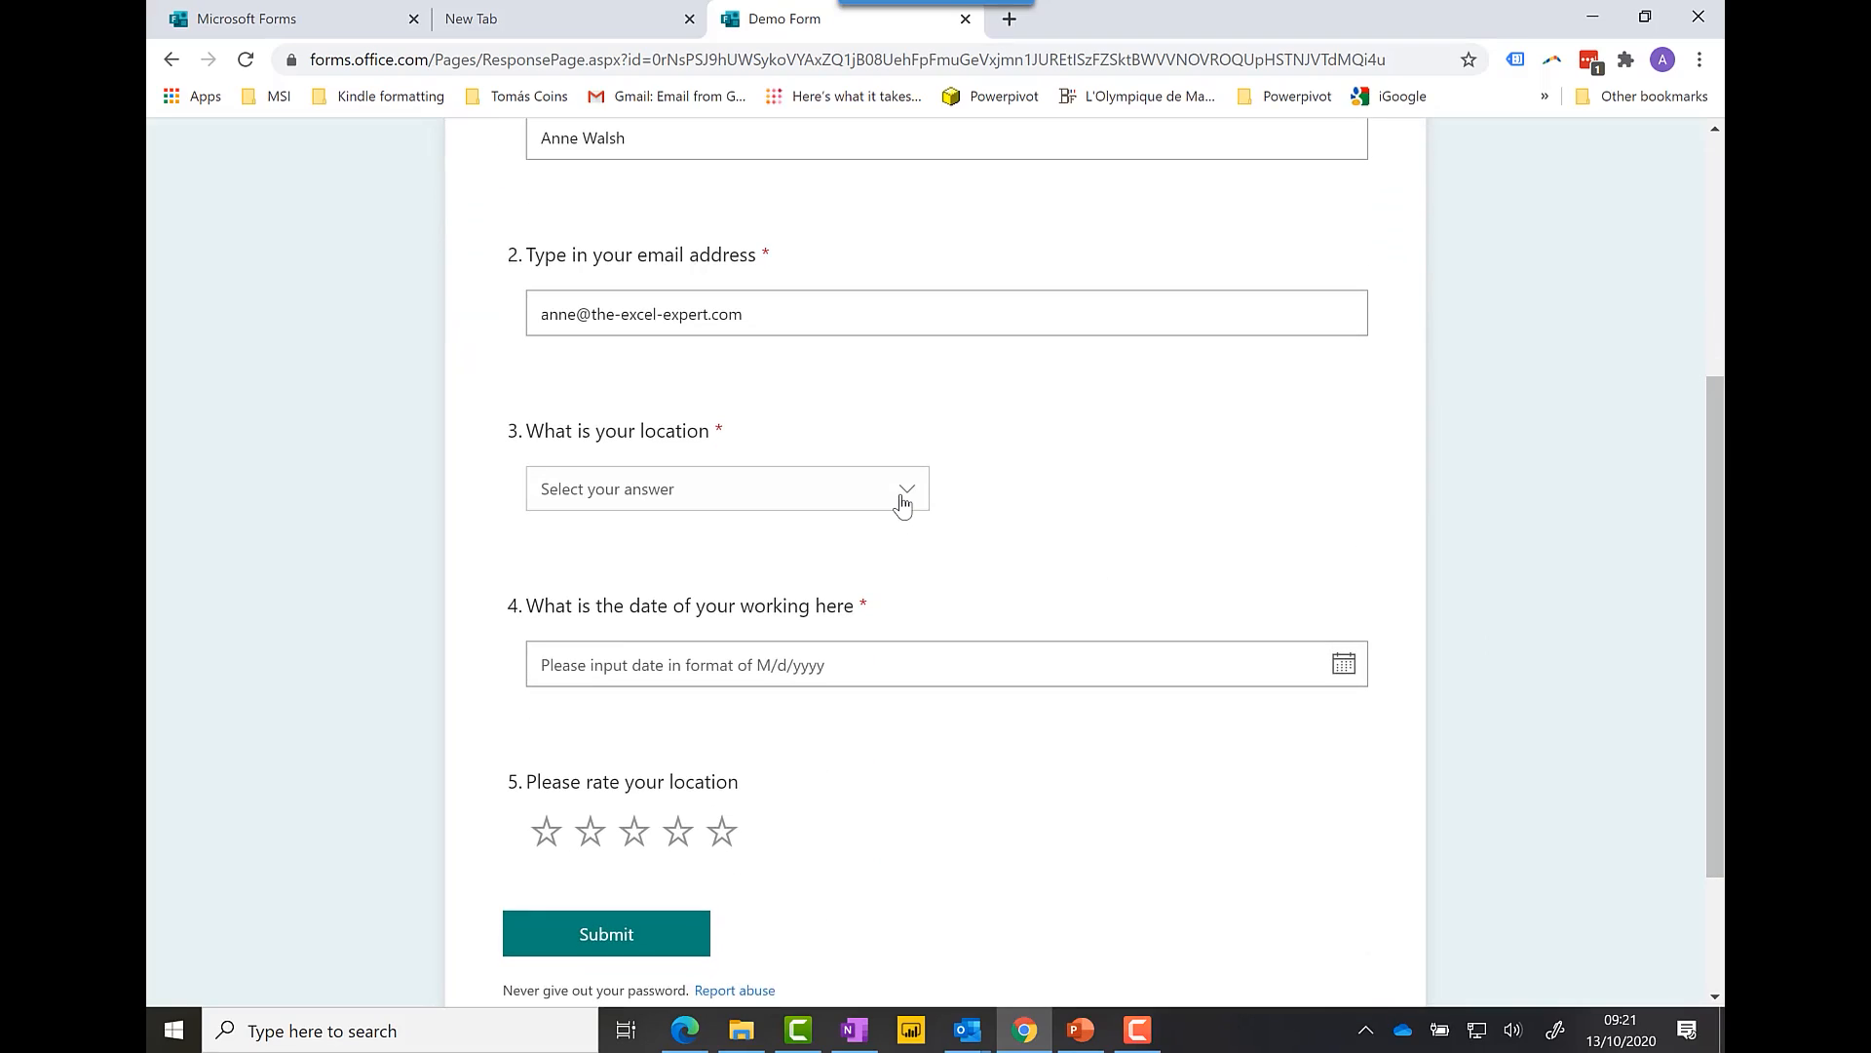
Step: Answer Location A, working date 15 October 2020, a four-star rating, and submit
left_click(903, 500)
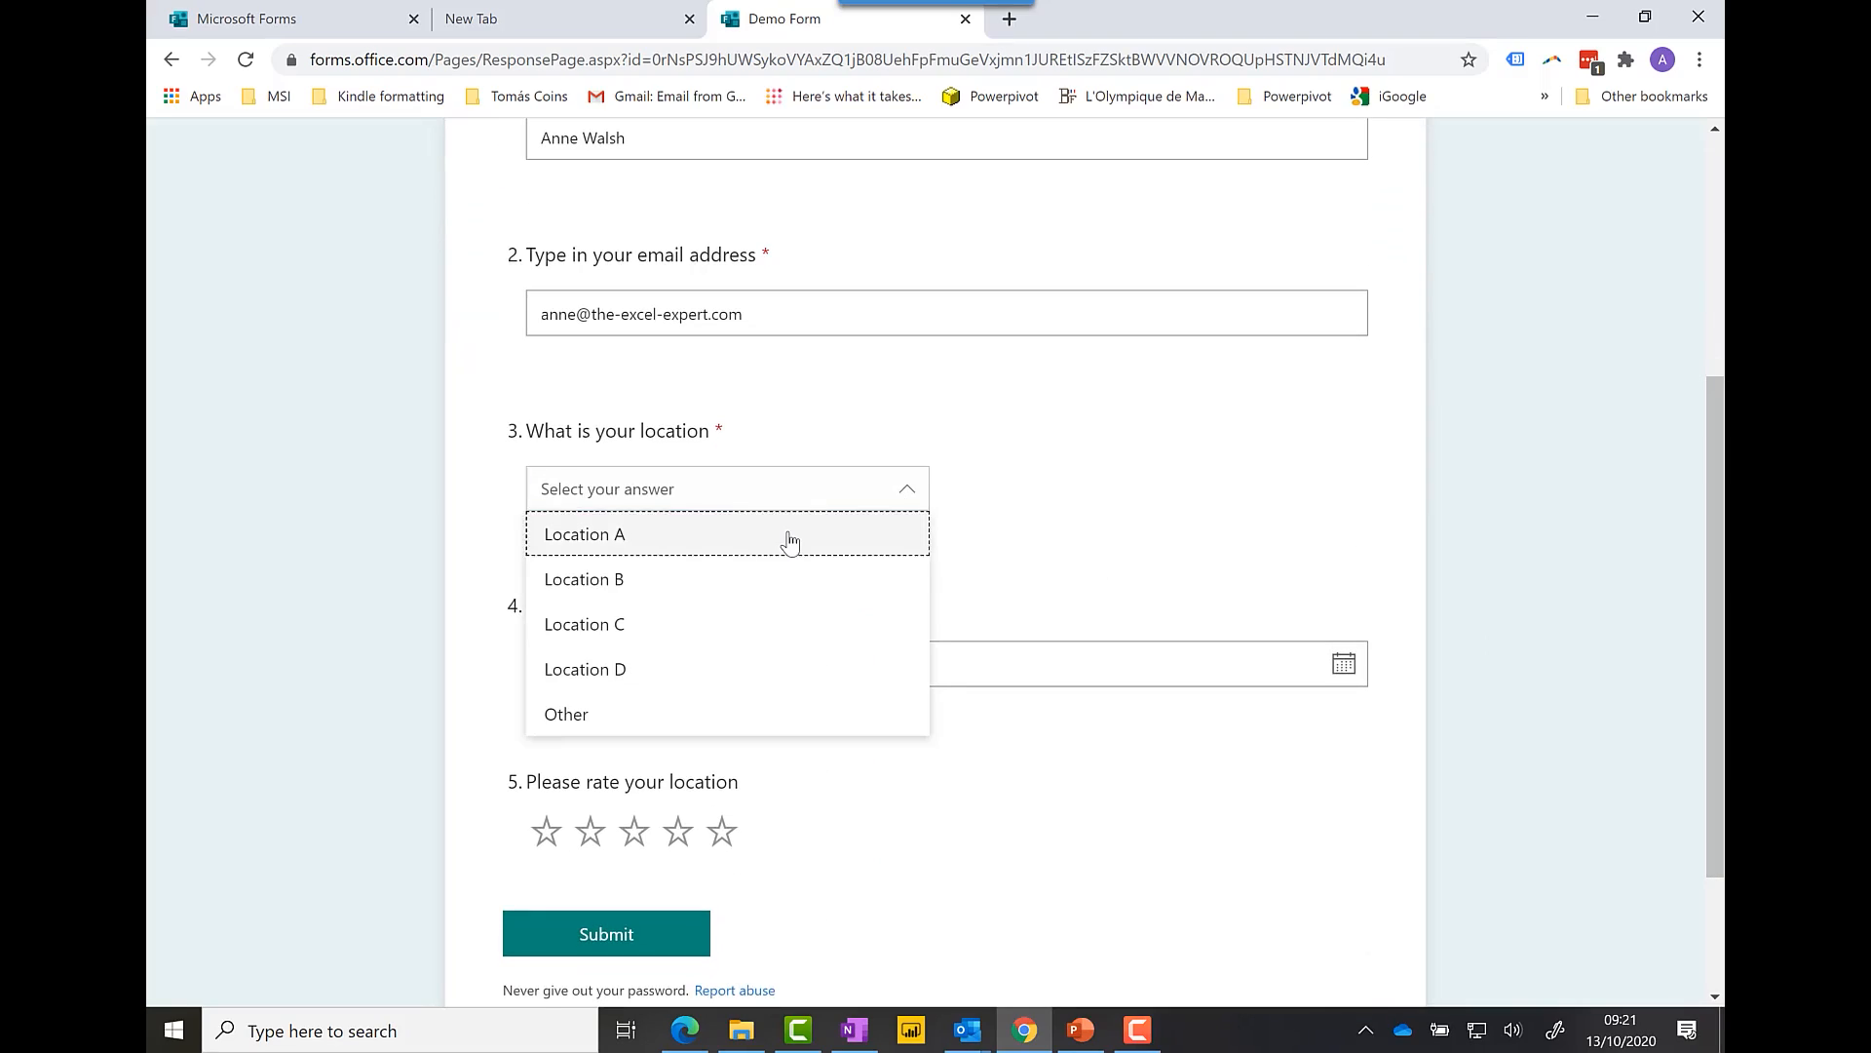
left_click(790, 536)
left_click(914, 669)
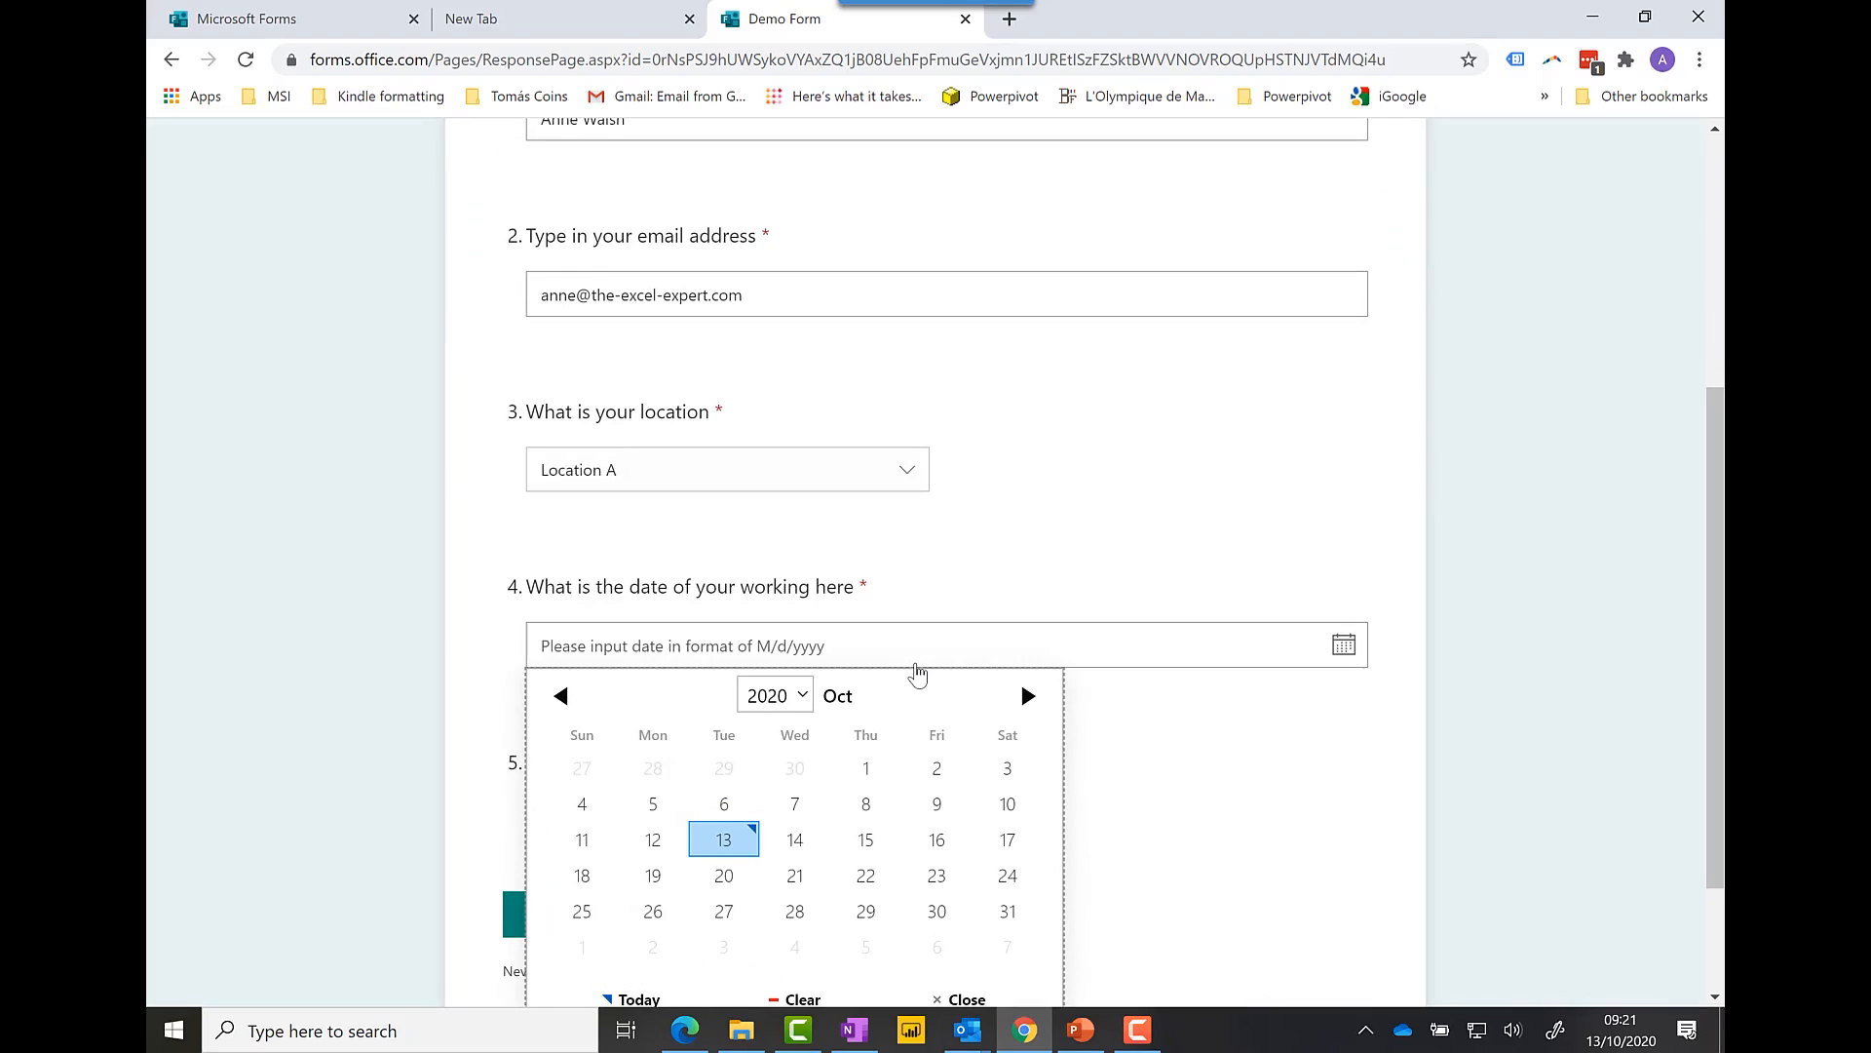
left_click(861, 841)
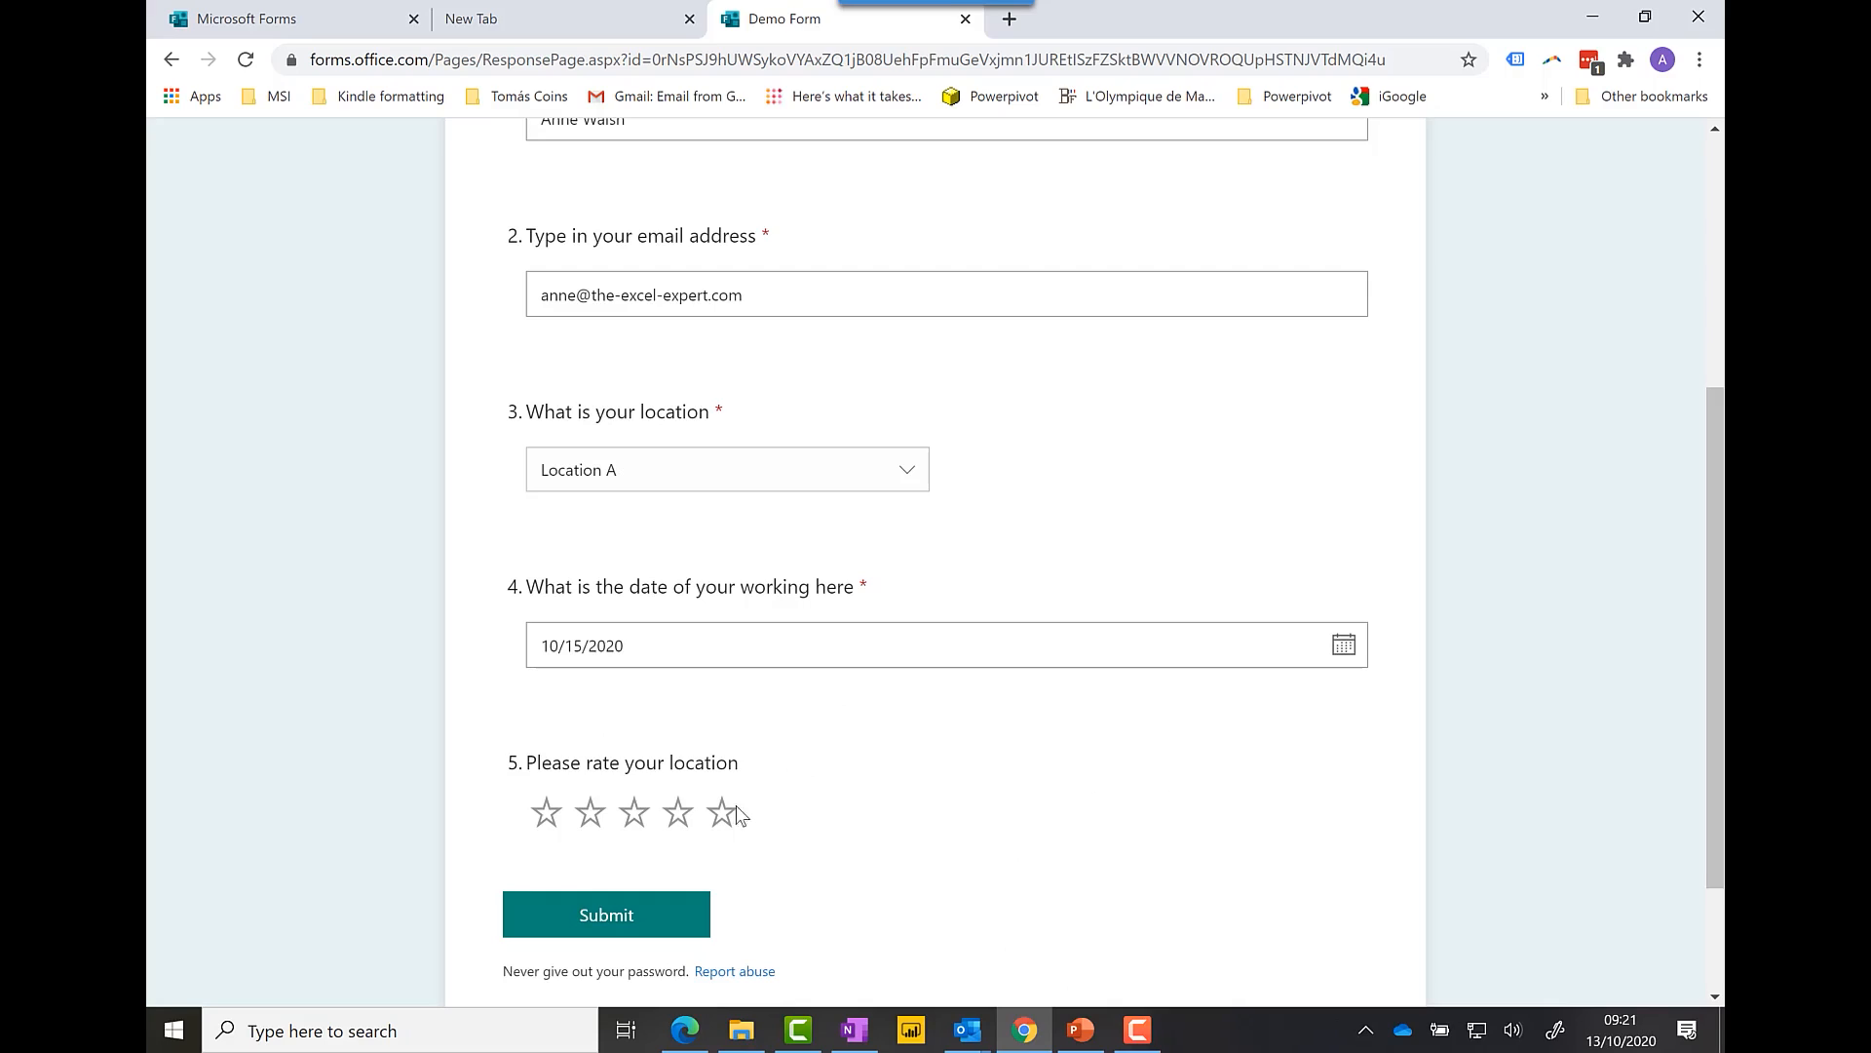
left_click(689, 822)
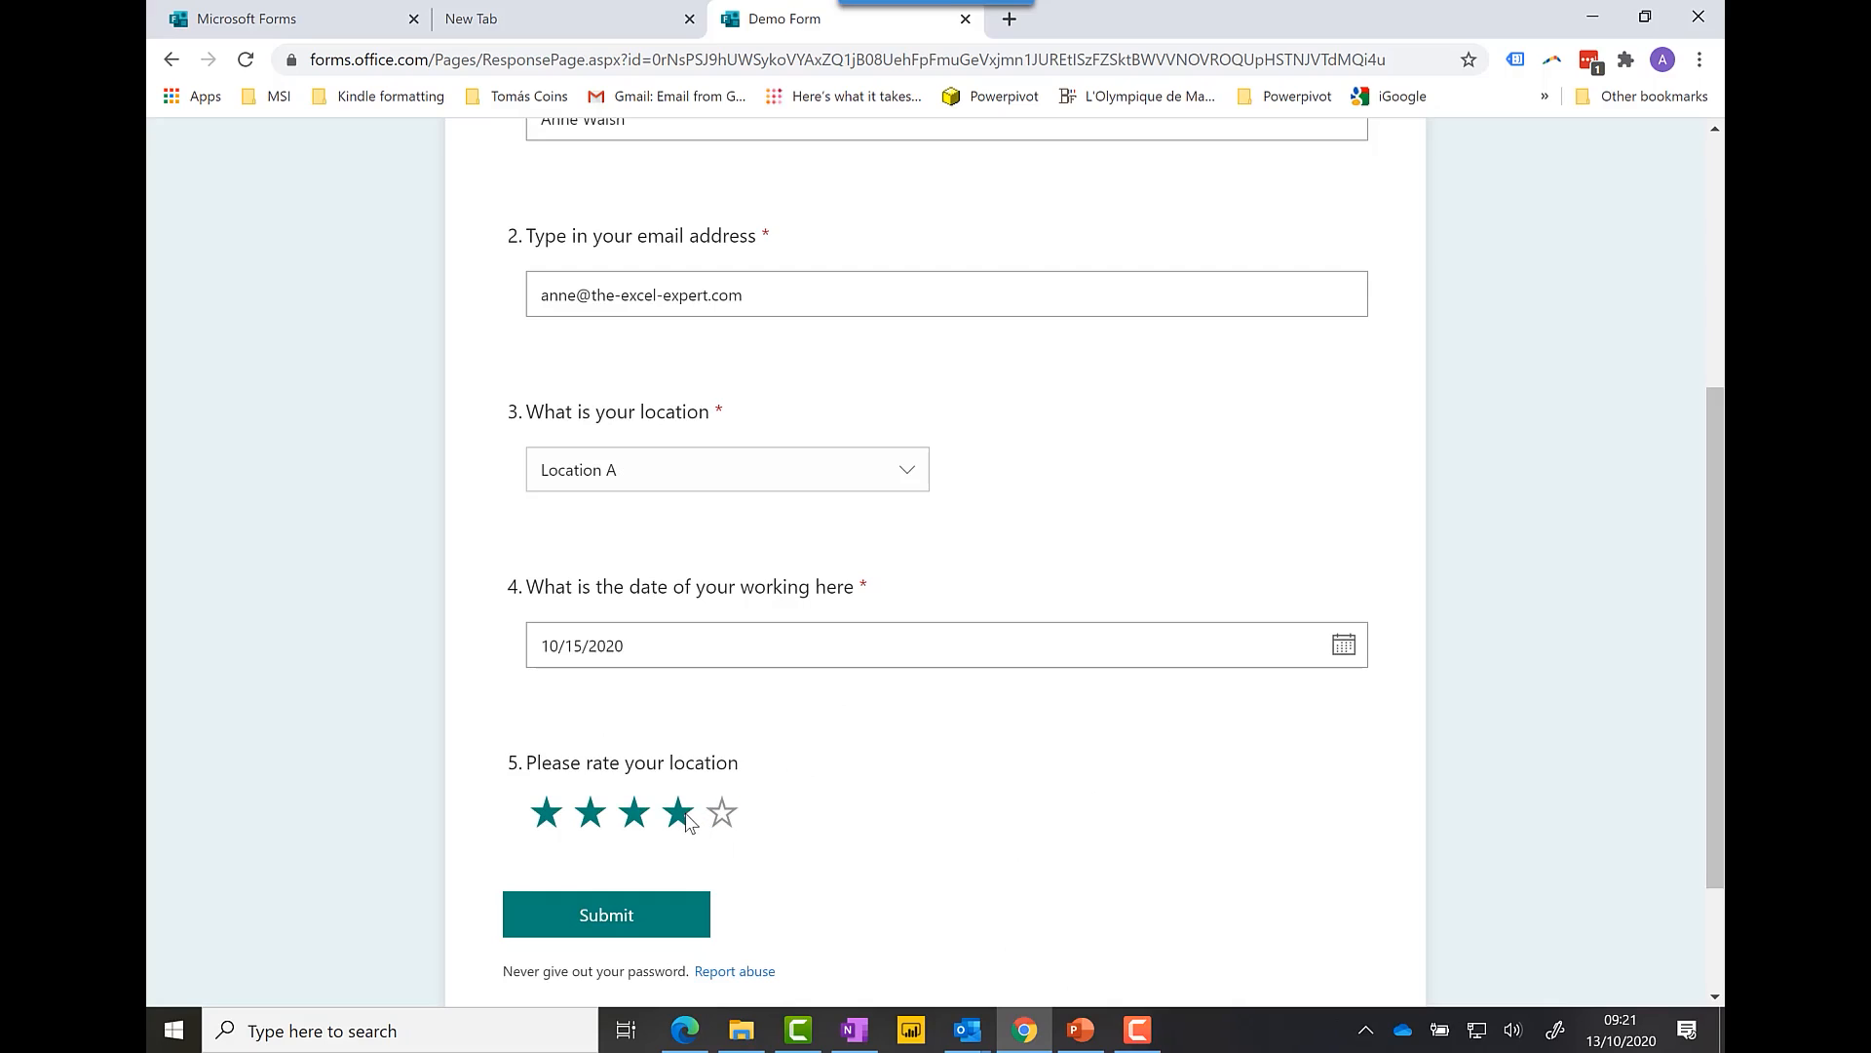
left_click(671, 923)
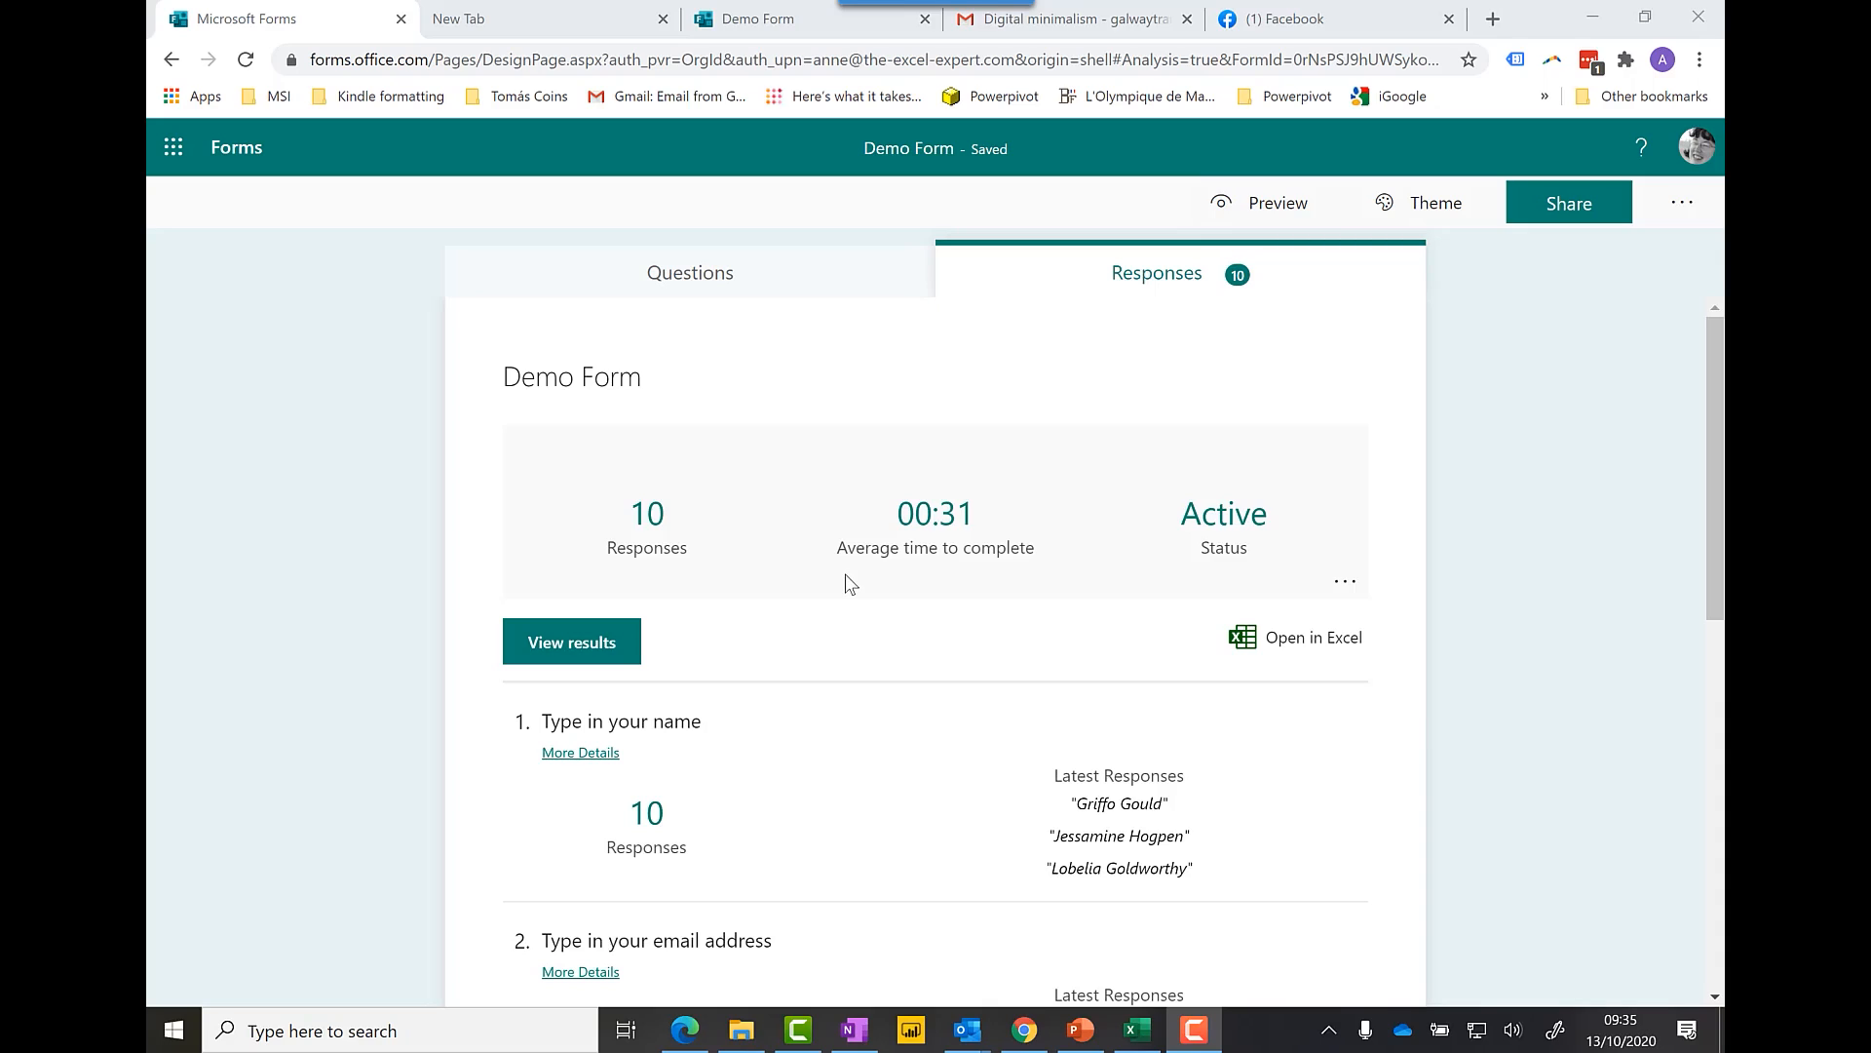
left_click(714, 278)
left_click(1155, 283)
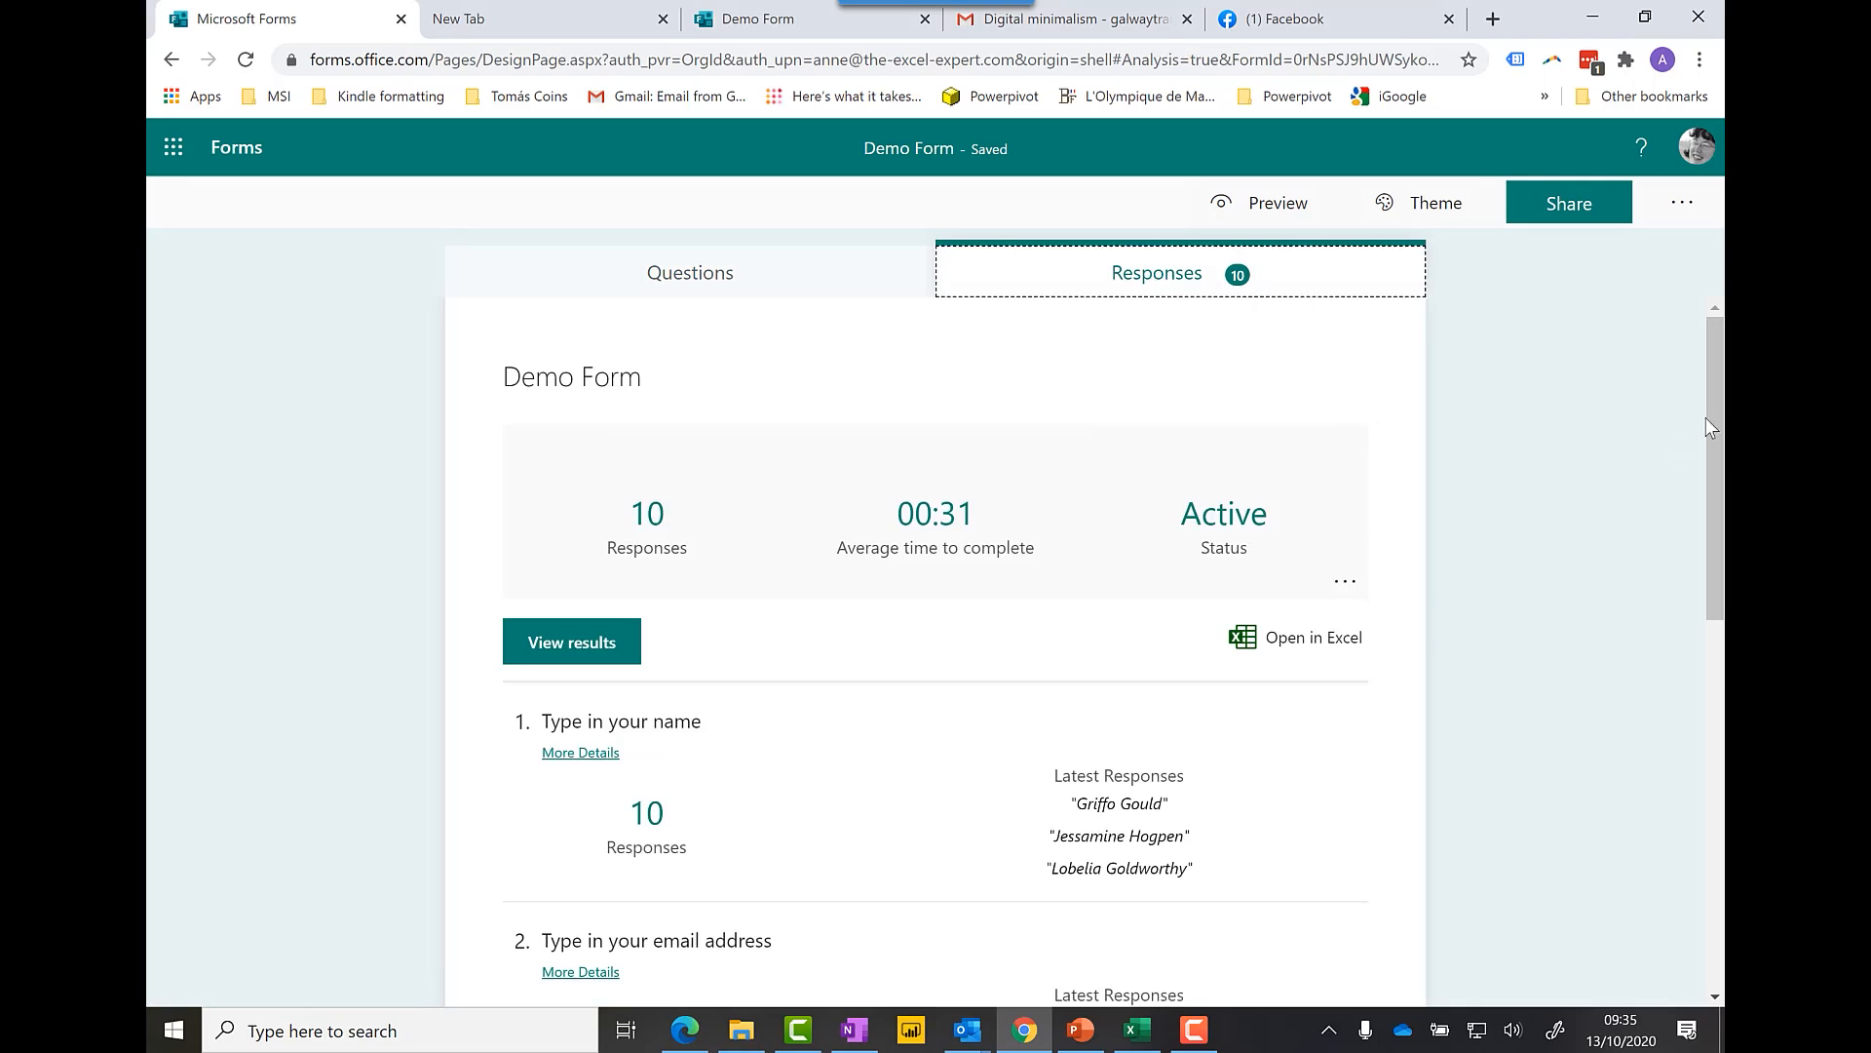
left_click_drag(1715, 416, 1716, 481)
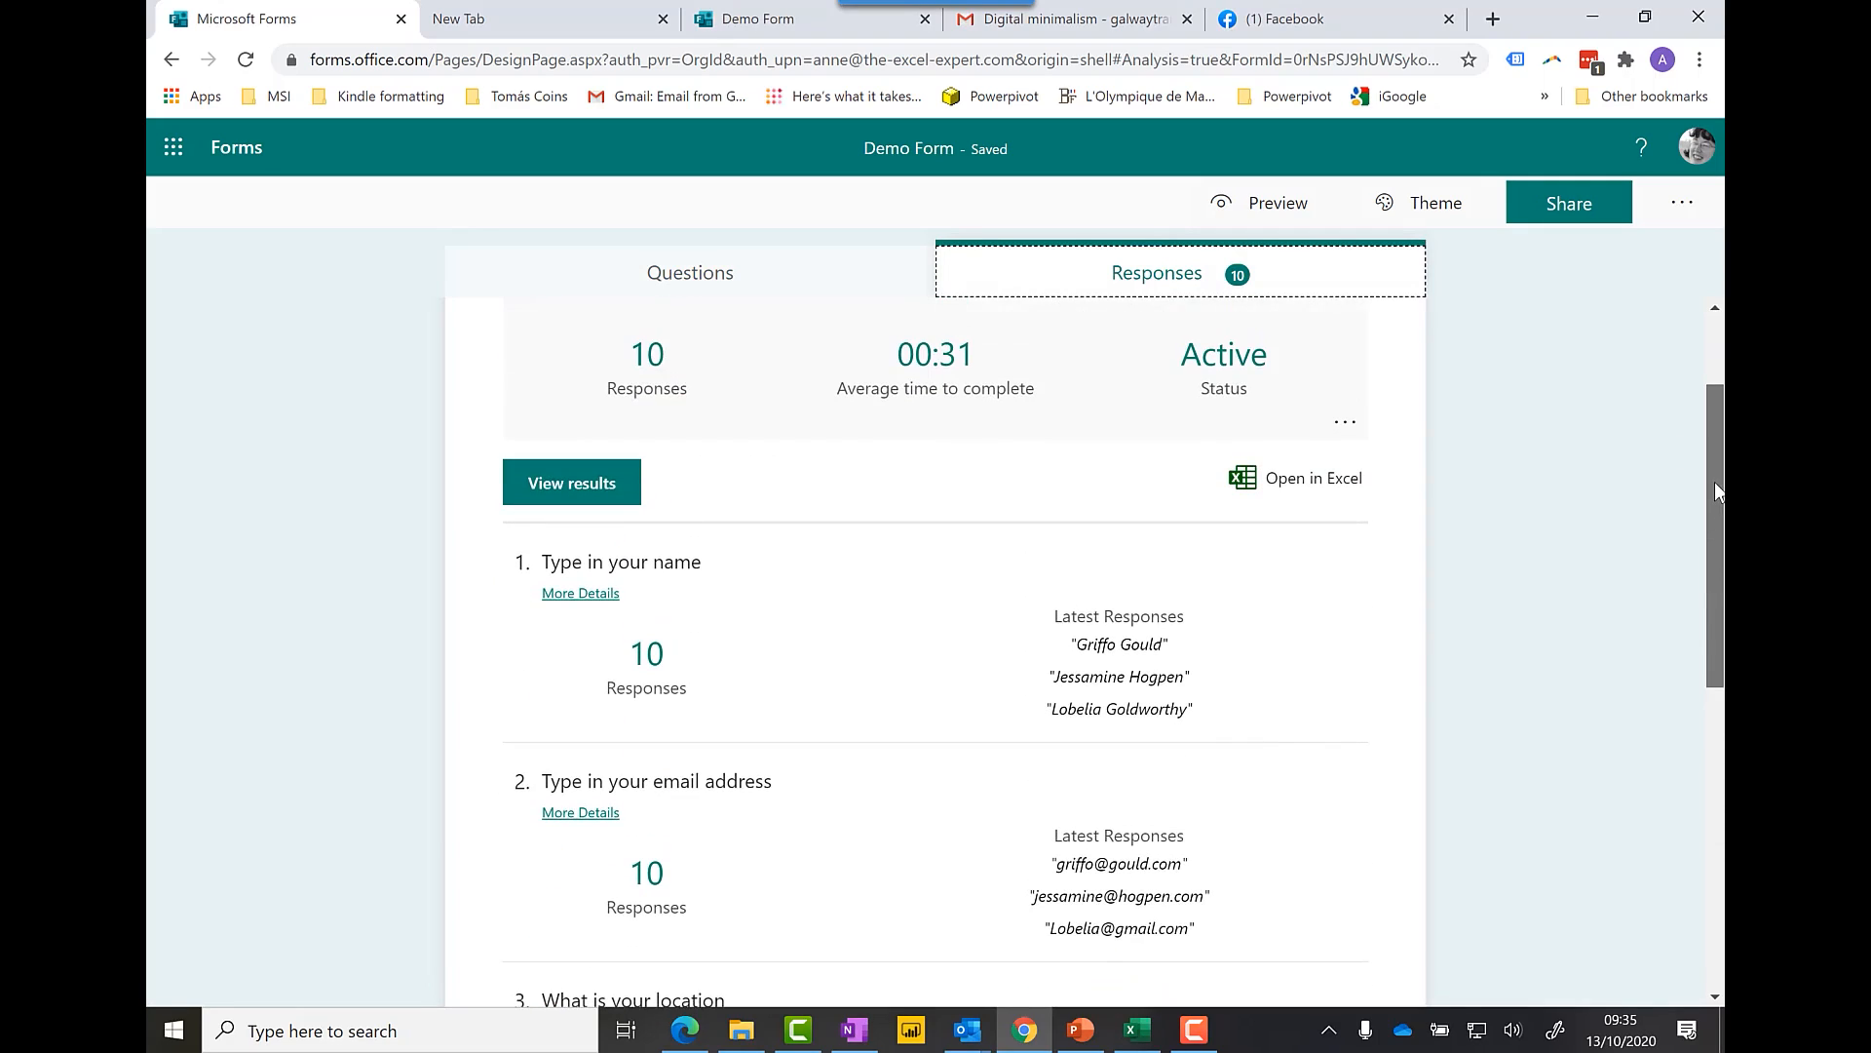
left_click_drag(1715, 482, 1707, 775)
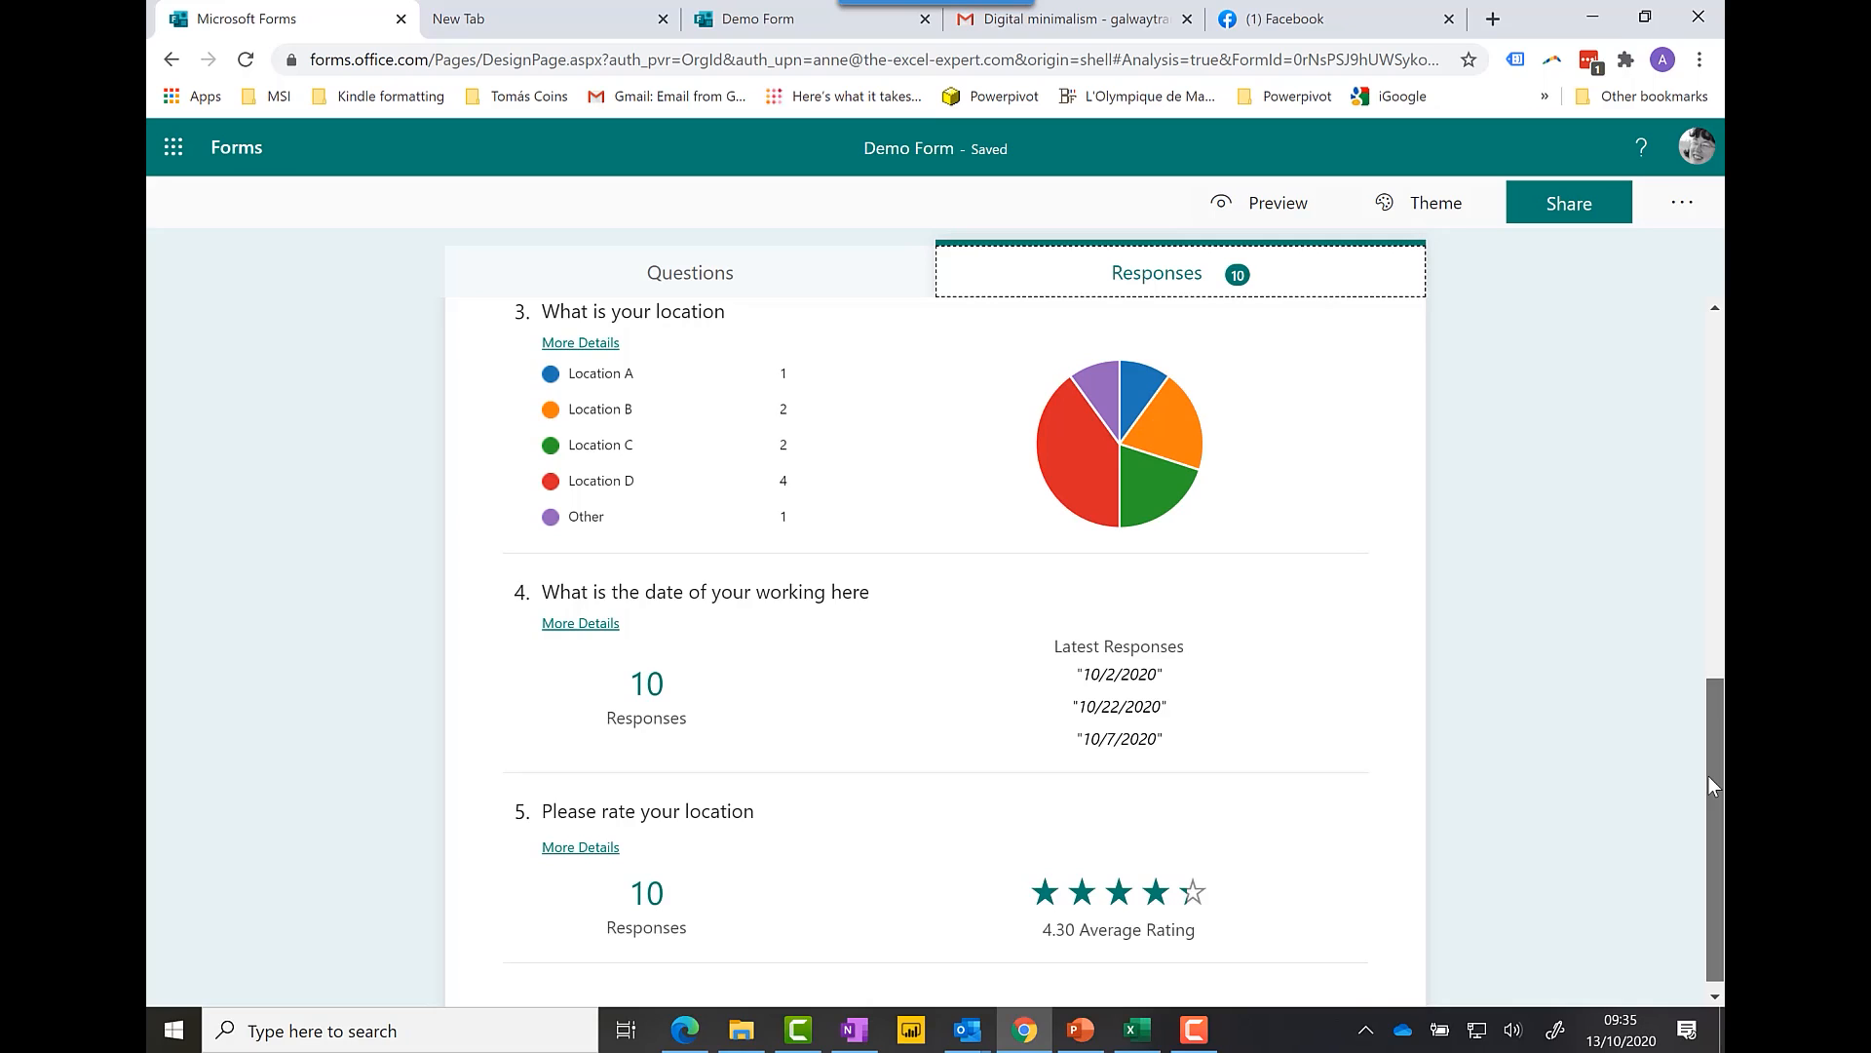
left_click_drag(1708, 777, 1698, 455)
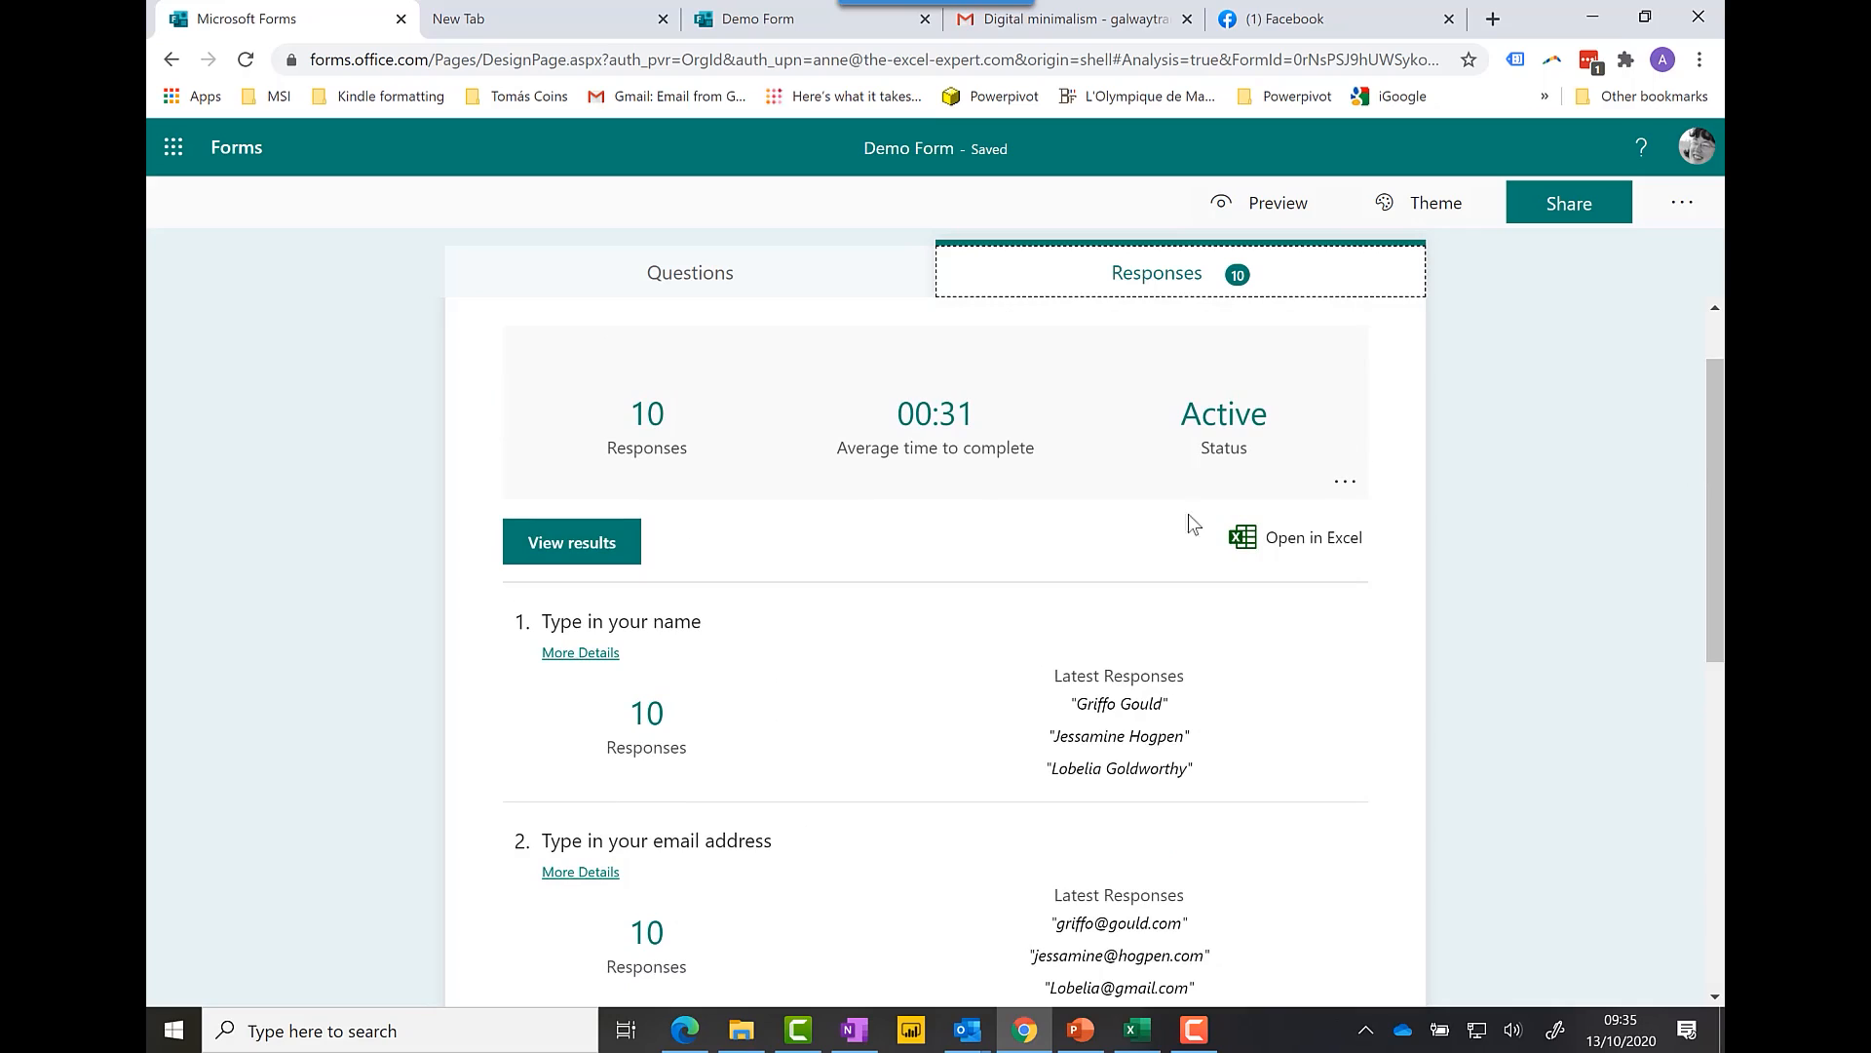
left_click(600, 552)
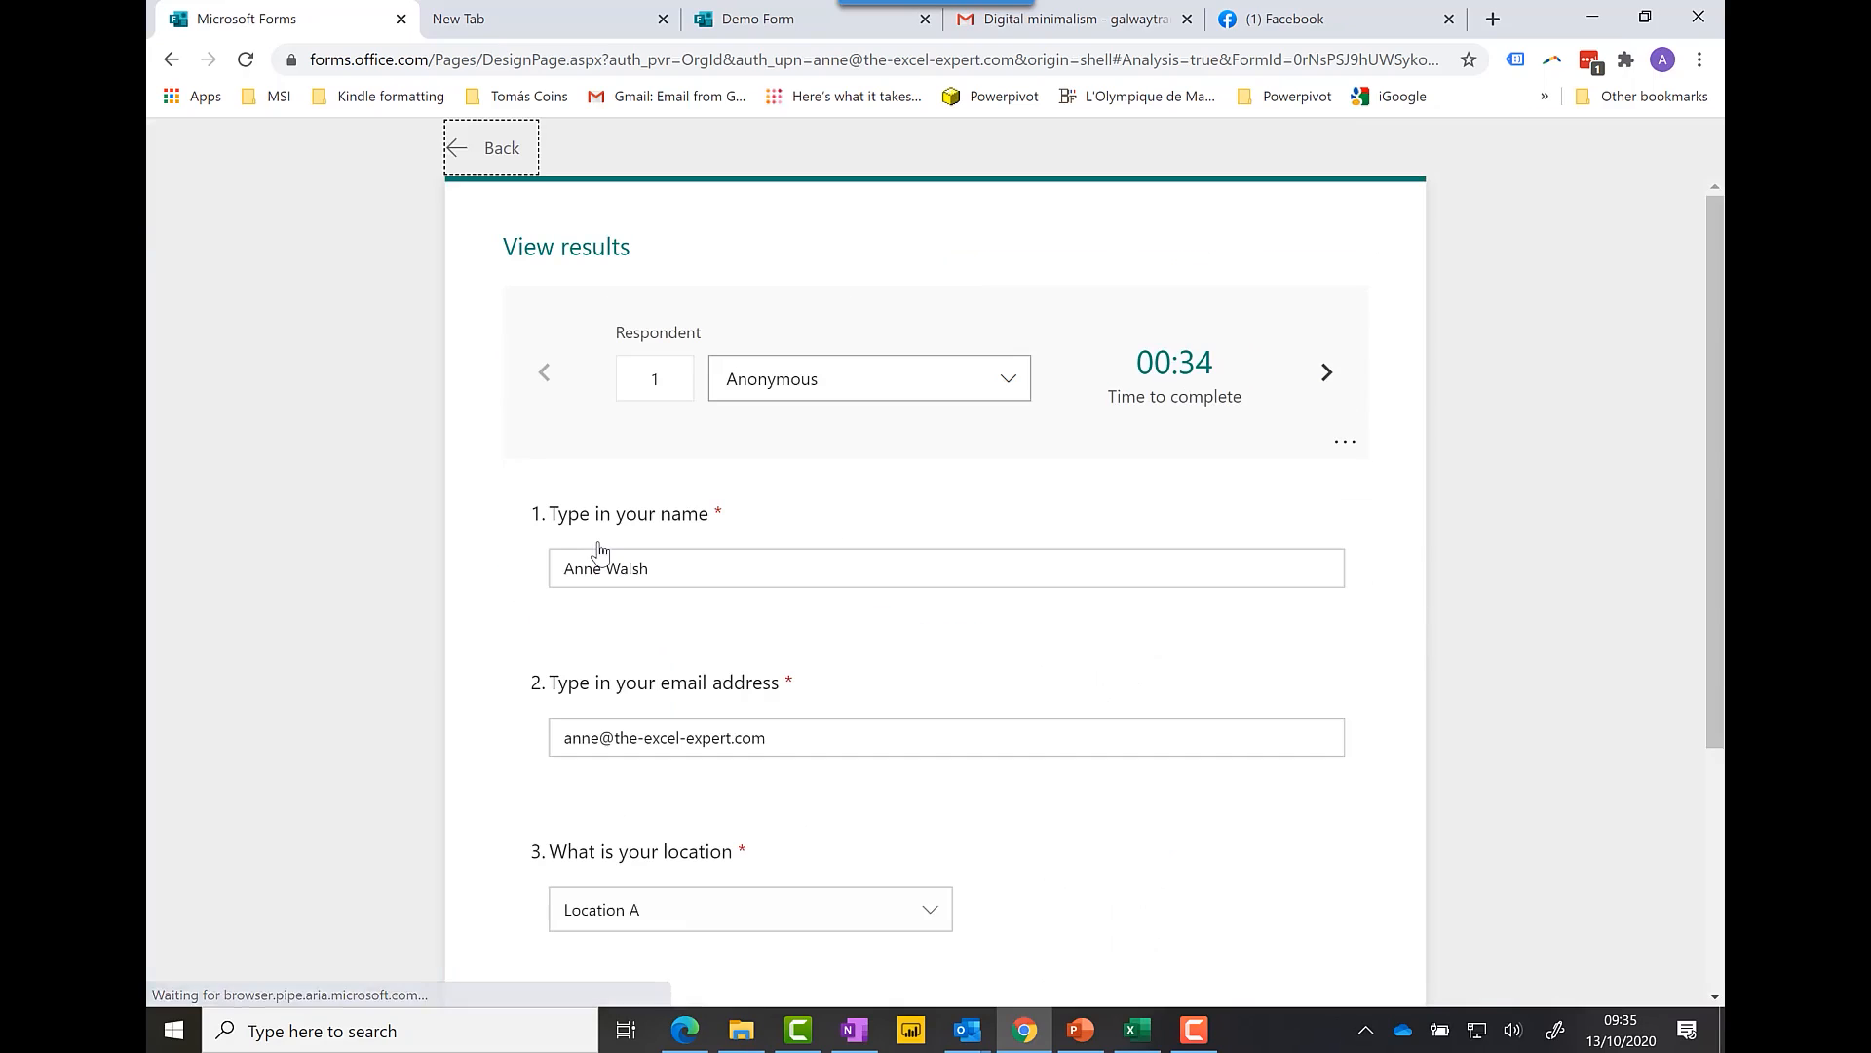
left_click(1326, 372)
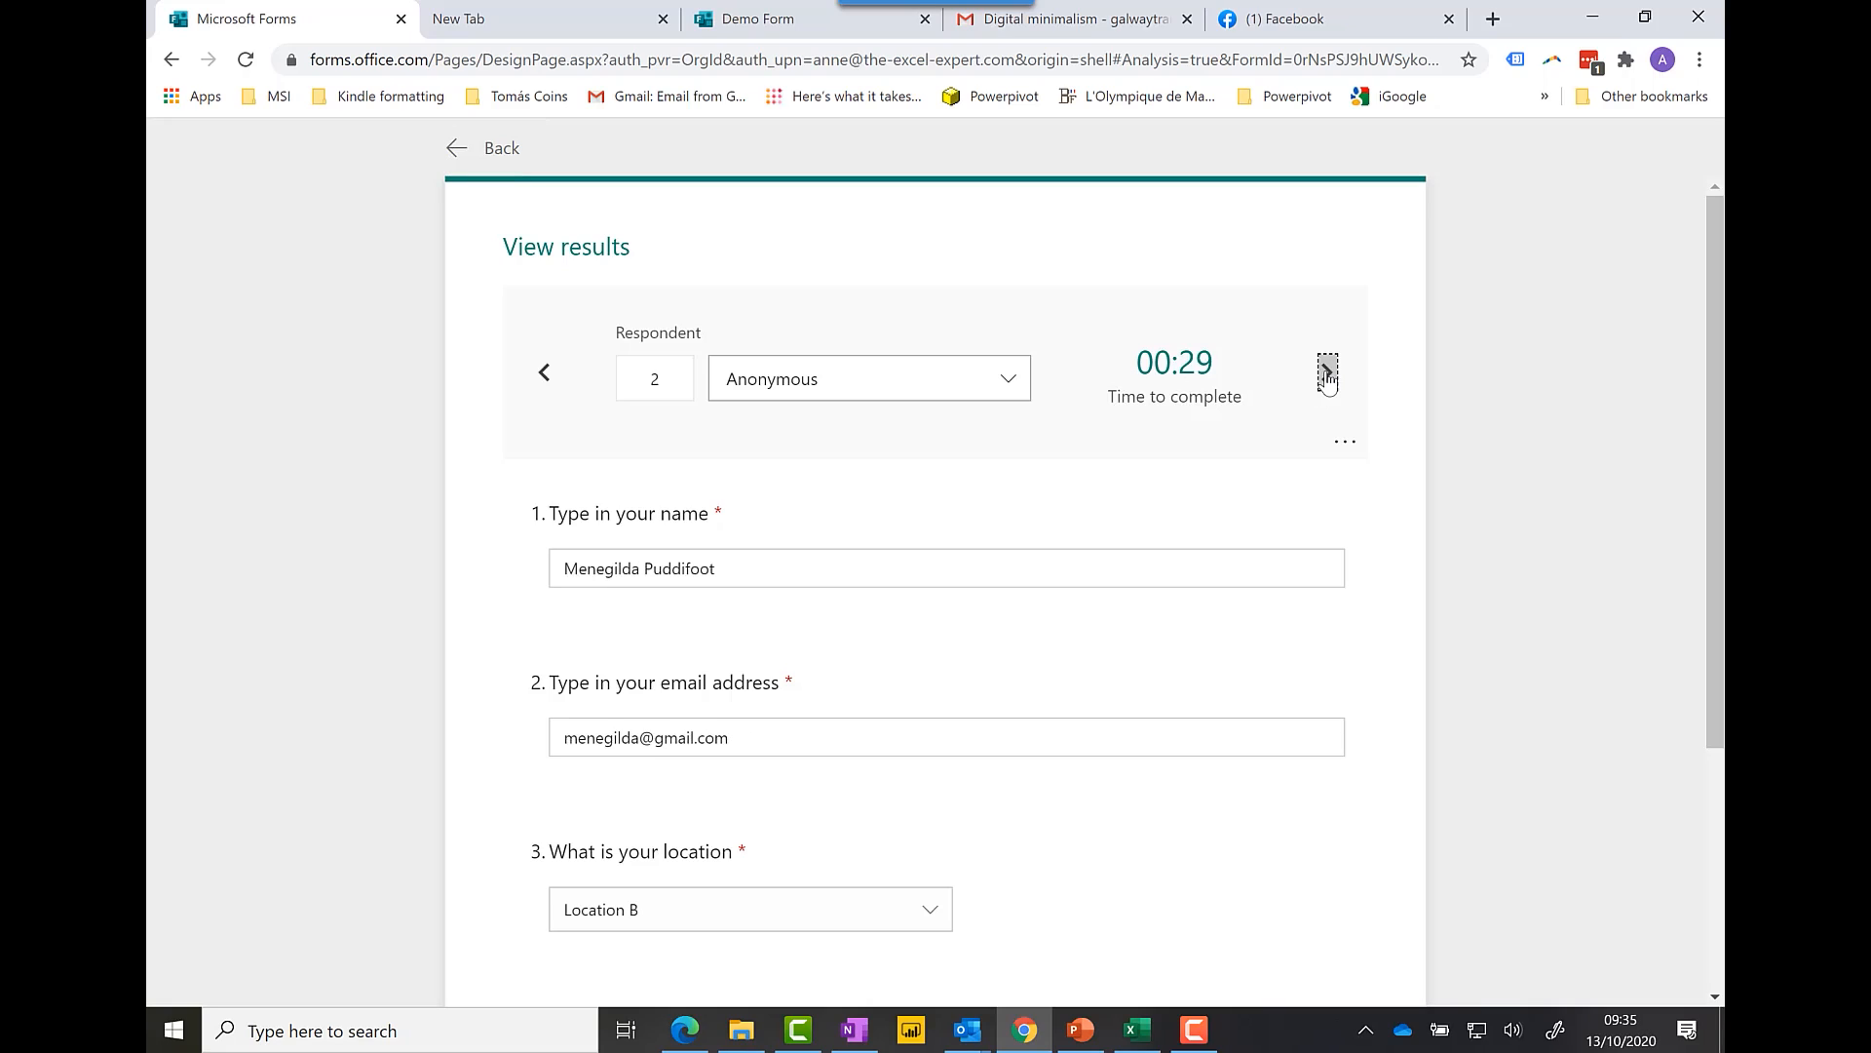
left_click(1326, 372)
left_click(1326, 372)
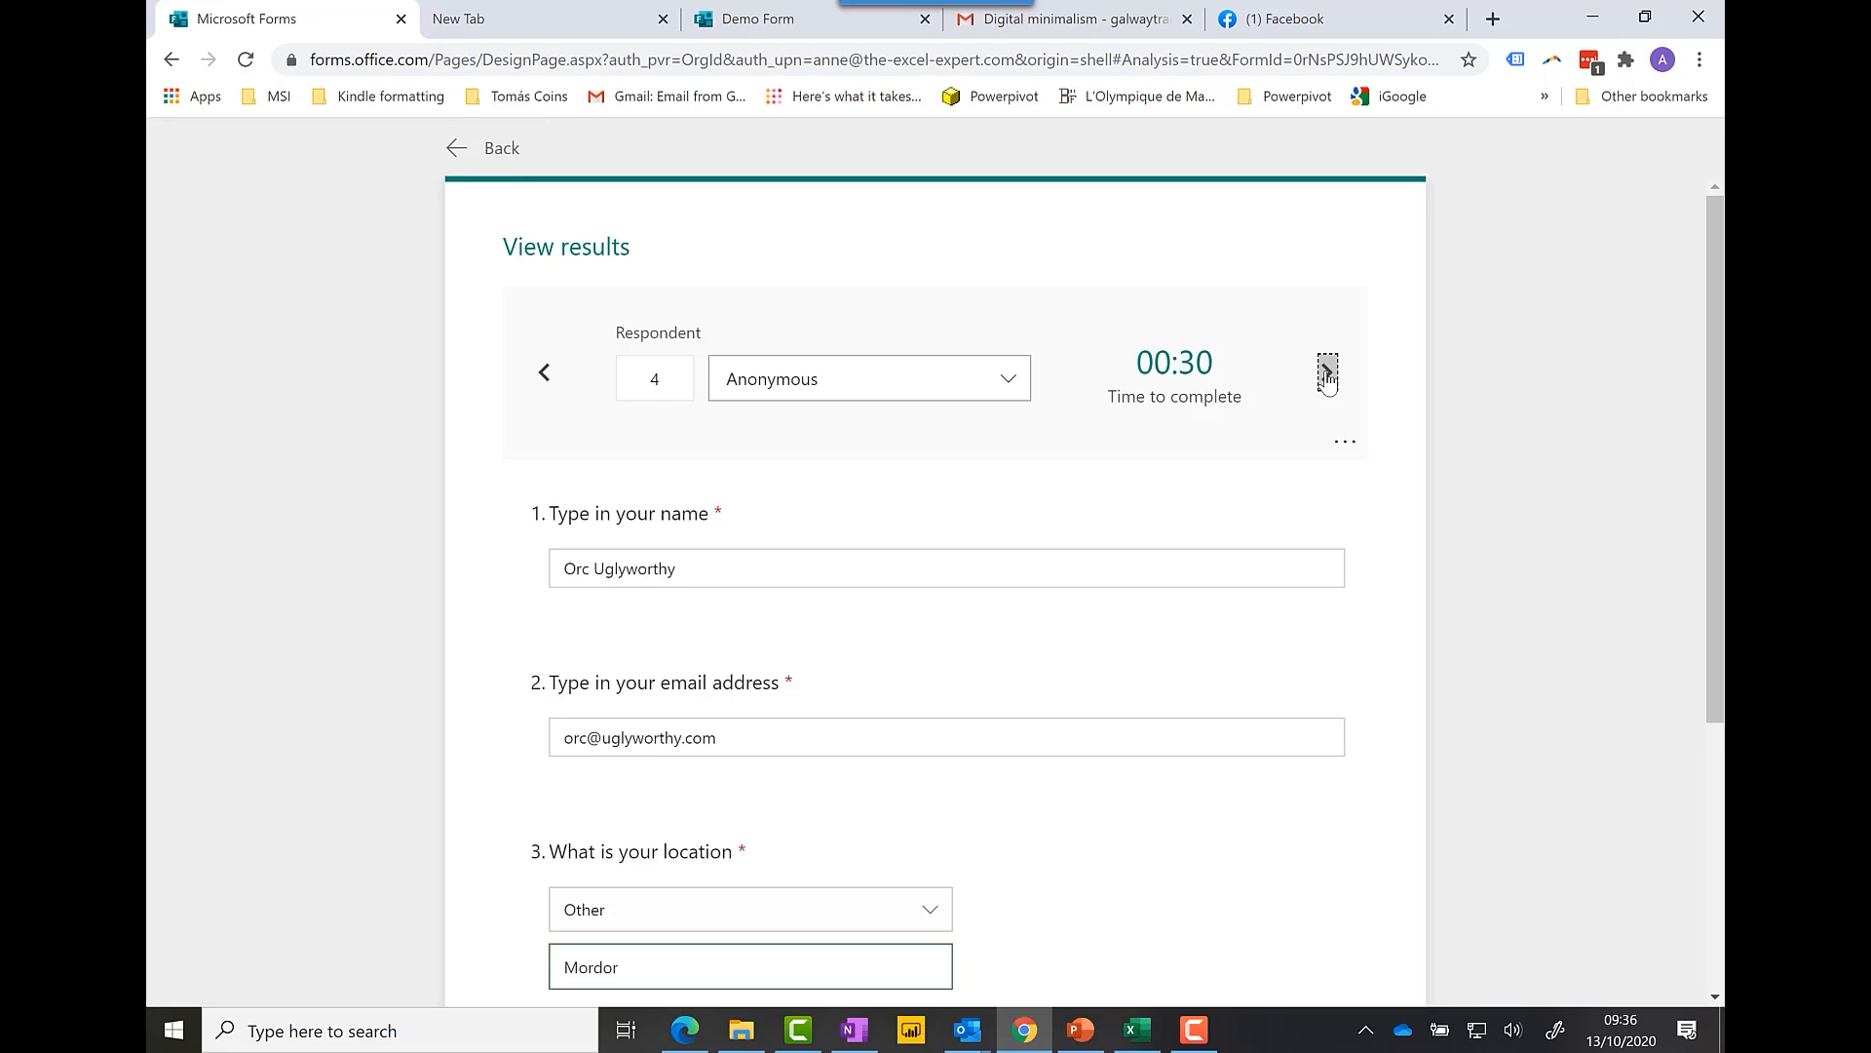
left_click(1327, 372)
left_click(1326, 372)
left_click(1326, 373)
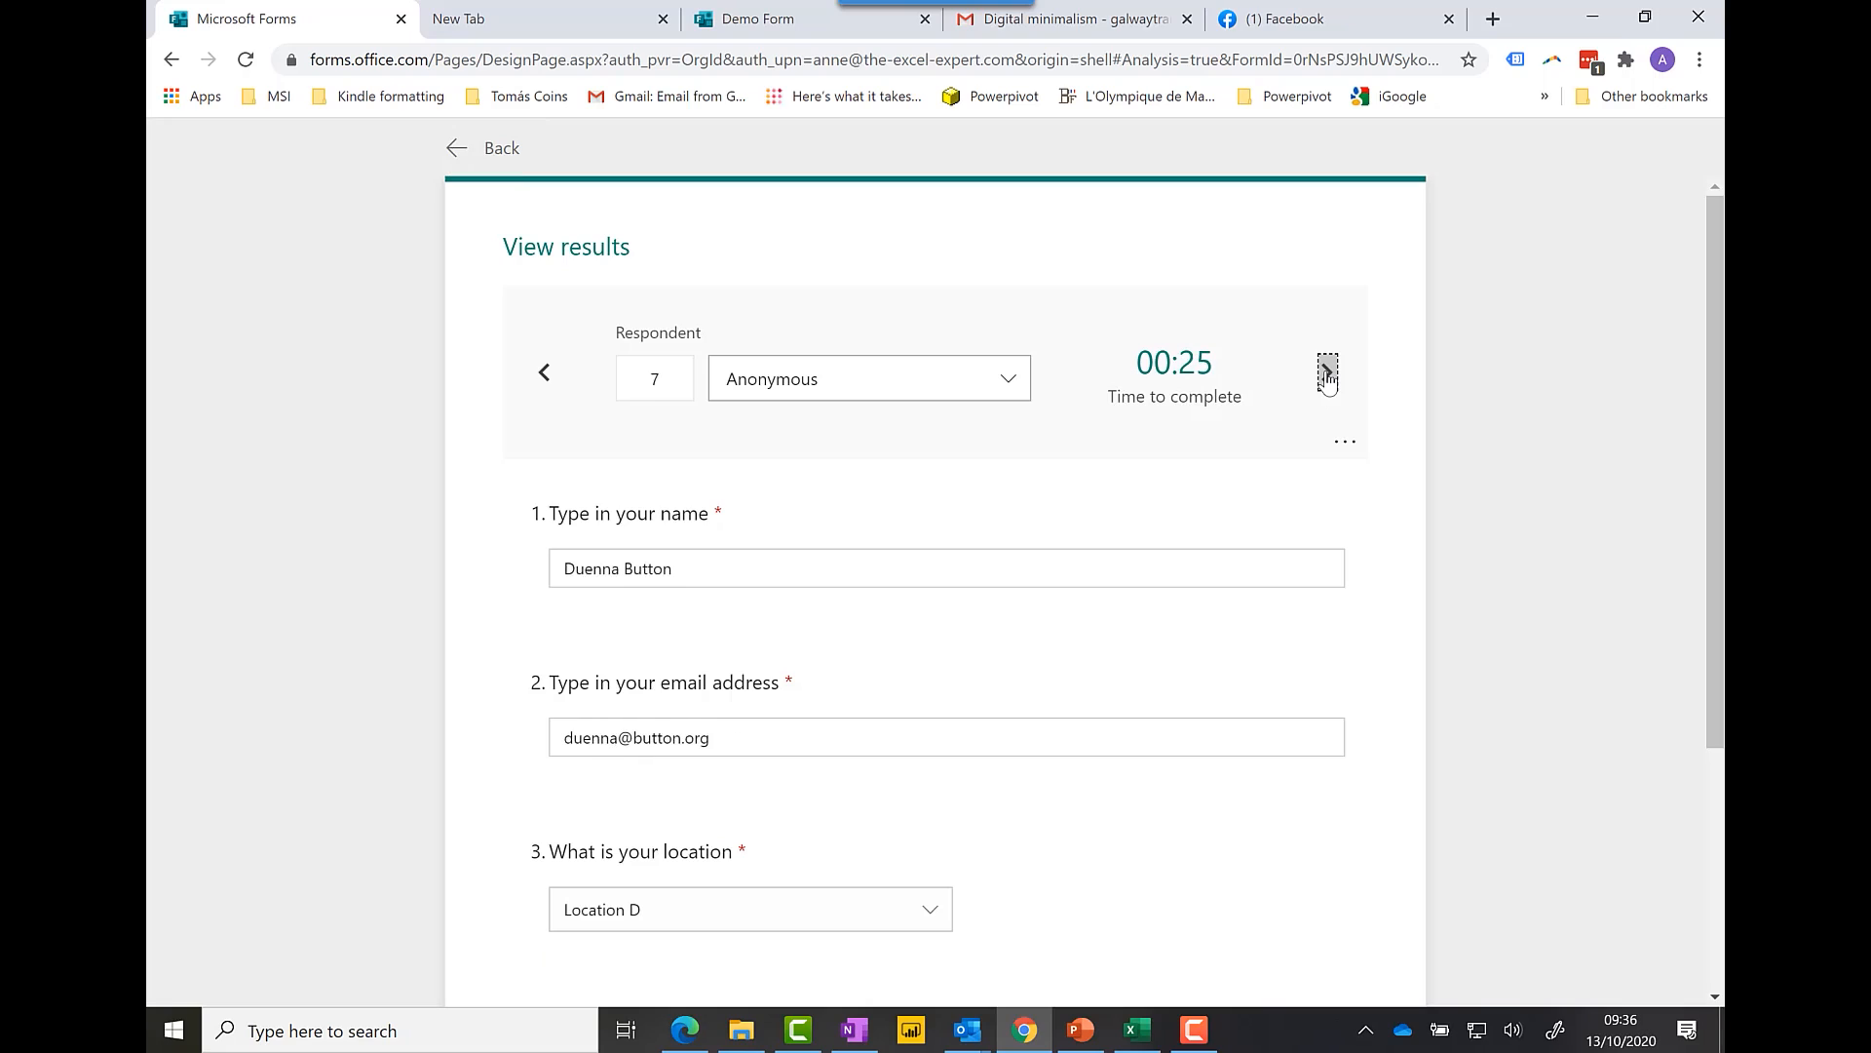
left_click(1326, 373)
left_click(1328, 373)
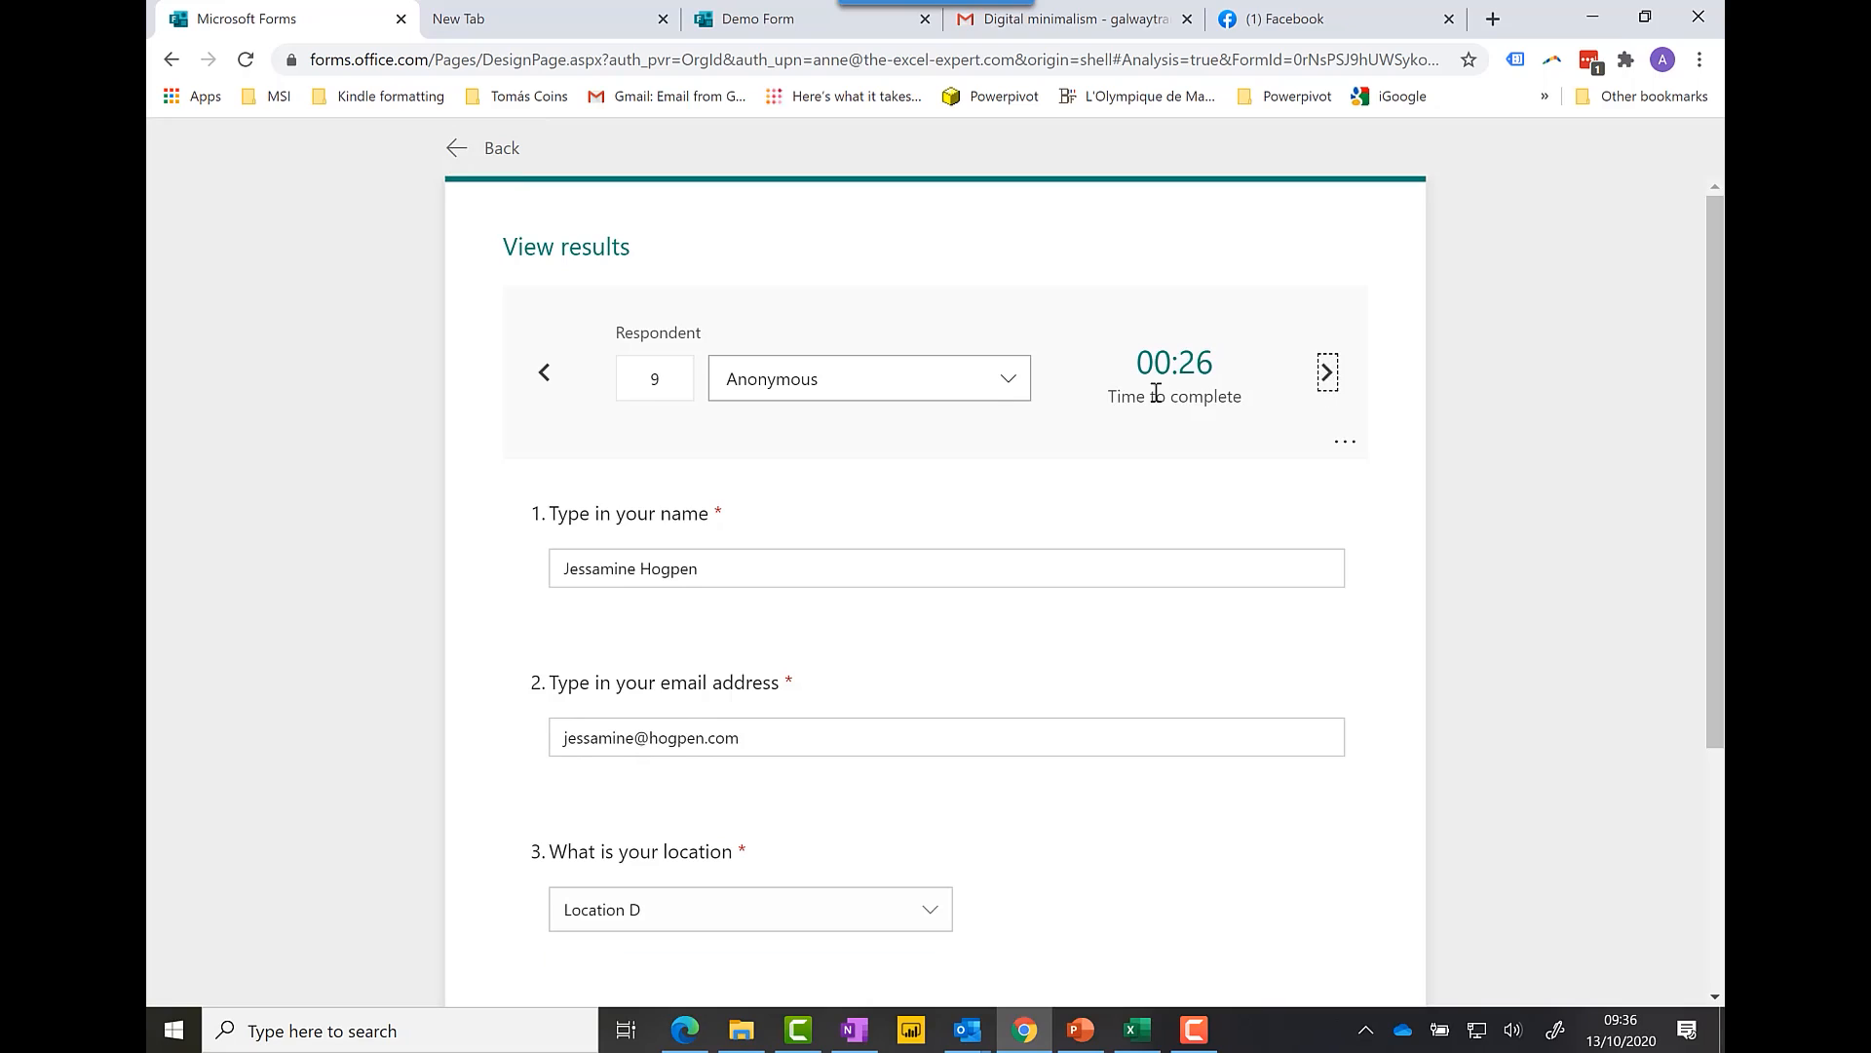
left_click(995, 390)
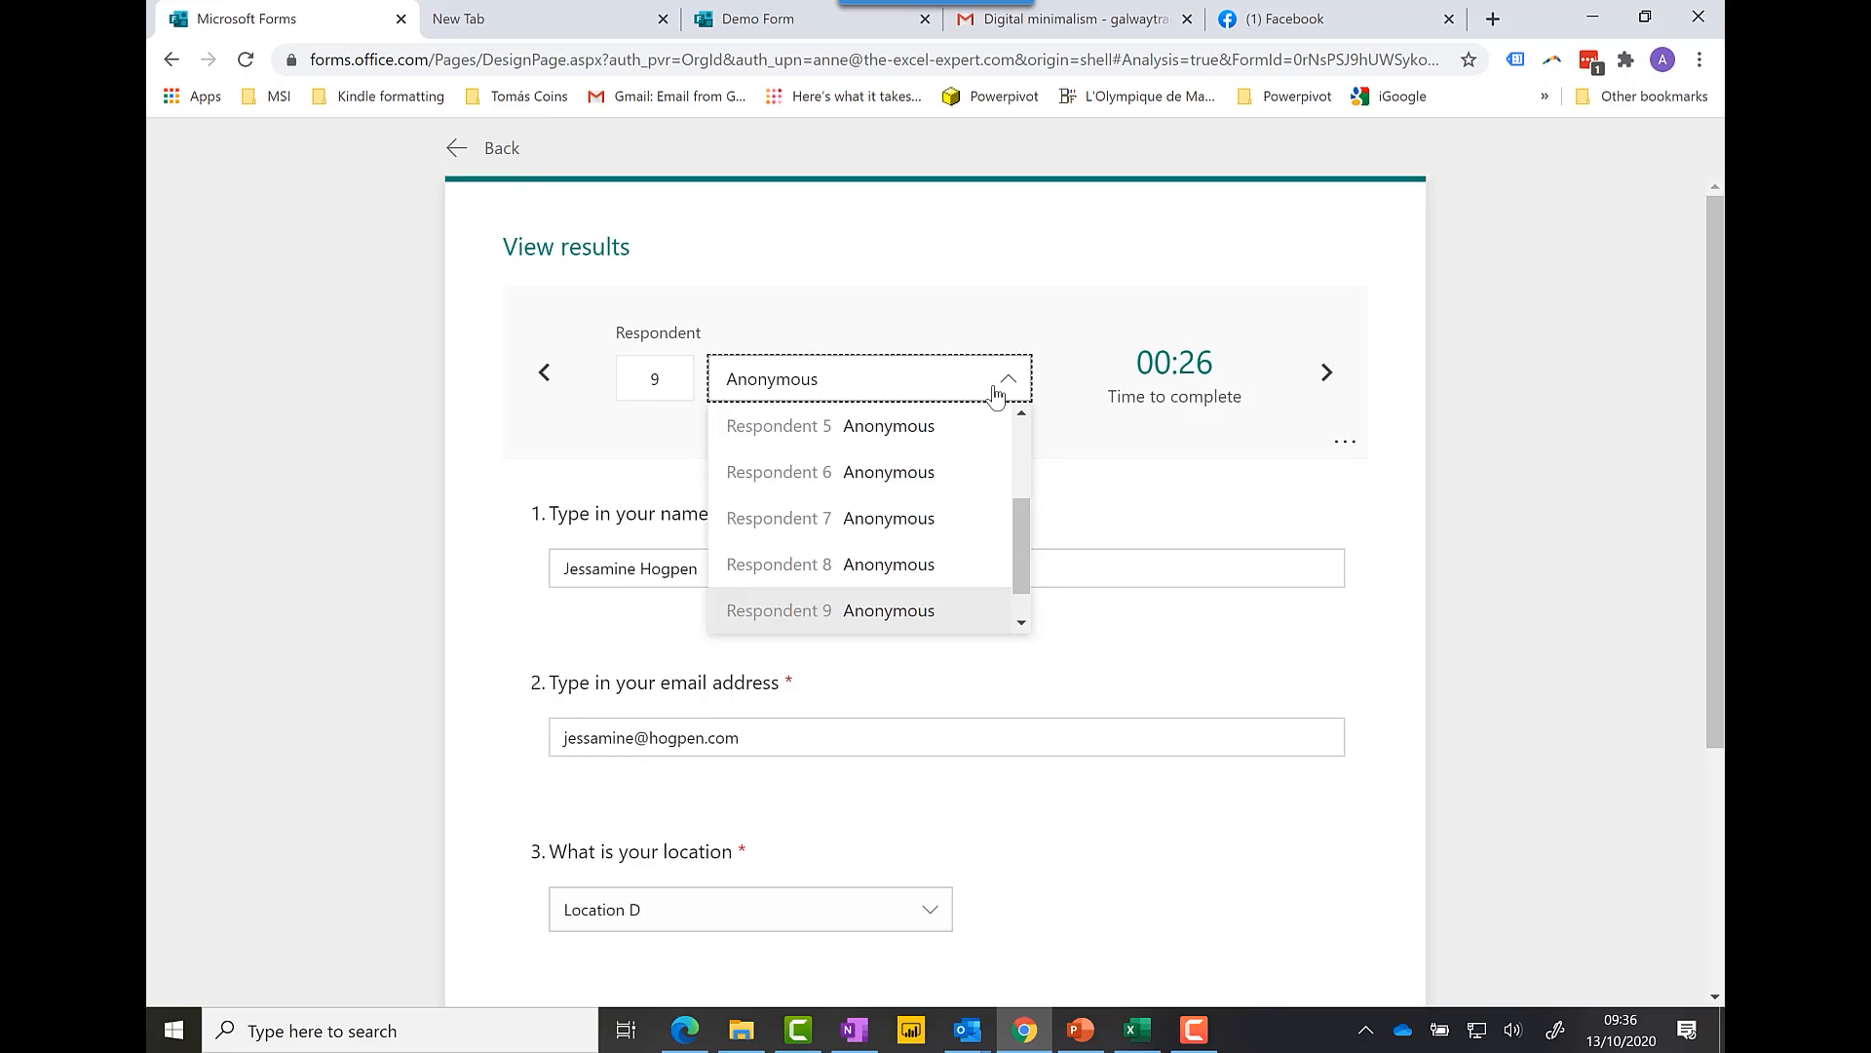
left_click(995, 389)
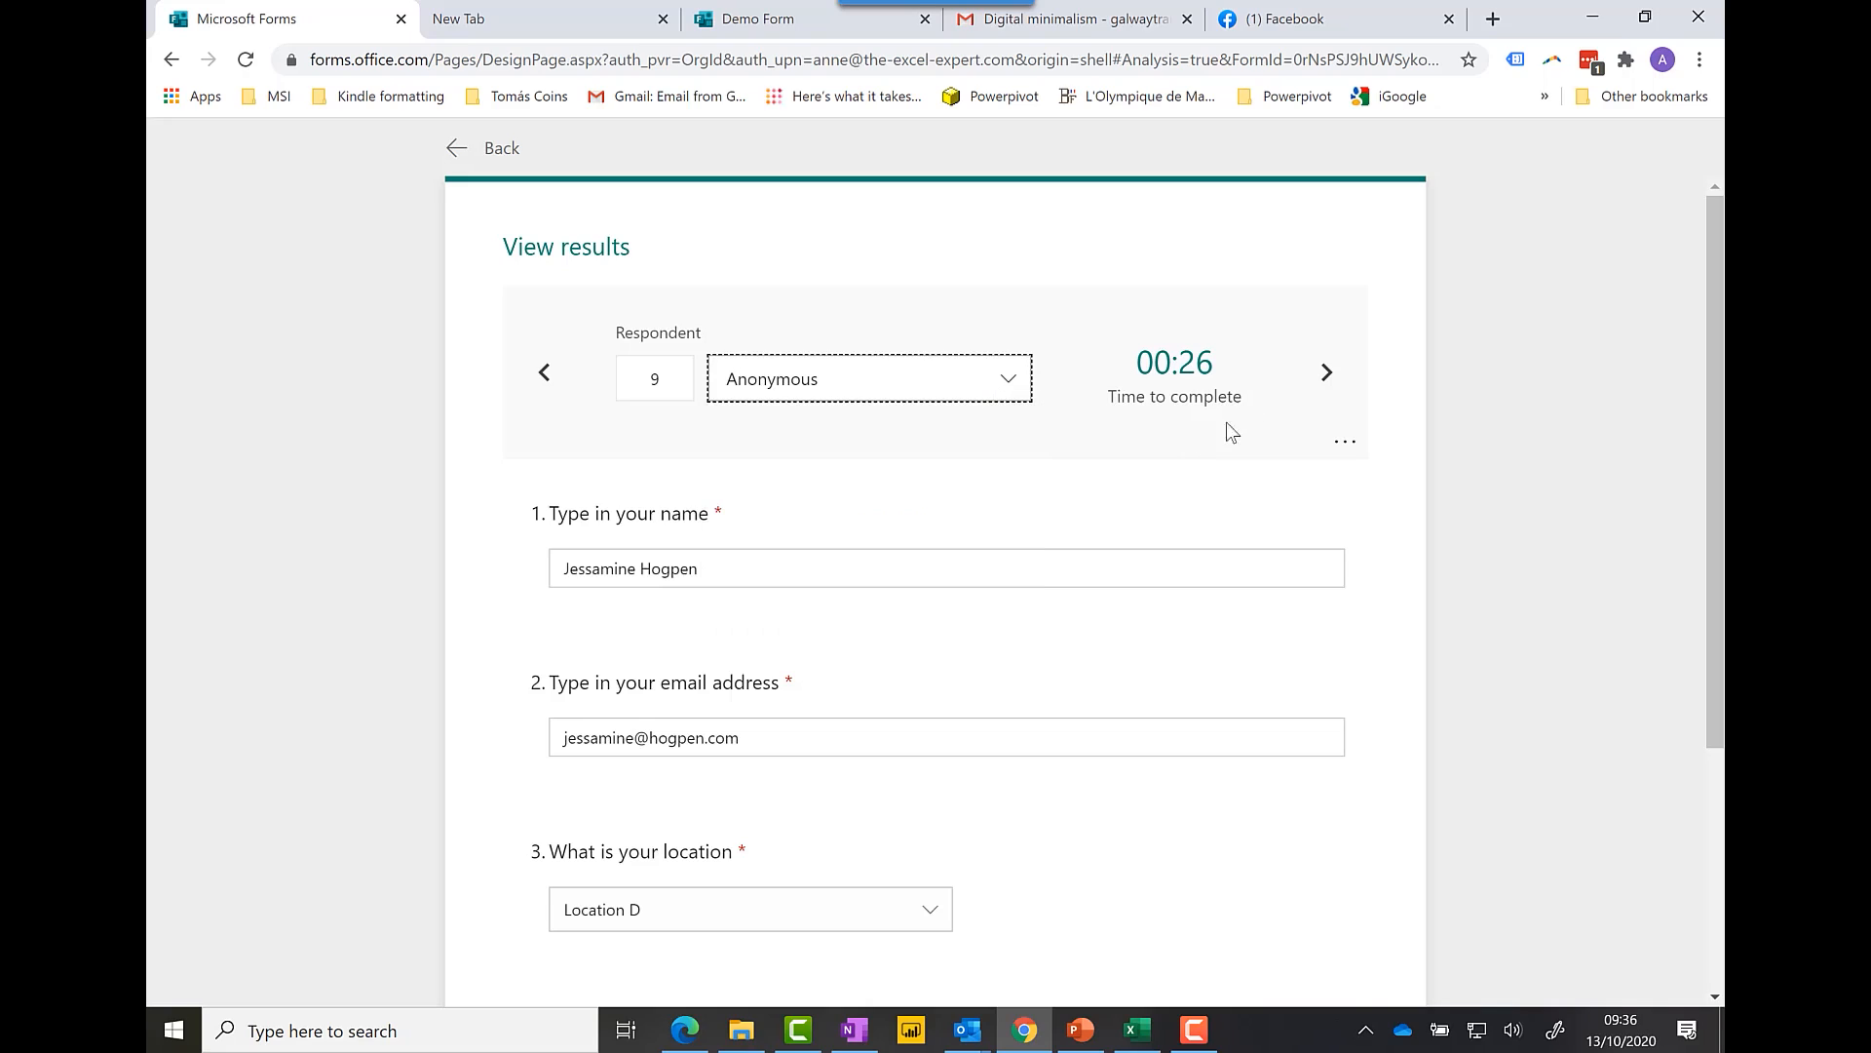
left_click(1327, 372)
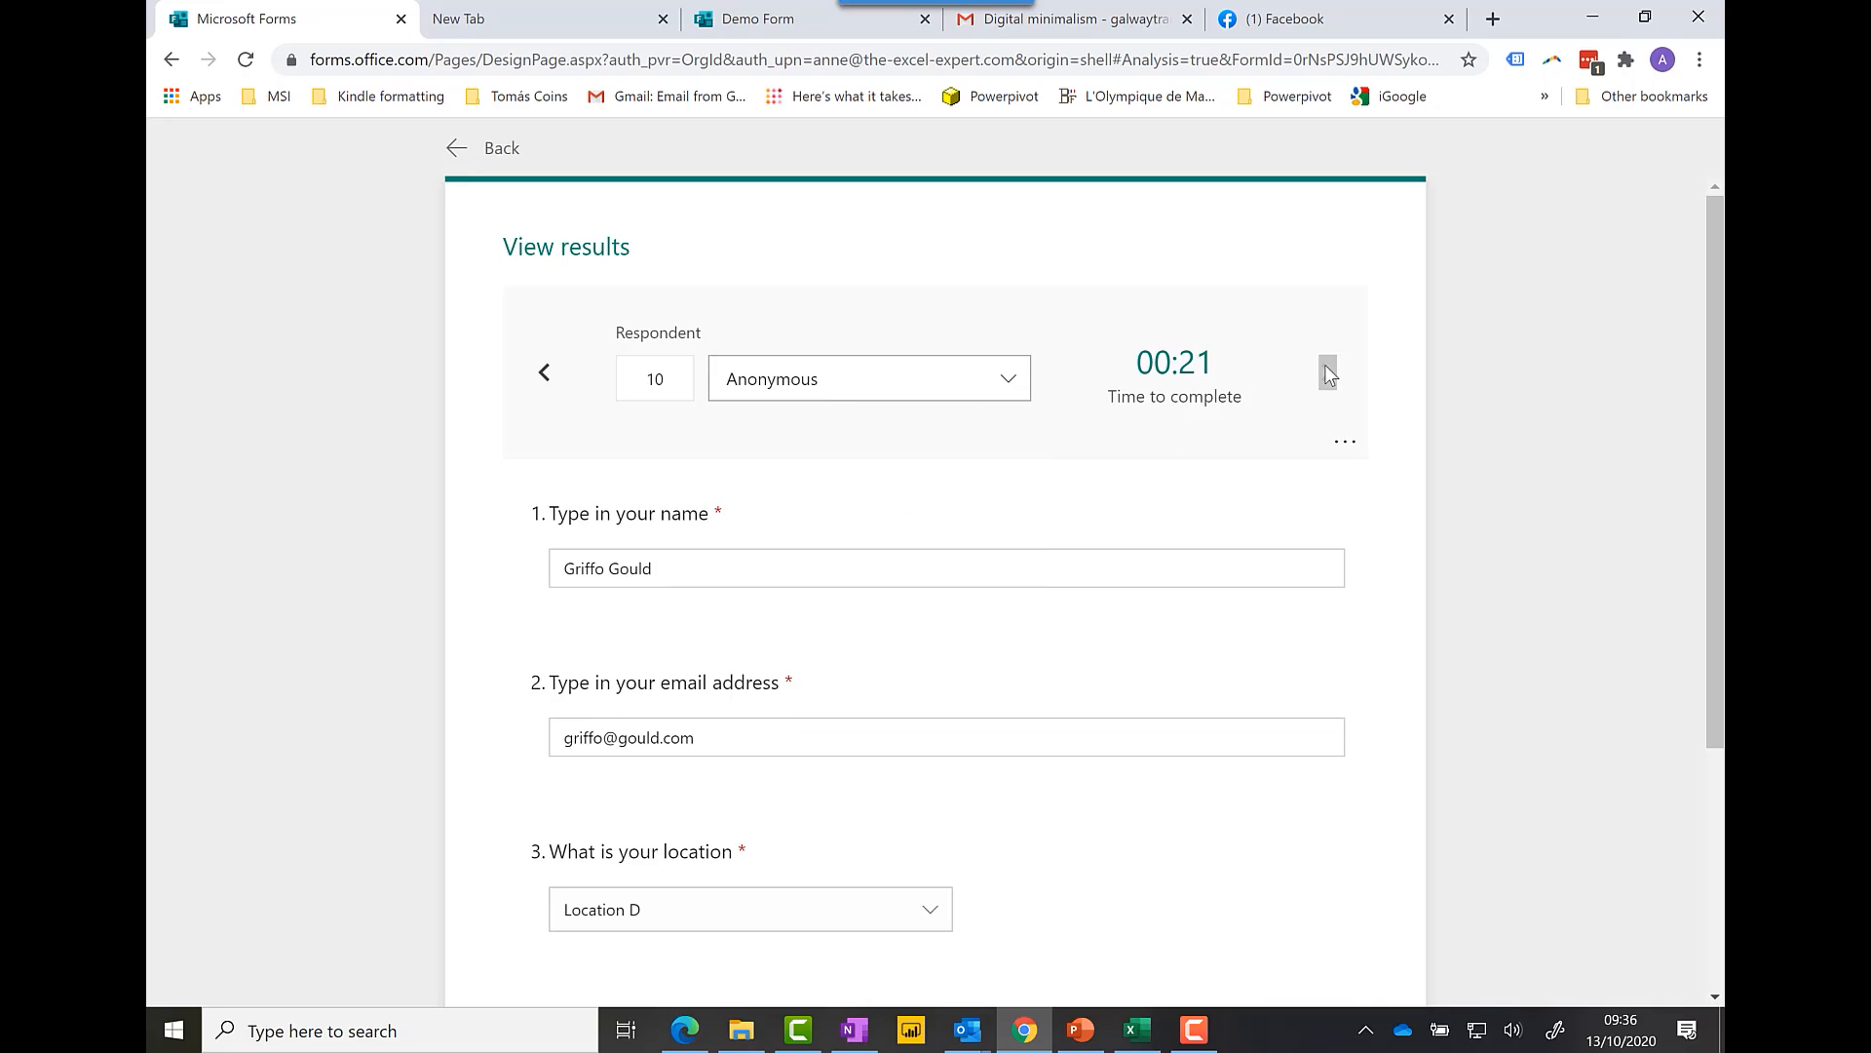
left_click(545, 372)
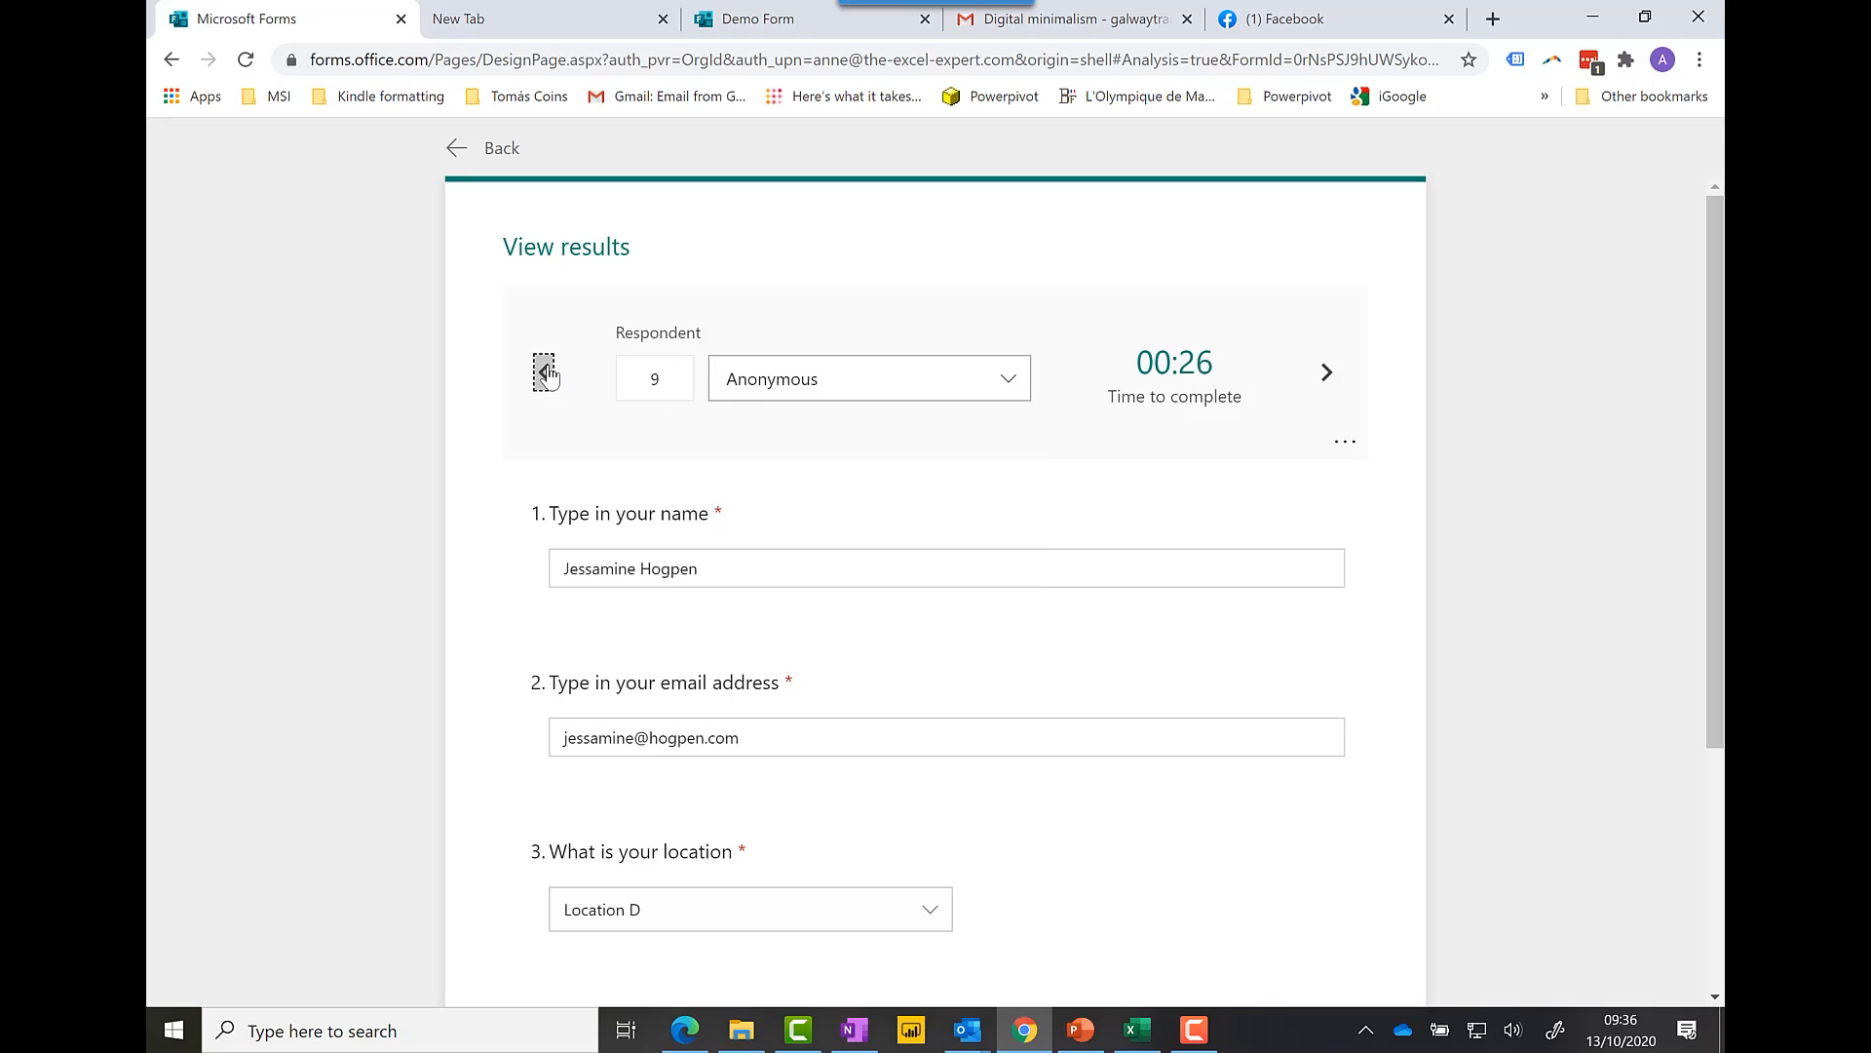
left_click(545, 372)
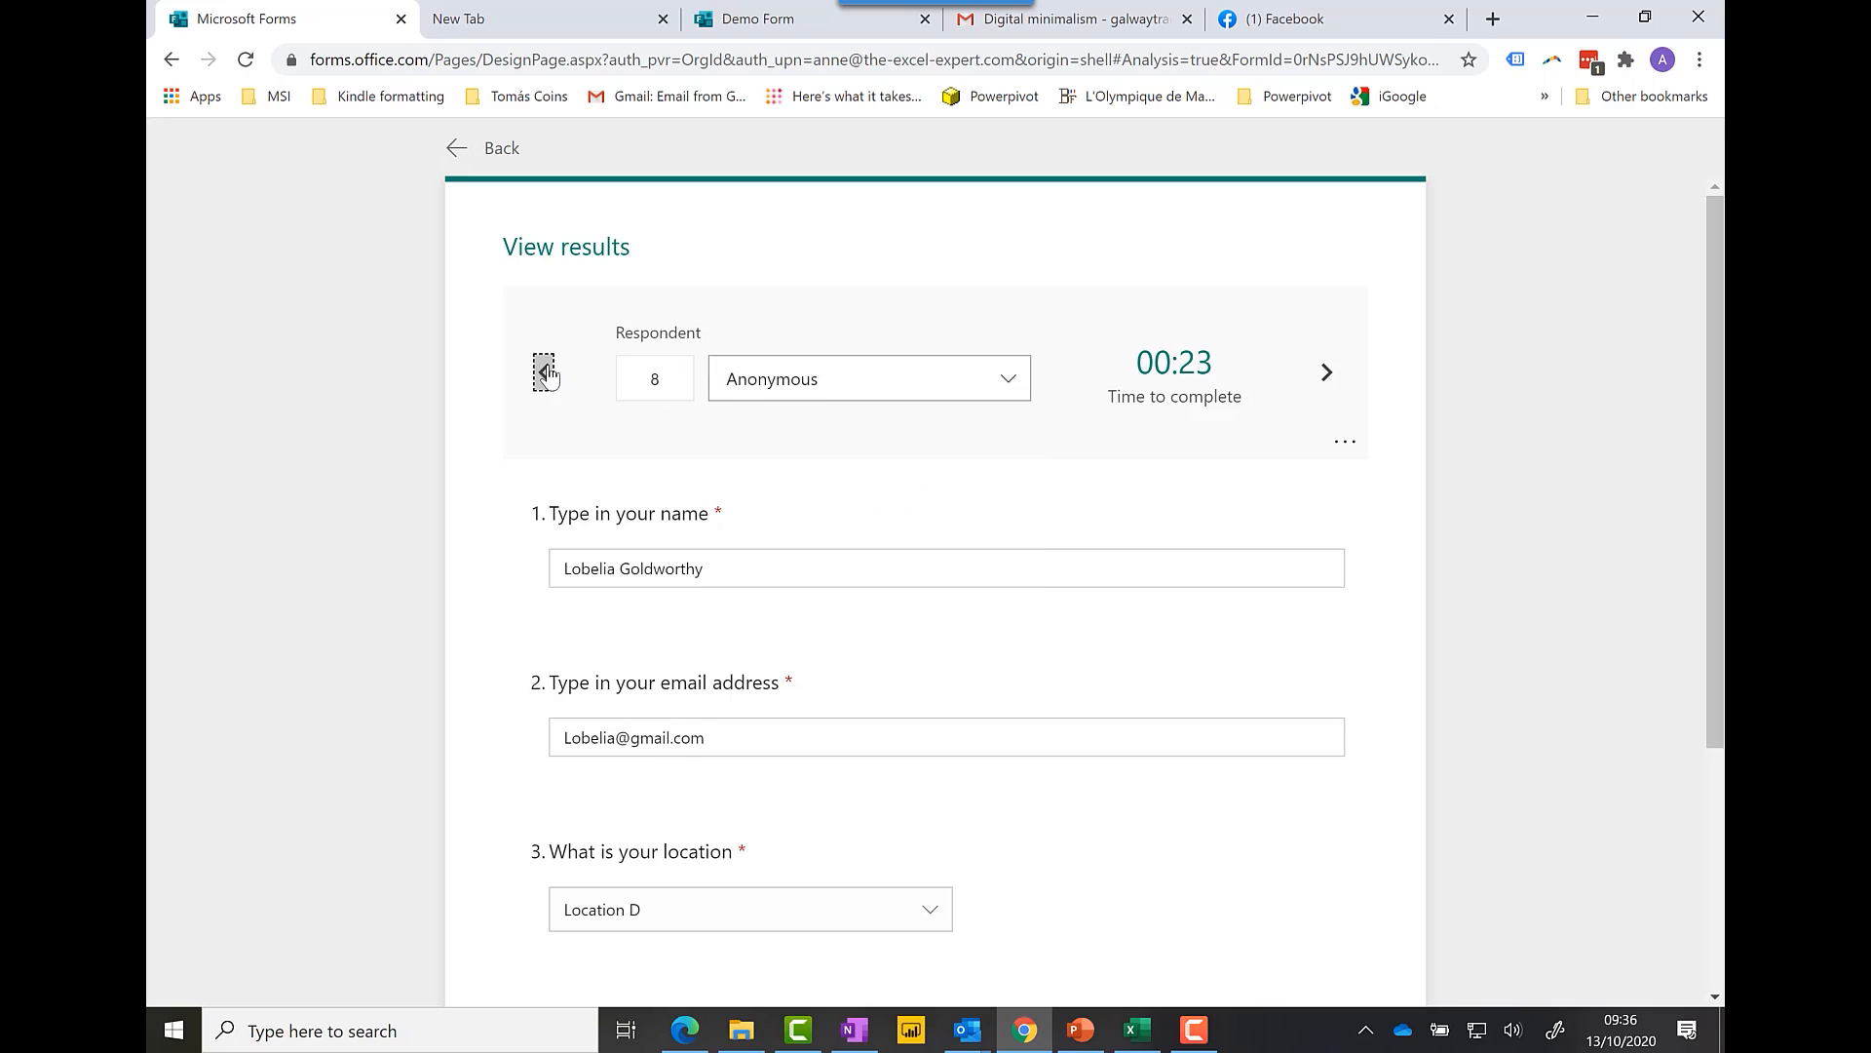
left_click(503, 150)
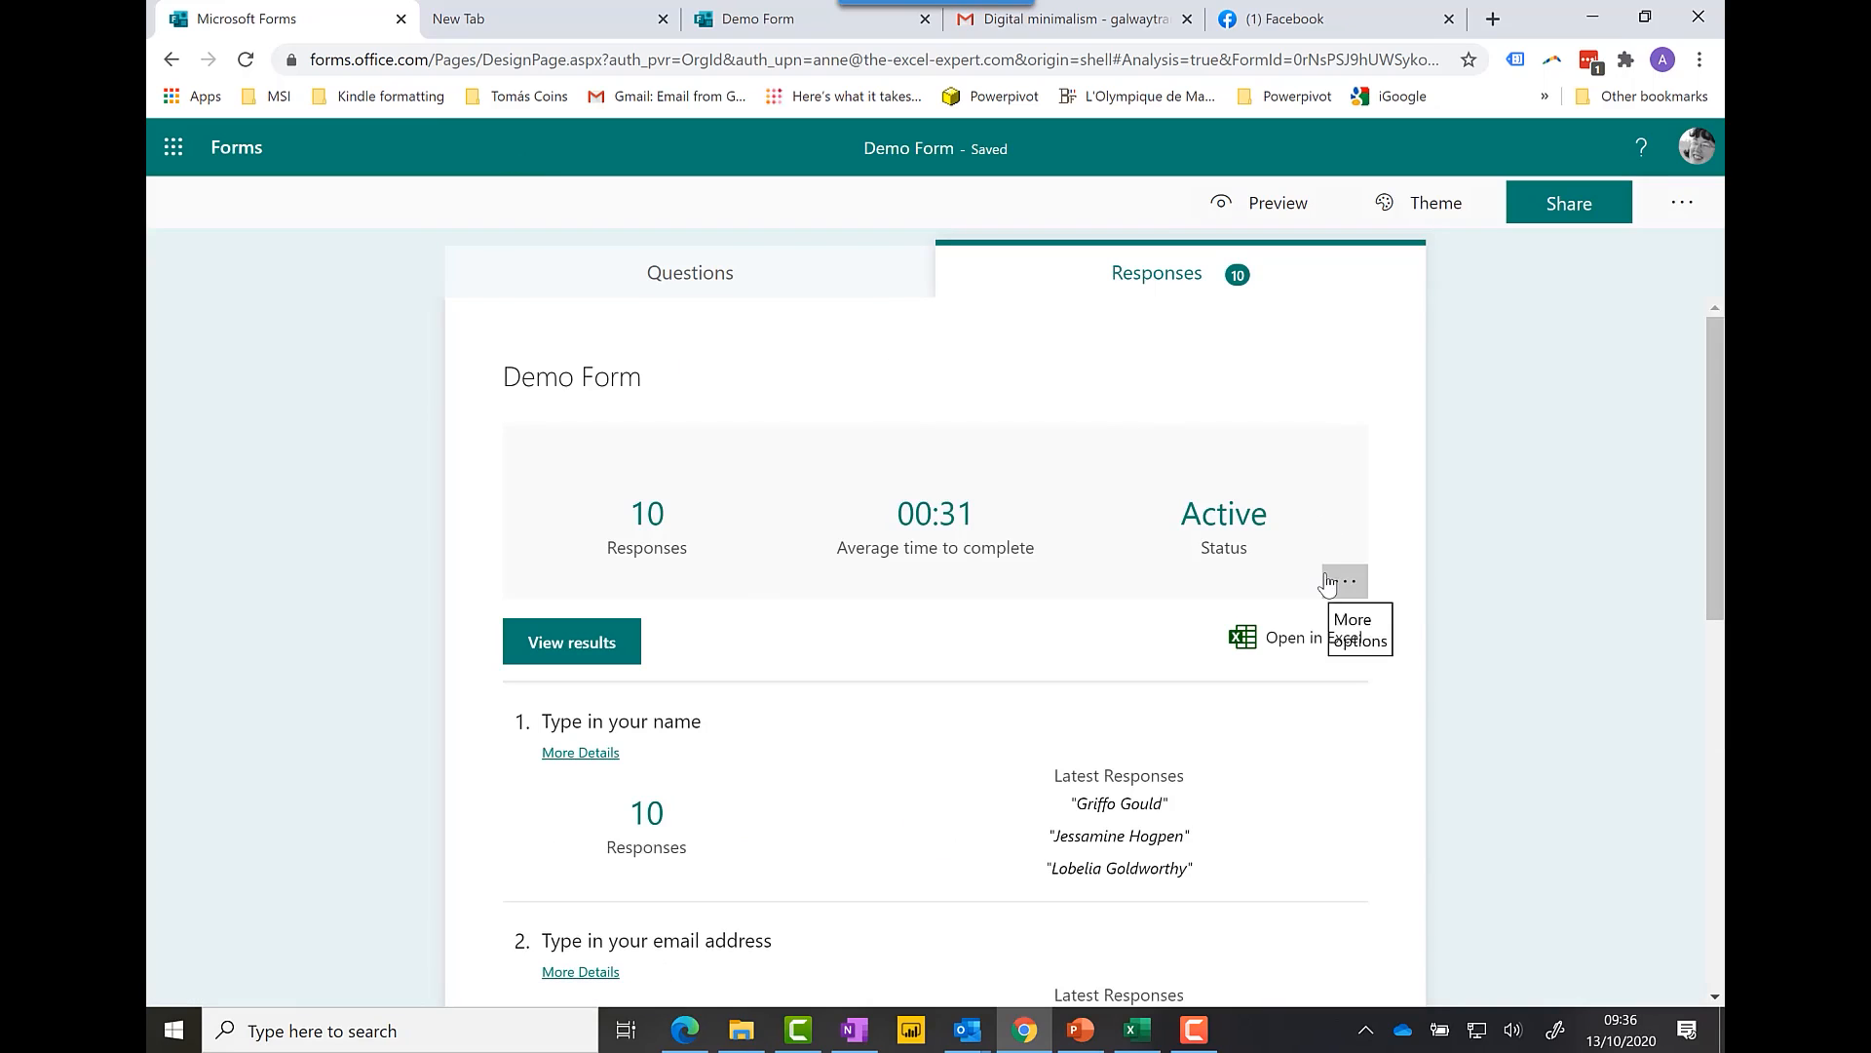
Step: Export all 10 responses to Excel and open the downloaded Demo Form (1-10).xlsx
left_click(1307, 646)
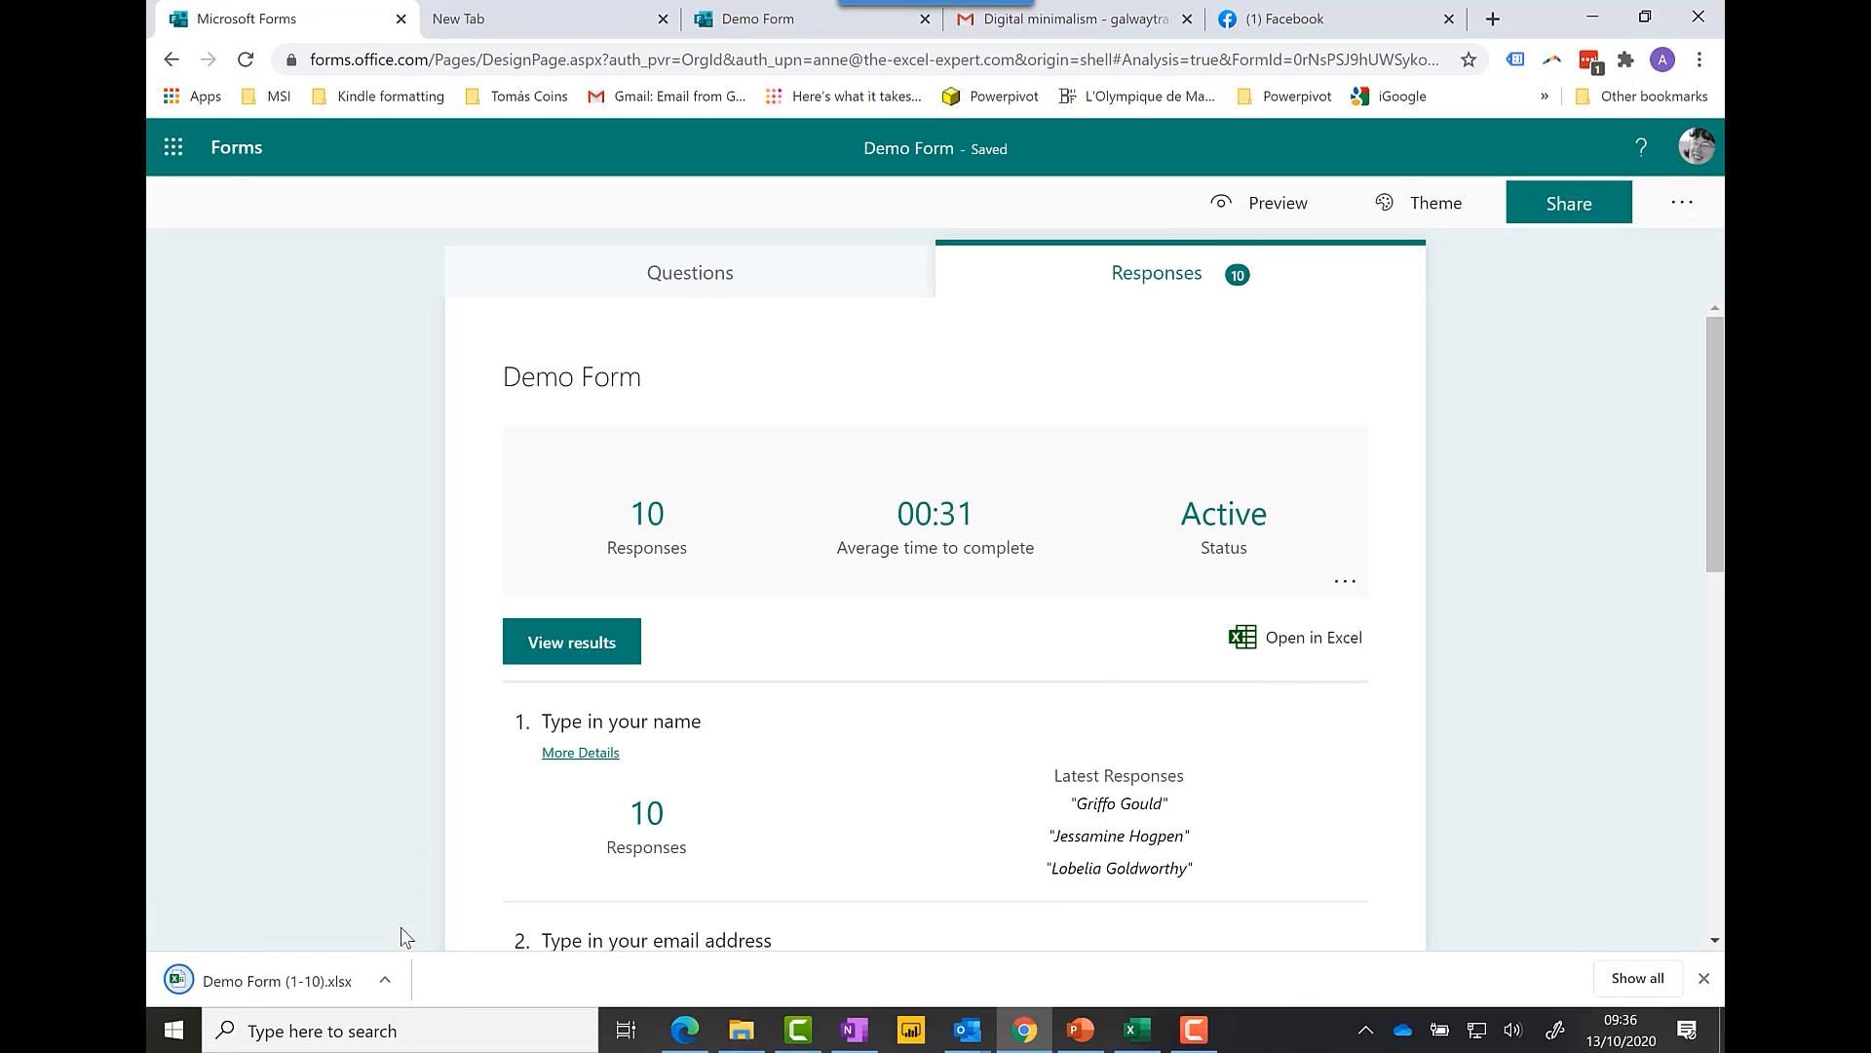
left_click(387, 983)
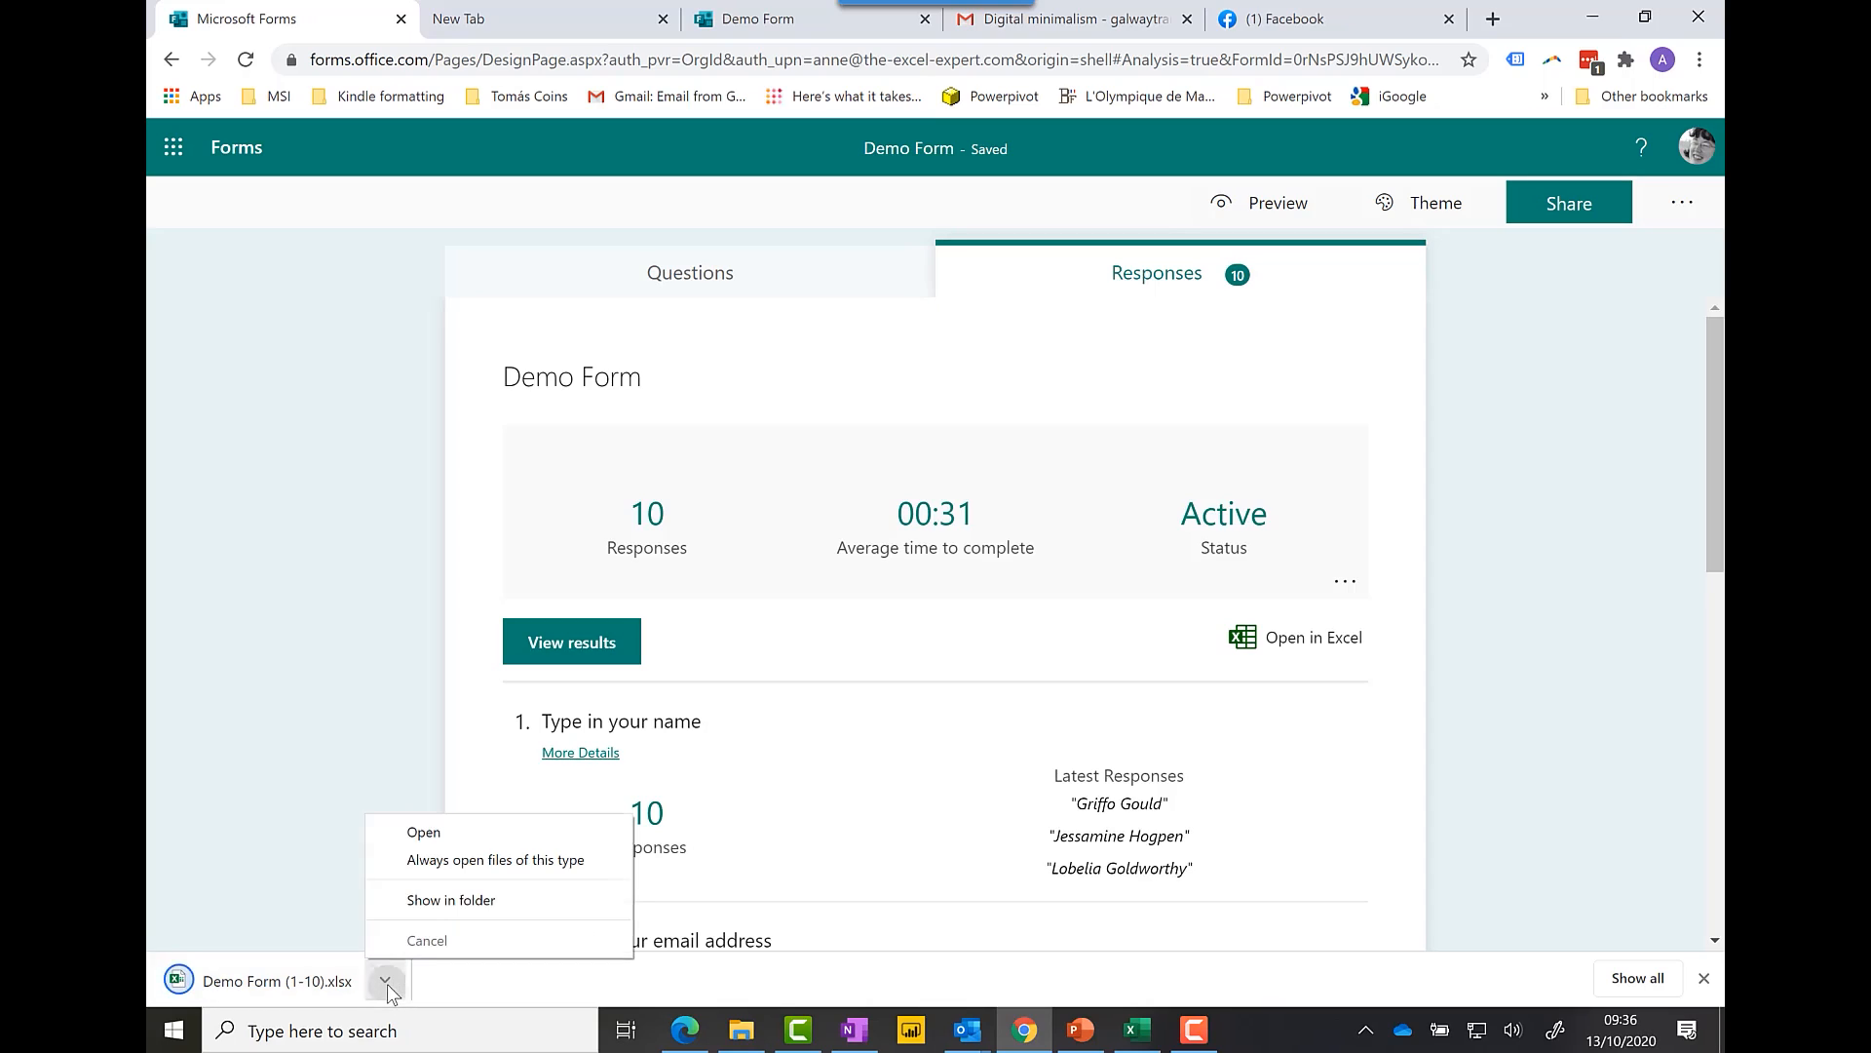
left_click(424, 832)
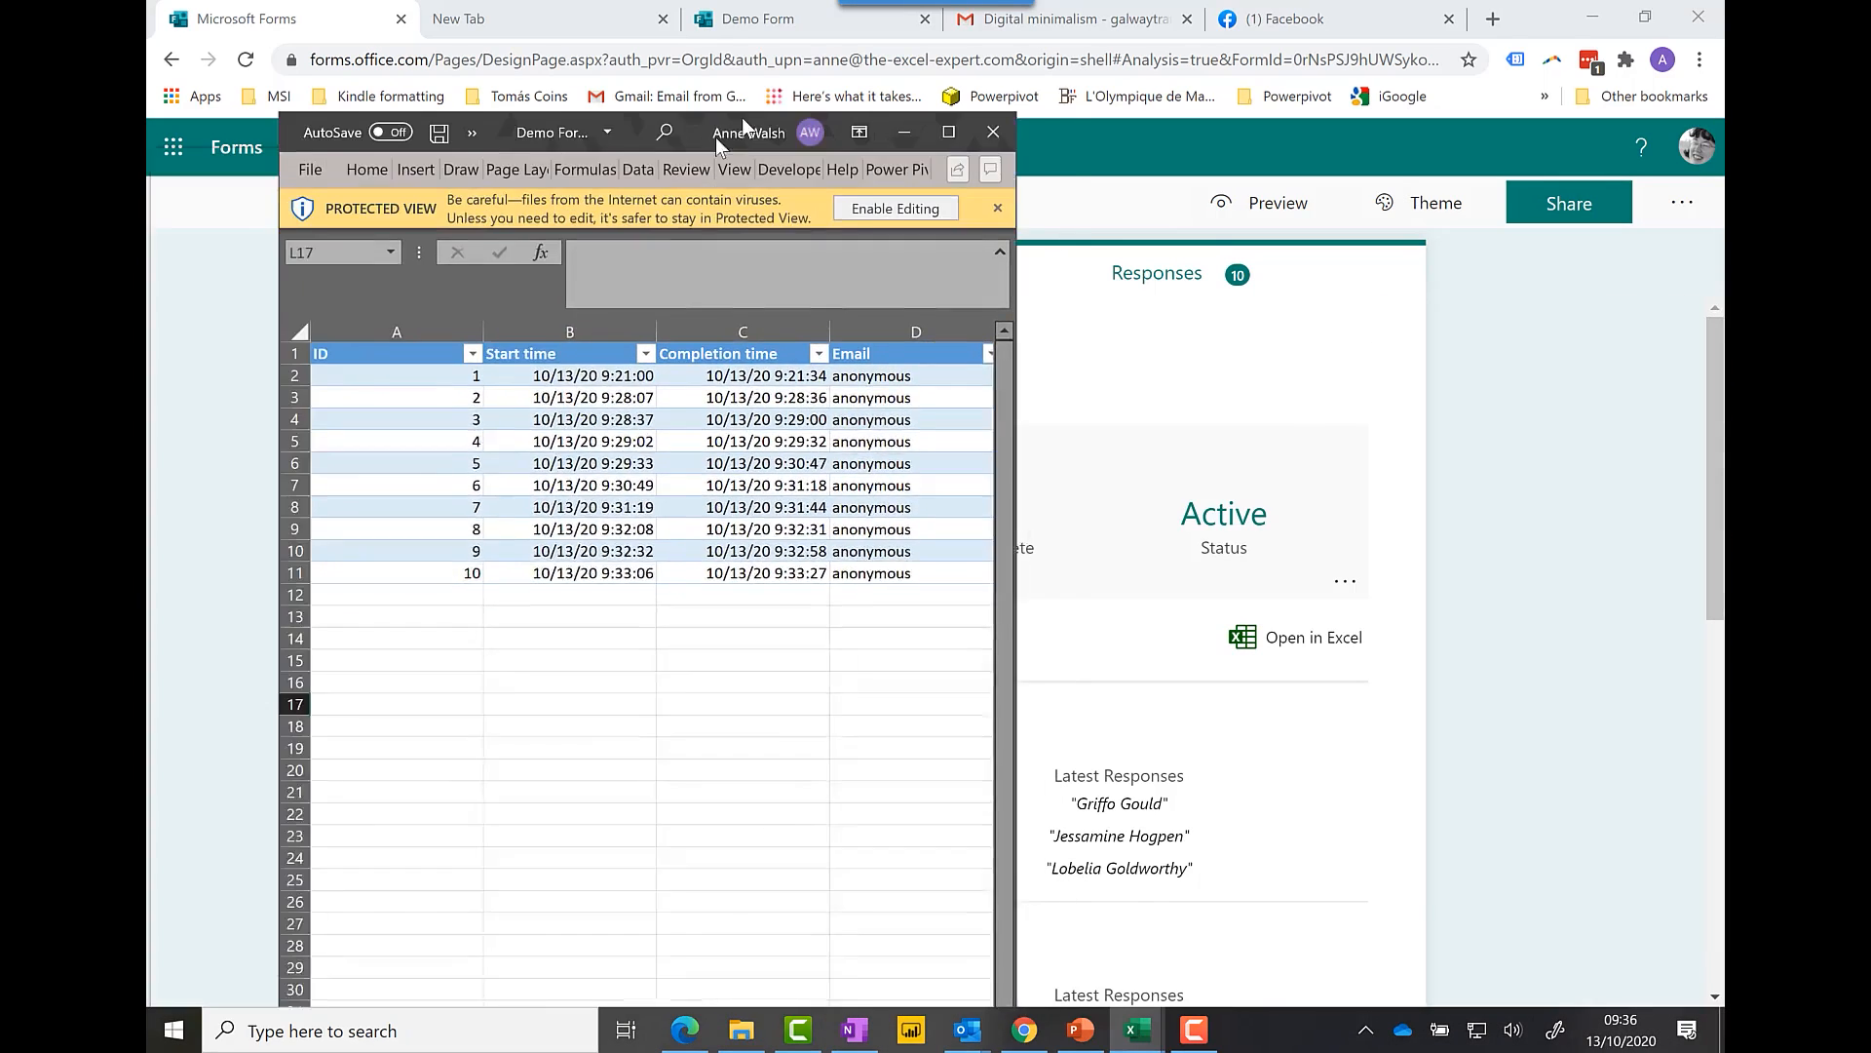
Step: Maximise the Excel window, enable editing on the 10 exported responses, then close Excel
left_click_drag(715, 137, 893, 109)
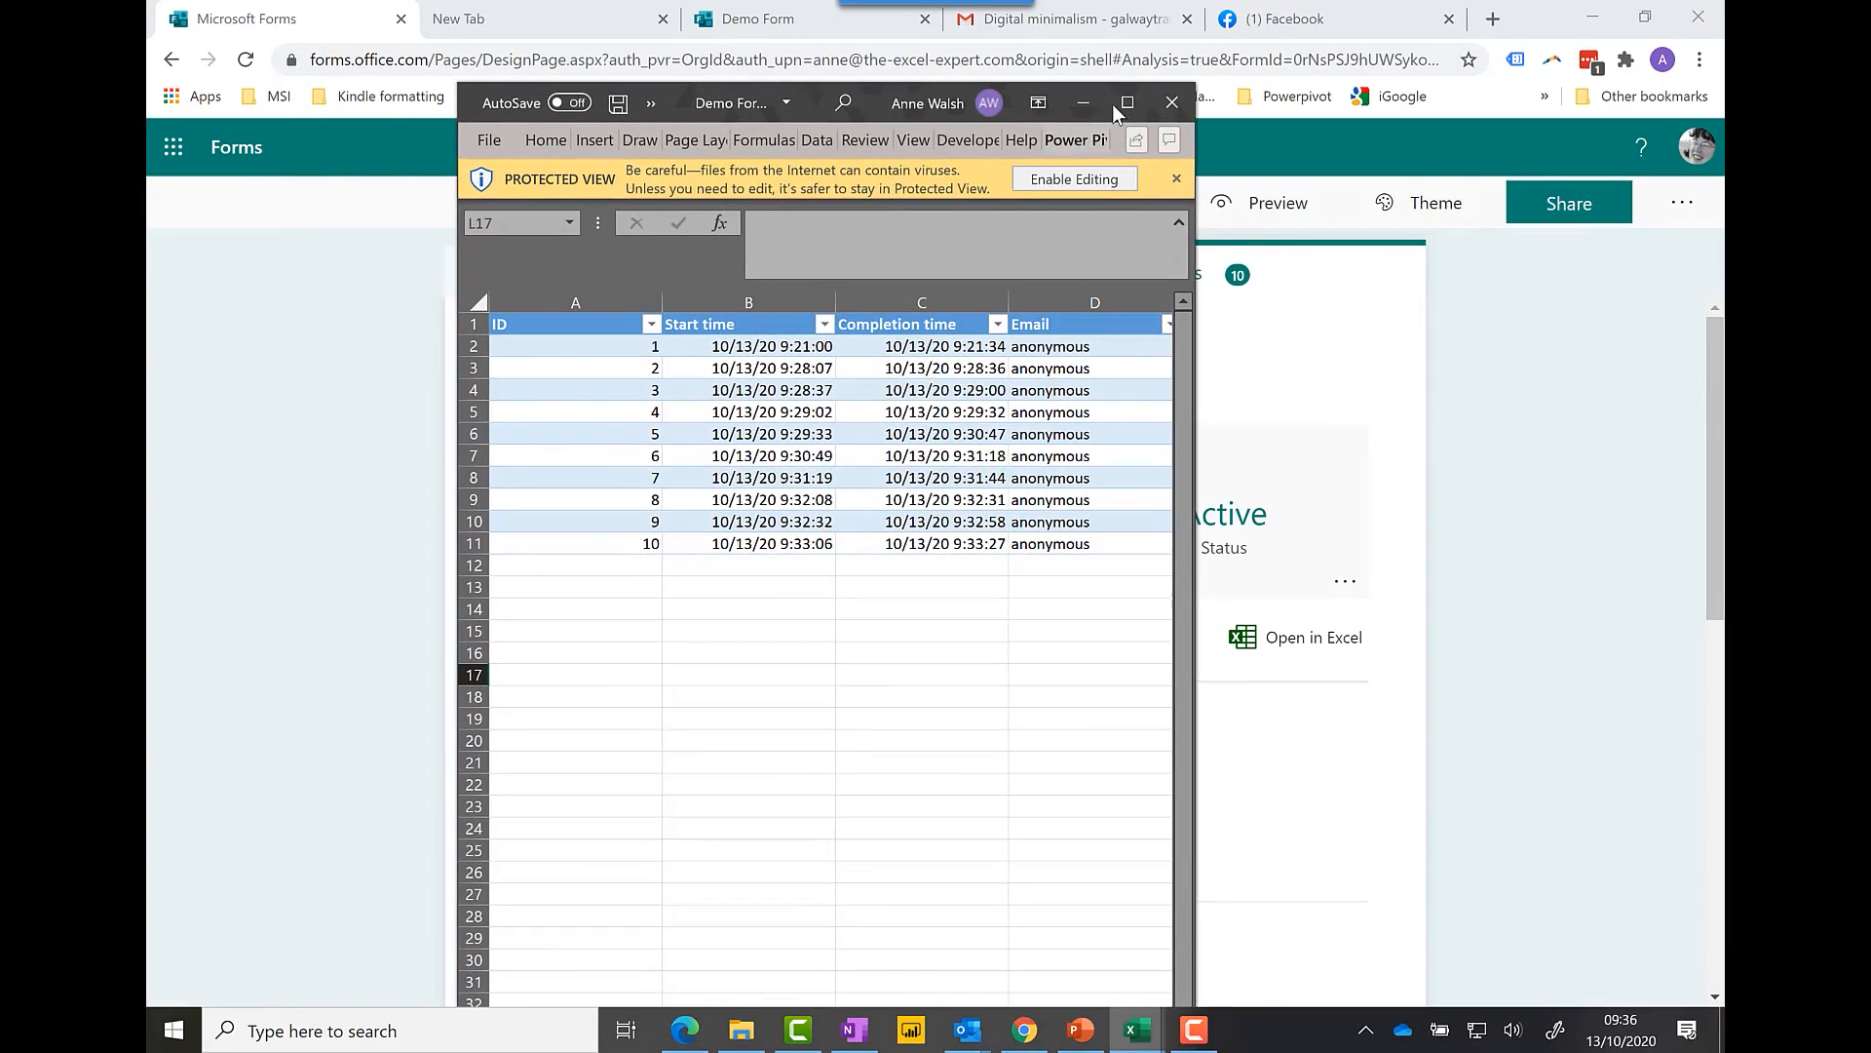
left_click(1121, 103)
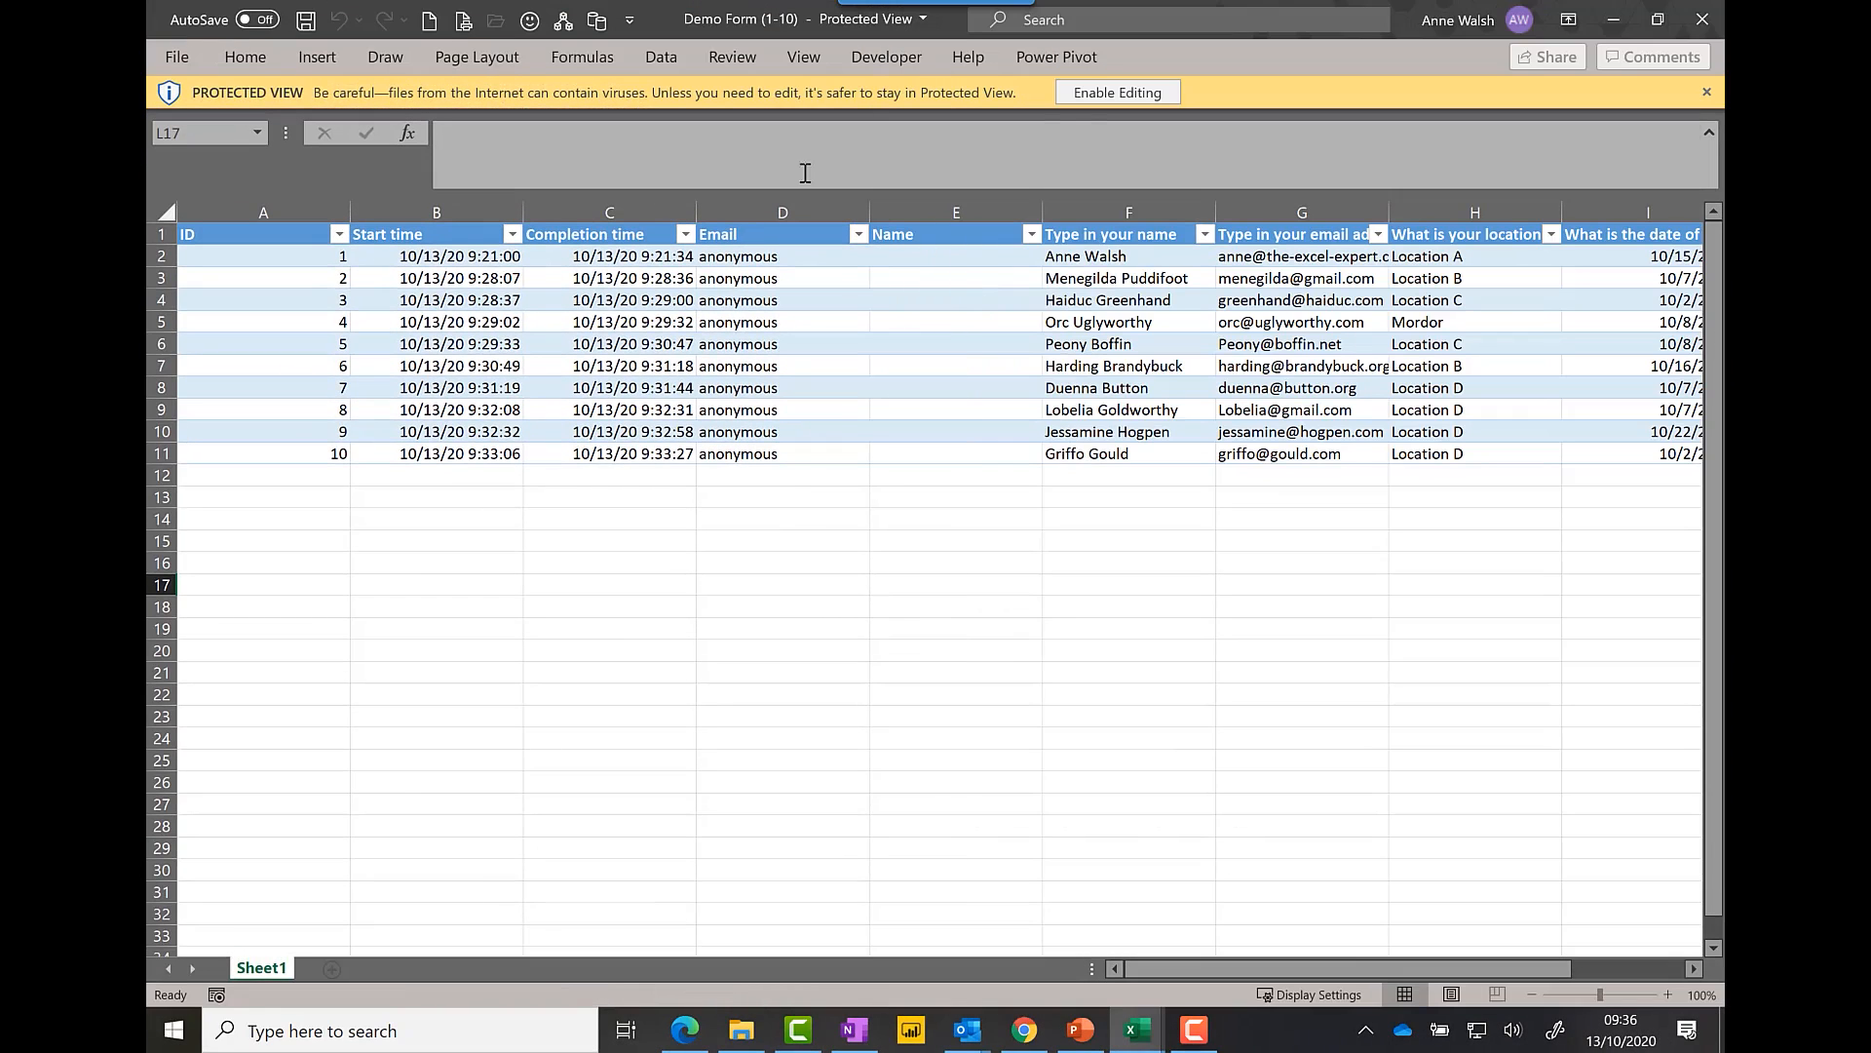
left_click(1078, 95)
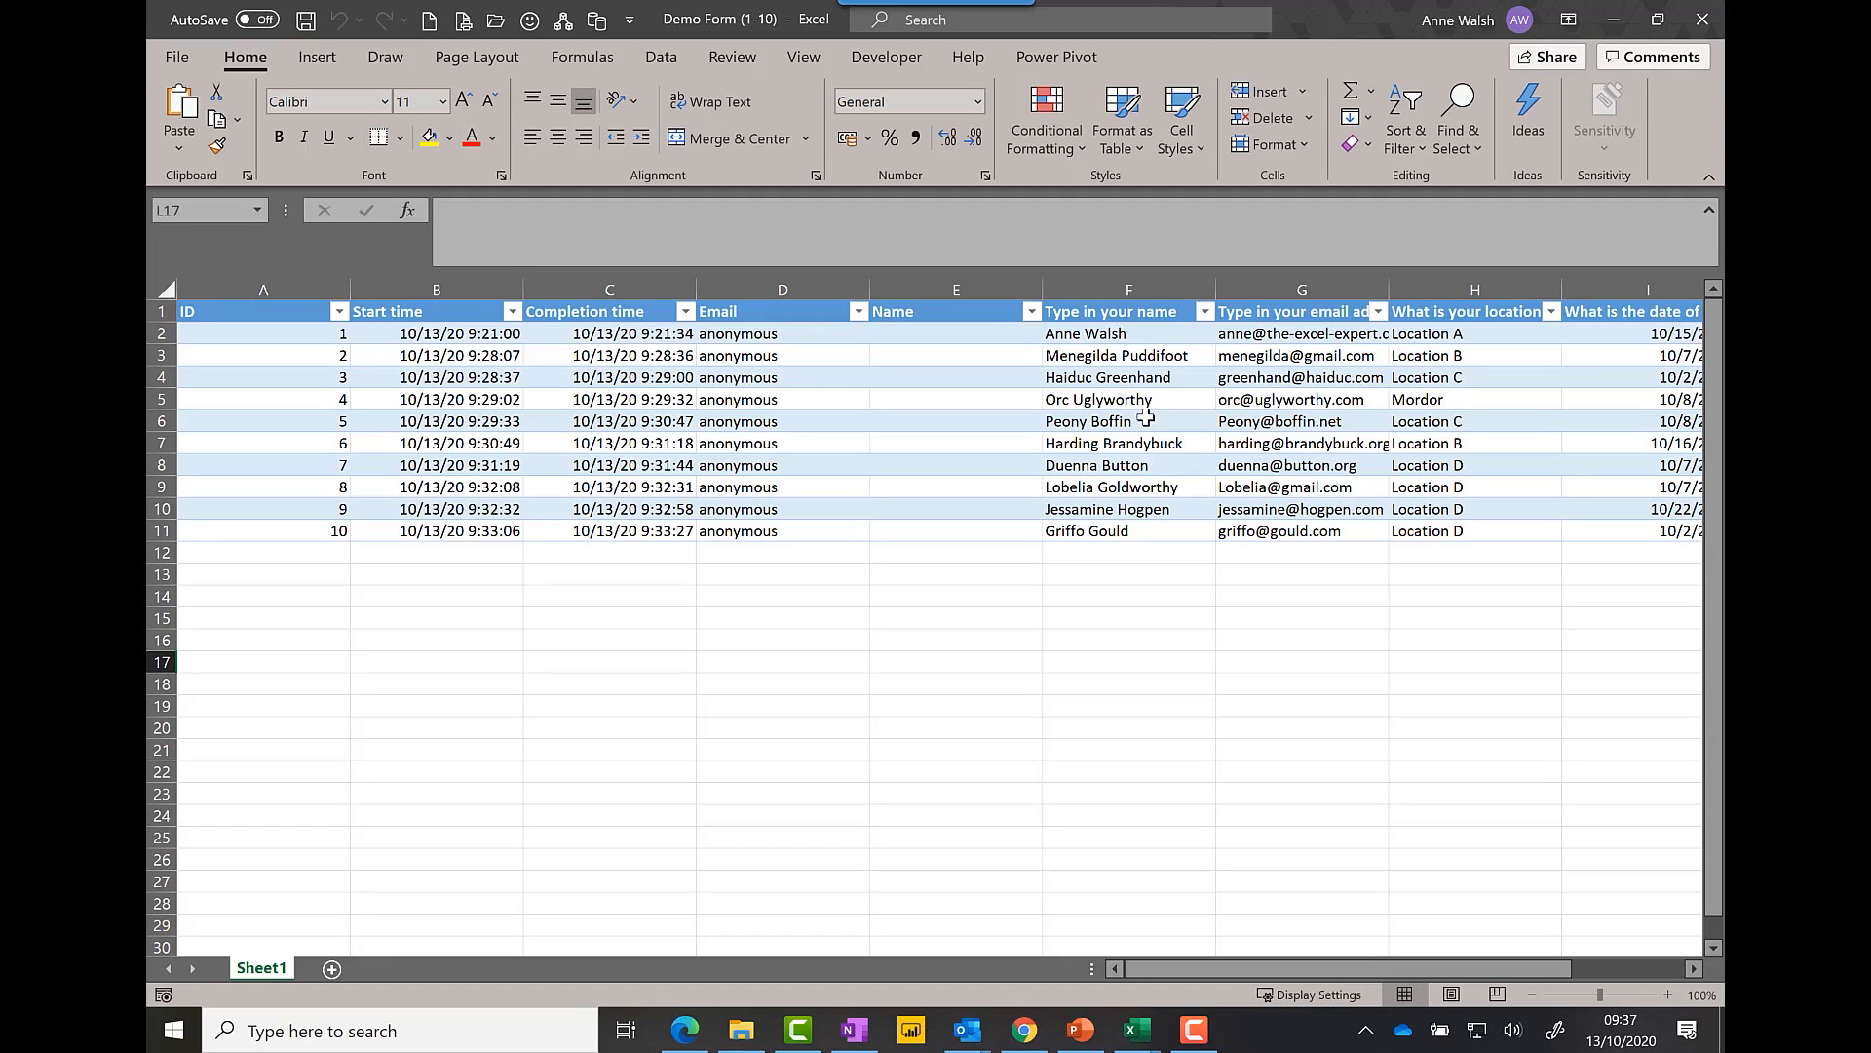
left_click(1703, 24)
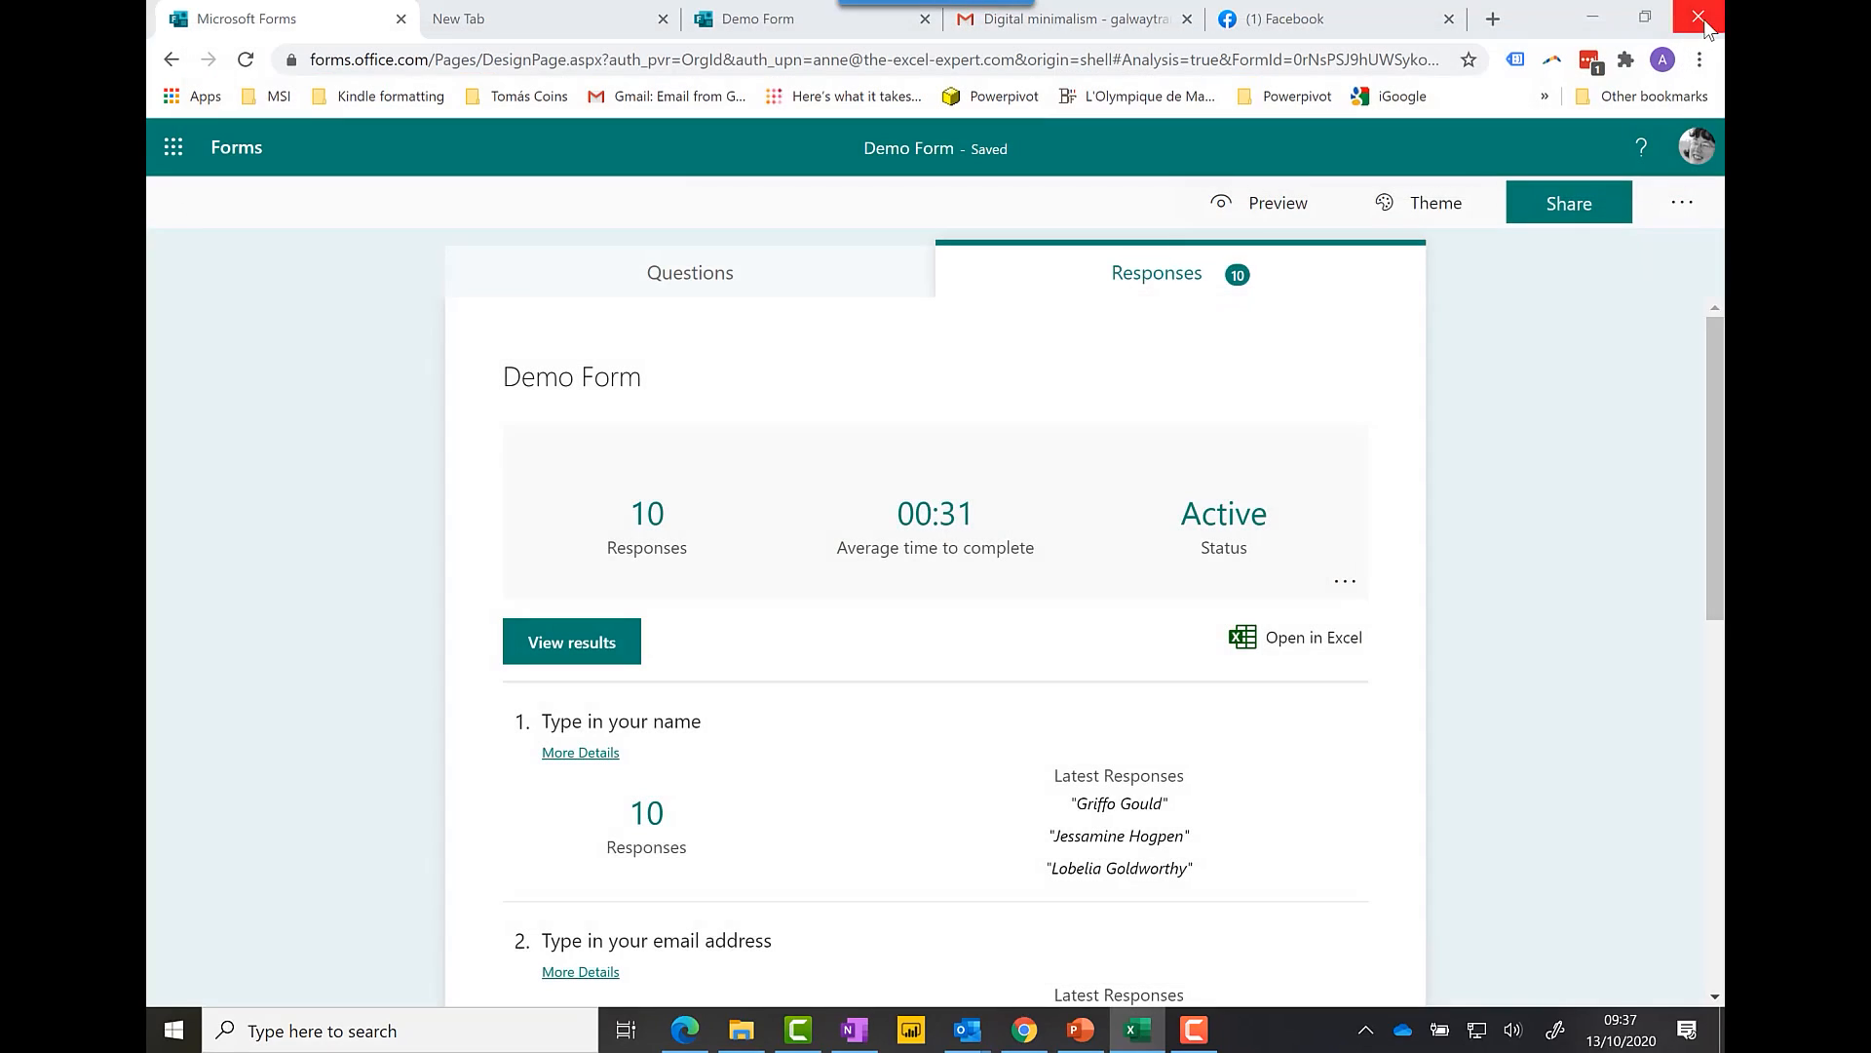